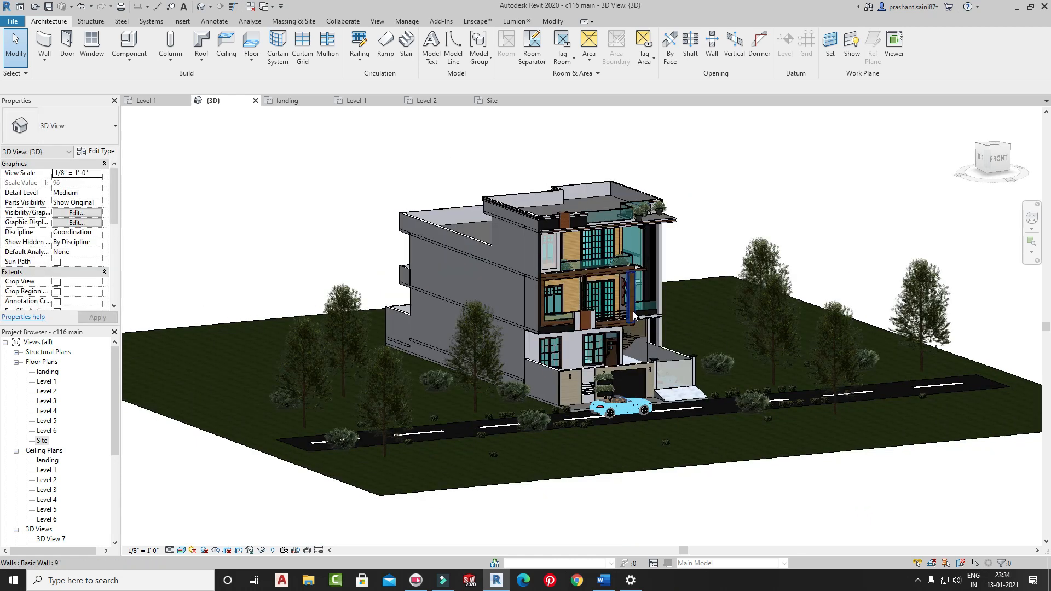
# - Start a new Schedule/Quantities and examine the element categories available for scheduling
pyautogui.click(406, 21)
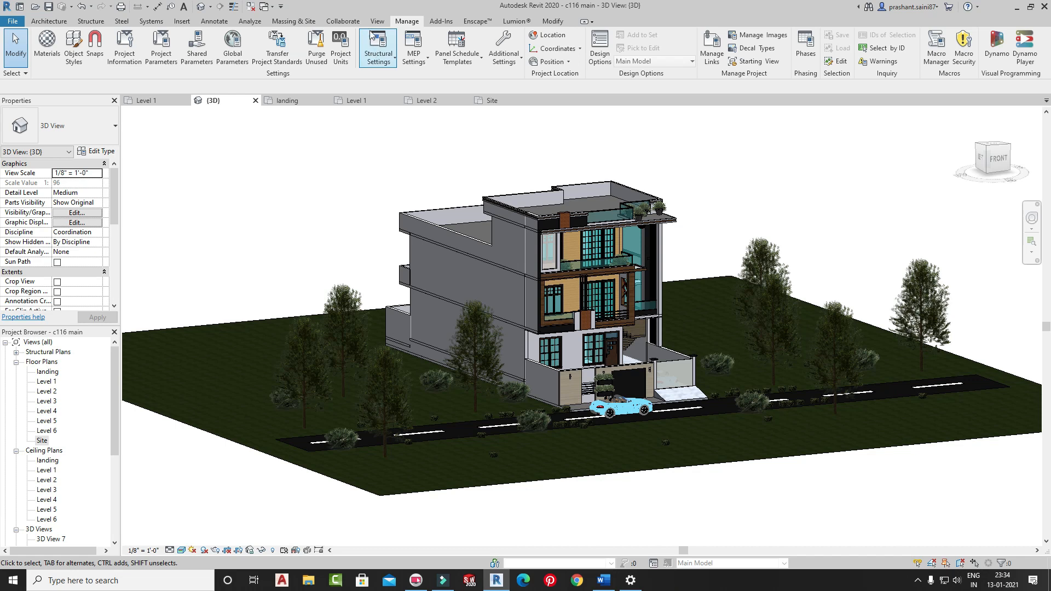
pyautogui.click(377, 21)
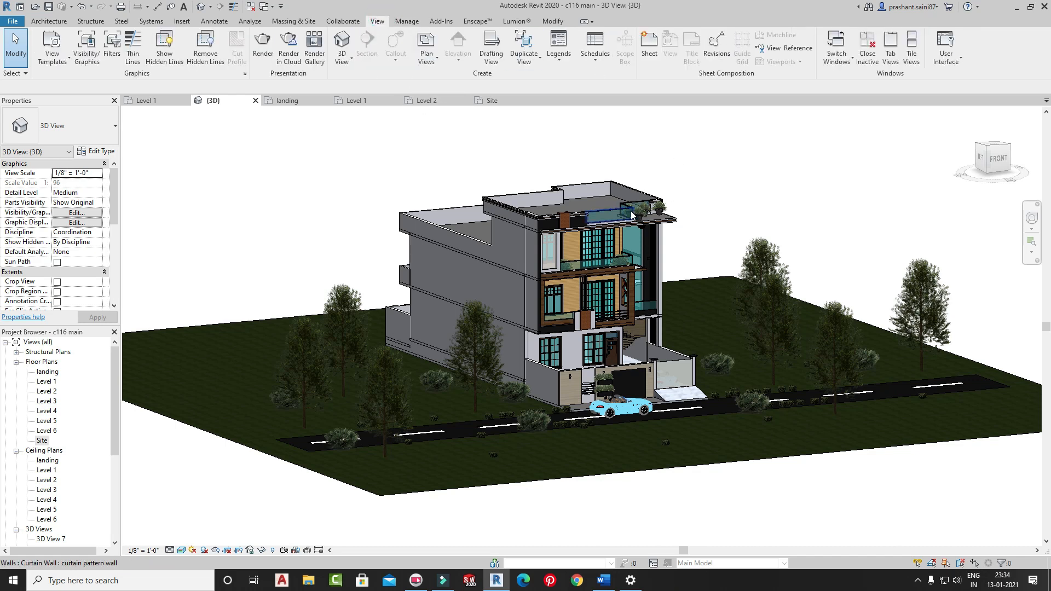
pyautogui.keyDown('shift'); pyautogui.moveTo(630, 223); pyautogui.dragTo(603, 140, button='middle'); pyautogui.keyUp('shift')
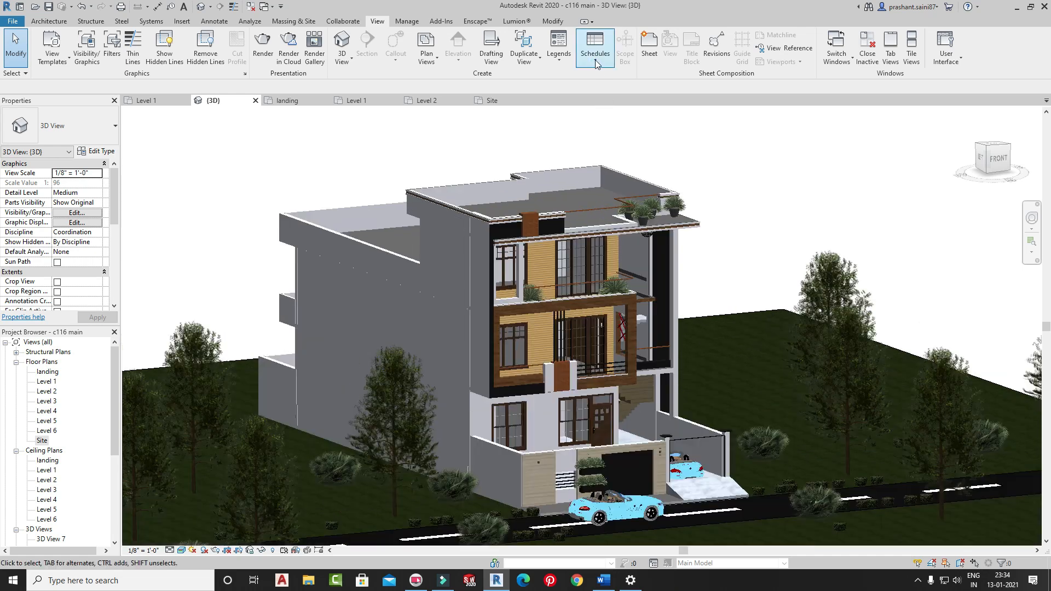
pyautogui.click(595, 54)
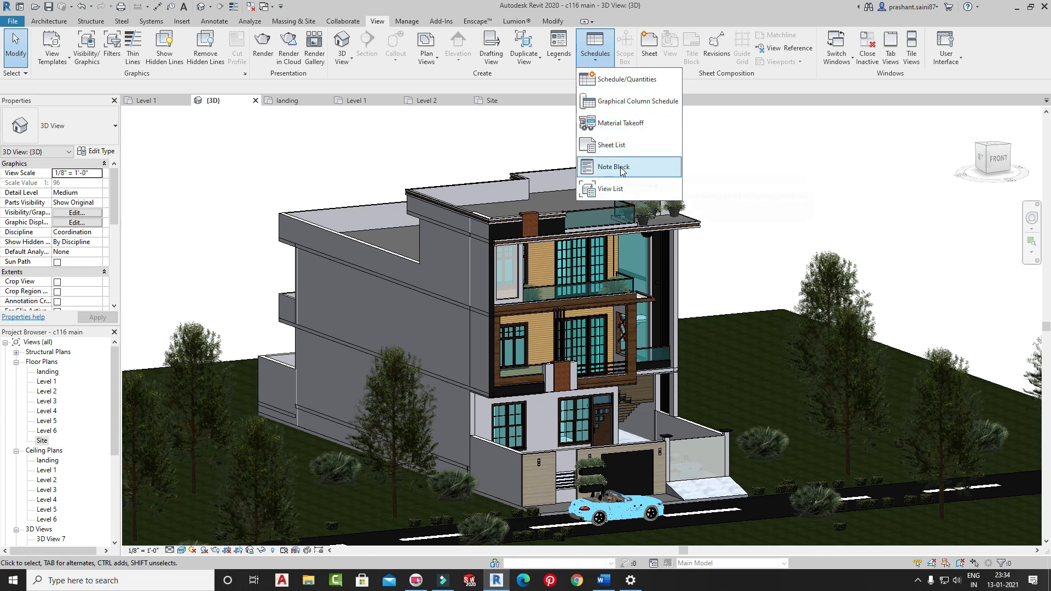
pyautogui.click(625, 81)
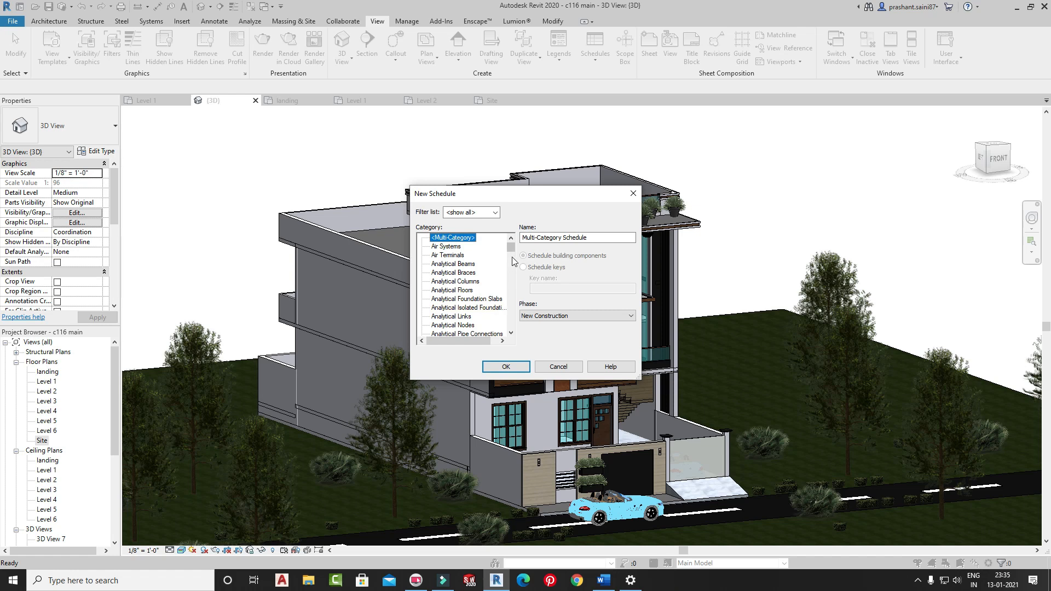
pyautogui.doubleClick(511, 333)
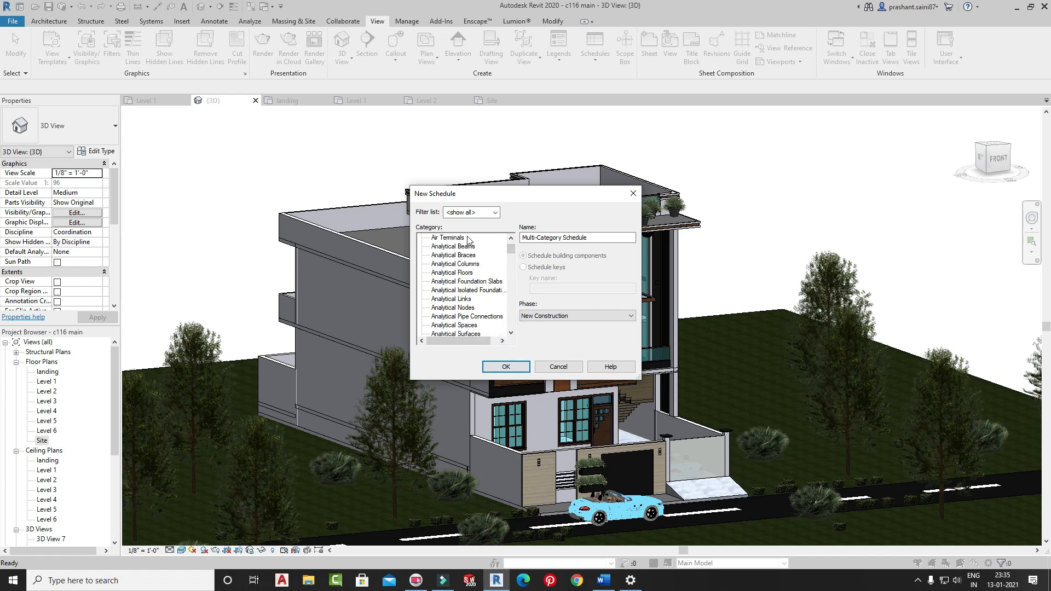
pyautogui.click(511, 333)
pyautogui.doubleClick(512, 333)
pyautogui.doubleClick(511, 332)
pyautogui.doubleClick(512, 332)
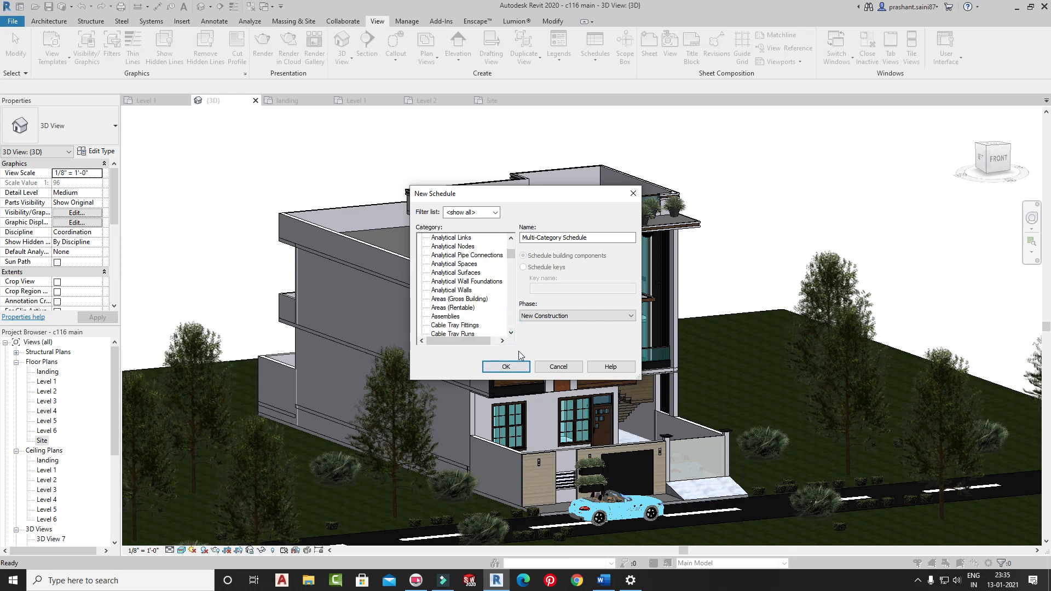
pyautogui.doubleClick(511, 332)
pyautogui.doubleClick(511, 332)
pyautogui.doubleClick(511, 332)
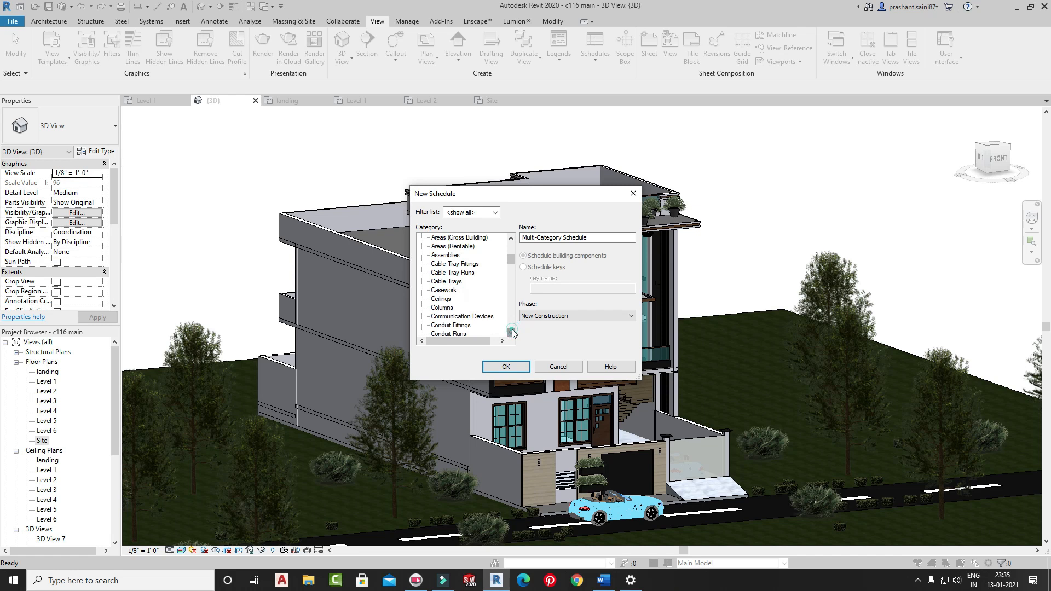
pyautogui.click(511, 332)
pyautogui.doubleClick(511, 332)
pyautogui.tripleClick(511, 332)
pyautogui.doubleClick(511, 332)
pyautogui.doubleClick(511, 332)
pyautogui.doubleClick(511, 332)
pyautogui.doubleClick(511, 332)
pyautogui.click(511, 333)
pyautogui.click(511, 332)
pyautogui.doubleClick(512, 332)
pyautogui.tripleClick(511, 332)
pyautogui.tripleClick(511, 332)
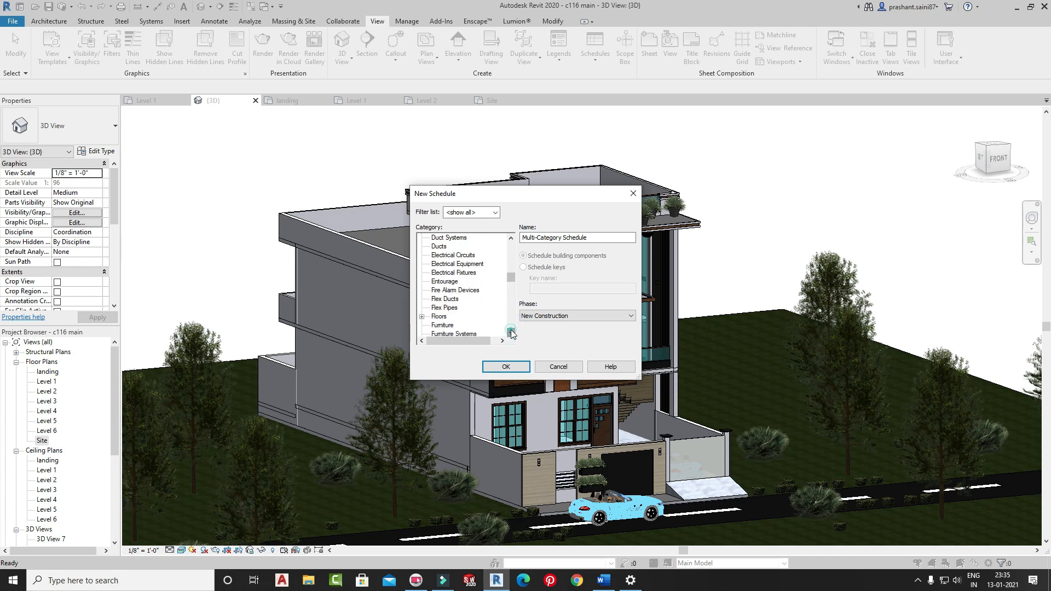
pyautogui.tripleClick(511, 332)
pyautogui.doubleClick(511, 332)
pyautogui.tripleClick(511, 333)
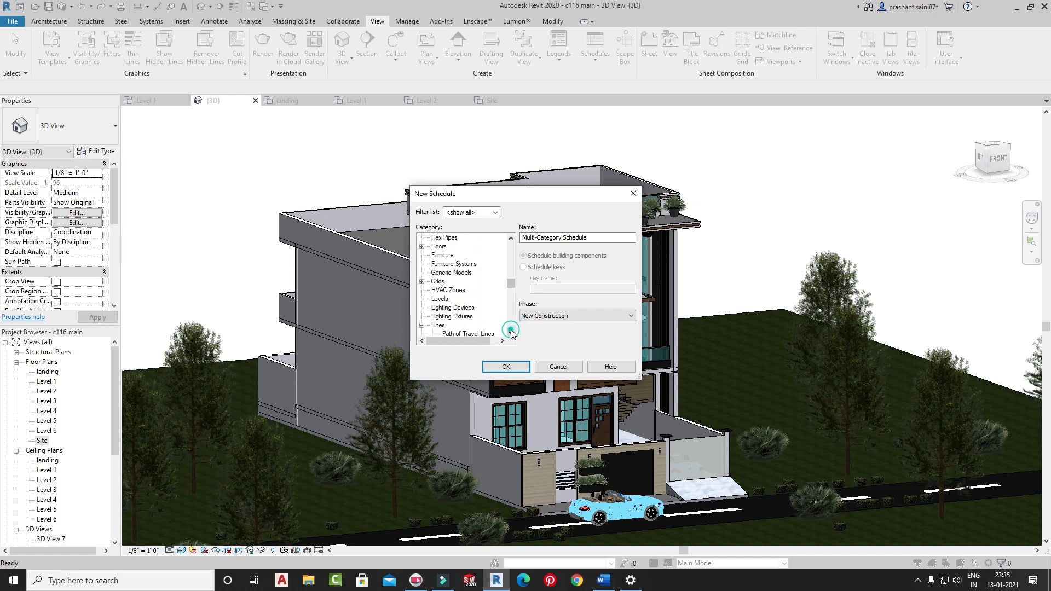
pyautogui.doubleClick(511, 332)
pyautogui.tripleClick(512, 332)
pyautogui.click(512, 333)
pyautogui.tripleClick(511, 332)
pyautogui.tripleClick(511, 332)
pyautogui.tripleClick(511, 332)
pyautogui.tripleClick(511, 332)
pyautogui.click(511, 333)
pyautogui.tripleClick(511, 333)
pyautogui.tripleClick(511, 332)
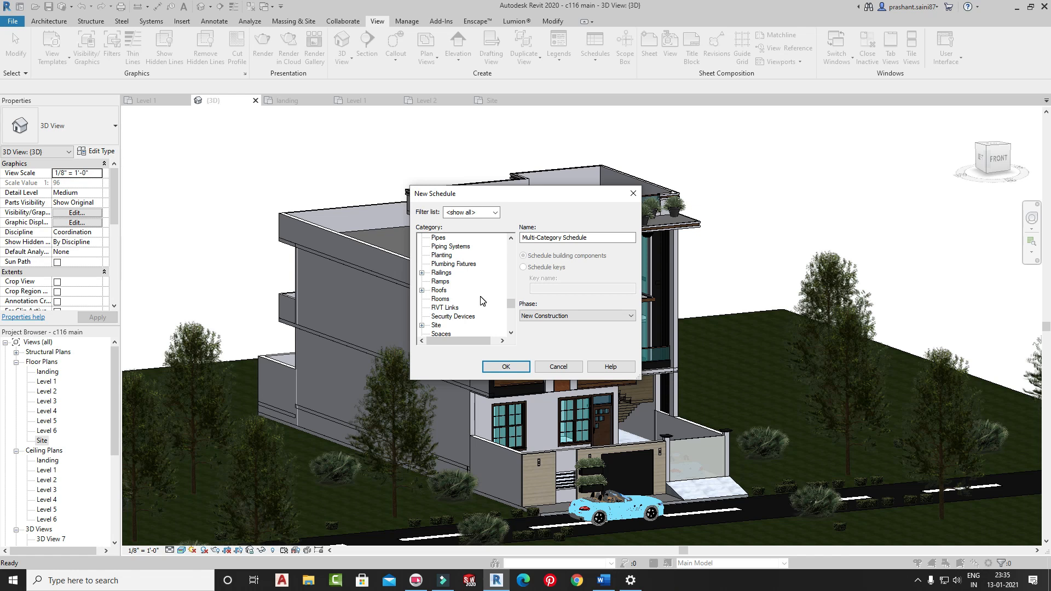
pyautogui.doubleClick(510, 332)
pyautogui.tripleClick(510, 332)
pyautogui.tripleClick(510, 333)
pyautogui.tripleClick(510, 333)
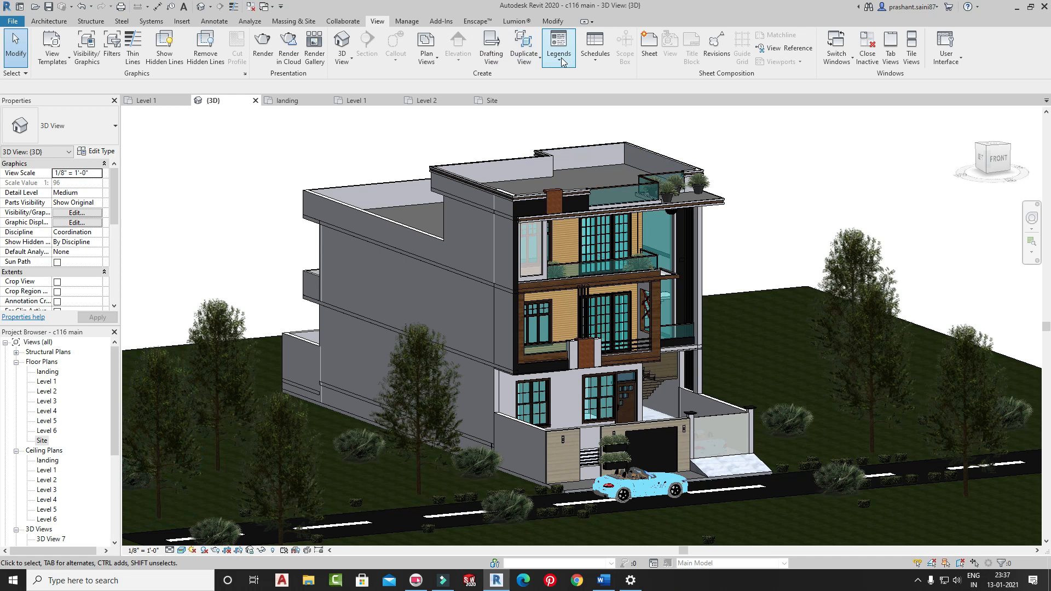
# - Create a new schedule of building components for the Walls category, named Wall Quantities
pyautogui.click(595, 49)
pyautogui.click(607, 81)
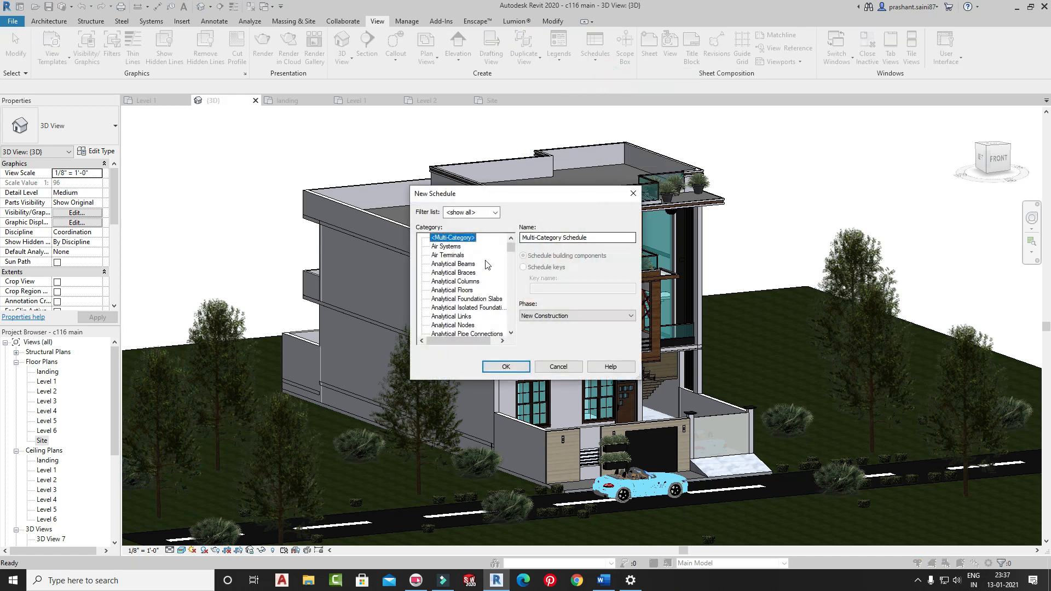
pyautogui.click(455, 261)
pyautogui.press('w')
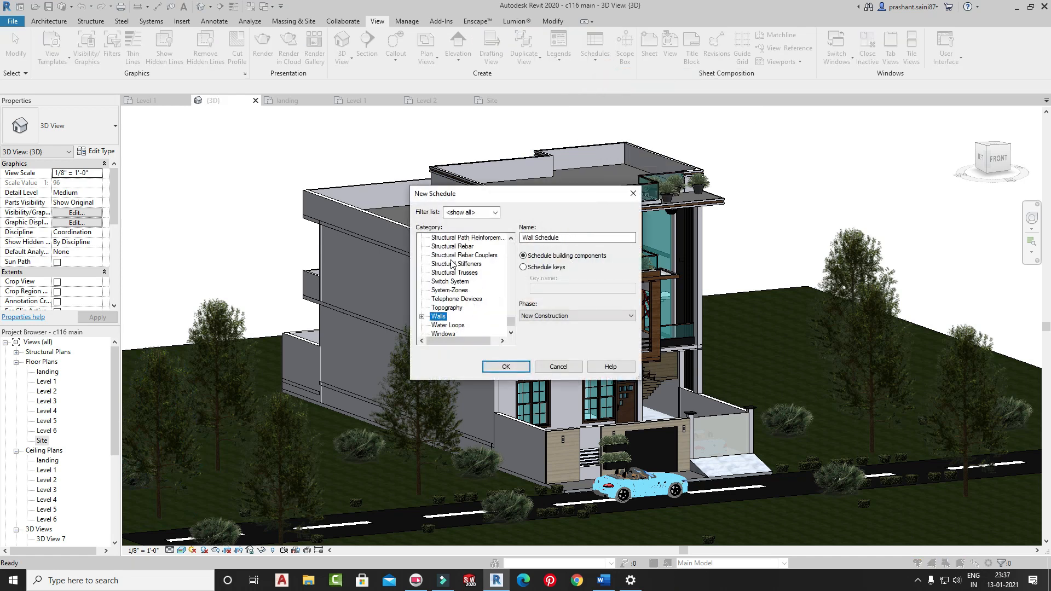
pyautogui.moveTo(571, 238); pyautogui.dragTo(542, 232)
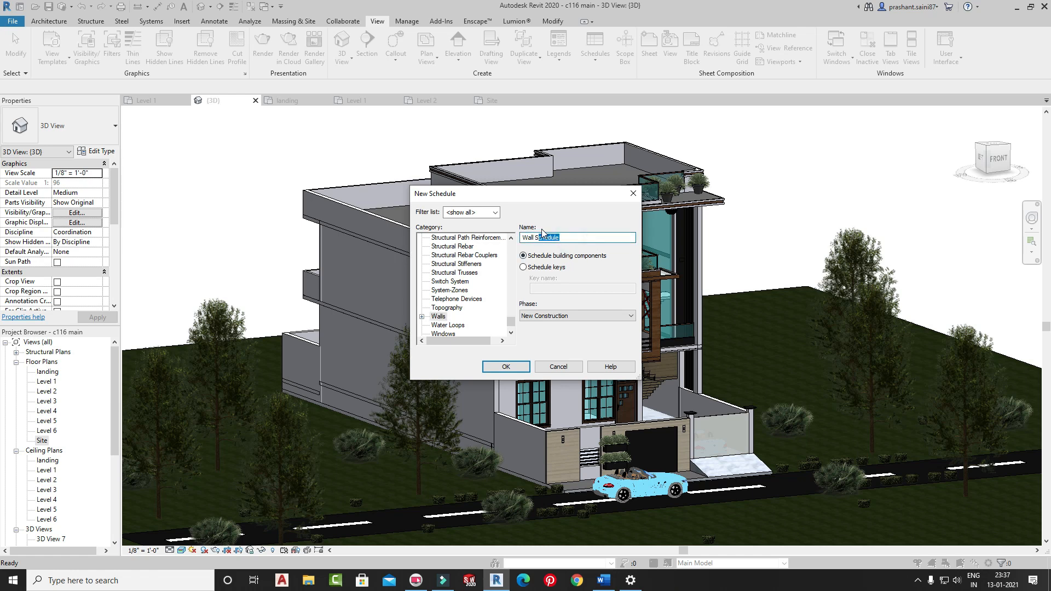
pyautogui.press('BackSpace')
pyautogui.click(507, 370)
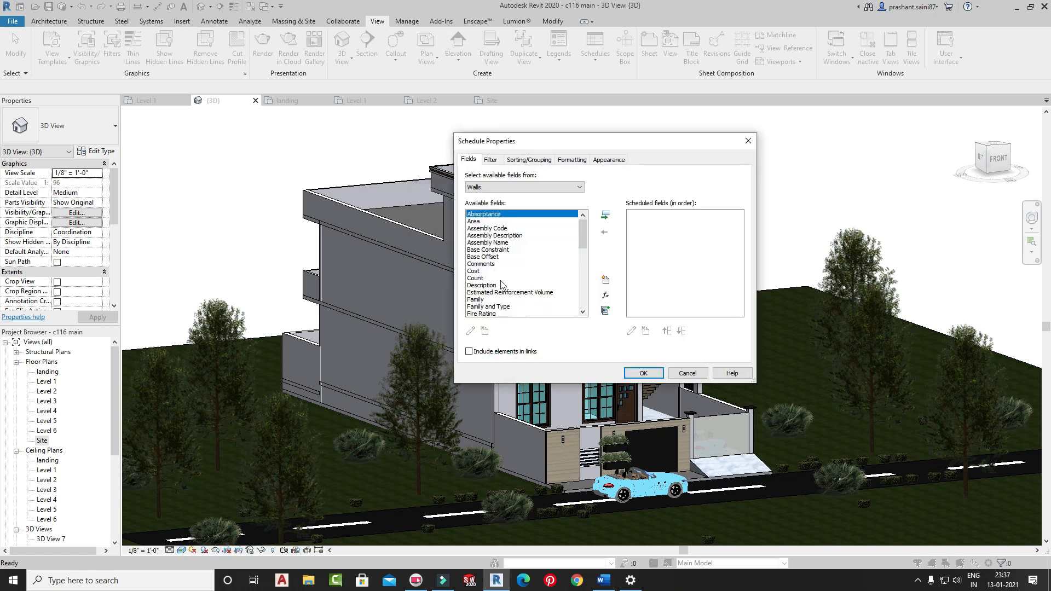
# - Add the Length, Width and Volume fields to the wall schedule
pyautogui.click(474, 221)
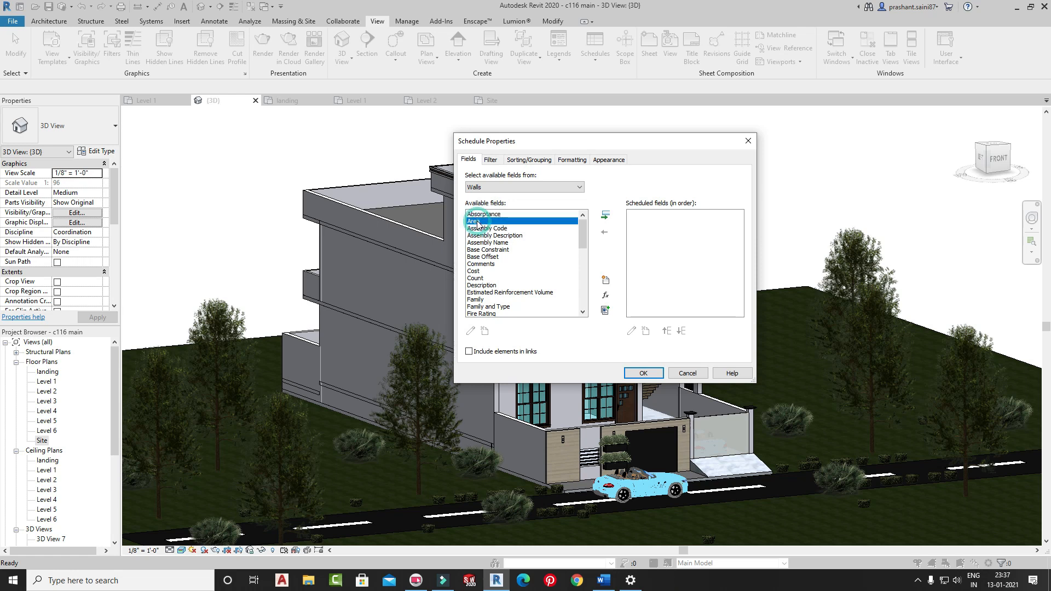
pyautogui.press('l')
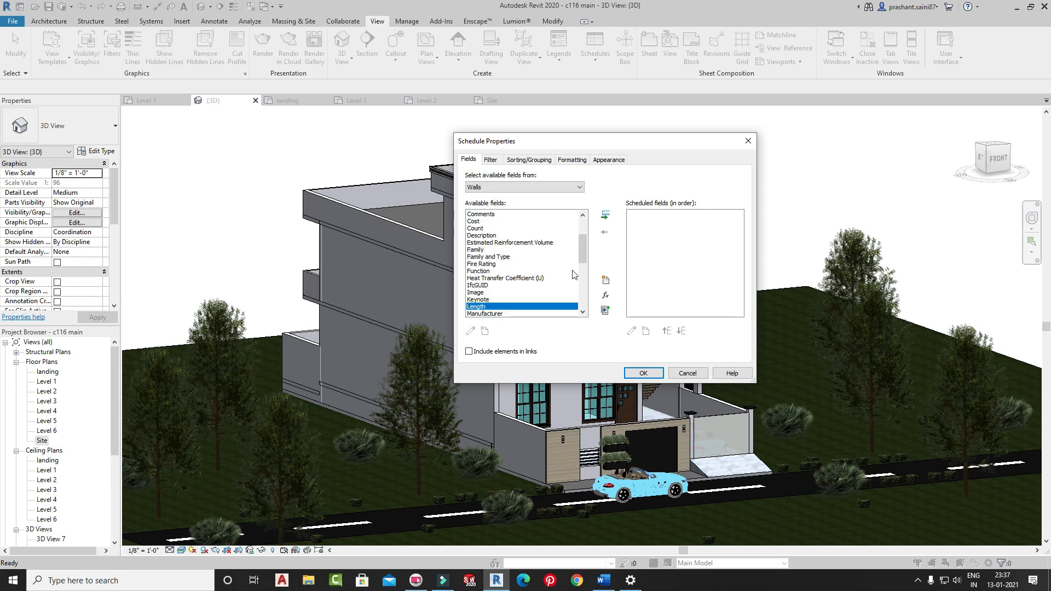
pyautogui.click(605, 215)
pyautogui.click(512, 257)
pyautogui.press('w')
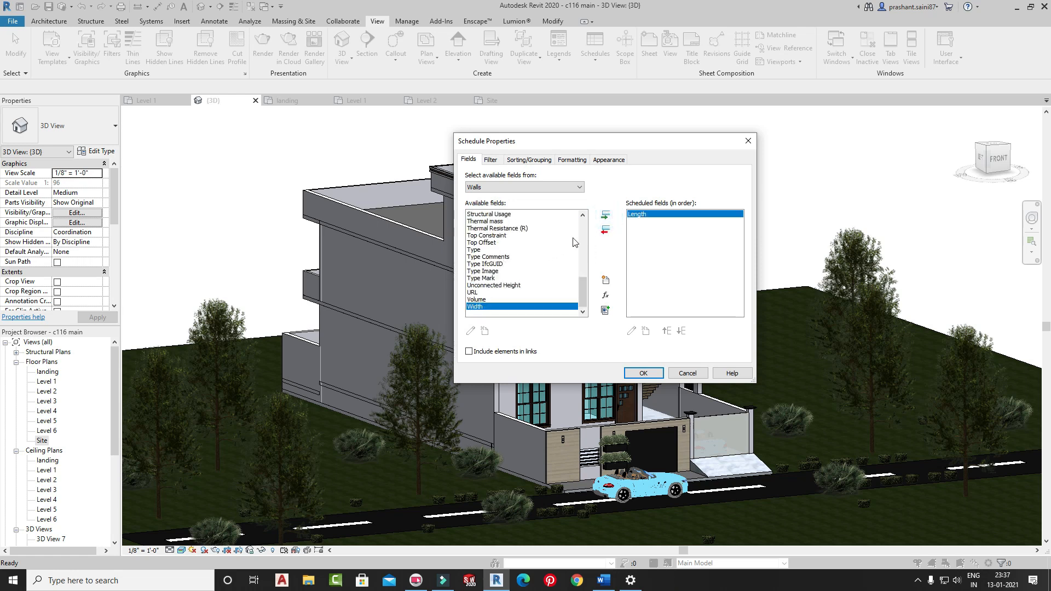
pyautogui.click(606, 215)
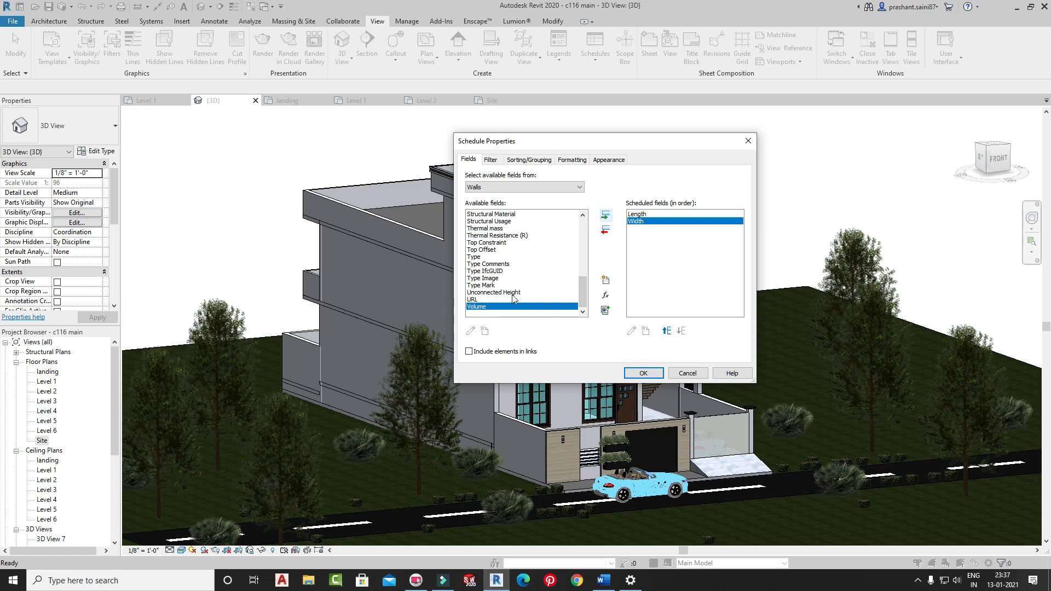
pyautogui.click(605, 215)
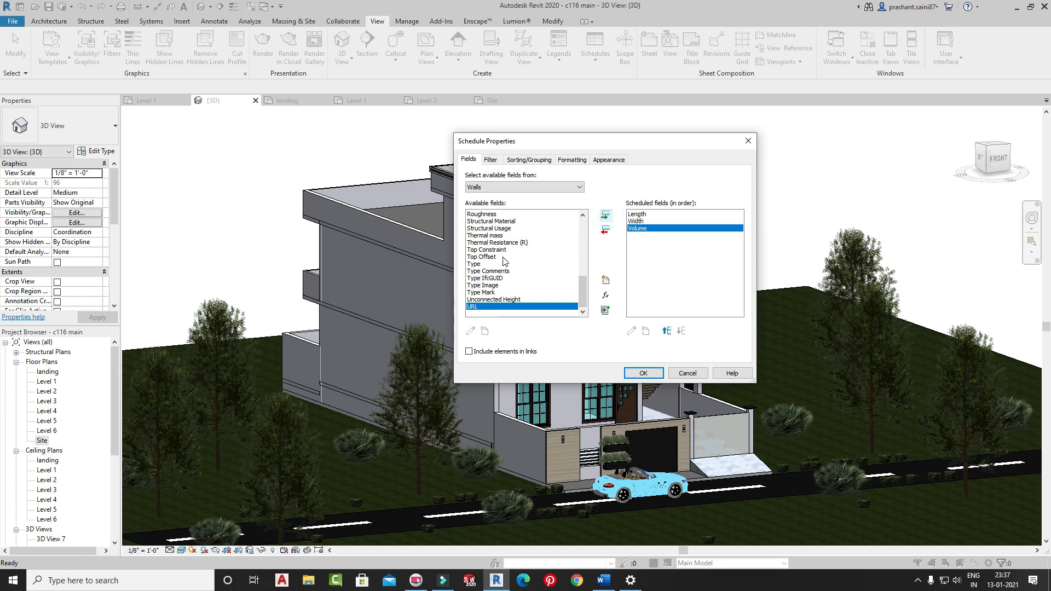
# - Add the Family and Area fields to the scheduled fields
pyautogui.scroll(3, 493, 271)
pyautogui.click(485, 276)
pyautogui.scroll(1, 480, 268)
pyautogui.press('f')
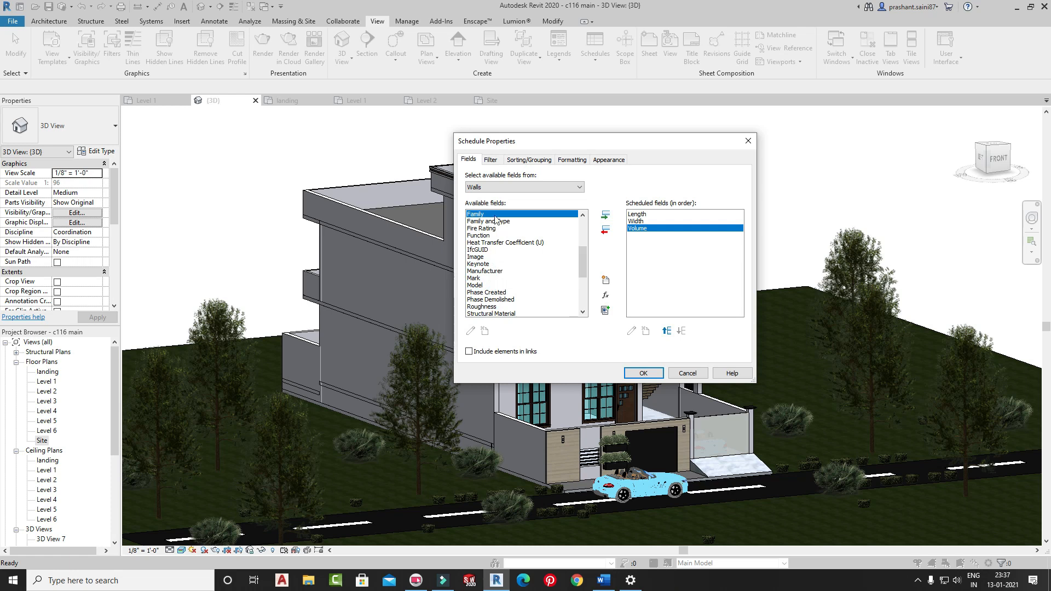
pyautogui.click(605, 215)
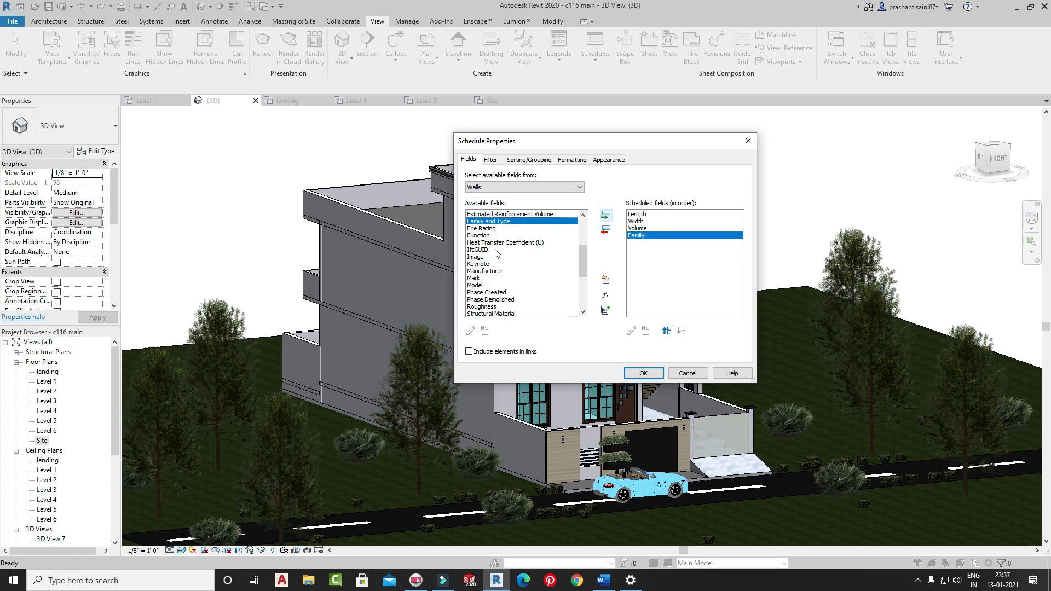
pyautogui.scroll(-3, 496, 263)
pyautogui.scroll(4, 494, 257)
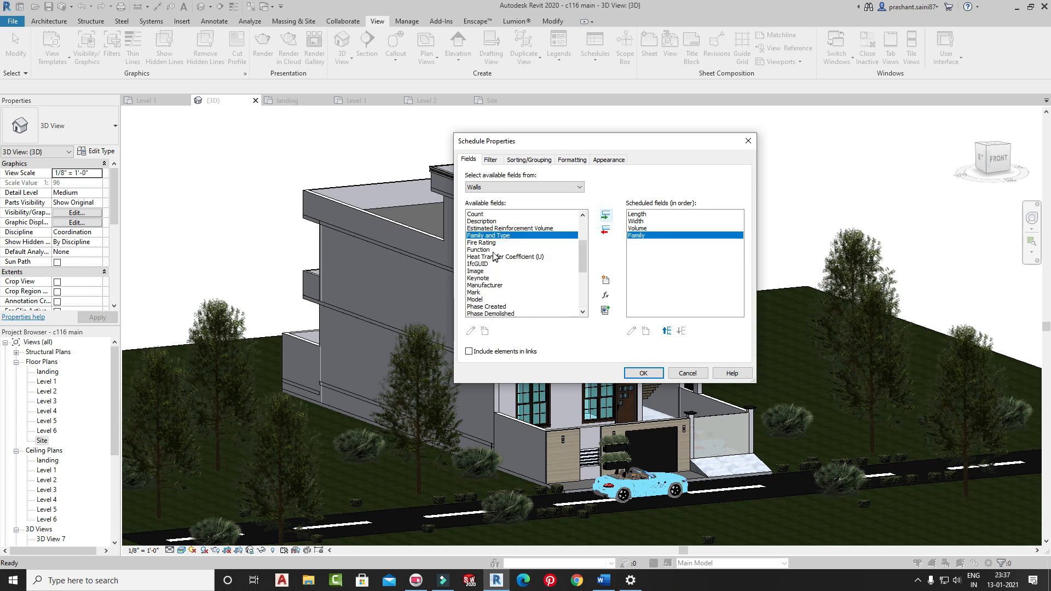
pyautogui.scroll(3, 494, 257)
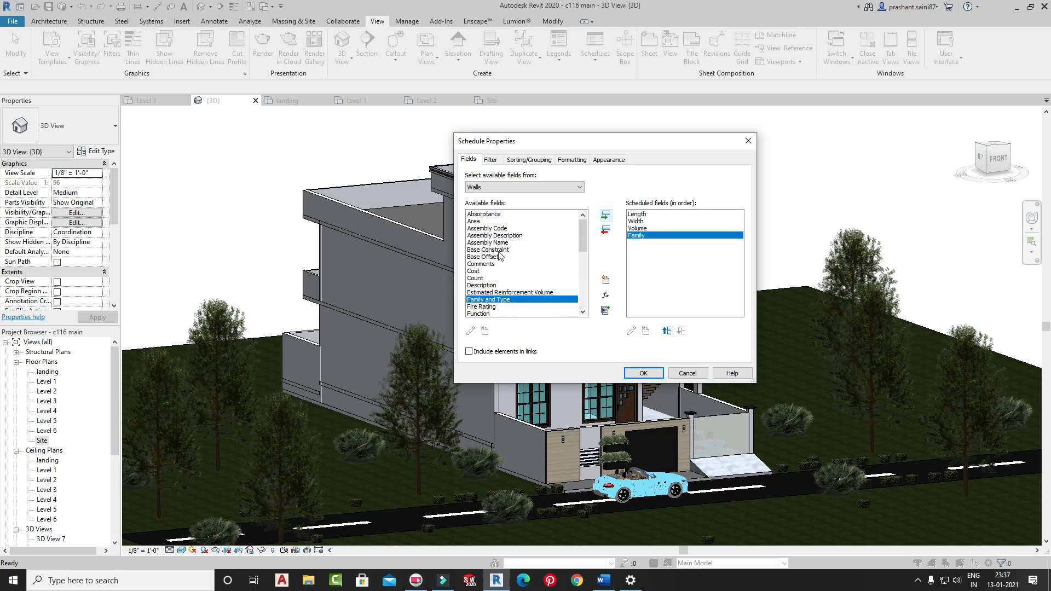
pyautogui.click(478, 222)
pyautogui.click(605, 216)
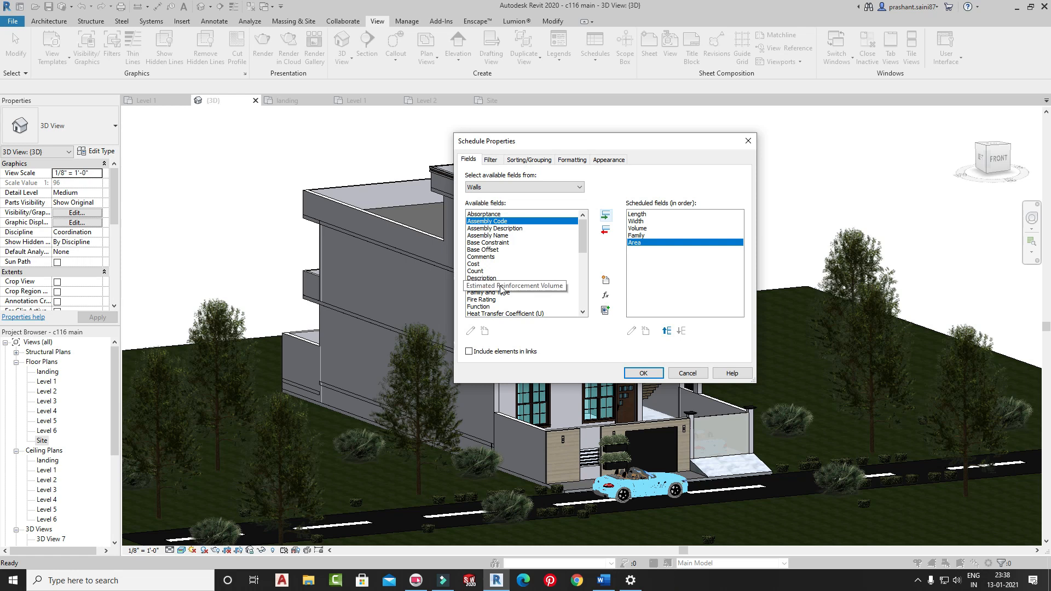
# - Reorder the scheduled fields to Family, Length, Width, Area, Volume and generate the schedule
pyautogui.click(638, 235)
pyautogui.click(668, 330)
pyautogui.click(668, 331)
pyautogui.click(671, 330)
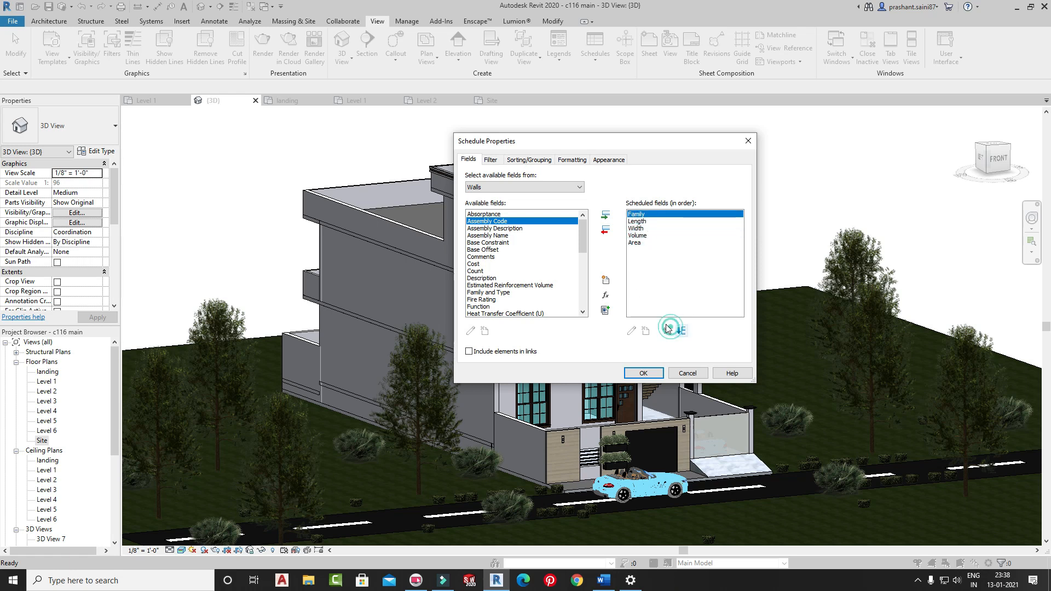
pyautogui.click(636, 242)
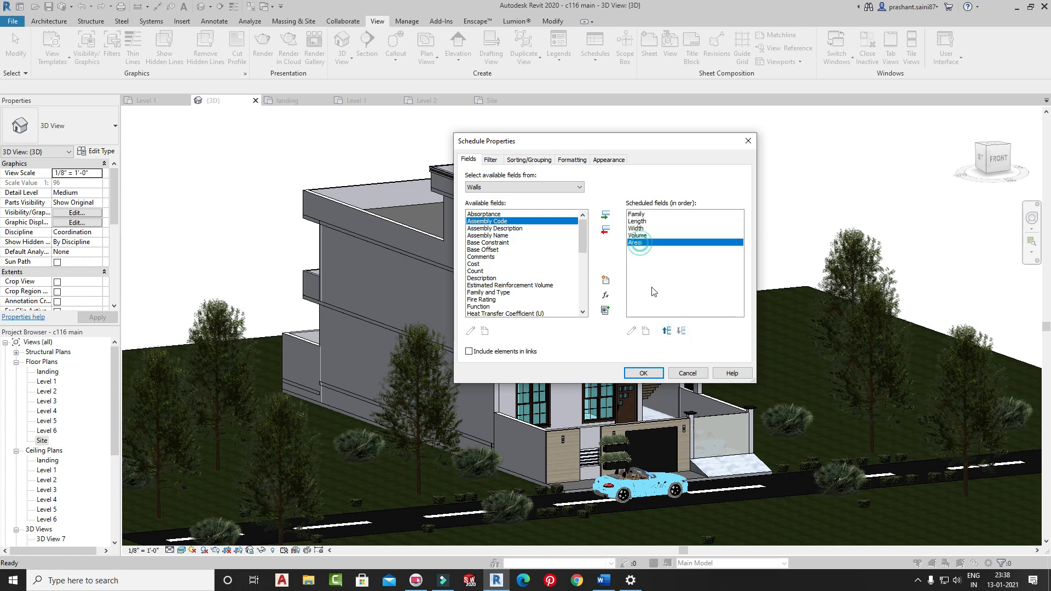
pyautogui.click(667, 331)
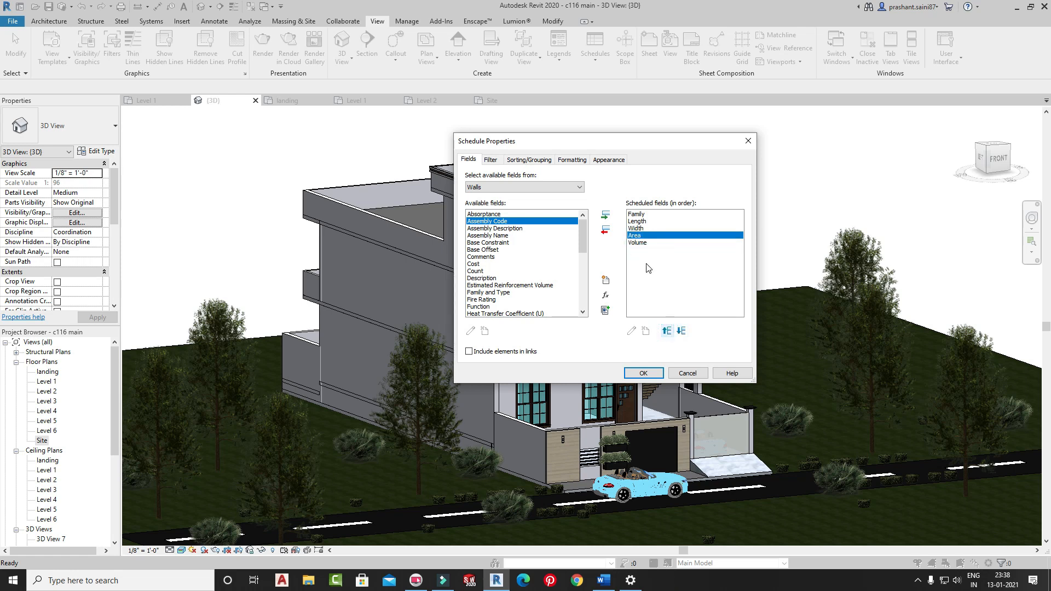
pyautogui.click(642, 374)
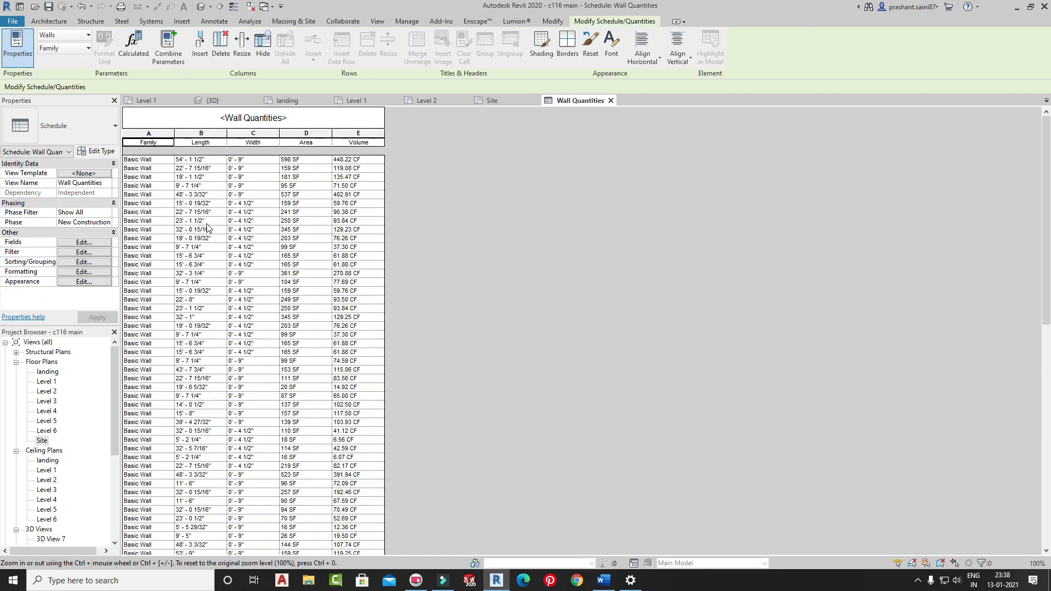
# - Review the generated wall schedule and start a new calculated field named No. of Bricks
pyautogui.scroll(-10, 255, 276)
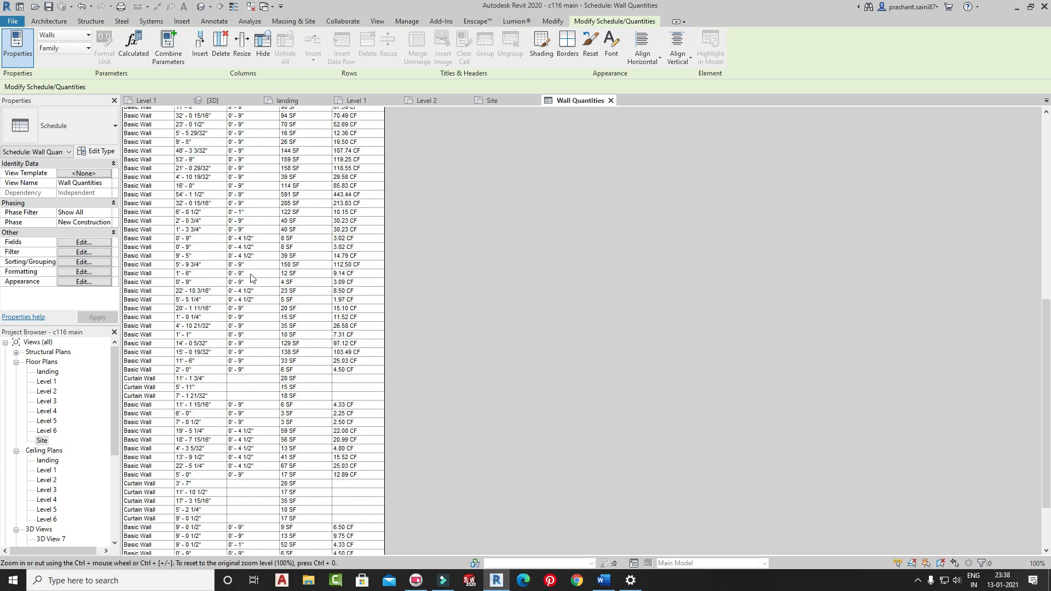
pyautogui.scroll(15, 232, 303)
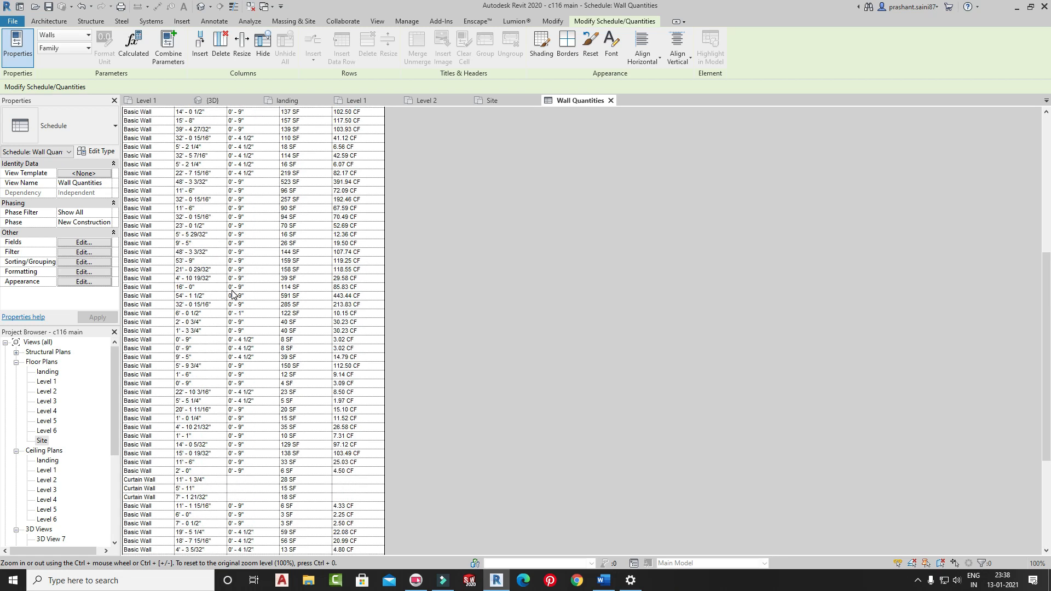
pyautogui.scroll(-15, 228, 308)
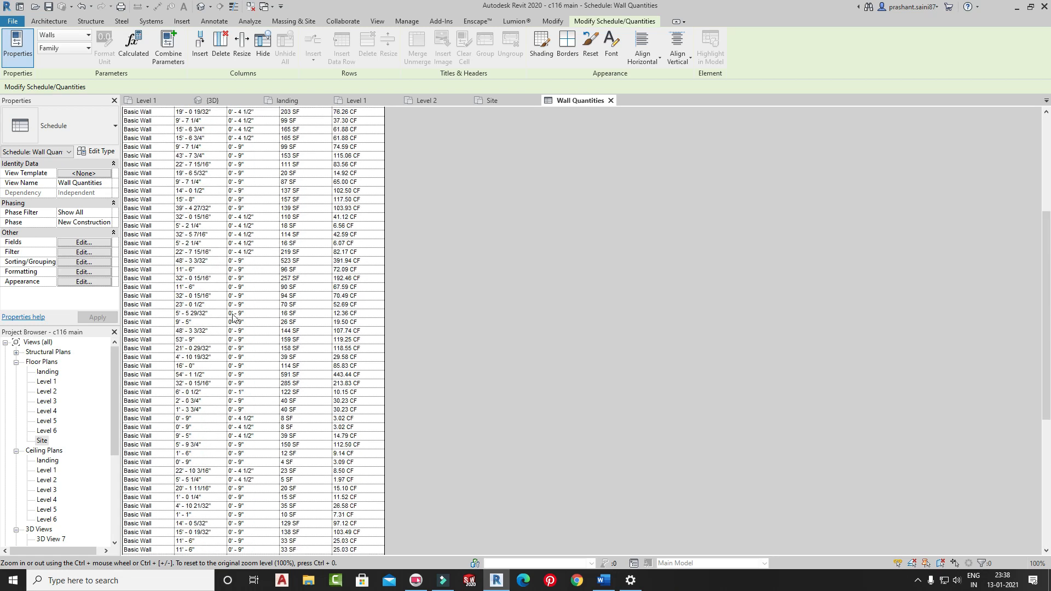
pyautogui.scroll(15, 239, 290)
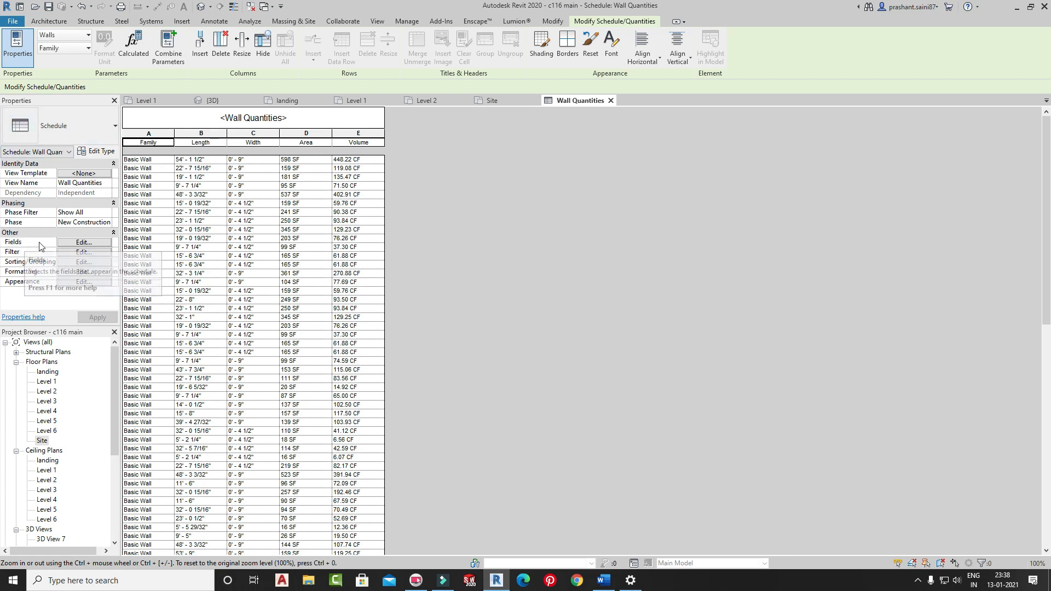
pyautogui.click(74, 242)
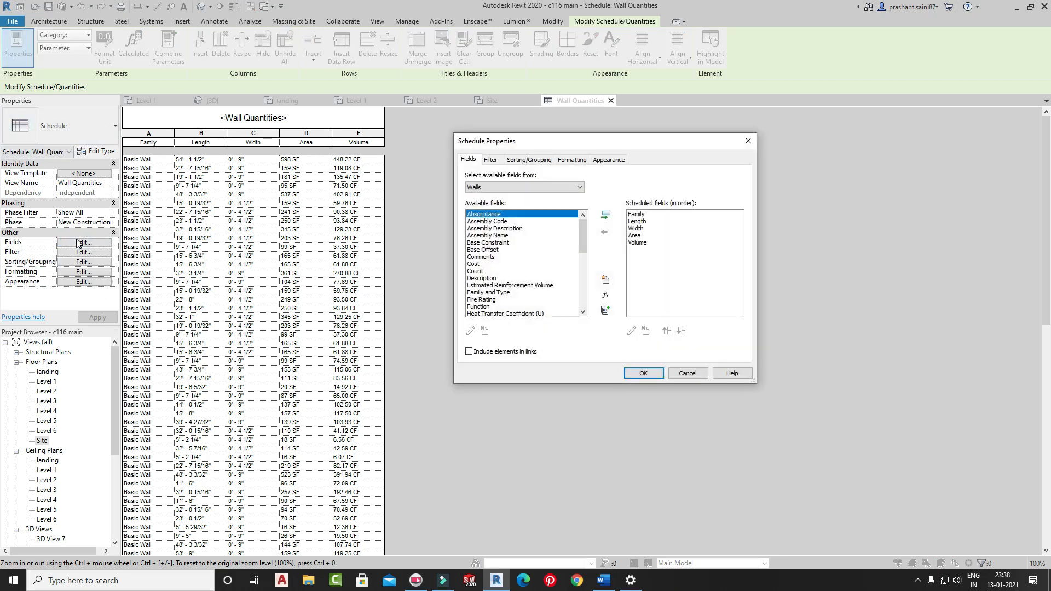
pyautogui.click(642, 244)
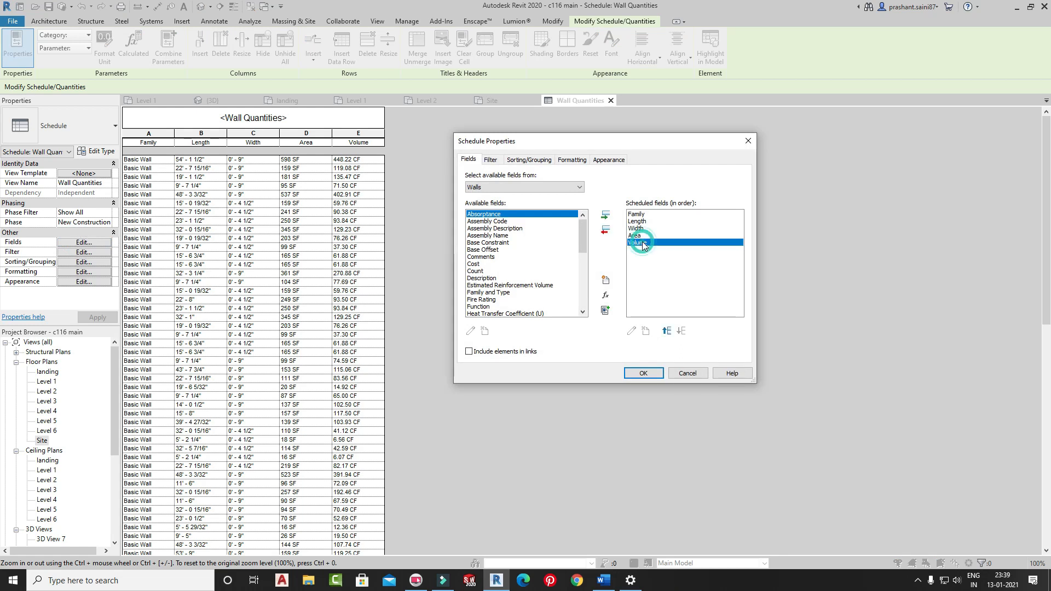
pyautogui.click(605, 298)
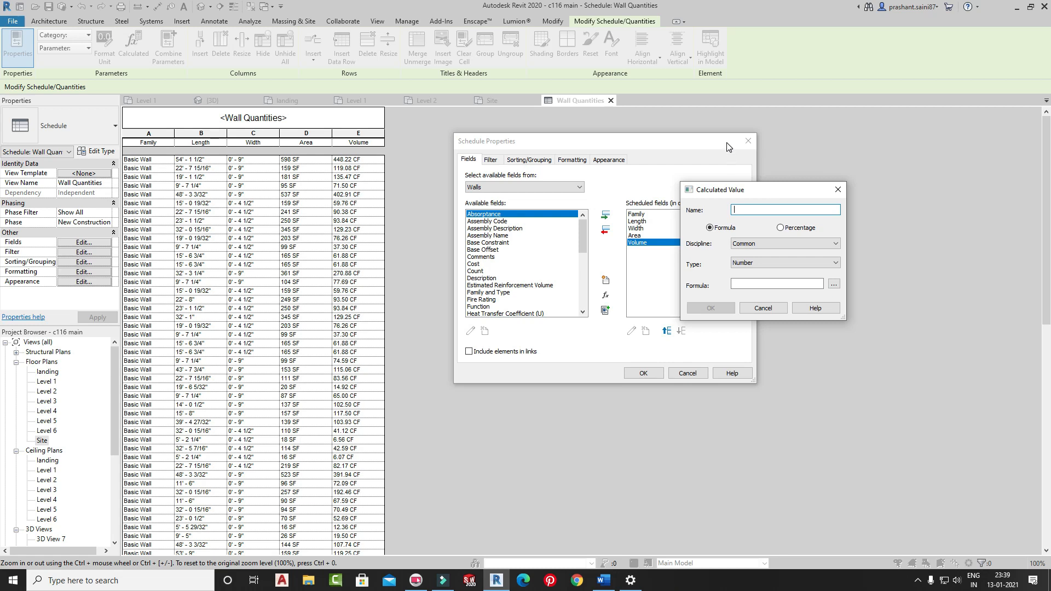
pyautogui.click(755, 209)
pyautogui.write('Nol')
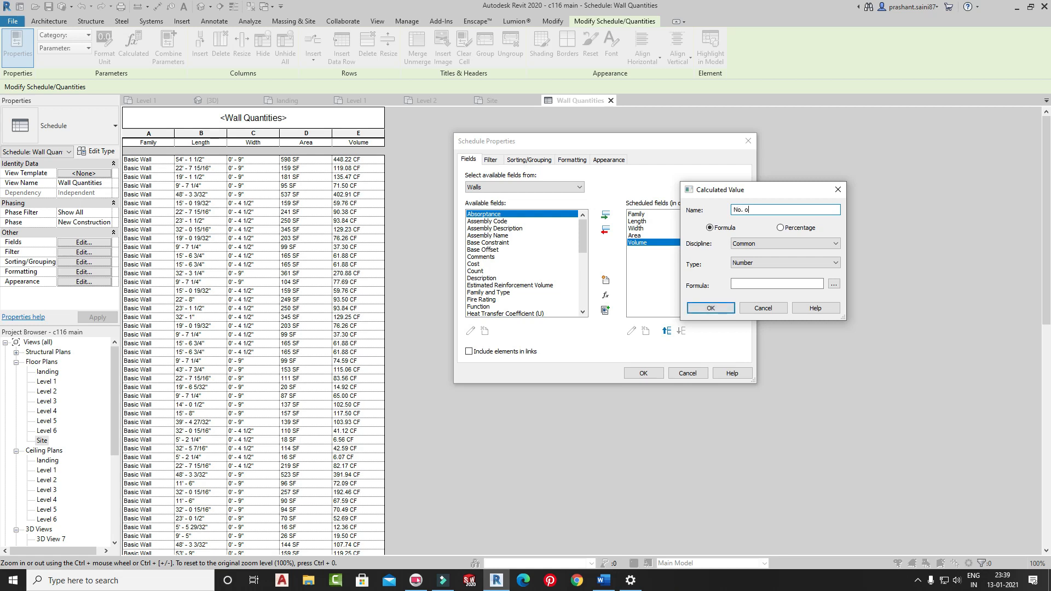
pyautogui.write(' of Bricks')
# - Keep the calculated value's type as Number and insert the Volume field into its formula
pyautogui.click(764, 265)
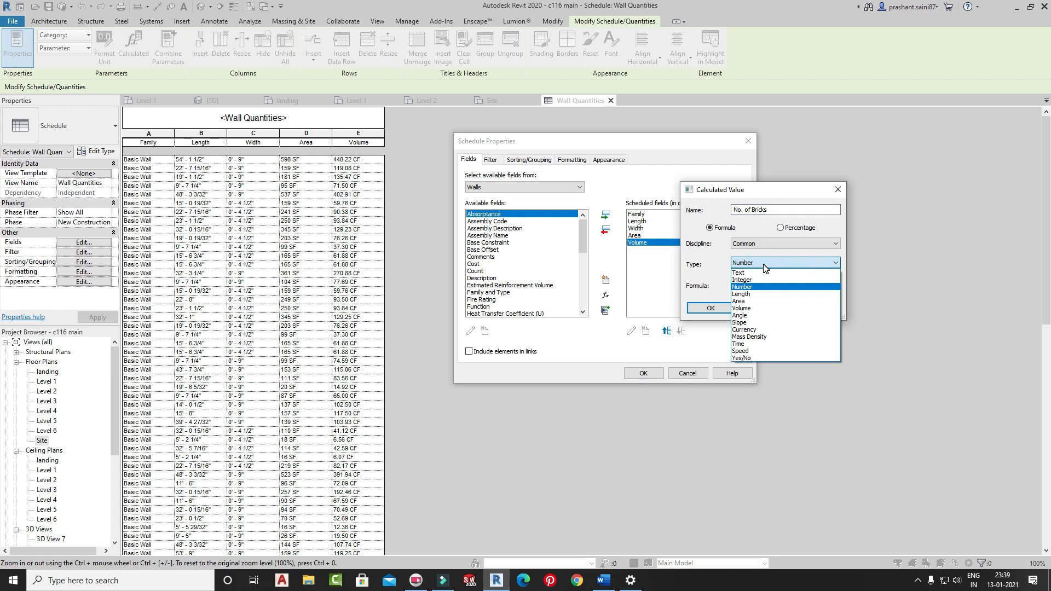
pyautogui.click(762, 285)
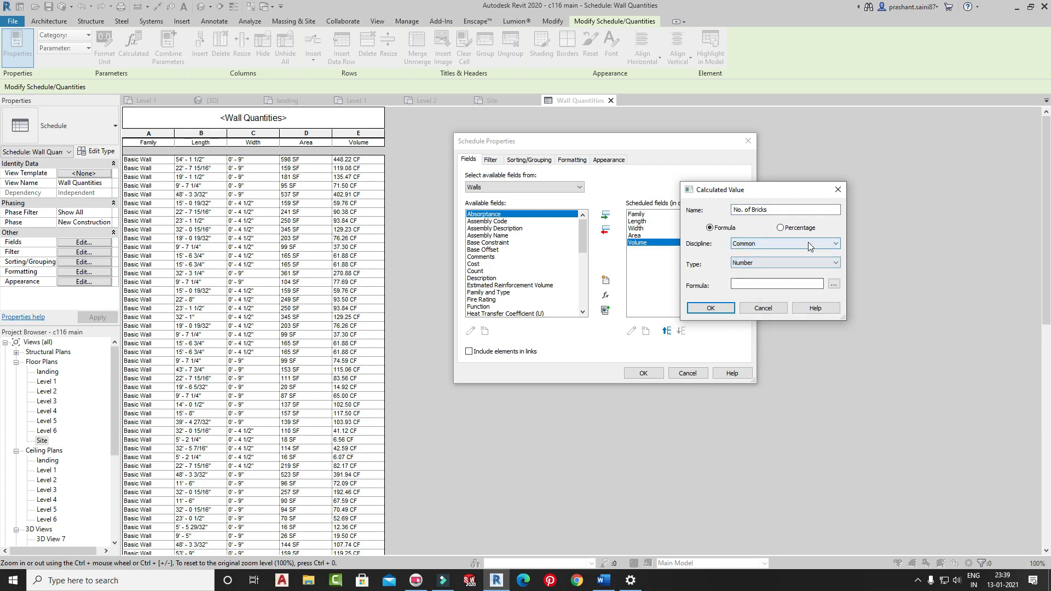
pyautogui.click(761, 284)
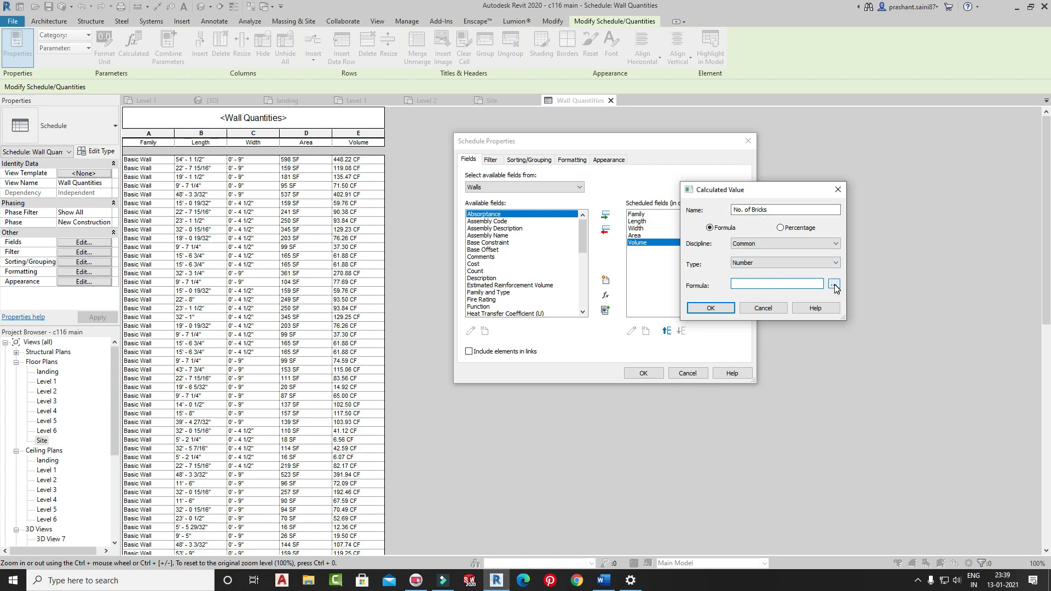
pyautogui.click(834, 285)
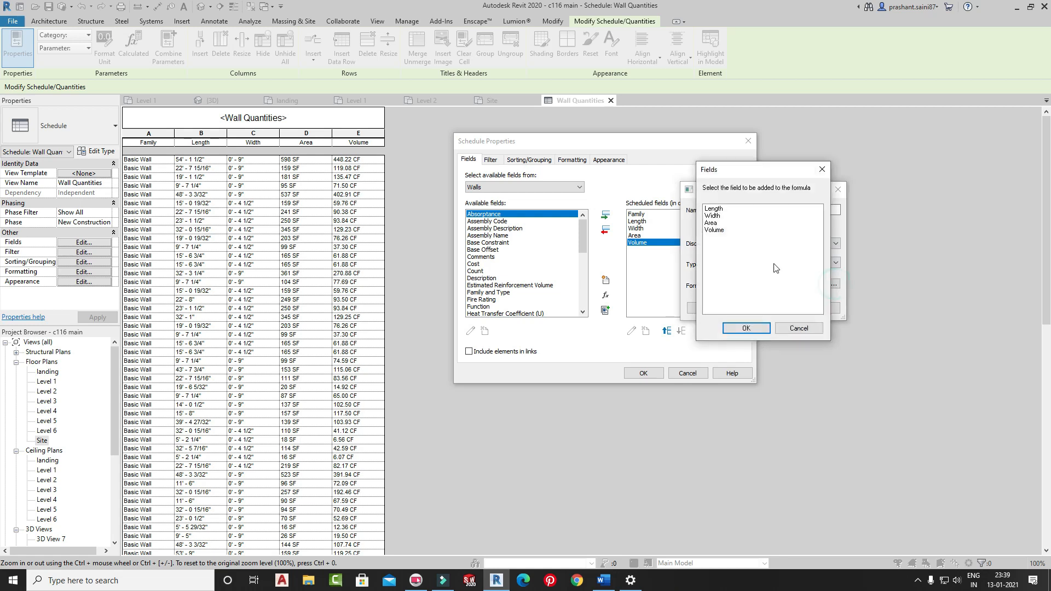
pyautogui.click(721, 230)
pyautogui.click(745, 328)
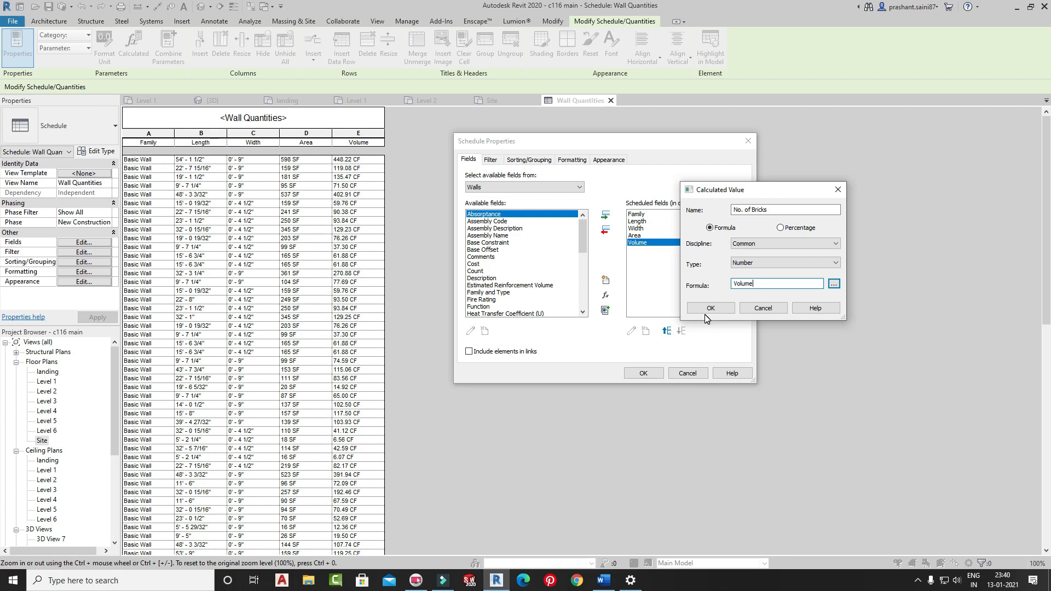
# - Switch to the cost estimation document in Word and examine the calculation of the number of bricks in 1 m³
pyautogui.click(605, 582)
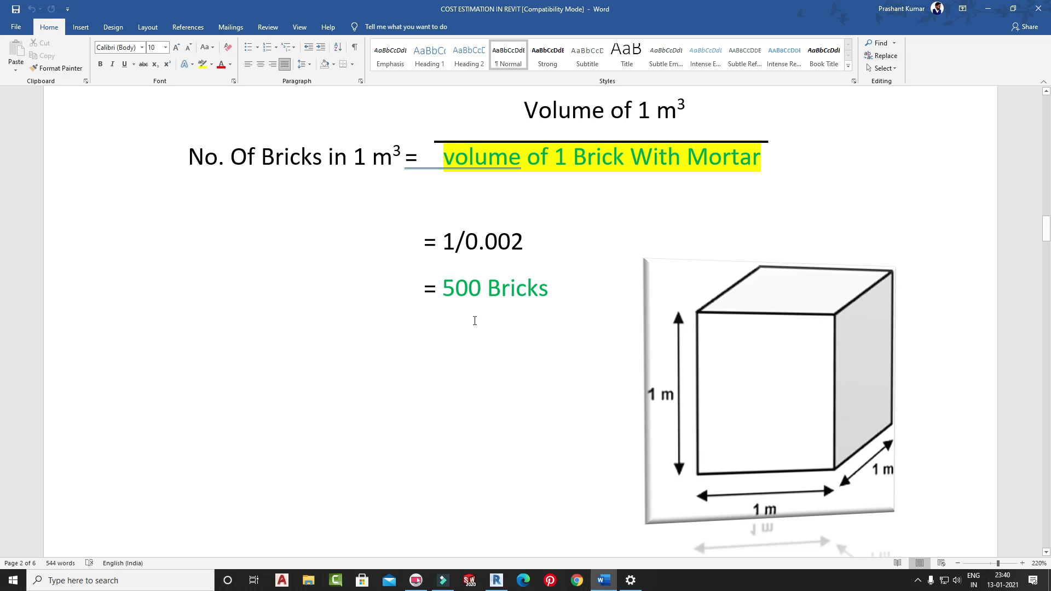
pyautogui.moveTo(442, 290); pyautogui.dragTo(544, 291)
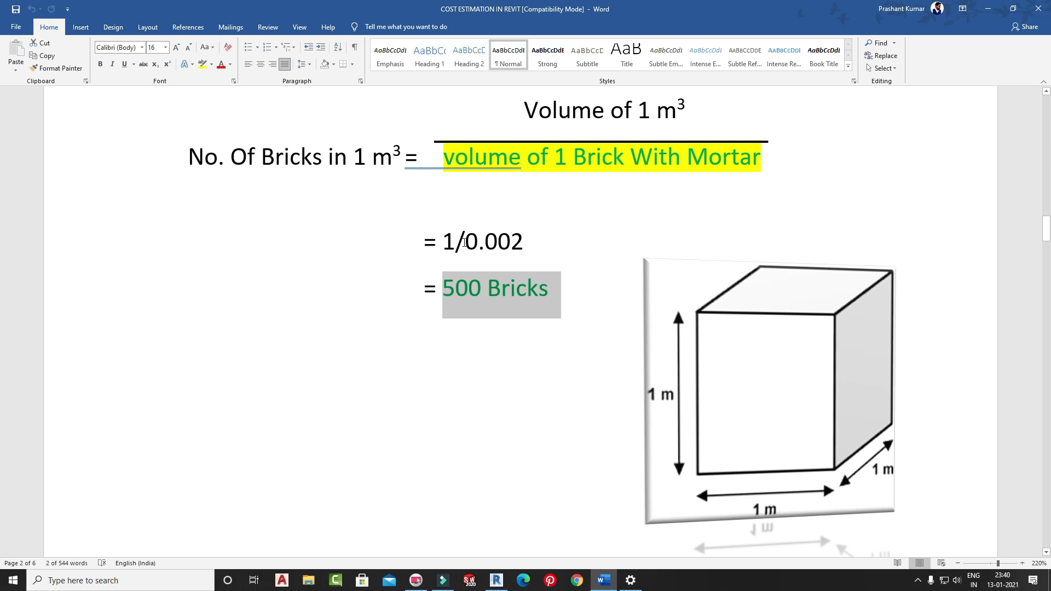
pyautogui.moveTo(446, 240); pyautogui.dragTo(525, 243)
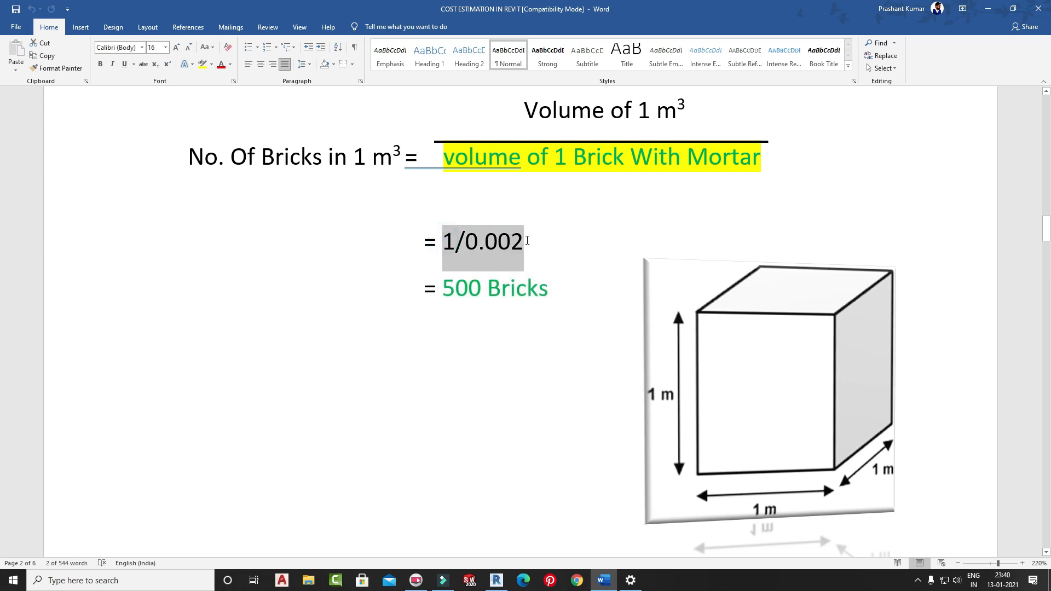
pyautogui.click(547, 256)
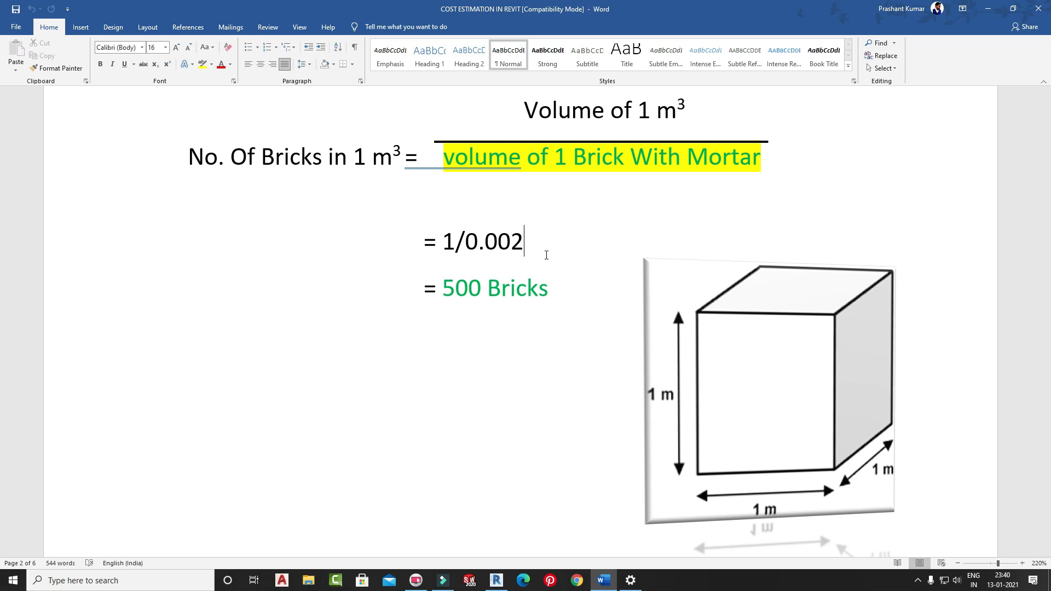
pyautogui.moveTo(444, 288); pyautogui.dragTo(555, 289)
pyautogui.moveTo(523, 249); pyautogui.dragTo(556, 289)
pyautogui.moveTo(444, 240); pyautogui.dragTo(456, 242)
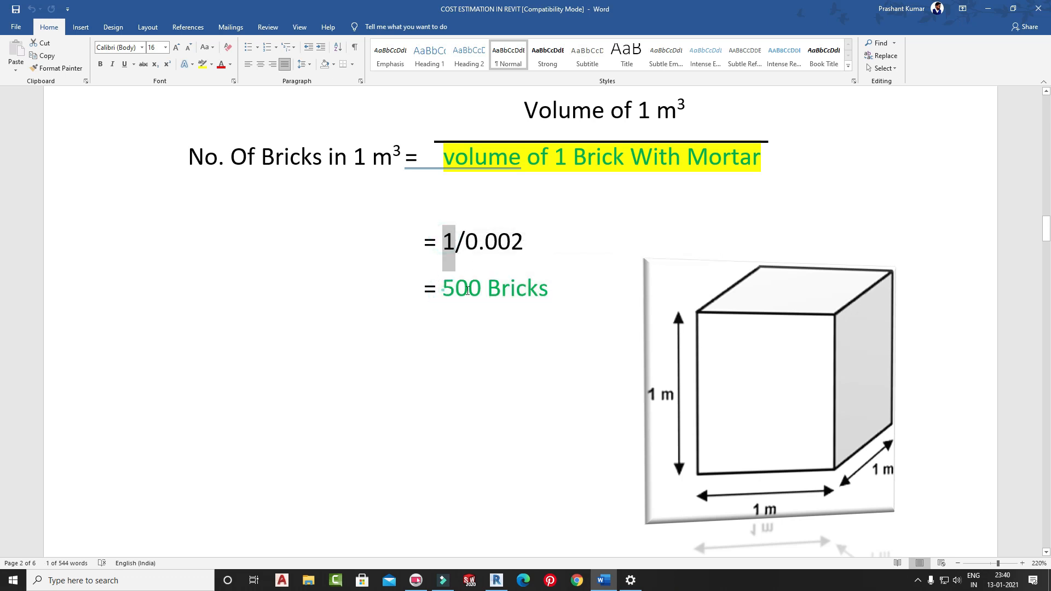
pyautogui.moveTo(443, 290); pyautogui.dragTo(551, 293)
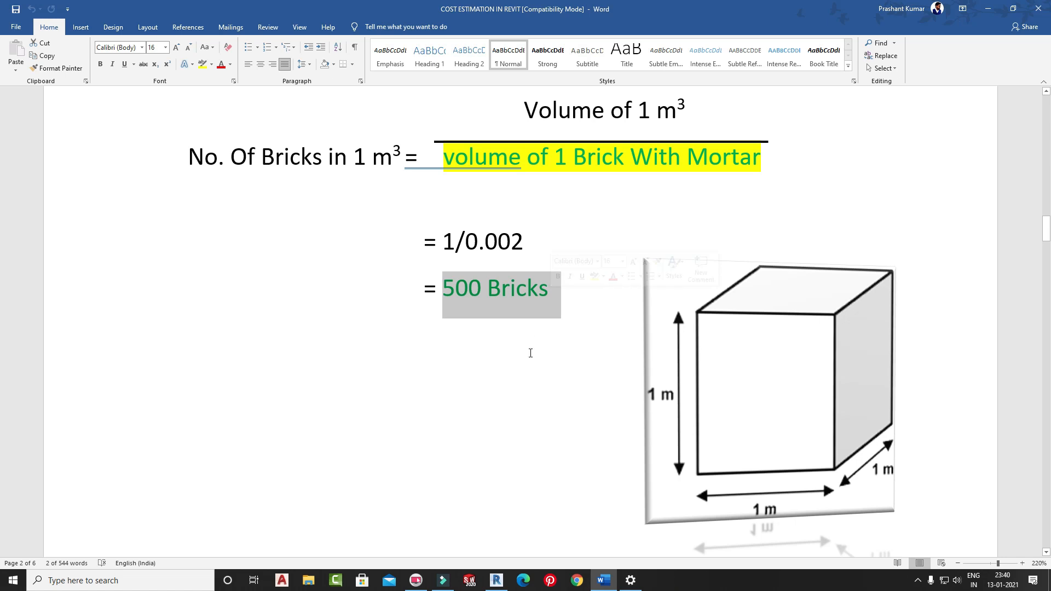
pyautogui.click(528, 380)
pyautogui.click(529, 244)
pyautogui.moveTo(529, 244); pyautogui.dragTo(465, 245)
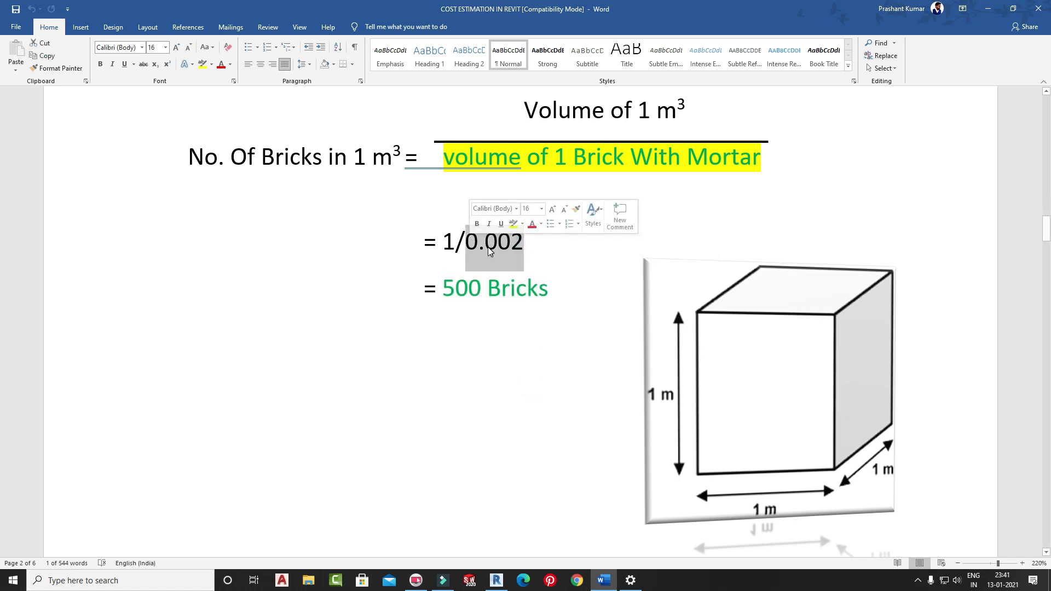
# - Examine the millimetre calculation of one brick's volume without mortar in the document
pyautogui.moveTo(1044, 233); pyautogui.dragTo(1043, 118)
pyautogui.scroll(-4, 462, 350)
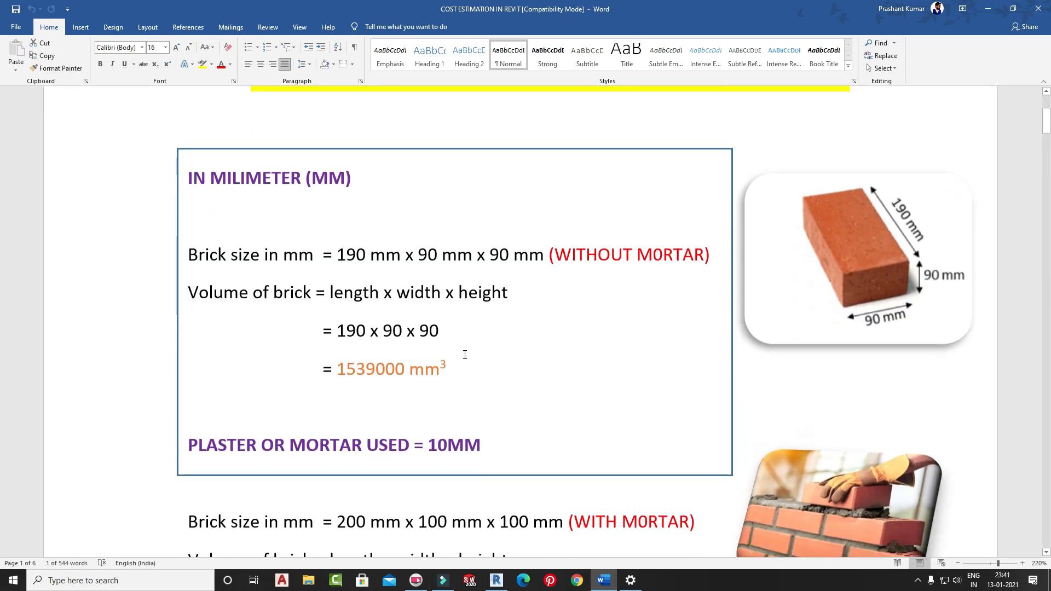
pyautogui.scroll(2, 349, 141)
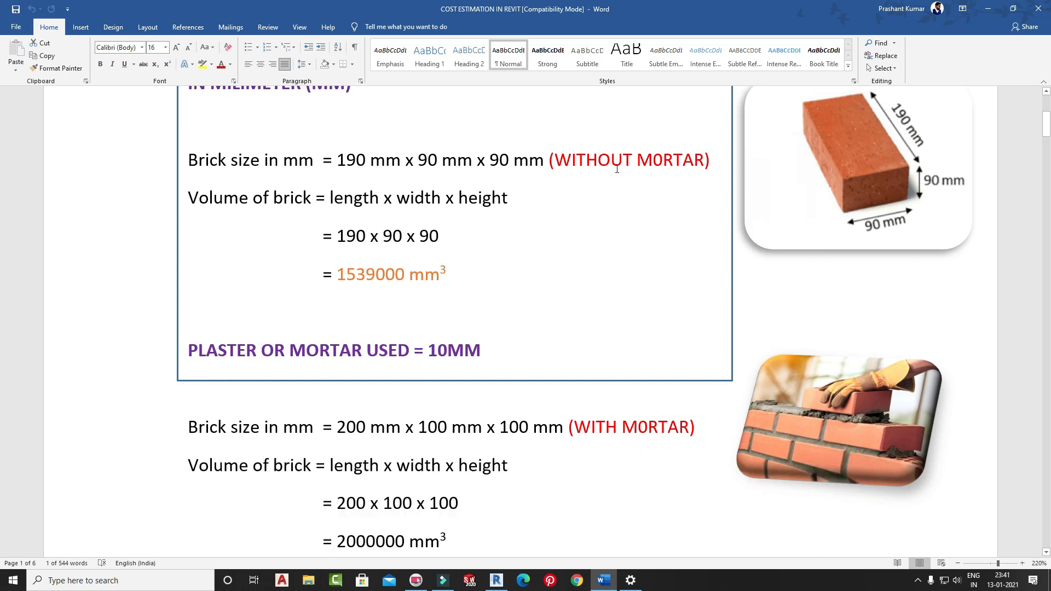
pyautogui.moveTo(437, 236); pyautogui.dragTo(337, 236)
pyautogui.moveTo(446, 274); pyautogui.dragTo(338, 276)
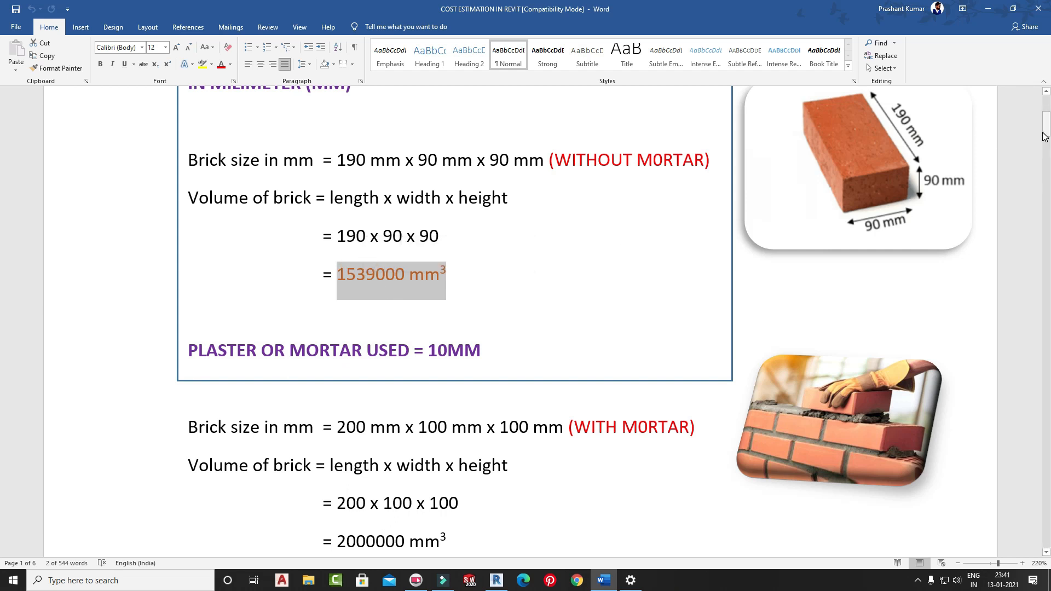
# - Examine how the volume of one brick with mortar in metres leads to the brick count per cubic metre
pyautogui.scroll(-20, 602, 298)
pyautogui.scroll(-5, 558, 301)
pyautogui.scroll(7, 556, 300)
pyautogui.scroll(-2, 542, 328)
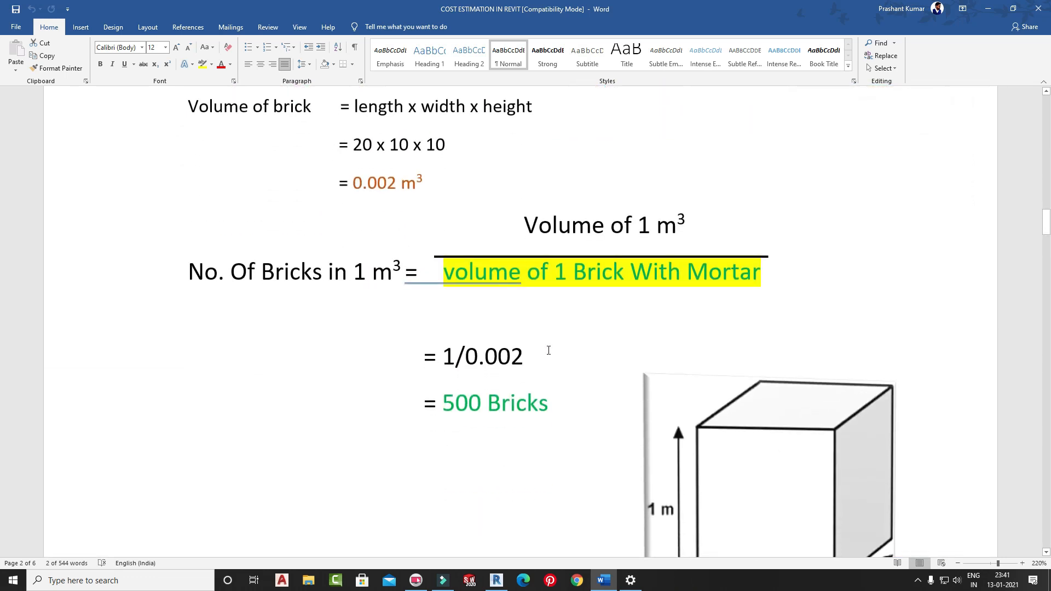
pyautogui.moveTo(525, 351); pyautogui.dragTo(470, 351)
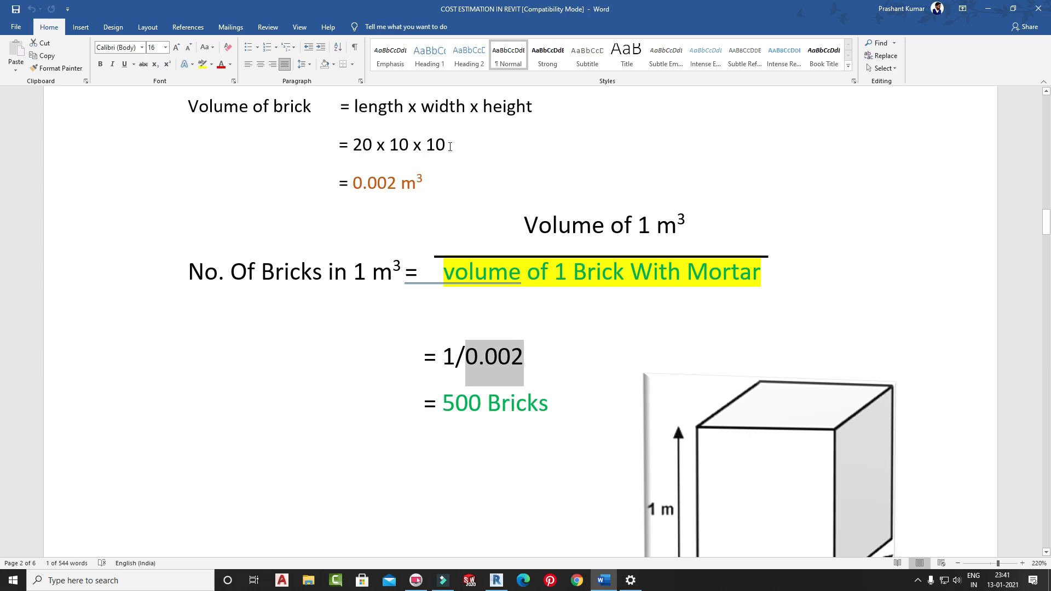
pyautogui.moveTo(452, 146); pyautogui.dragTo(353, 146)
pyautogui.scroll(3, 307, 246)
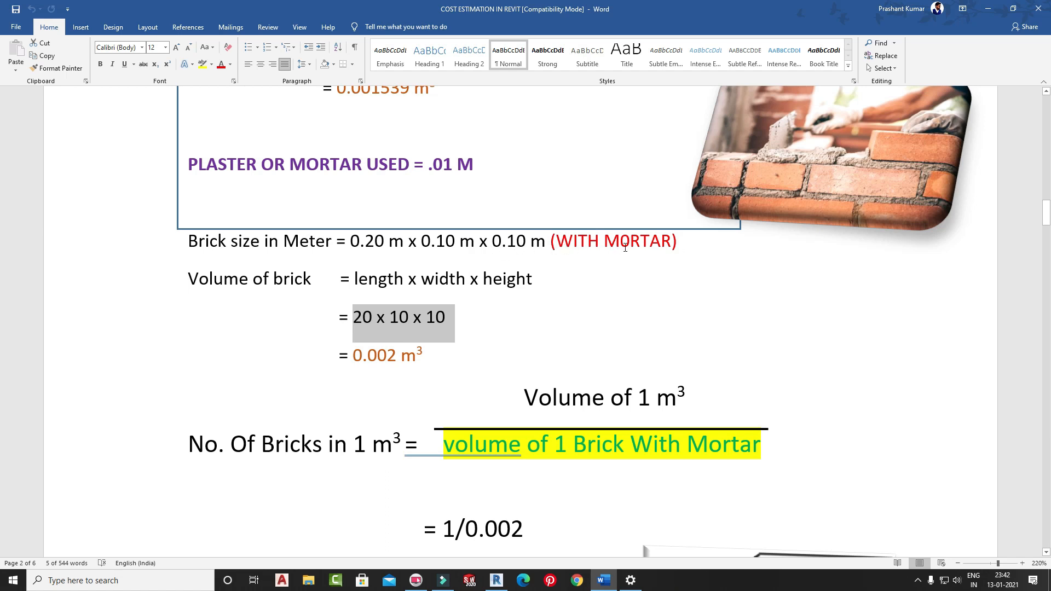
pyautogui.scroll(-3, 395, 223)
pyautogui.moveTo(403, 187); pyautogui.dragTo(353, 188)
pyautogui.scroll(-3, 427, 205)
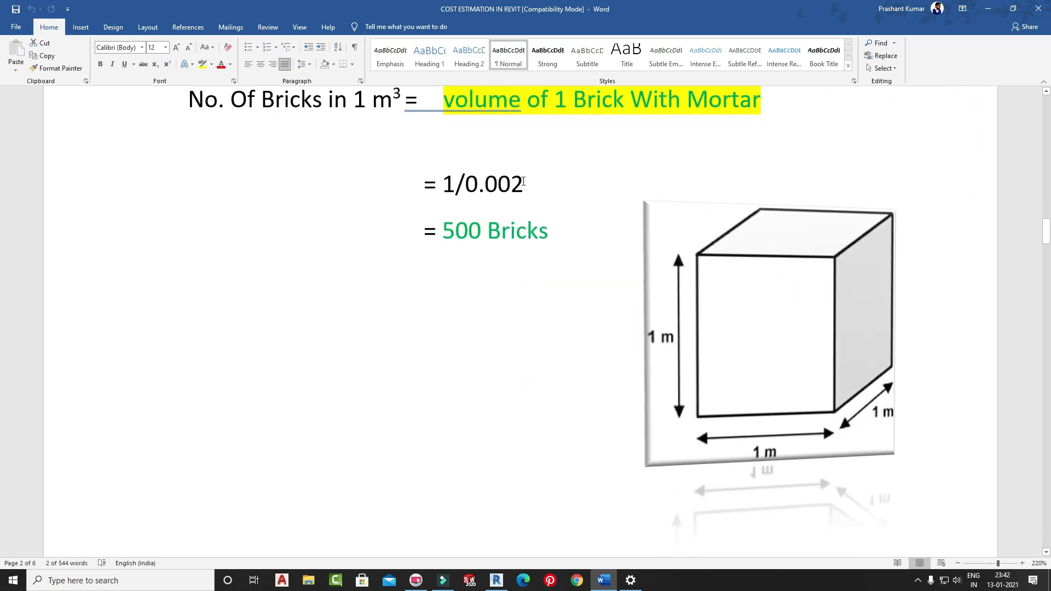
pyautogui.tripleClick(538, 230)
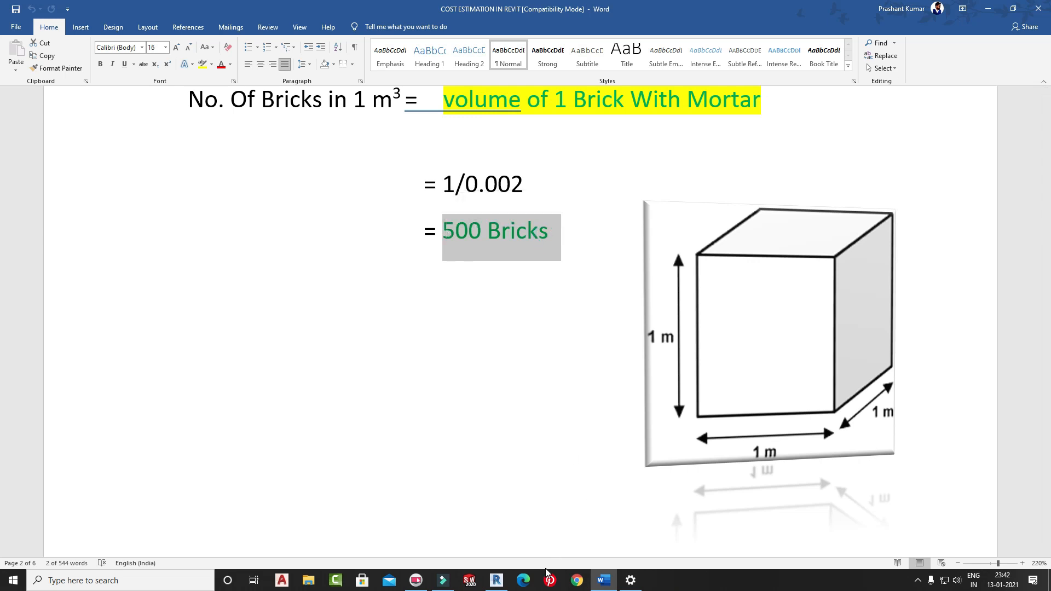
# - Switch back to Revit, complete the No. of Bricks formula as Volume divided by 0.002 m³, and apply the field to the schedule
pyautogui.click(497, 580)
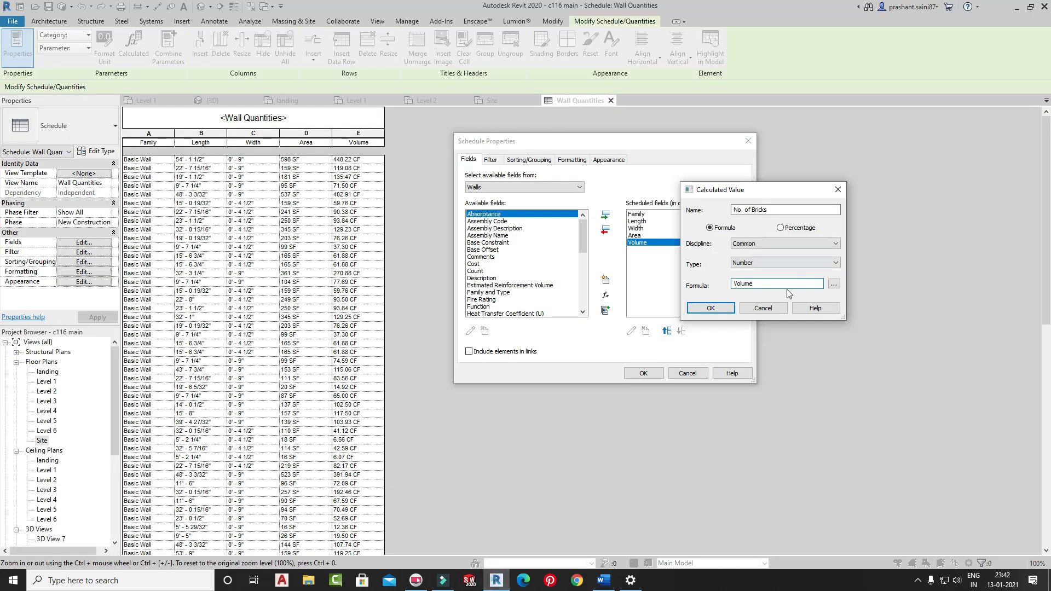
pyautogui.click(759, 285)
pyautogui.write('00')
pyautogui.write('3')
pyautogui.click(707, 307)
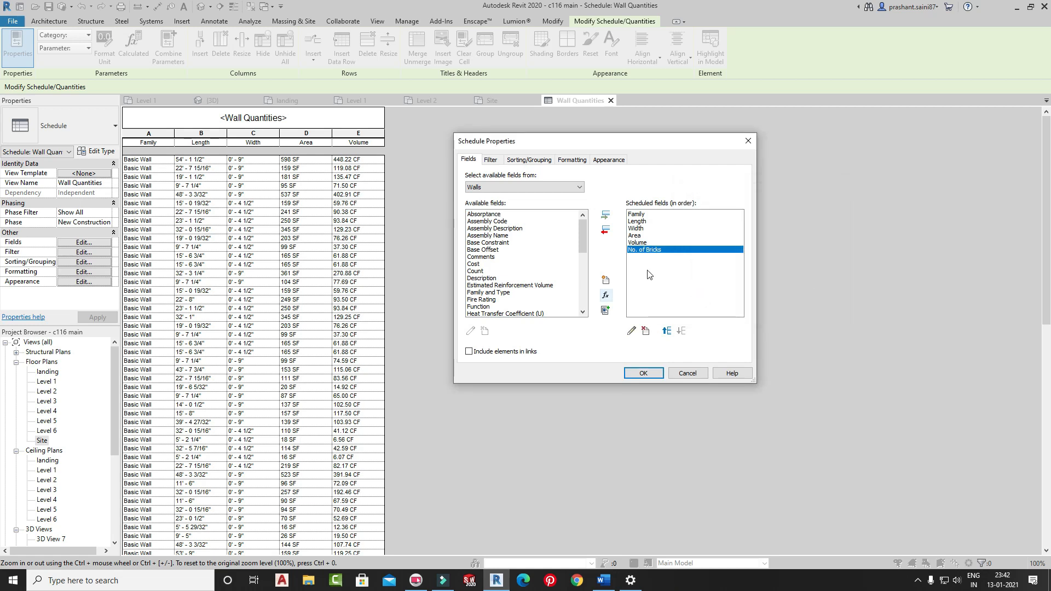
pyautogui.click(642, 373)
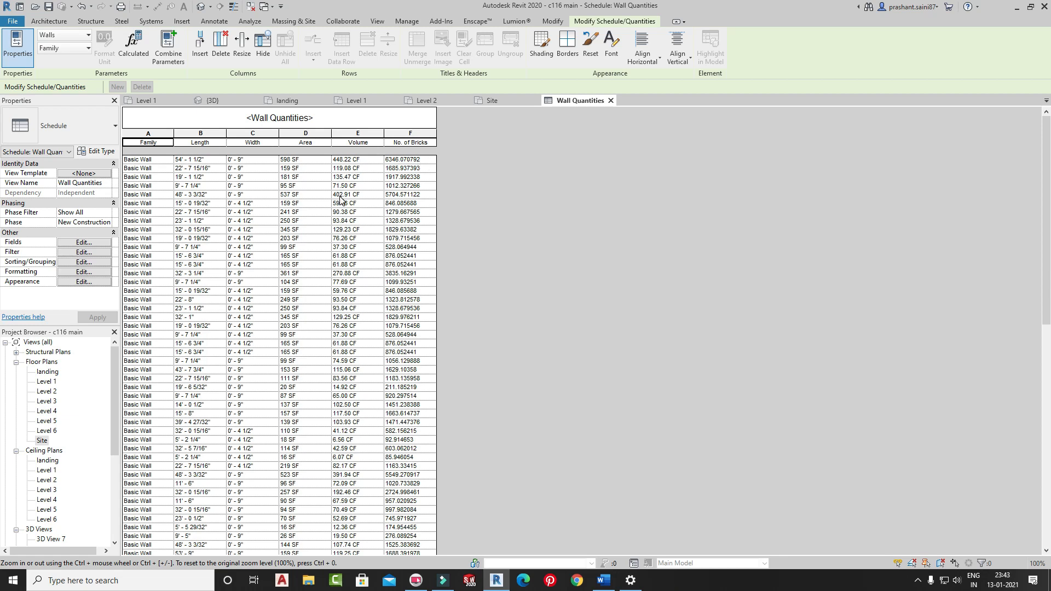
# - Format the No. of Bricks column with Fixed units and 0 decimal places instead of the default settings, and check the schedule rows
pyautogui.click(413, 159)
pyautogui.click(104, 51)
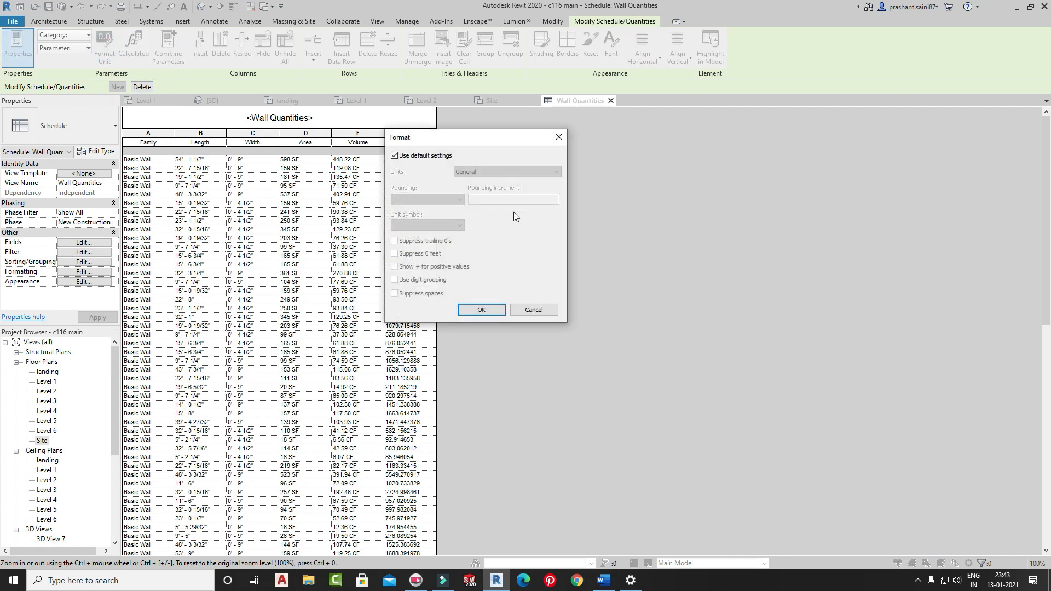
pyautogui.click(394, 155)
pyautogui.click(471, 170)
pyautogui.click(474, 189)
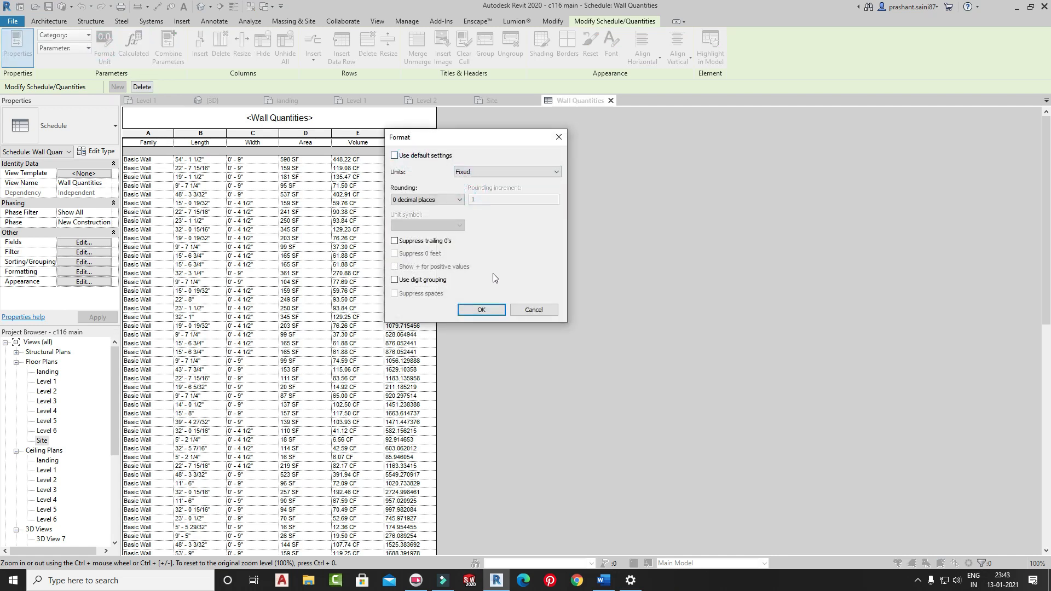
pyautogui.click(481, 310)
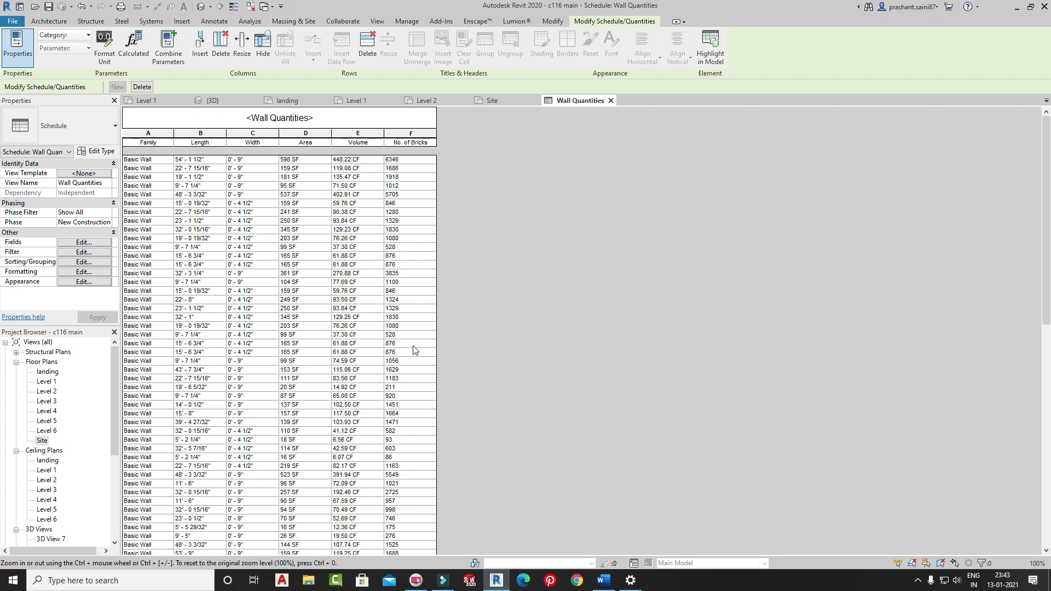
pyautogui.scroll(-15, 385, 336)
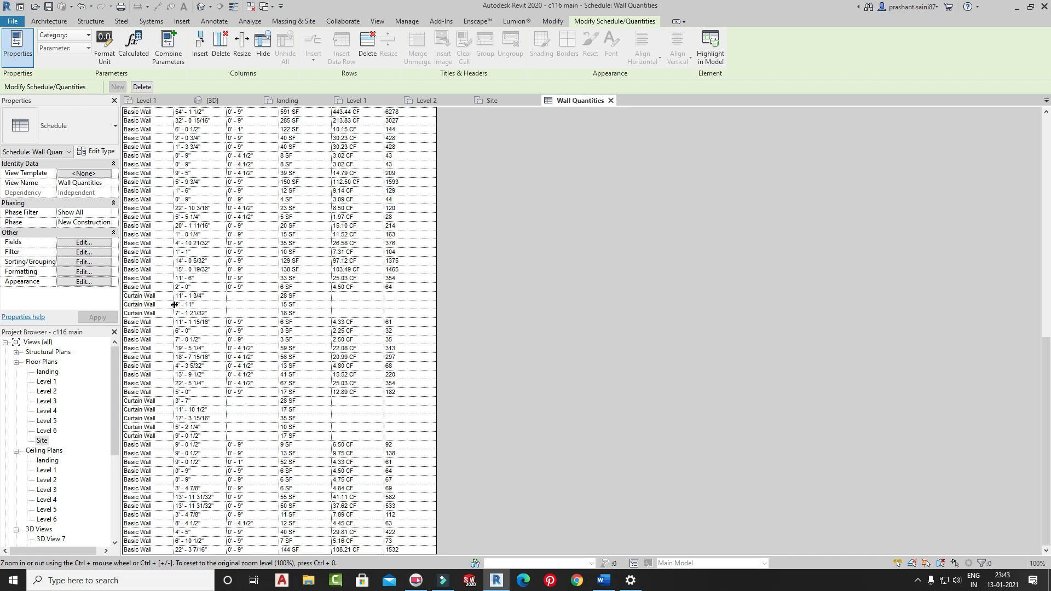
pyautogui.scroll(15, 385, 326)
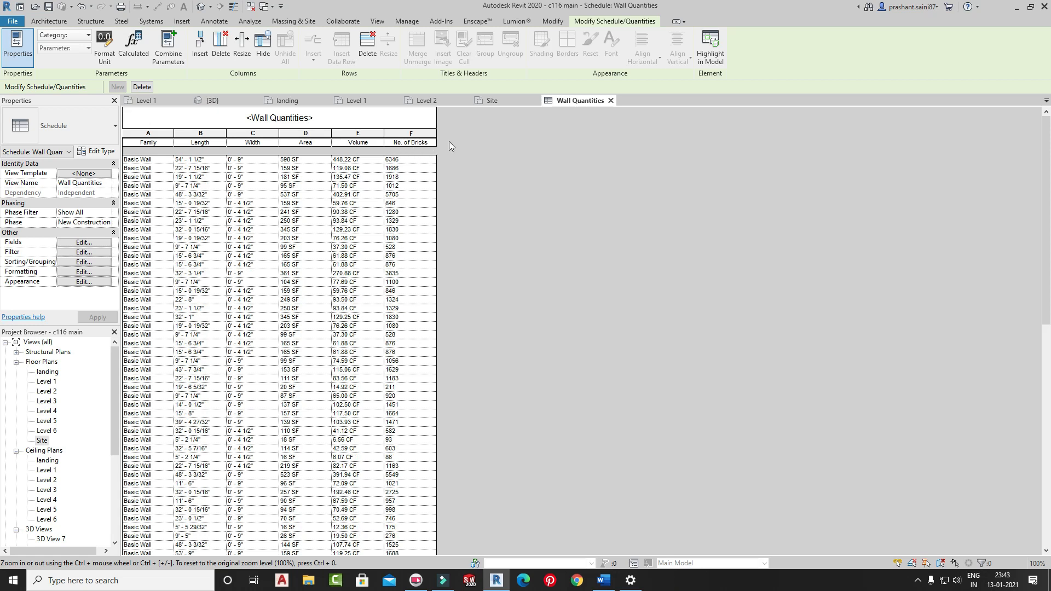
pyautogui.click(104, 45)
pyautogui.click(558, 137)
pyautogui.click(423, 159)
# - Add a calculated schedule field named Cost of Wall with the formula No. of Bricks * 7
pyautogui.click(83, 243)
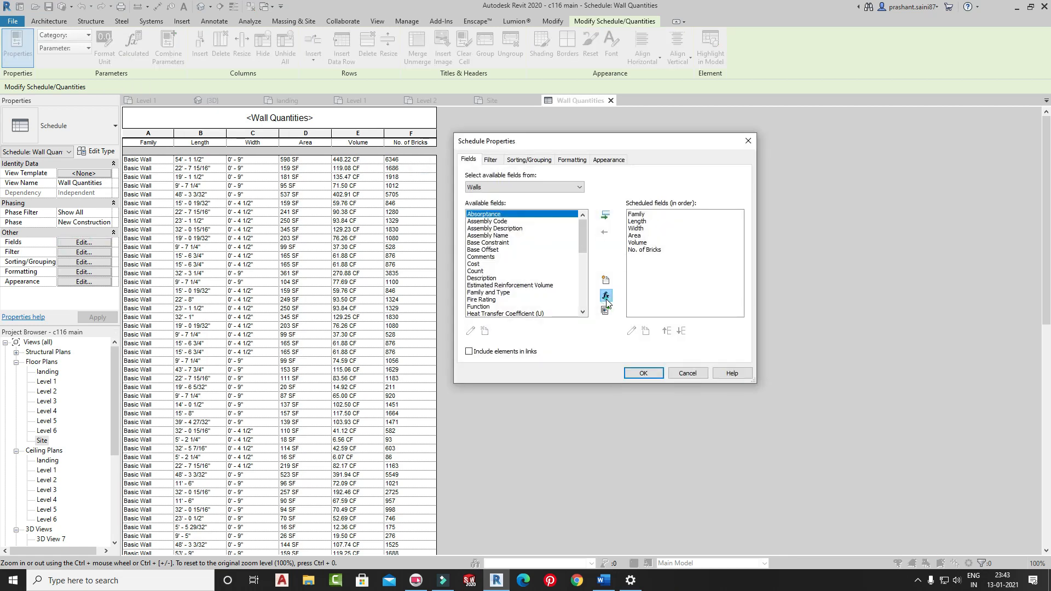
pyautogui.click(606, 295)
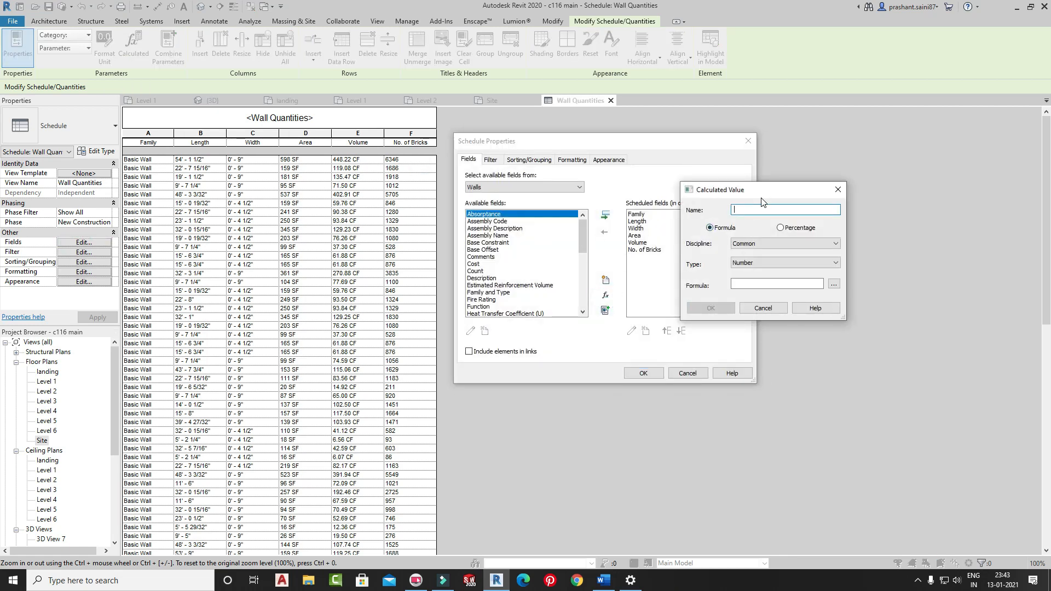
pyautogui.write('Cost o')
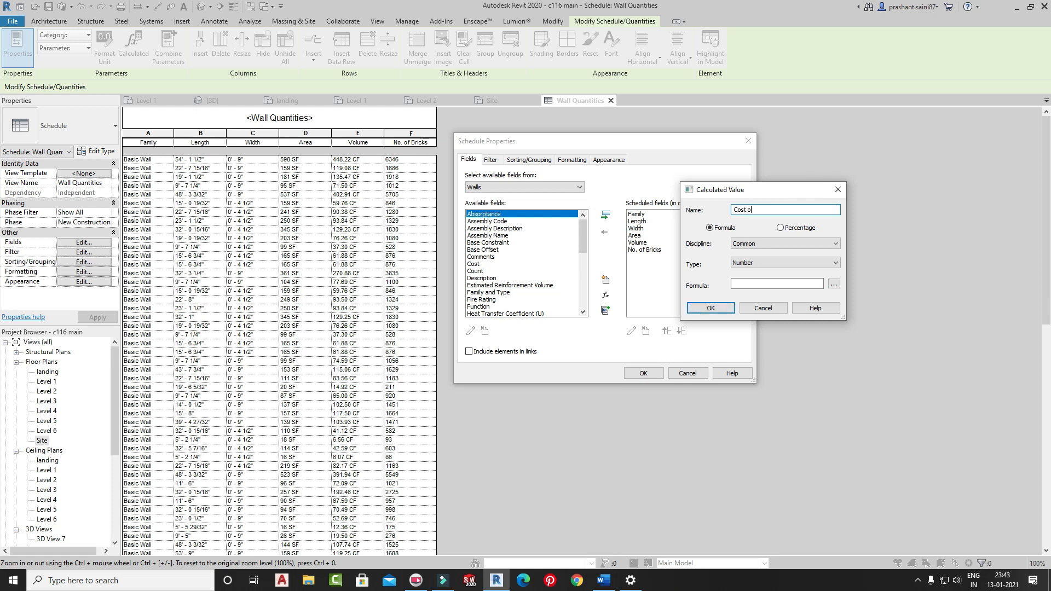
pyautogui.write('f Wall')
pyautogui.click(832, 284)
pyautogui.click(714, 238)
pyautogui.click(746, 328)
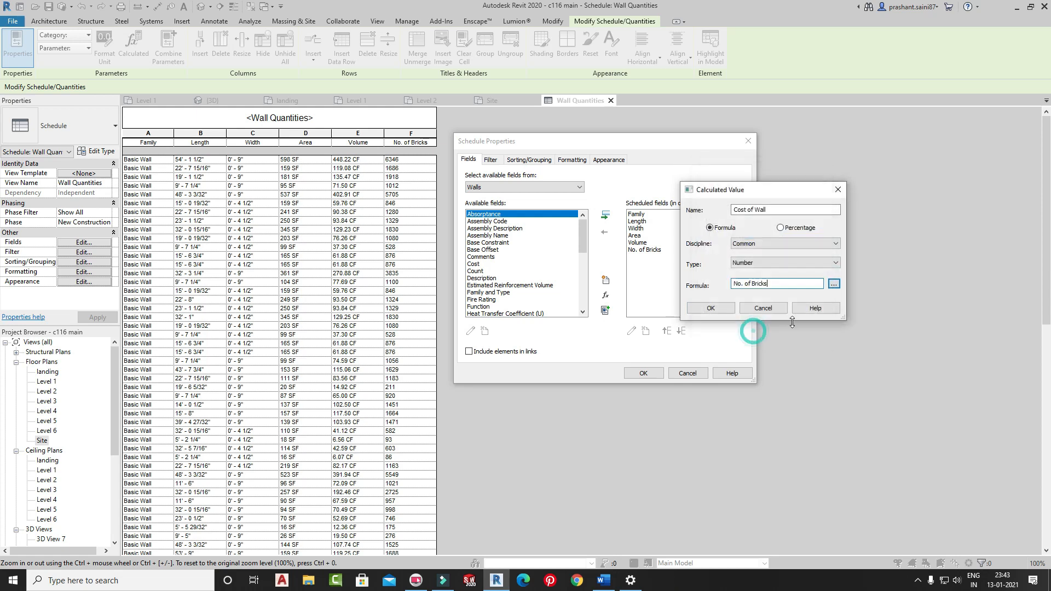
pyautogui.write('*')
pyautogui.write('7')
pyautogui.click(718, 307)
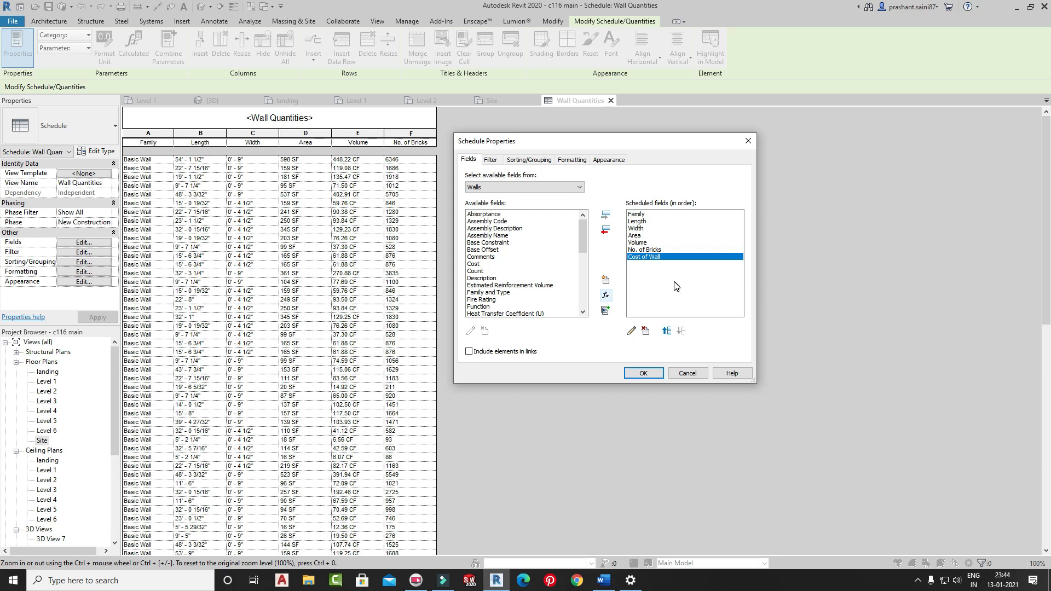
# - Change the Cost of Wall formula to No. of Bricks * 7.2 and apply the field to the schedule
pyautogui.click(631, 330)
pyautogui.click(781, 284)
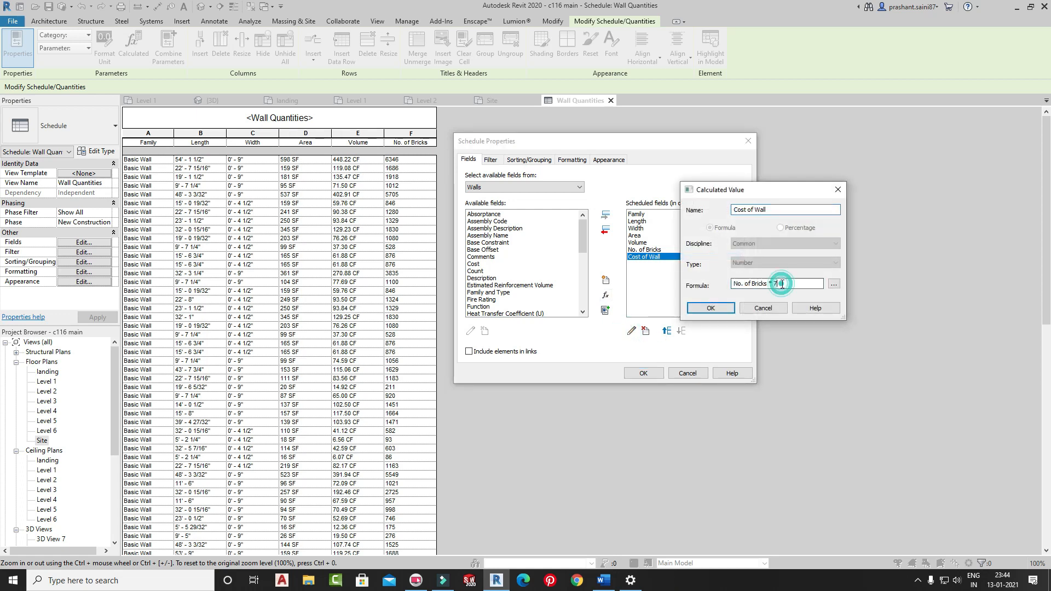
pyautogui.write('.2')
pyautogui.click(710, 308)
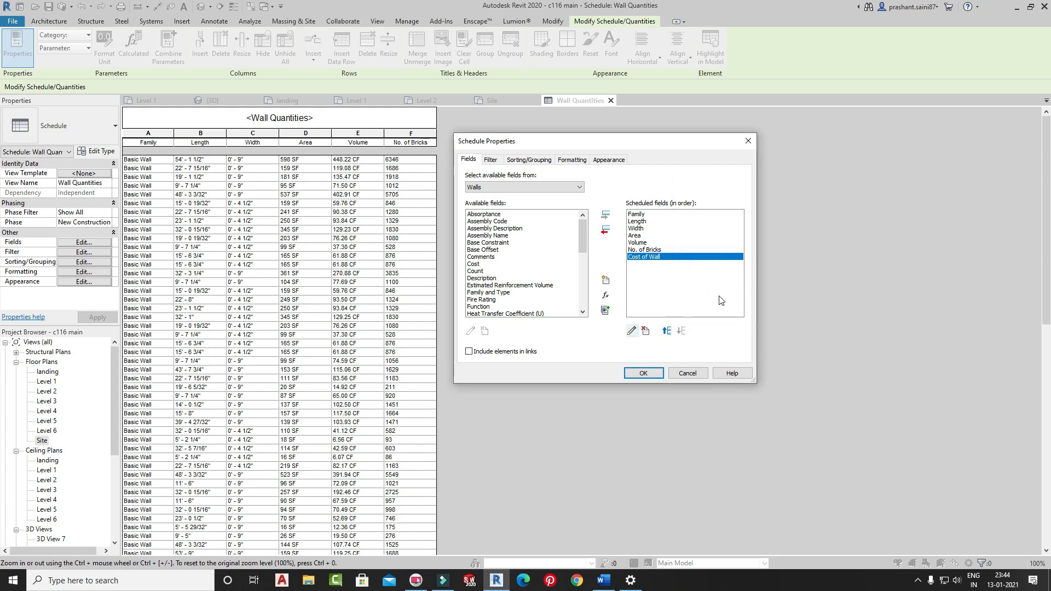
pyautogui.click(641, 374)
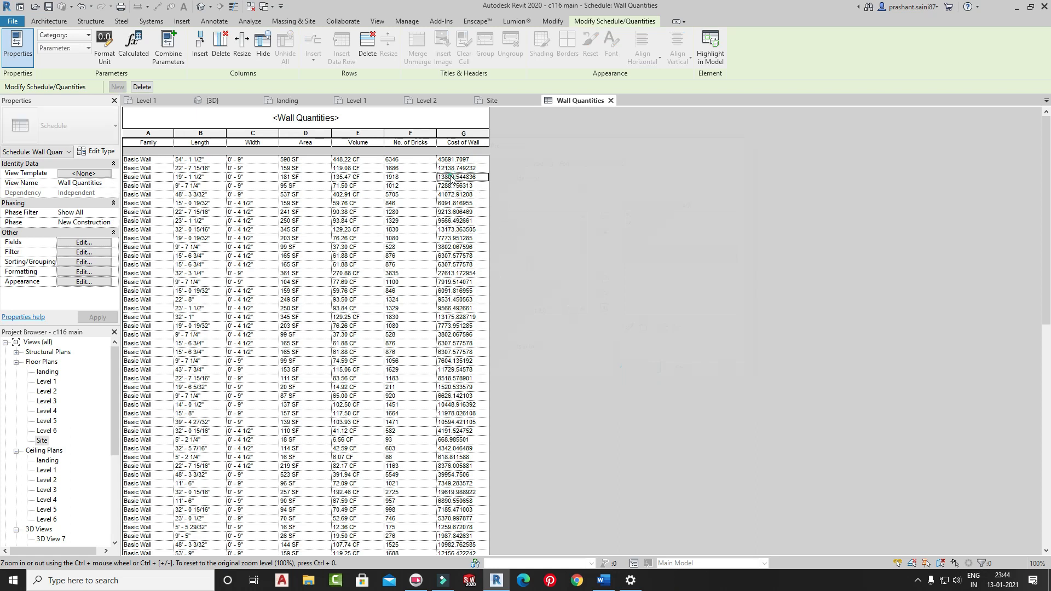
# - Format the Cost of Wall column with Fixed units instead of the default settings, and check the schedule rows
pyautogui.click(104, 46)
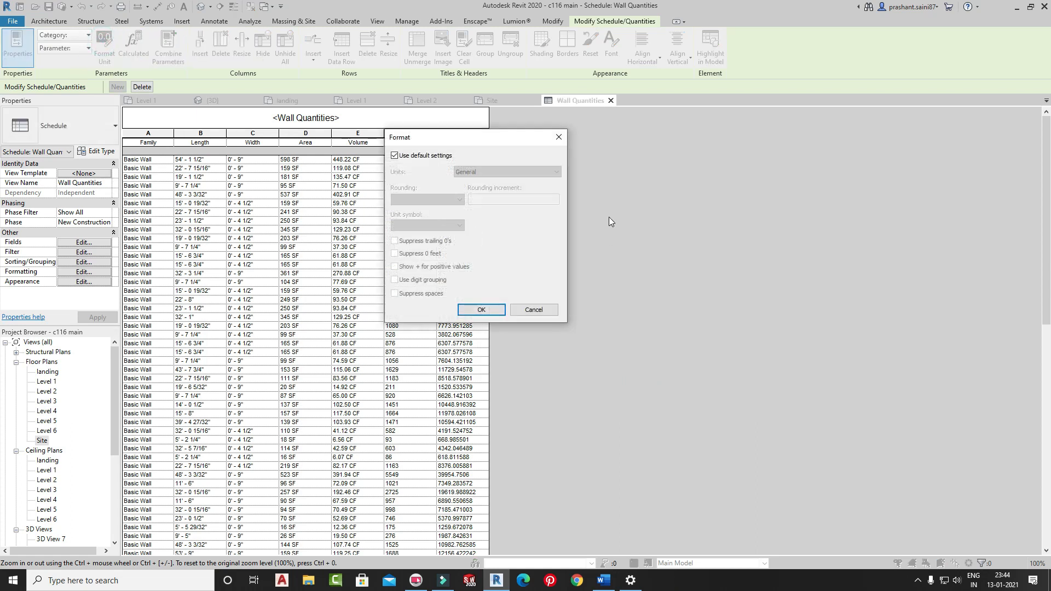
pyautogui.click(395, 155)
pyautogui.click(485, 172)
pyautogui.click(478, 189)
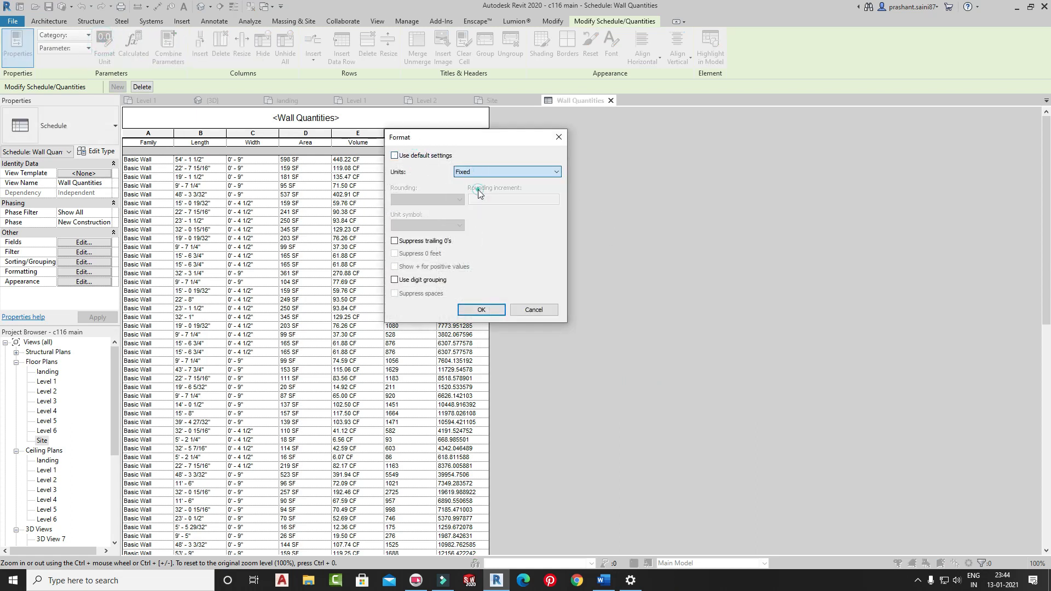
pyautogui.click(481, 310)
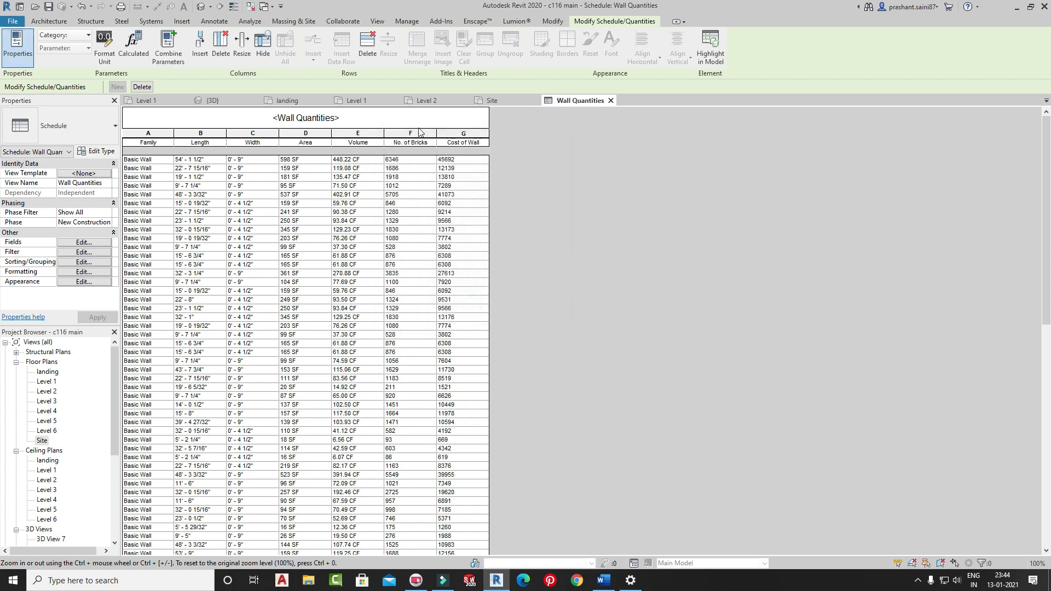
pyautogui.scroll(-15, 465, 230)
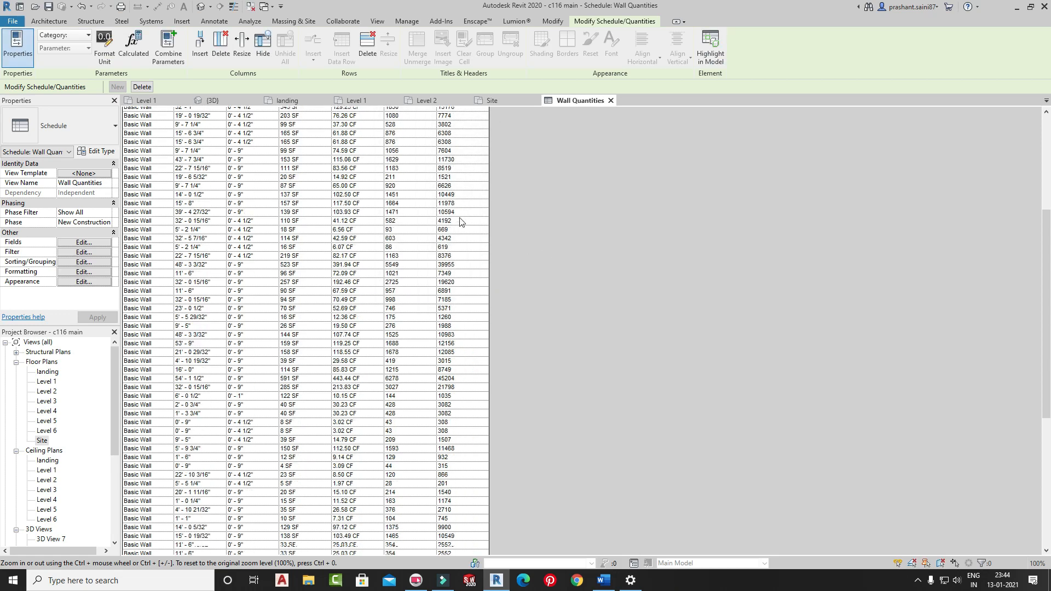
pyautogui.scroll(15, 452, 236)
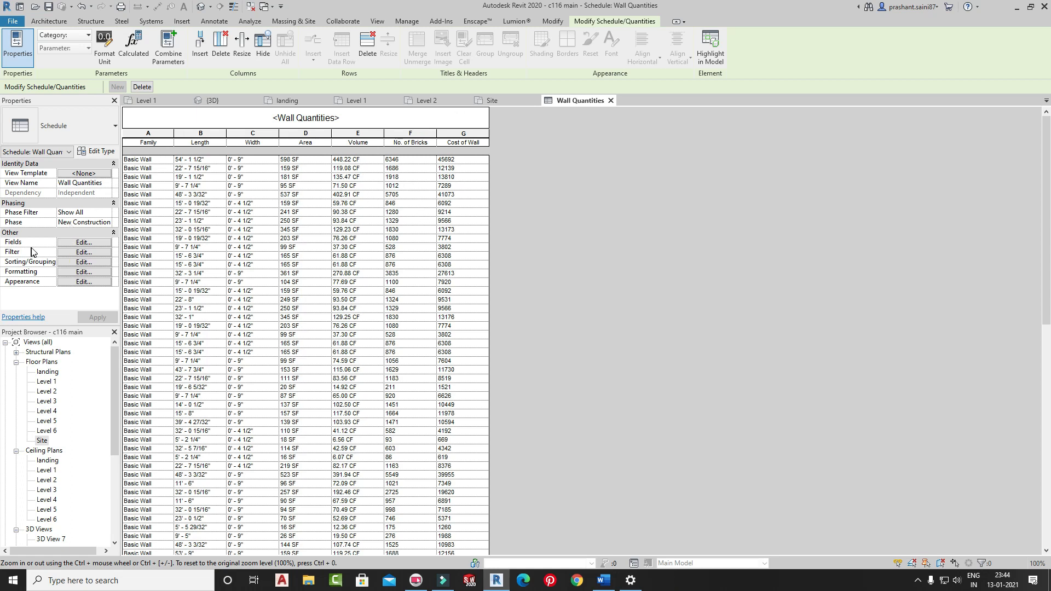
# - Try filtering the schedule with Length equals 100, switching the condition to Area equals 100 SF, and apply it
pyautogui.click(82, 243)
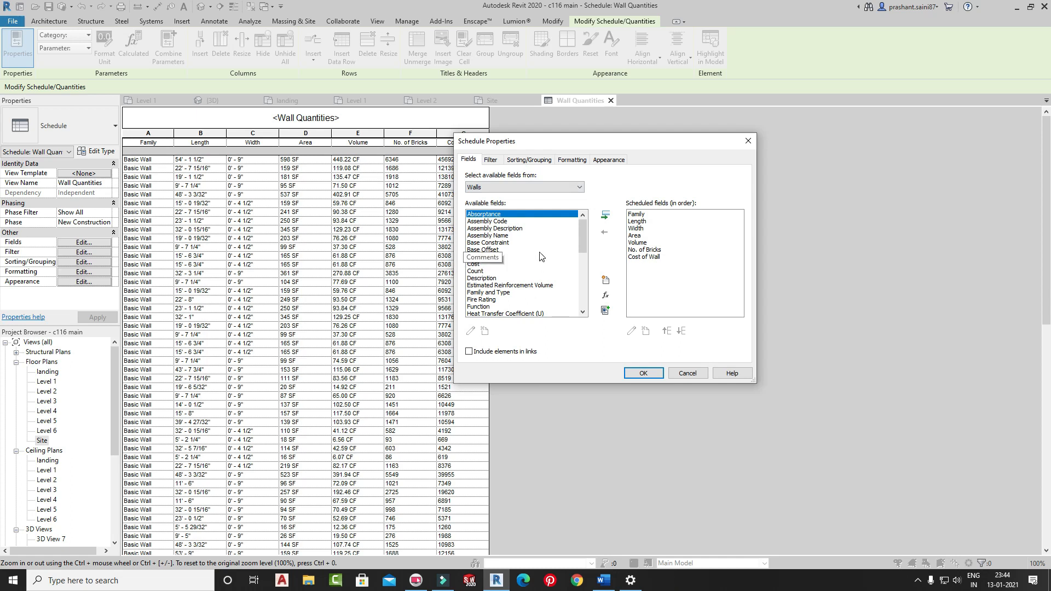
pyautogui.click(490, 161)
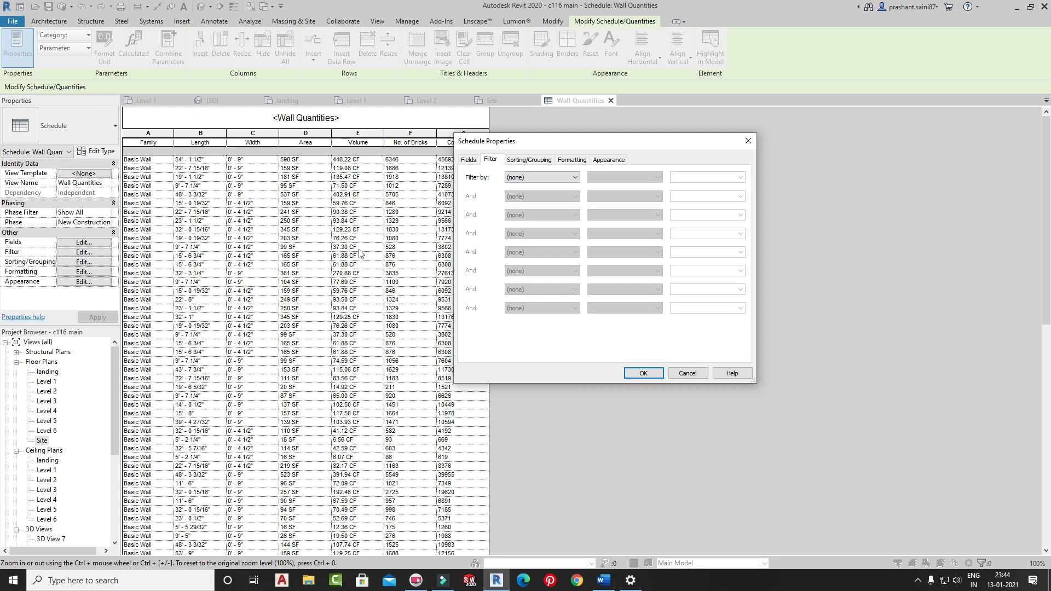
pyautogui.moveTo(558, 148); pyautogui.dragTo(652, 148)
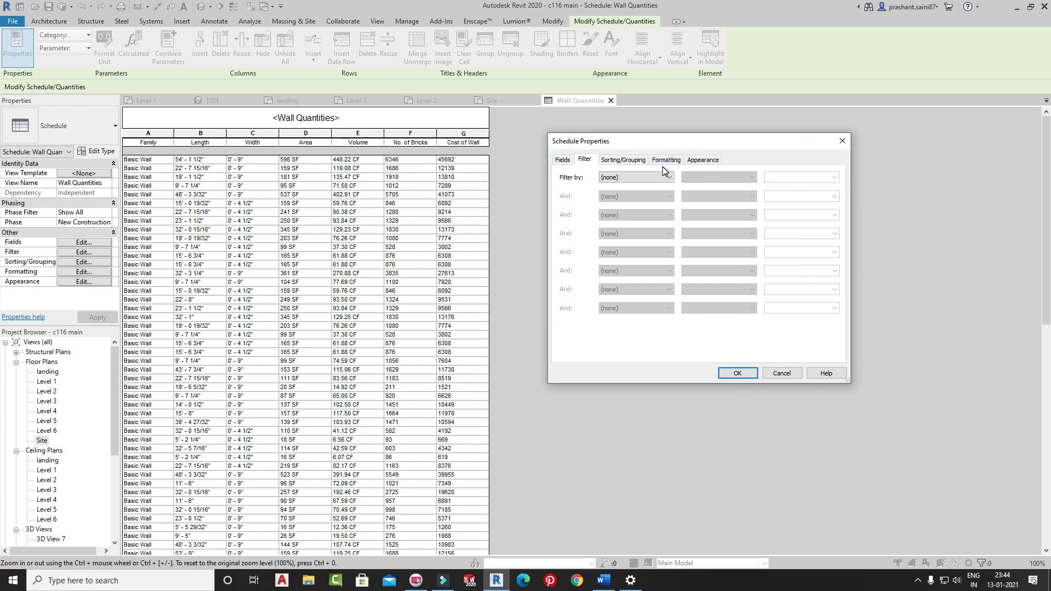
pyautogui.click(635, 176)
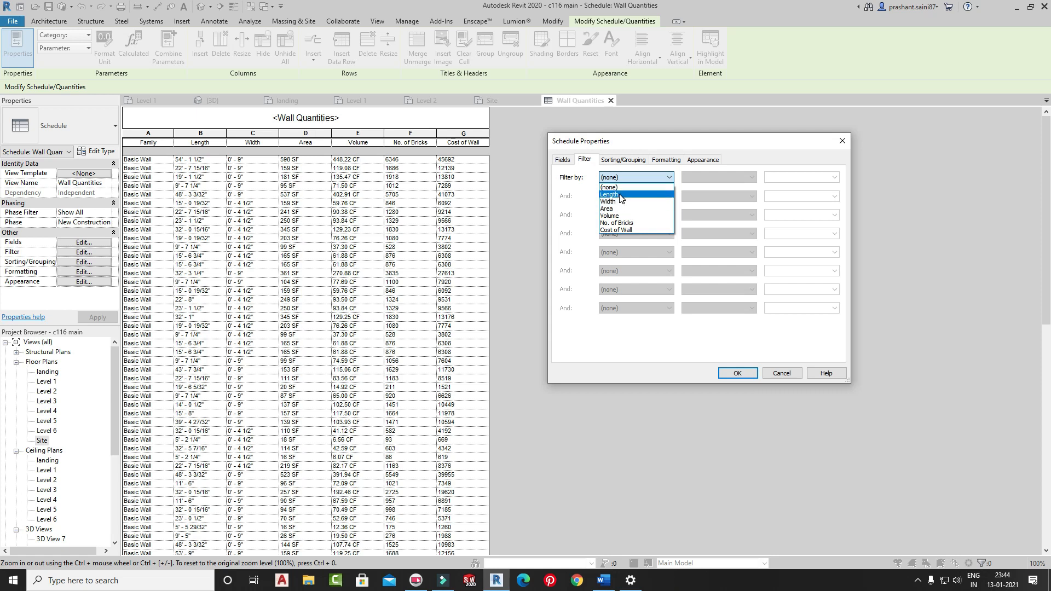
pyautogui.click(619, 195)
pyautogui.click(709, 178)
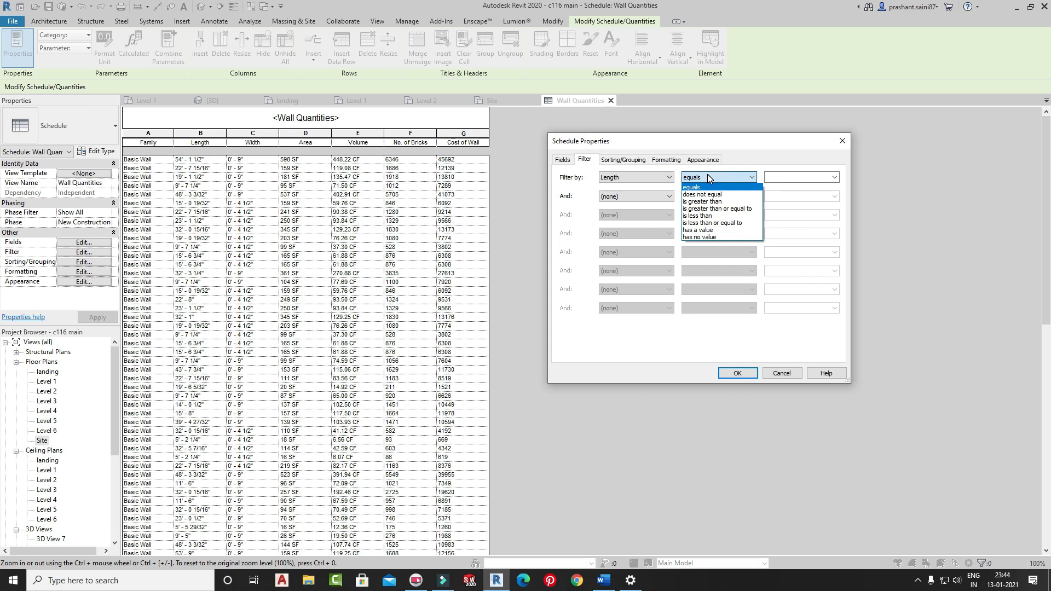
pyautogui.click(784, 177)
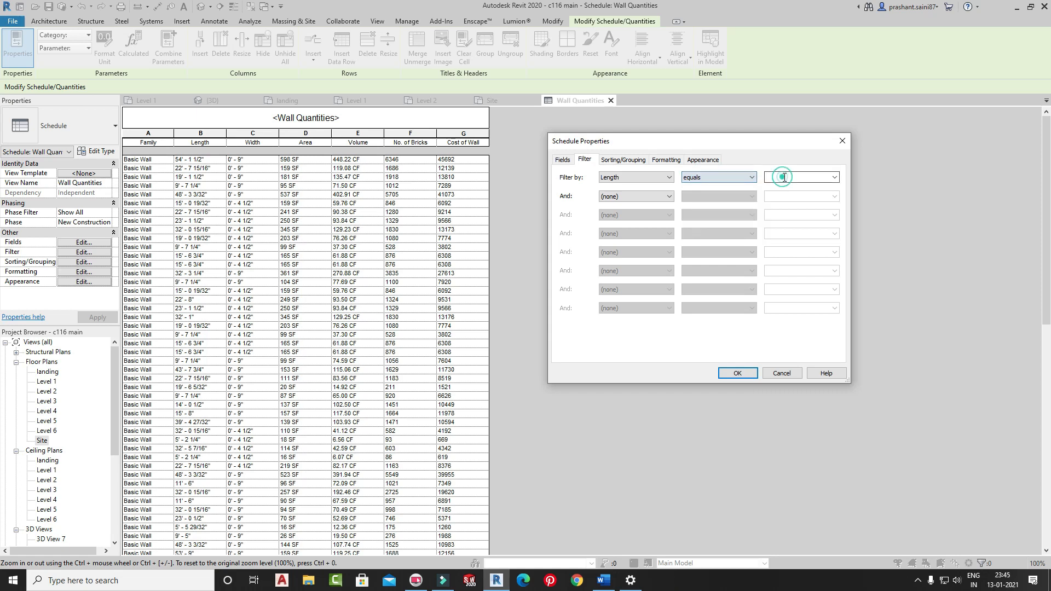
pyautogui.write('100')
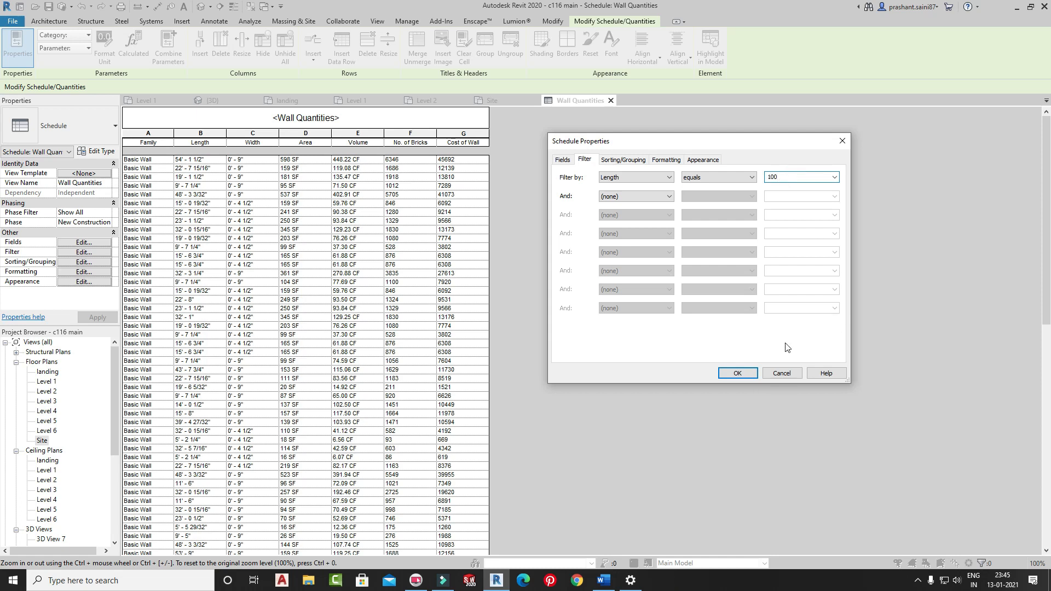
pyautogui.click(745, 372)
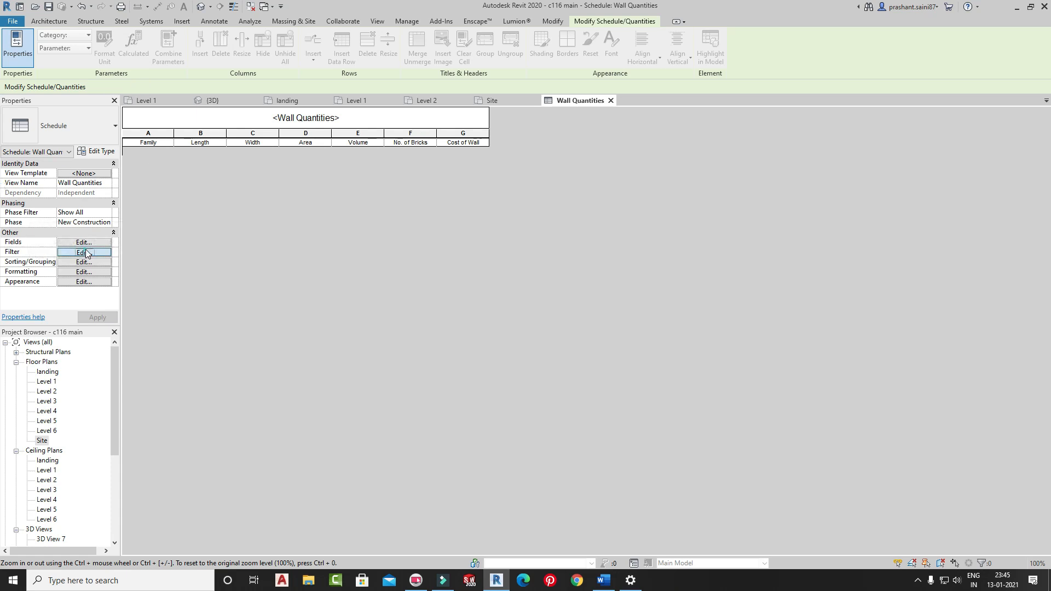
# - Change the schedule filter to No. of Bricks is greater than 50, apply it, and check the listed walls
pyautogui.click(83, 252)
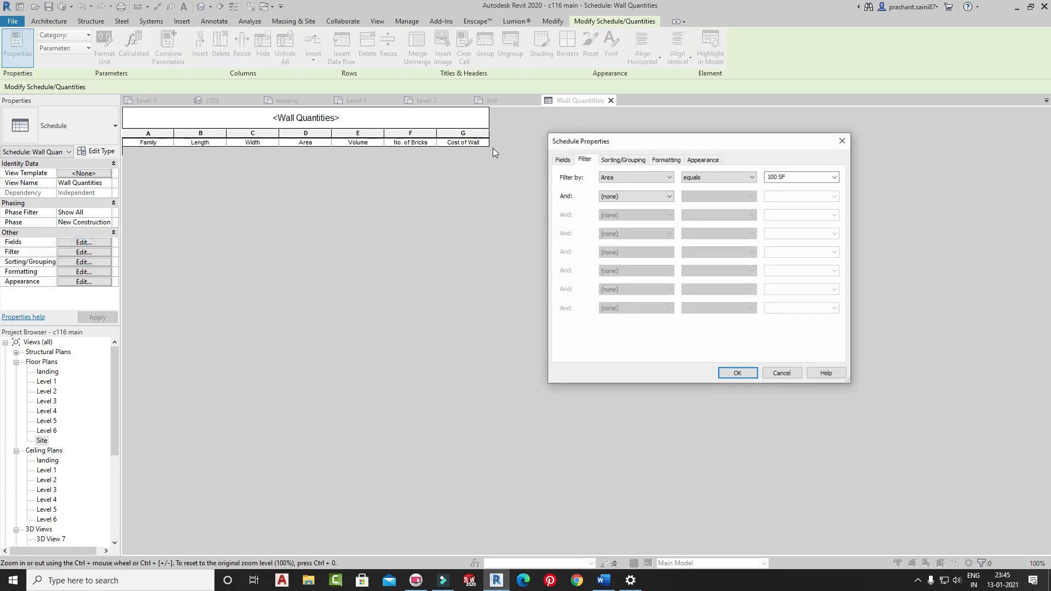
pyautogui.click(618, 176)
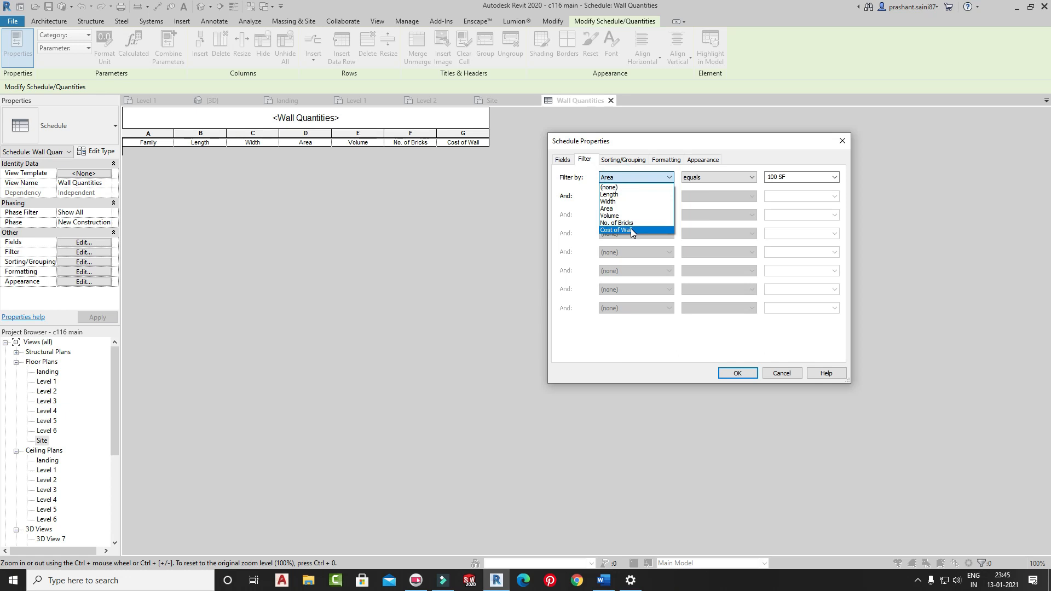
pyautogui.click(631, 223)
pyautogui.click(800, 177)
pyautogui.click(725, 177)
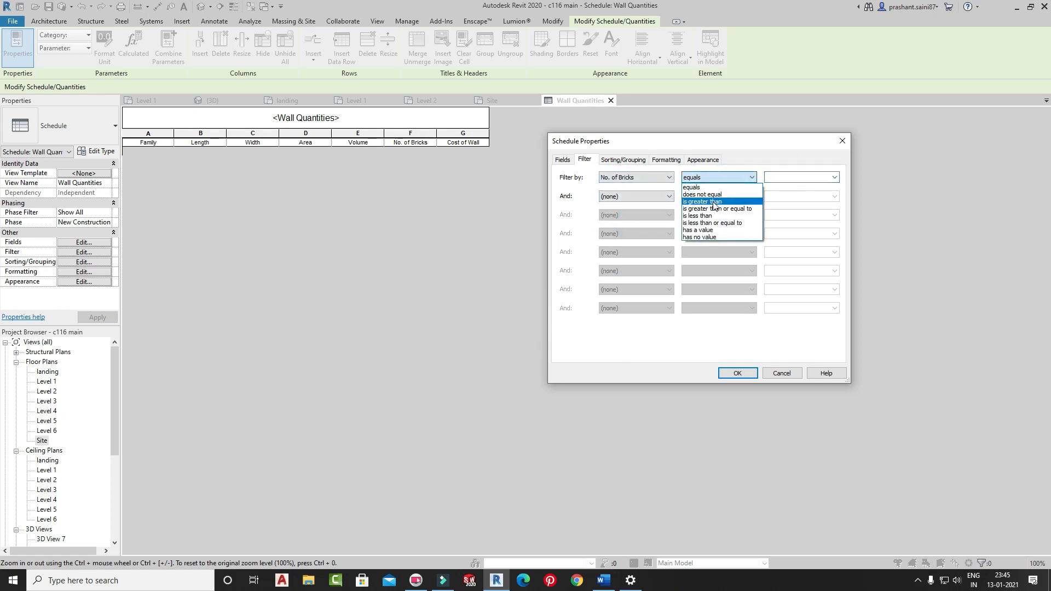
pyautogui.click(717, 203)
pyautogui.click(786, 177)
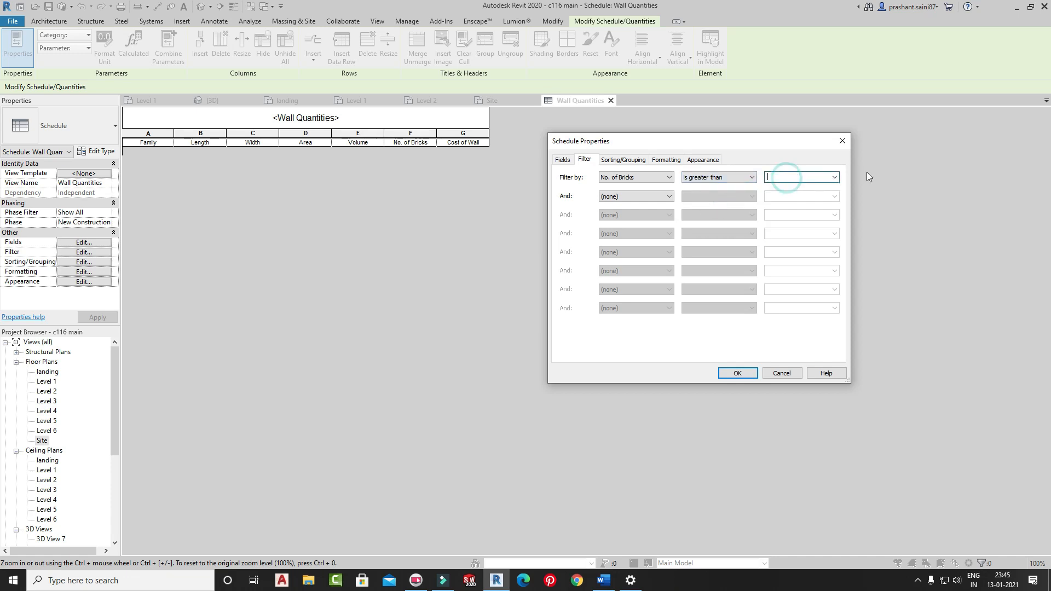
pyautogui.write('5')
pyautogui.click(740, 374)
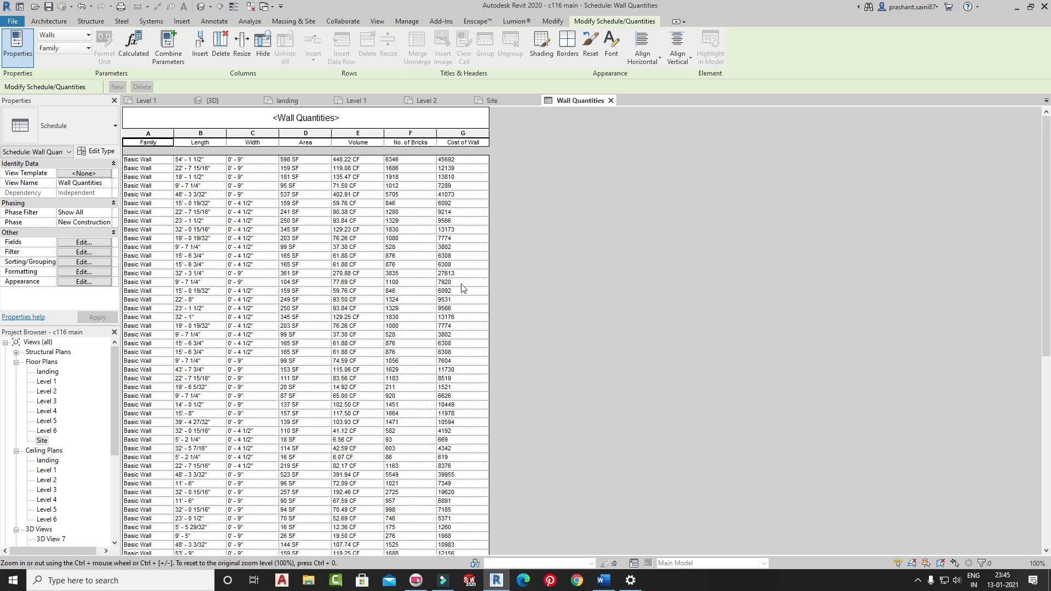
pyautogui.scroll(-10, 471, 369)
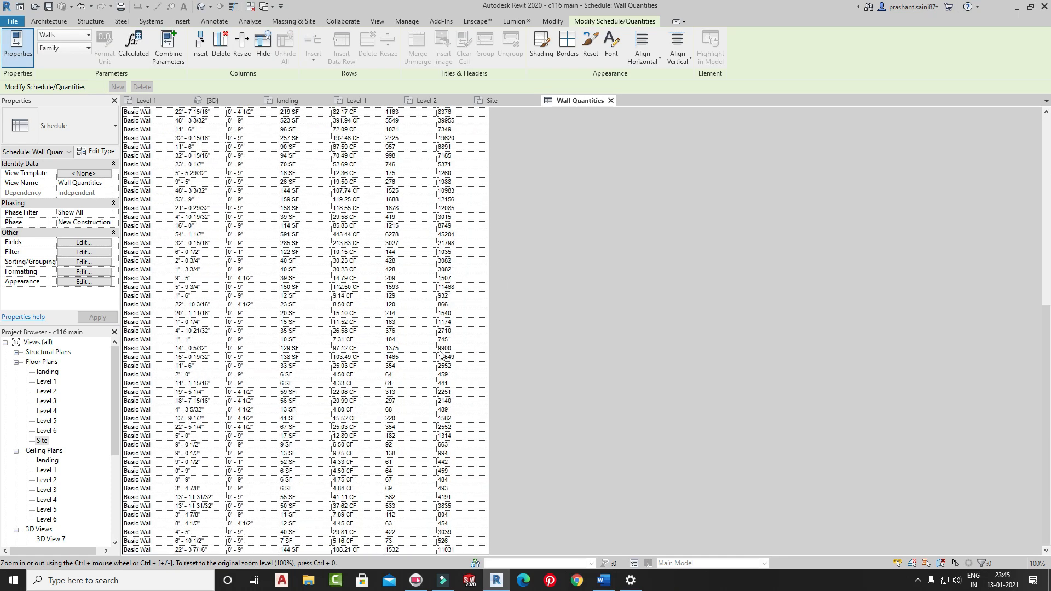
# - Switch the No. of Bricks filter condition to is less than or equal to 50 and apply it
pyautogui.click(81, 252)
pyautogui.click(717, 177)
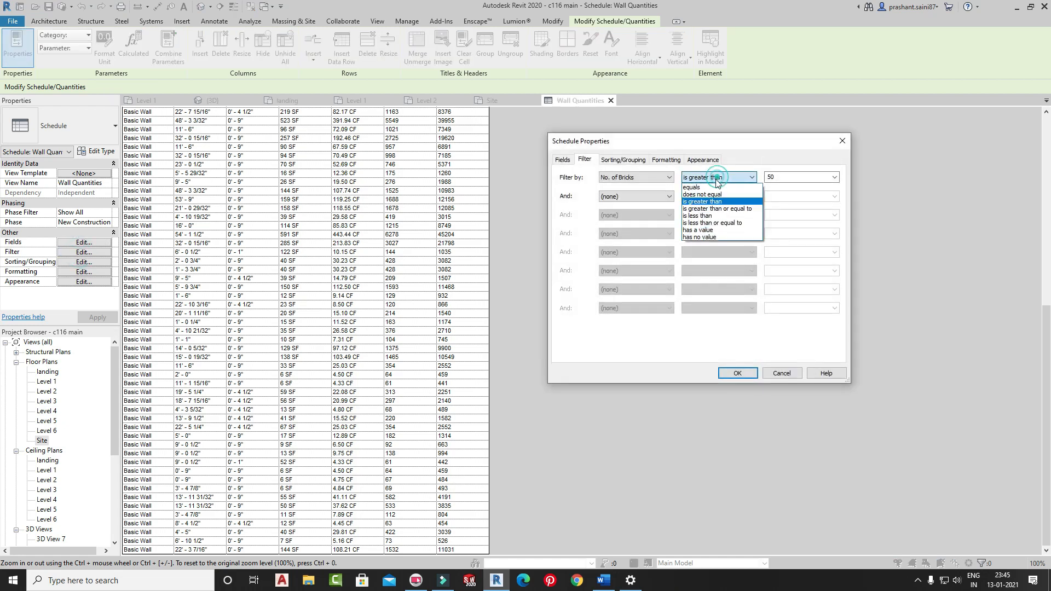
pyautogui.click(715, 225)
pyautogui.click(737, 372)
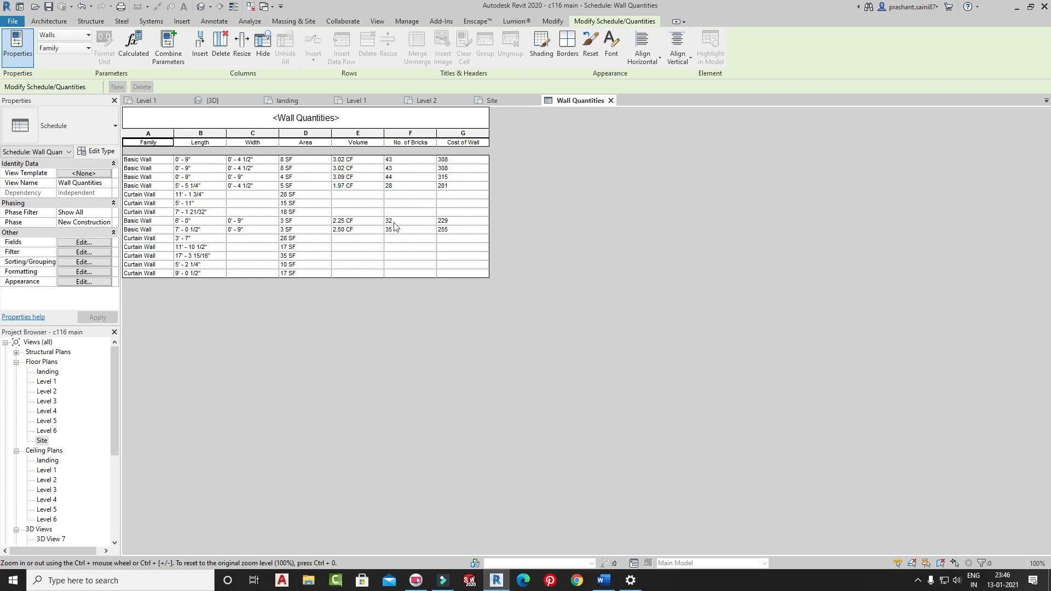
# - Set the schedule filter to No. of Bricks is greater than 500, apply it, and check the listed walls
pyautogui.click(87, 254)
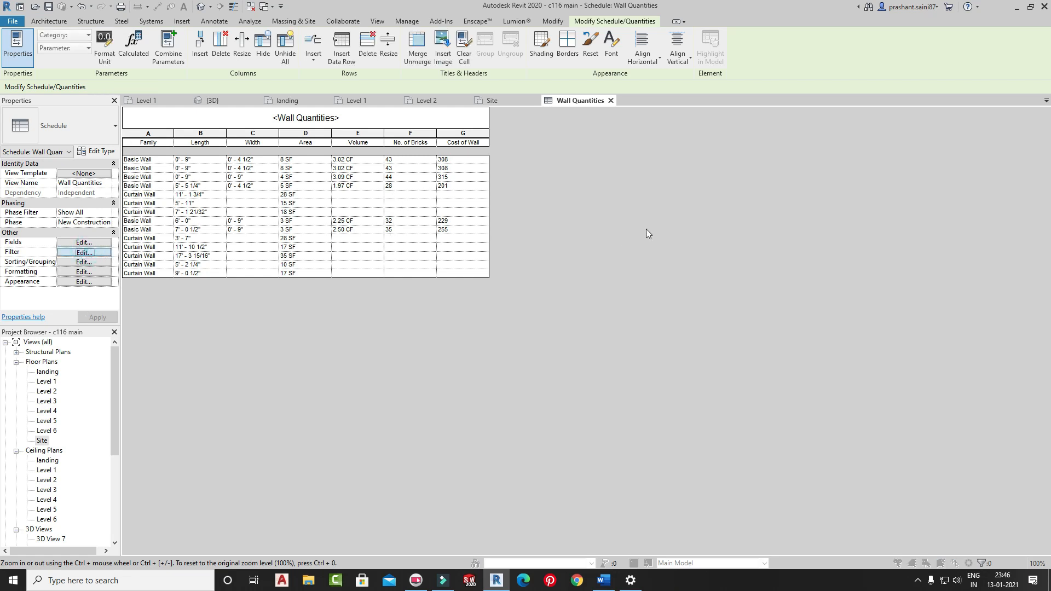
pyautogui.click(718, 176)
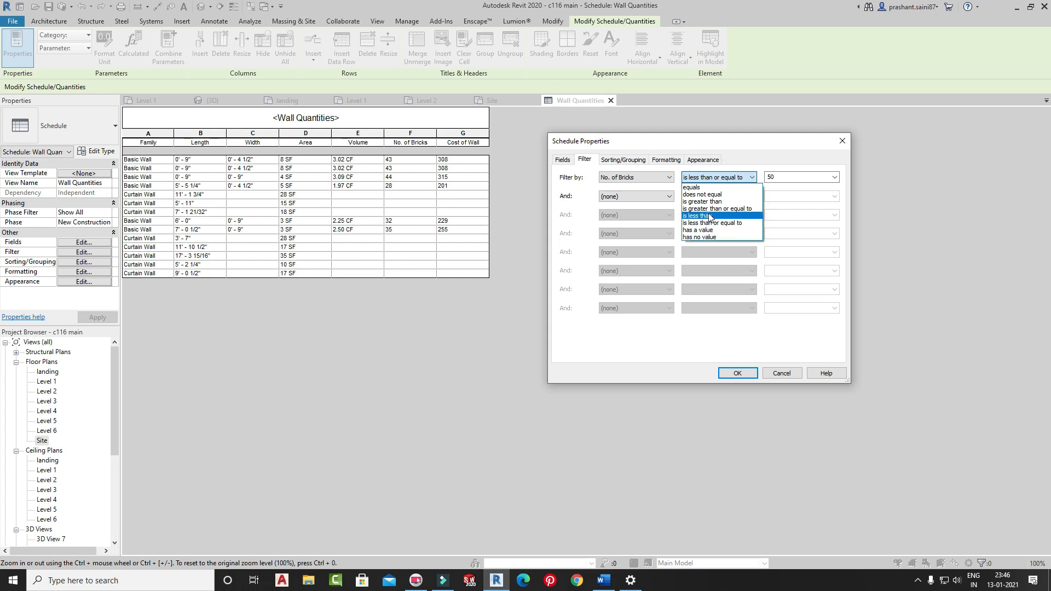
pyautogui.click(697, 215)
pyautogui.click(717, 177)
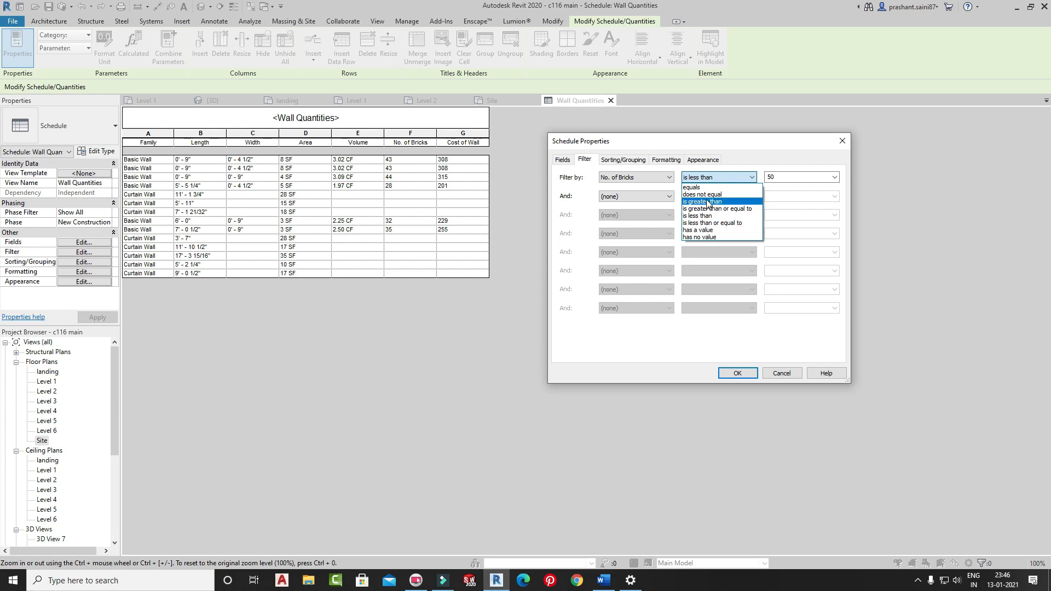
pyautogui.click(709, 202)
pyautogui.doubleClick(786, 176)
pyautogui.write('5')
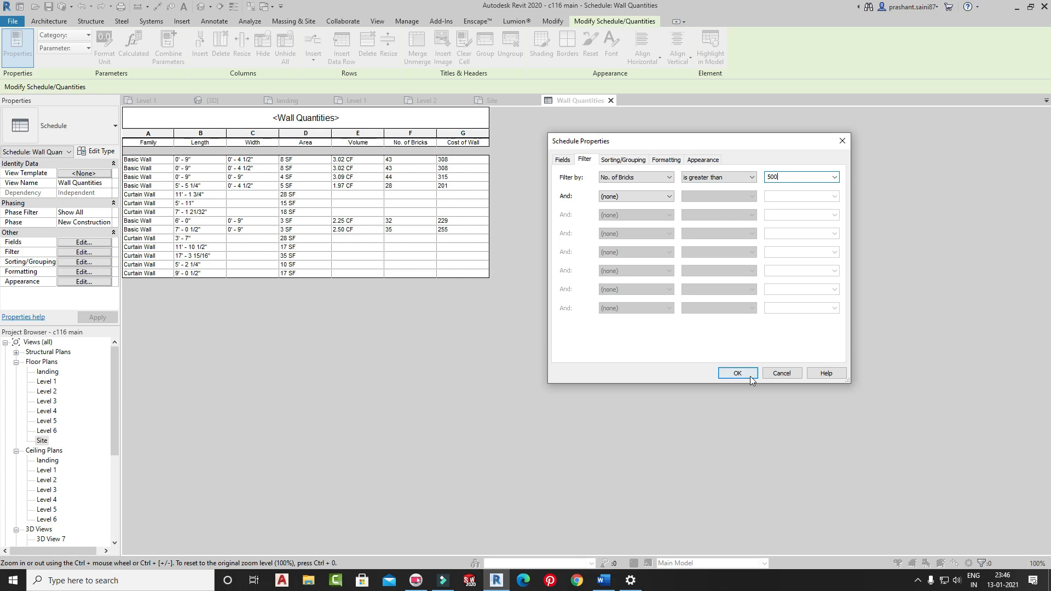
pyautogui.click(750, 376)
pyautogui.scroll(-2, 486, 371)
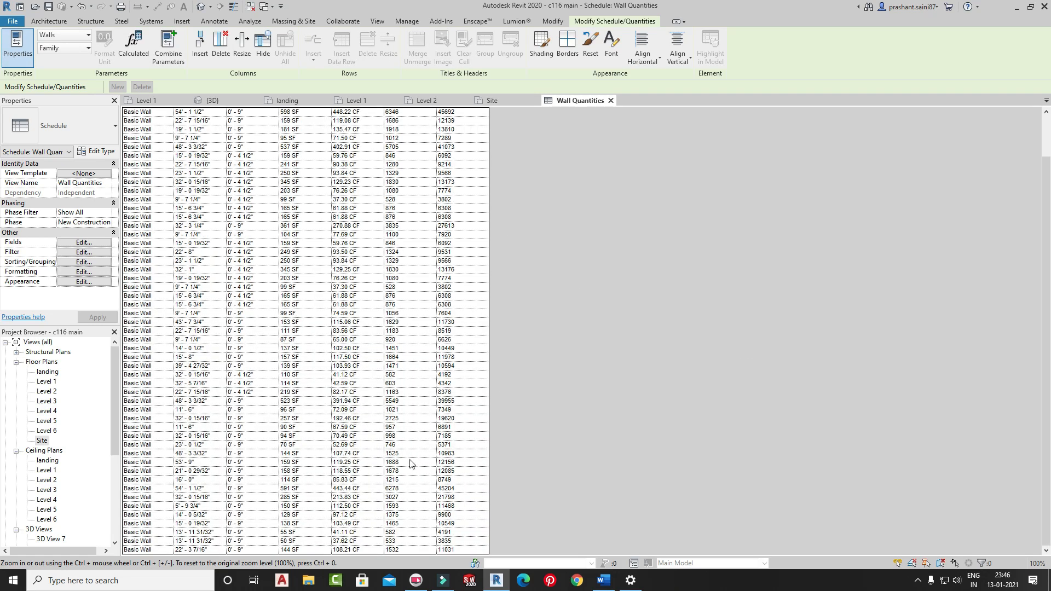
# - Change the schedule filter to Cost of Wall is greater than 3500, apply it, and check the listed walls
pyautogui.scroll(2, 403, 215)
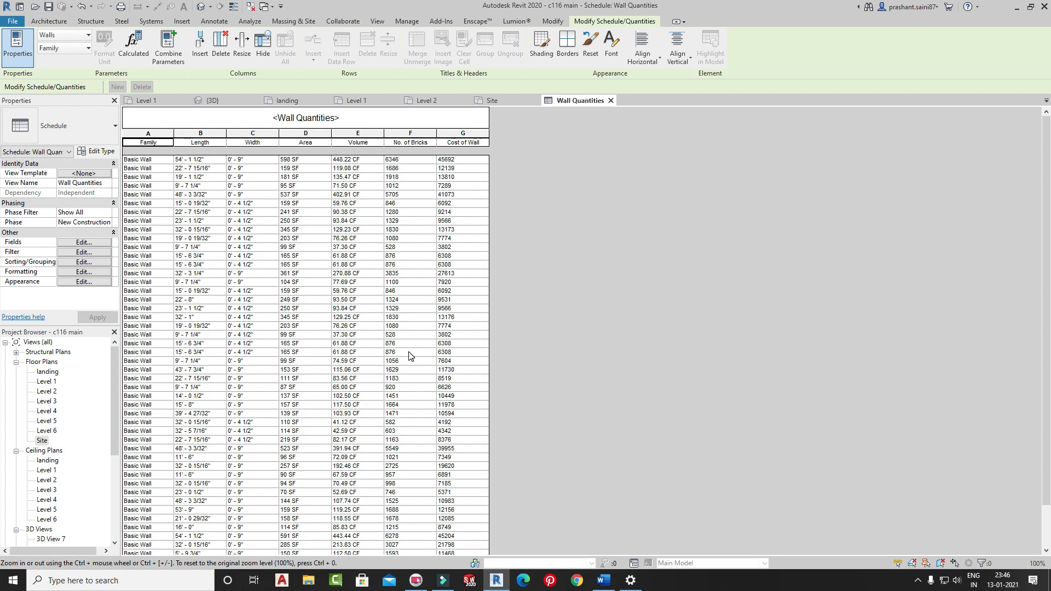
pyautogui.click(83, 251)
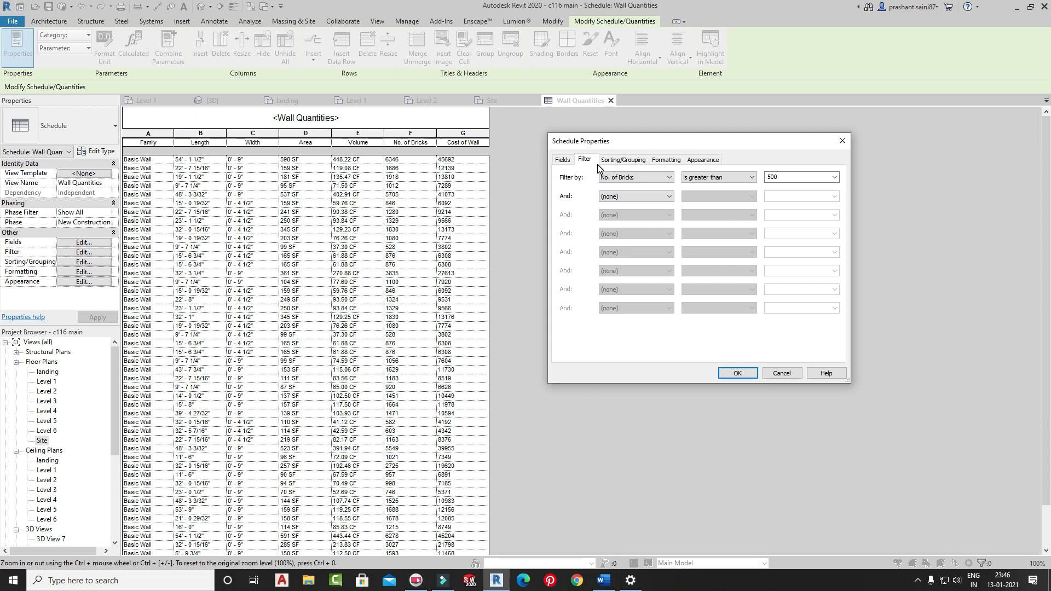
pyautogui.click(635, 177)
pyautogui.click(627, 230)
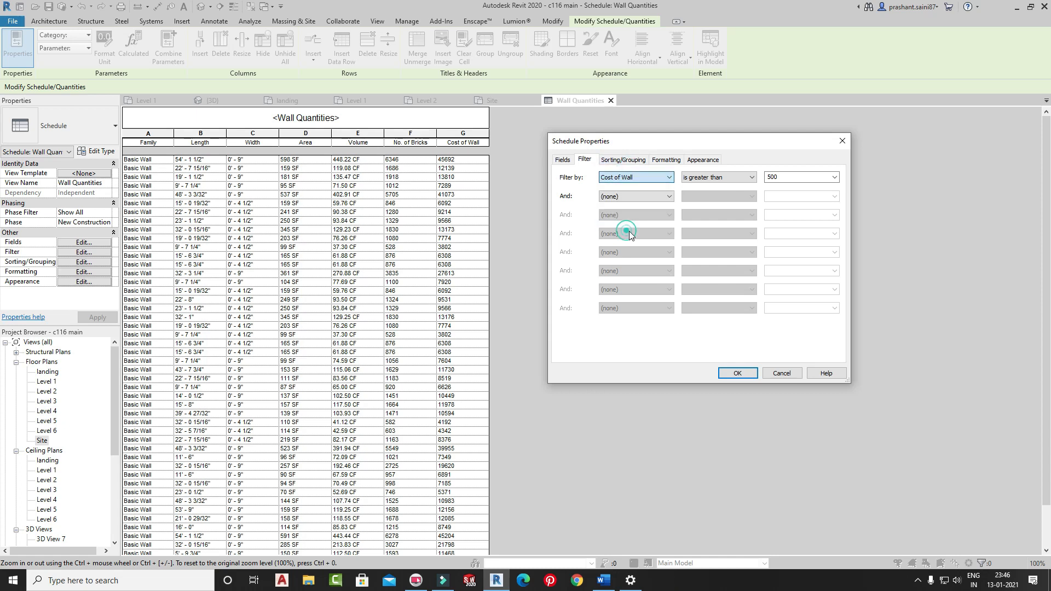
pyautogui.click(721, 178)
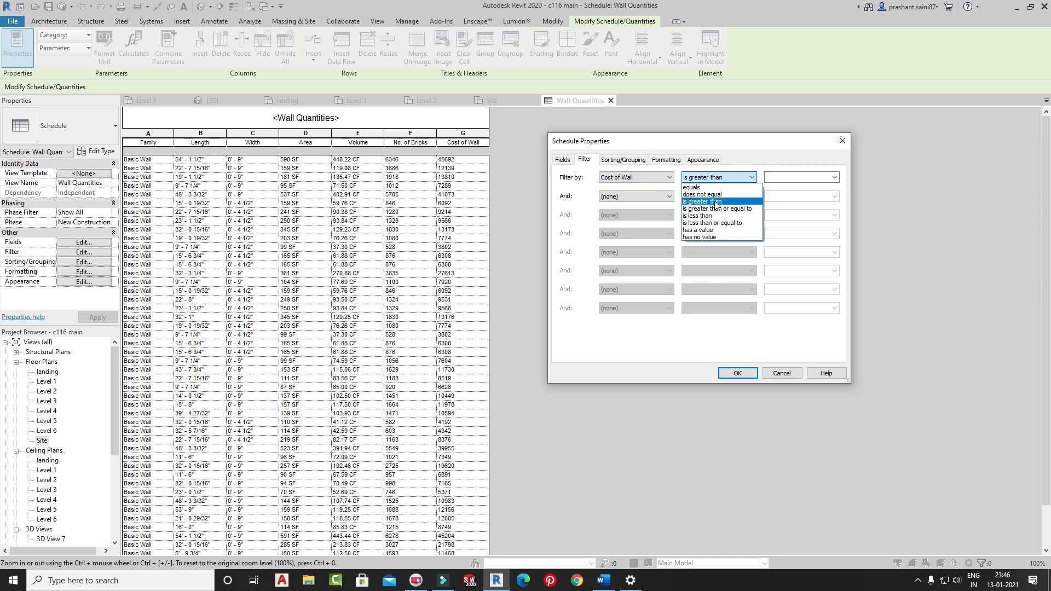
pyautogui.click(715, 202)
pyautogui.click(783, 178)
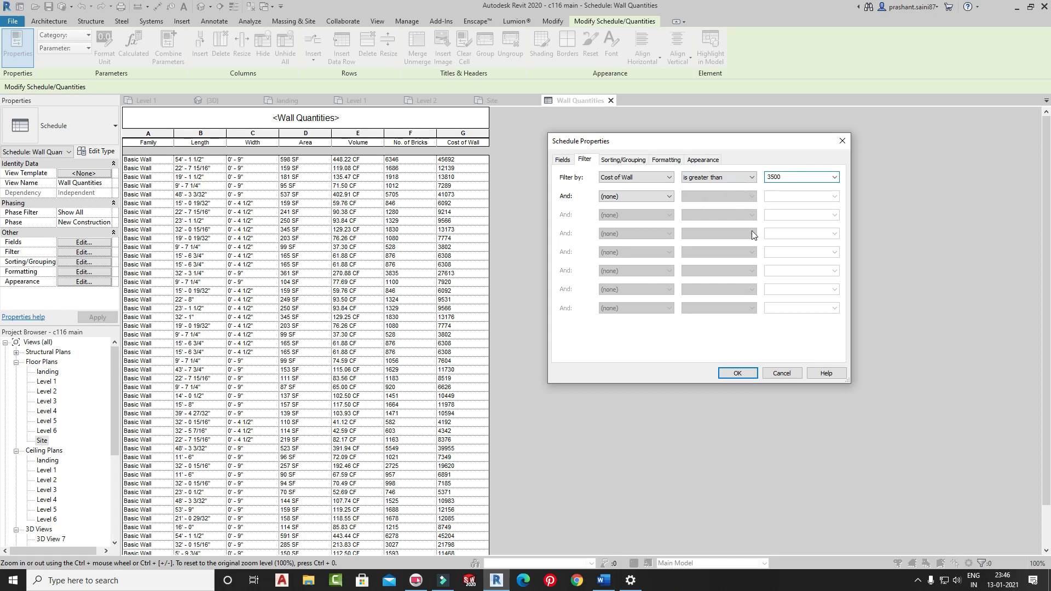
pyautogui.click(737, 375)
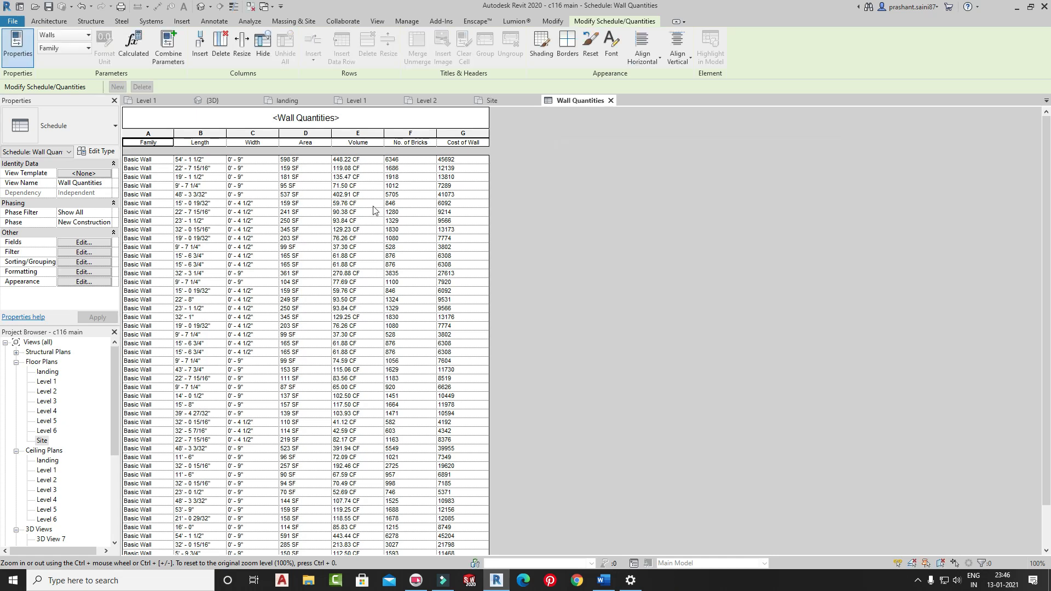
pyautogui.scroll(-2, 476, 356)
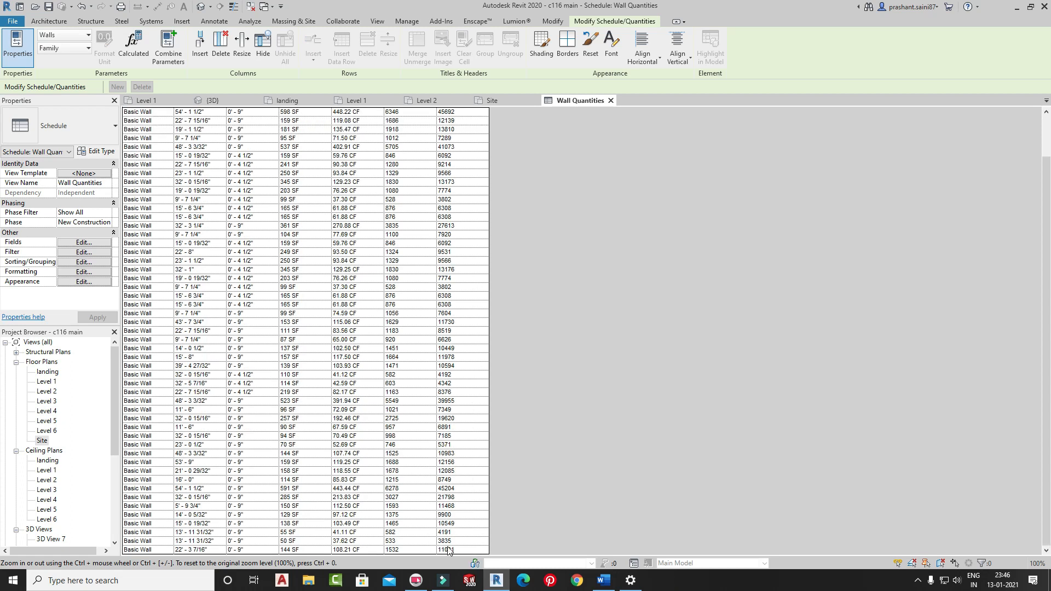
# - Switch the Cost of Wall filter condition to is less than, apply it, and look through the listed walls
pyautogui.click(83, 251)
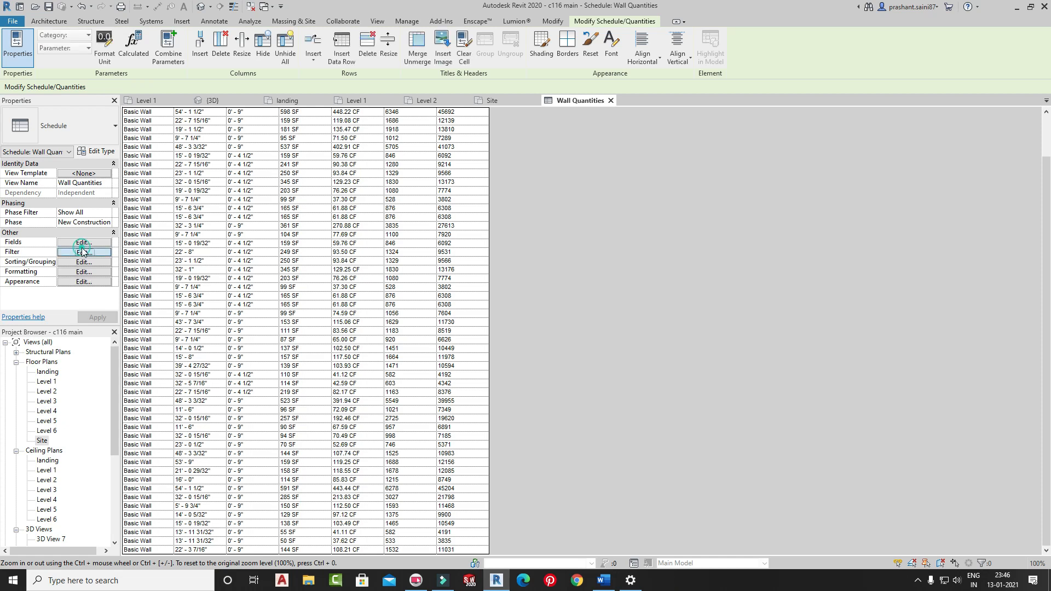
pyautogui.click(738, 177)
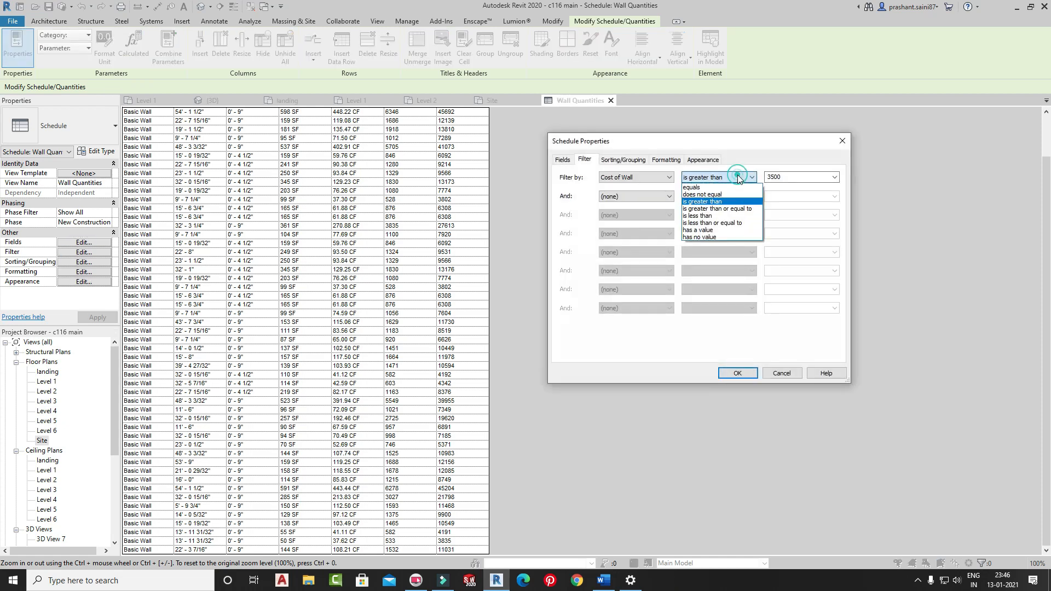
pyautogui.click(709, 216)
pyautogui.click(738, 374)
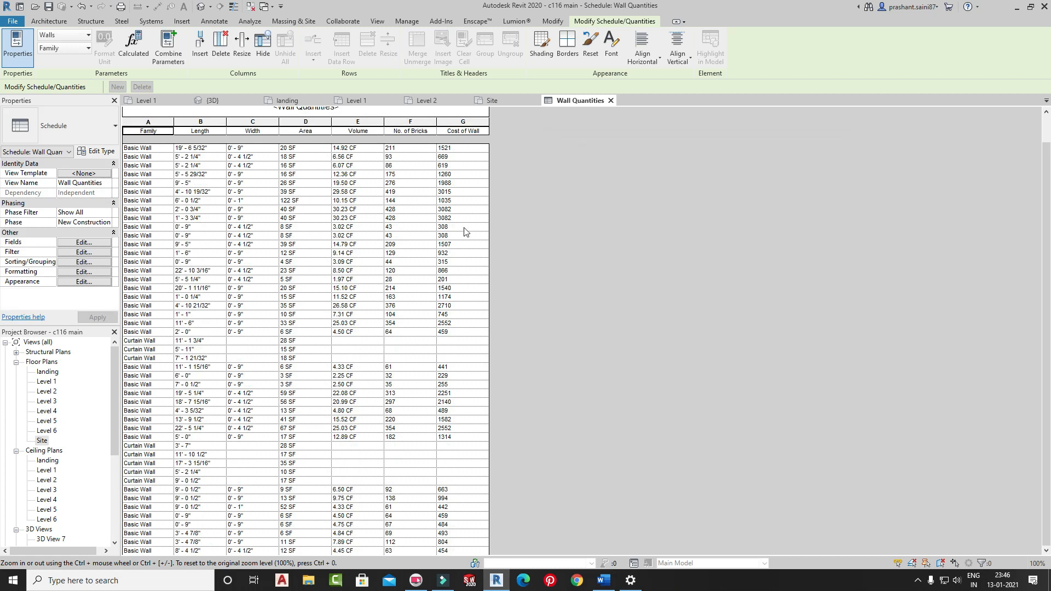
pyautogui.scroll(-1, 460, 193)
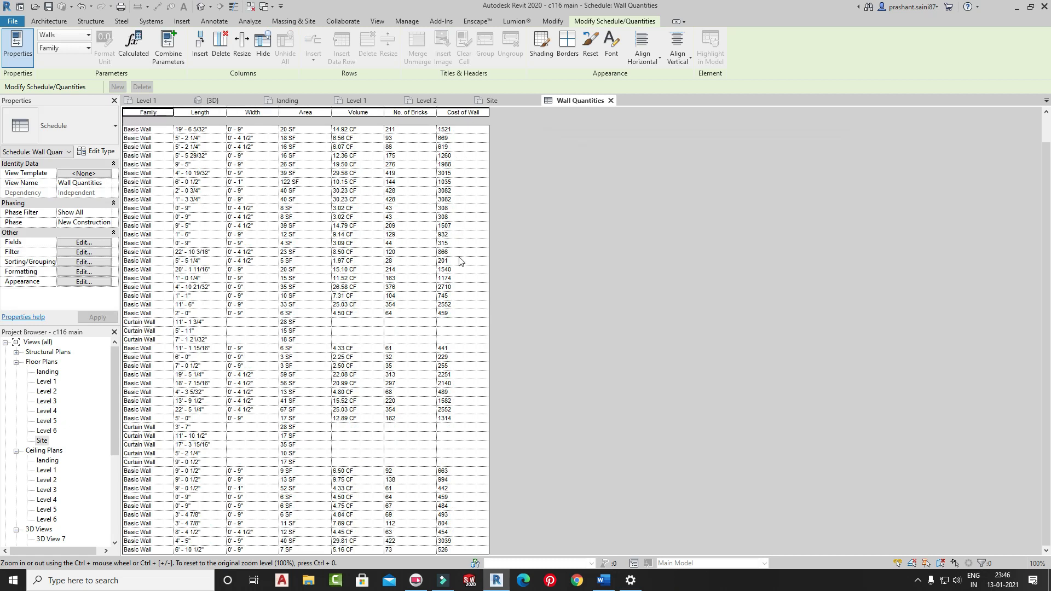
pyautogui.scroll(2, 461, 261)
pyautogui.scroll(-3, 462, 279)
pyautogui.scroll(3, 458, 275)
# - Remove the Cost of Wall filter by setting its field to (none), apply it, and look through the full wall list
pyautogui.click(88, 252)
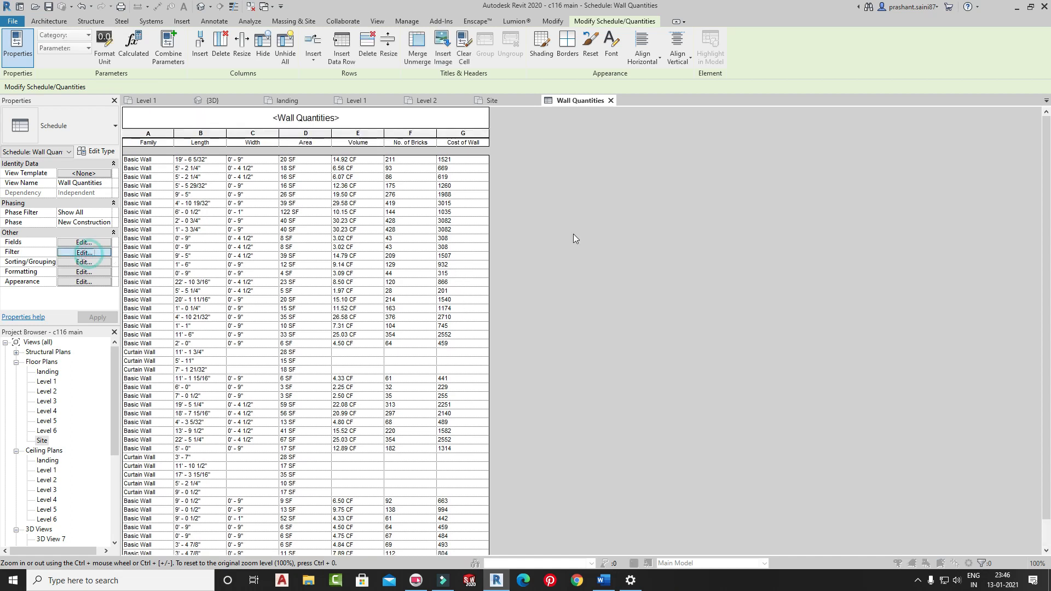
pyautogui.click(605, 178)
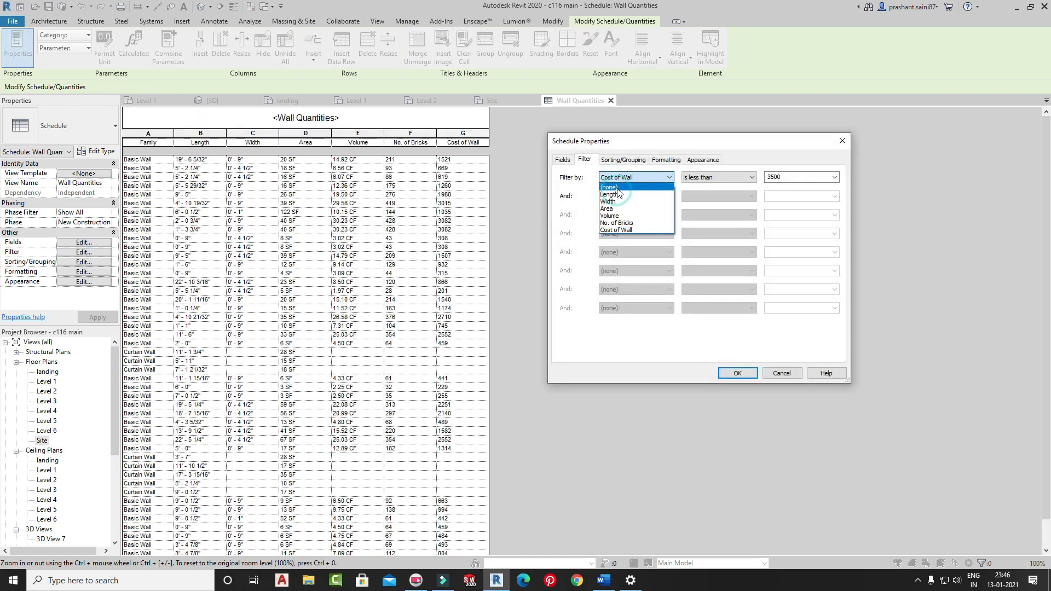
pyautogui.click(616, 187)
pyautogui.click(738, 374)
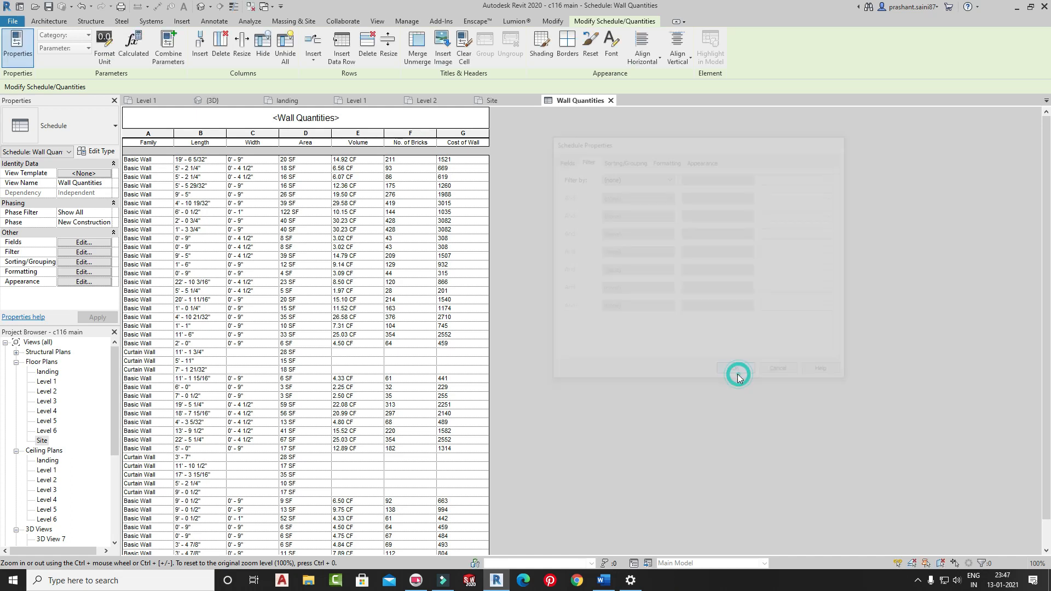
pyautogui.scroll(-10, 461, 276)
pyautogui.scroll(10, 462, 353)
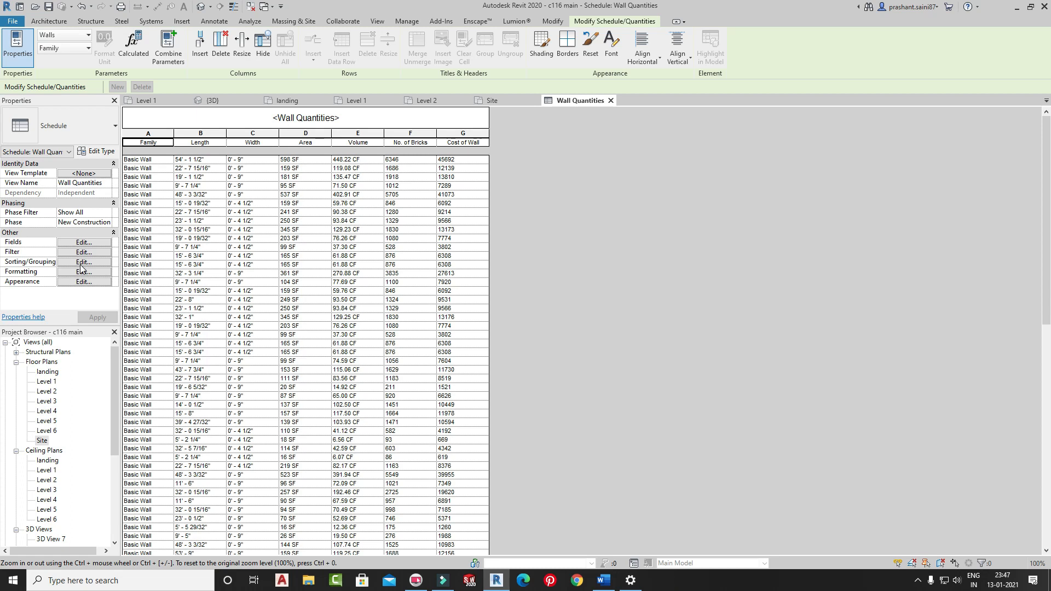
# - Examine the fields offered for sorting and compare them with the schedule's available and scheduled fields
pyautogui.click(84, 252)
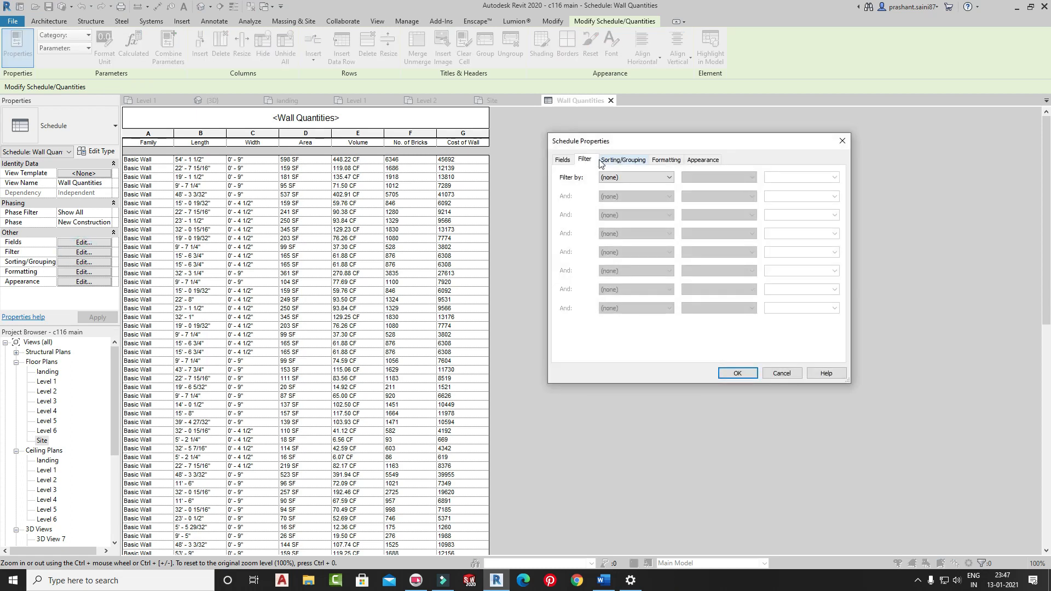
pyautogui.click(624, 161)
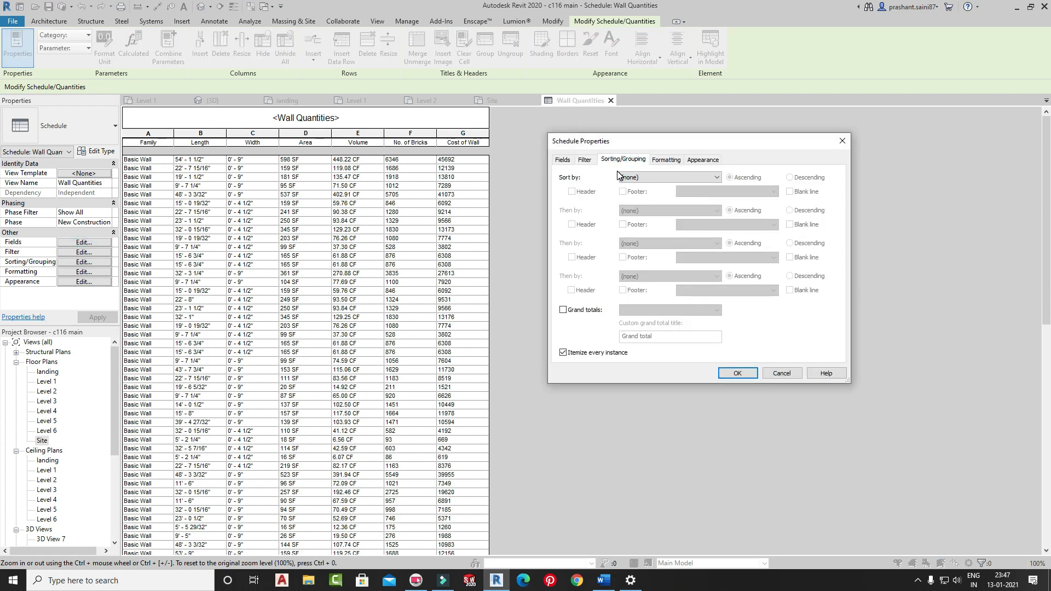
pyautogui.click(647, 178)
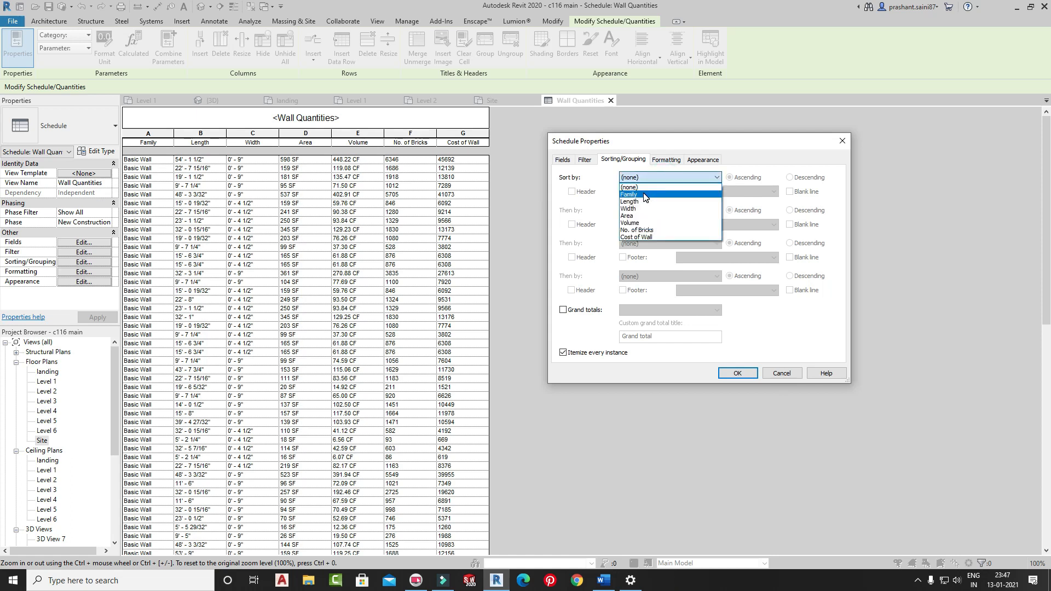
pyautogui.click(645, 179)
pyautogui.click(563, 159)
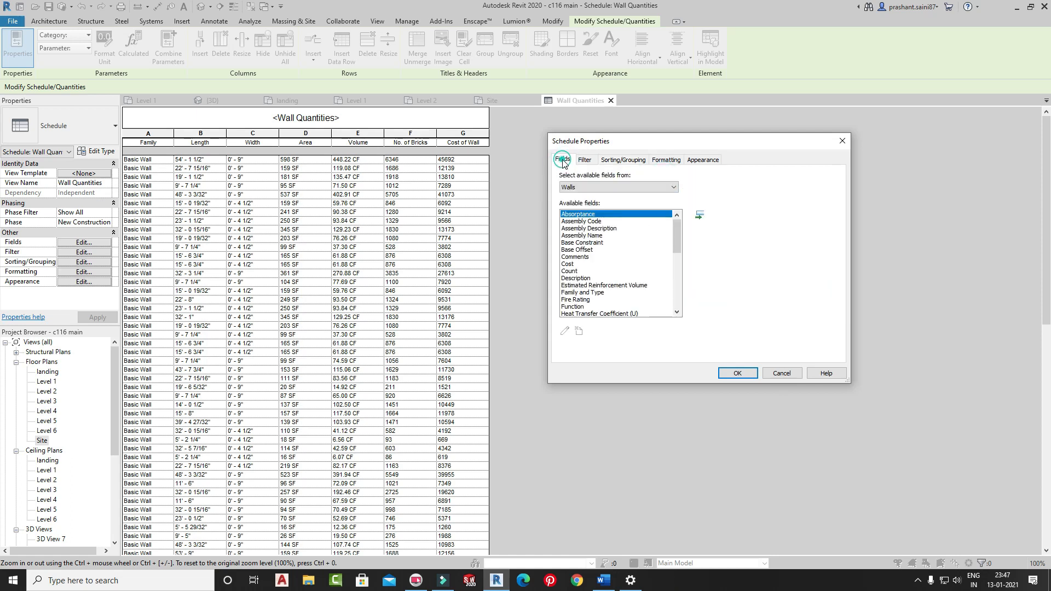
pyautogui.click(595, 236)
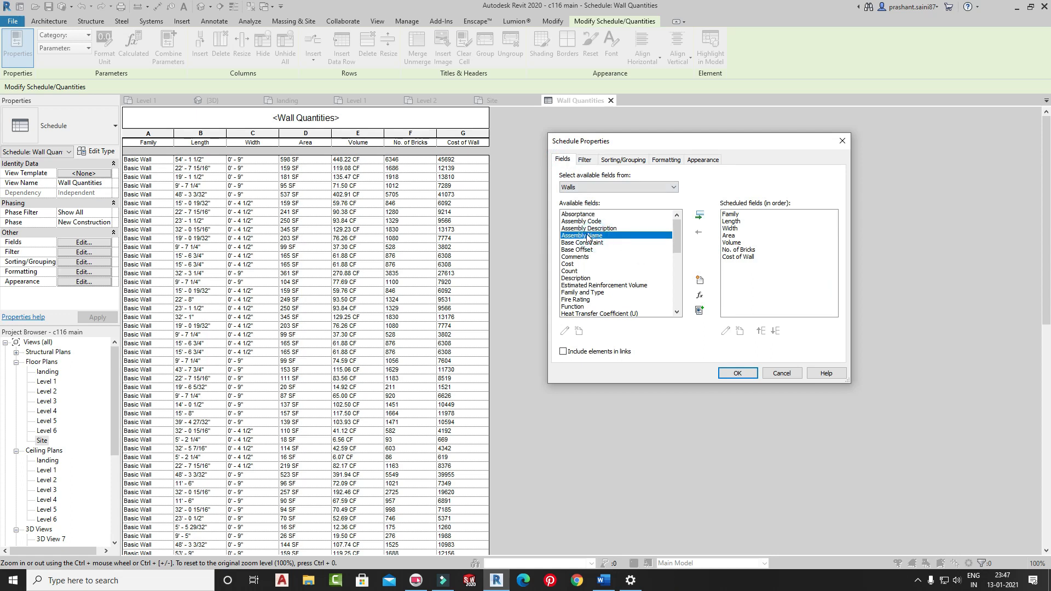
pyautogui.click(583, 242)
pyautogui.scroll(-6, 577, 249)
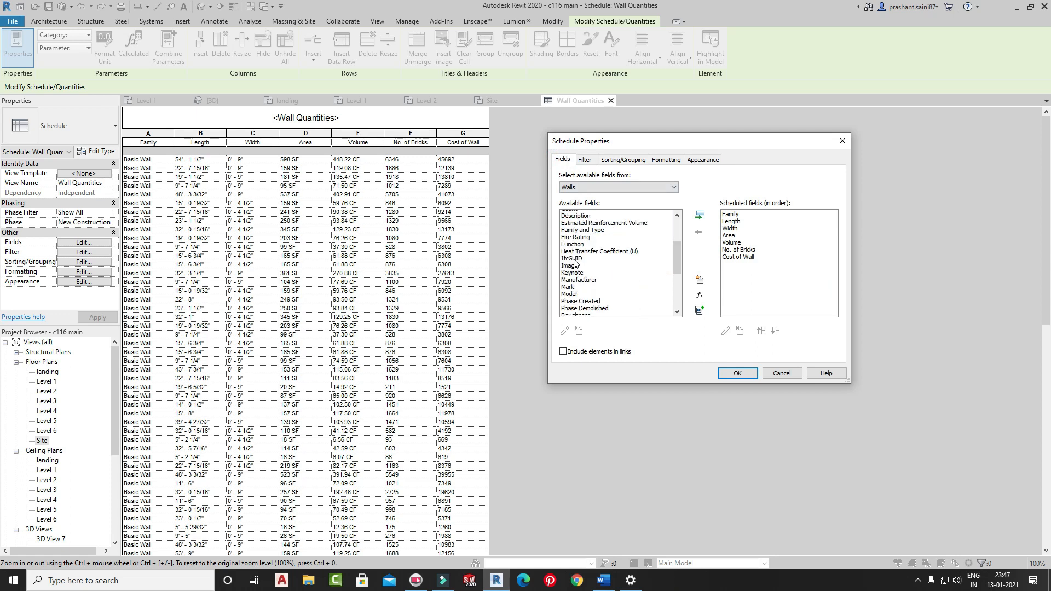
pyautogui.scroll(6, 576, 270)
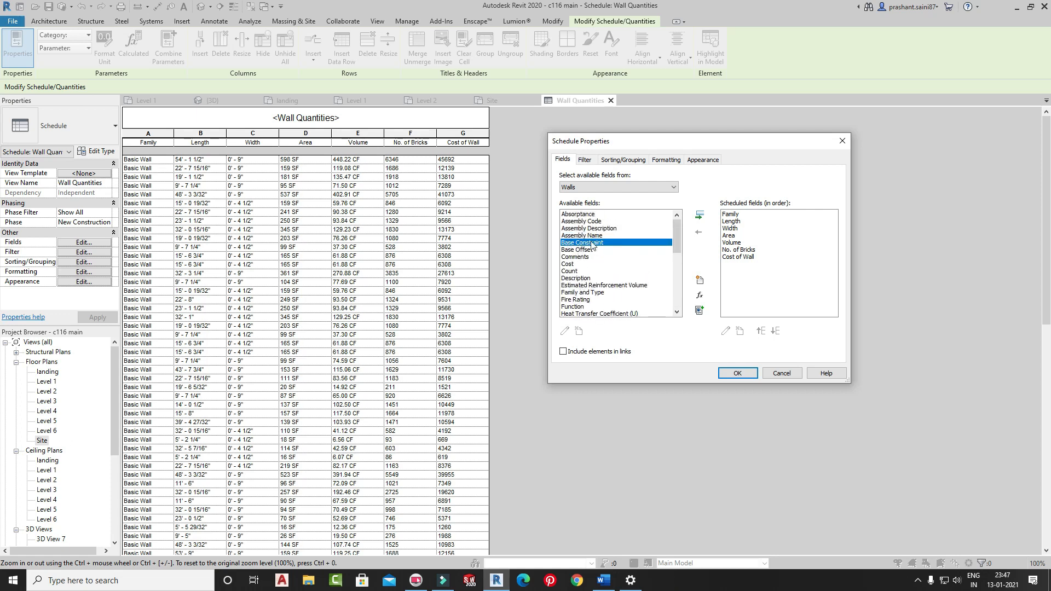
# - Sort the schedule by Length in ascending order with a header for each group, apply it, and check the grouped rows
pyautogui.click(634, 160)
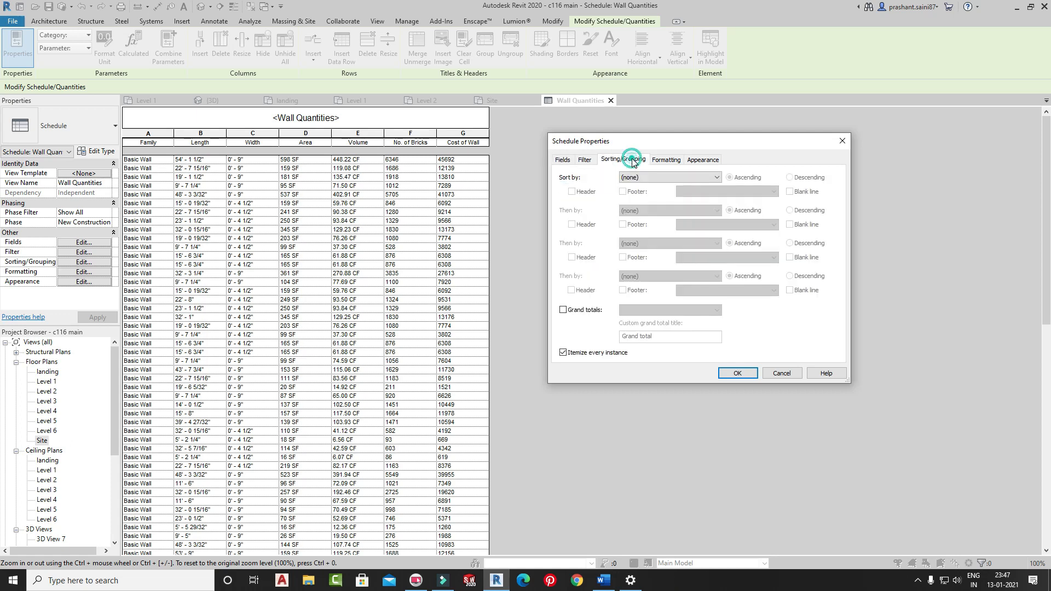
pyautogui.click(657, 177)
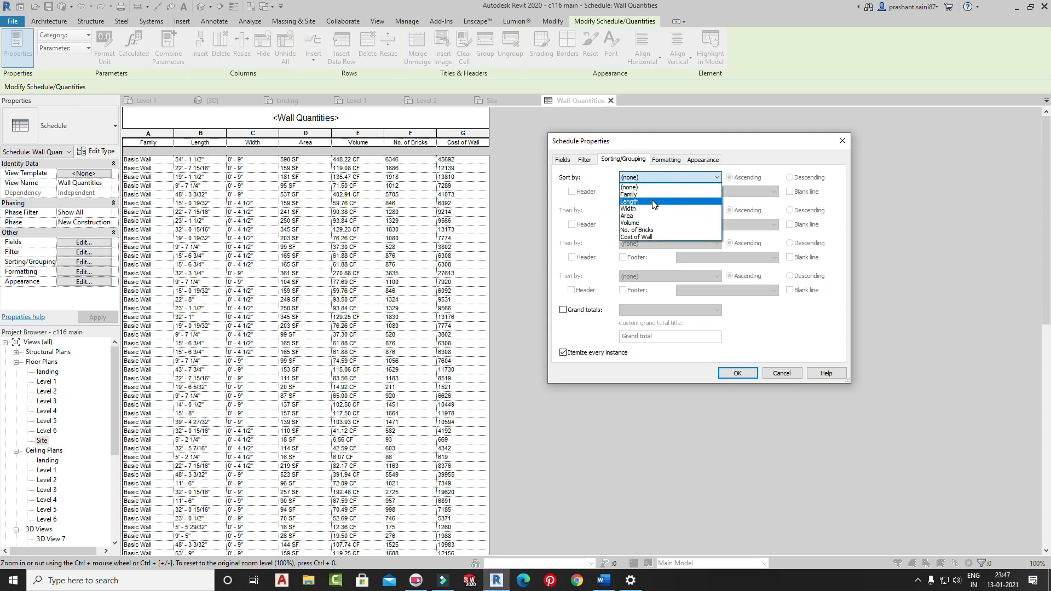
pyautogui.click(653, 202)
pyautogui.click(571, 191)
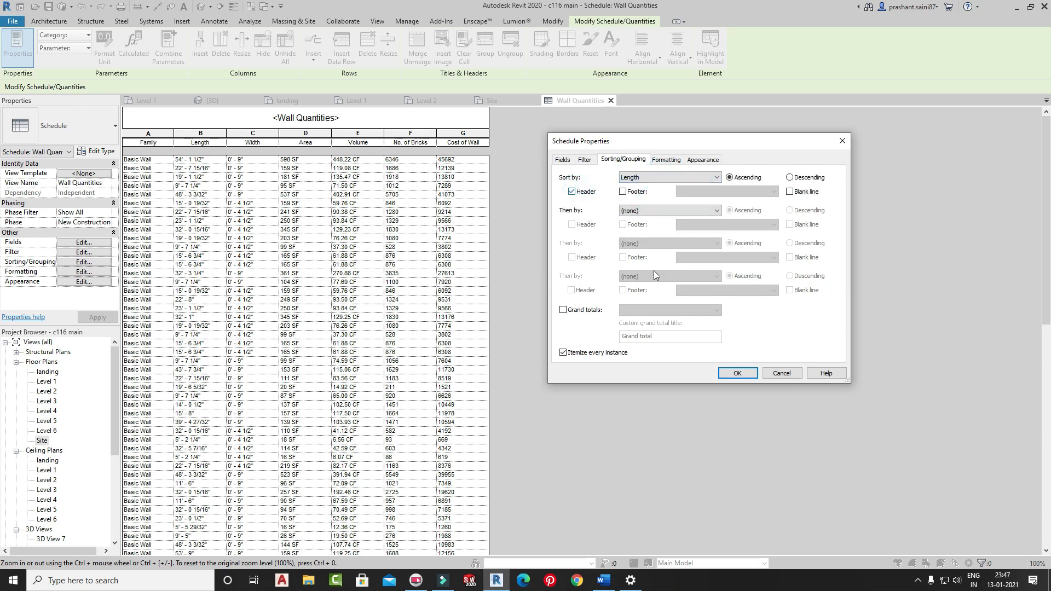
pyautogui.click(738, 374)
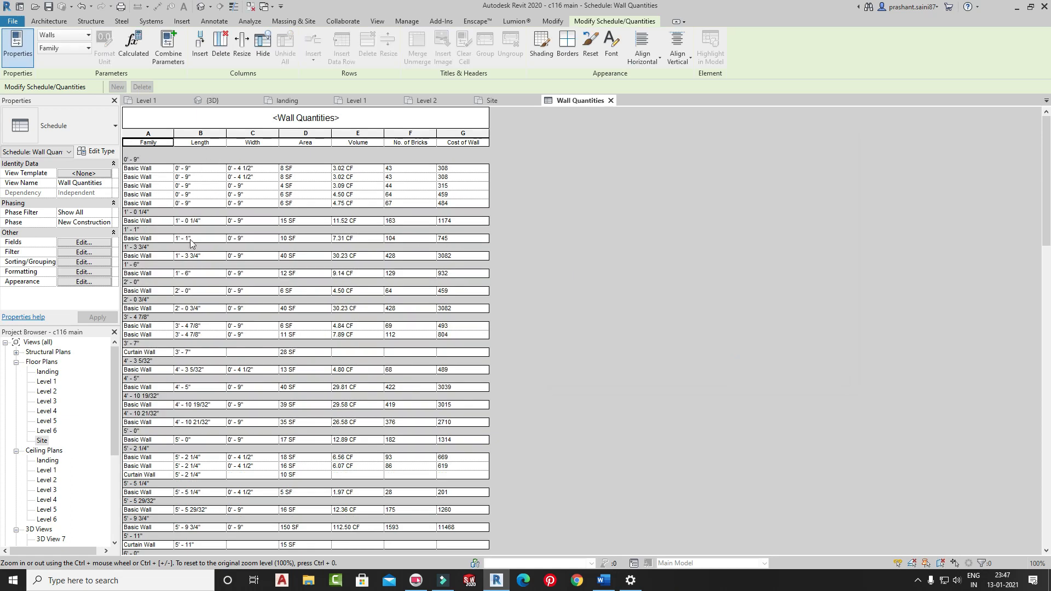
pyautogui.scroll(-15, 183, 368)
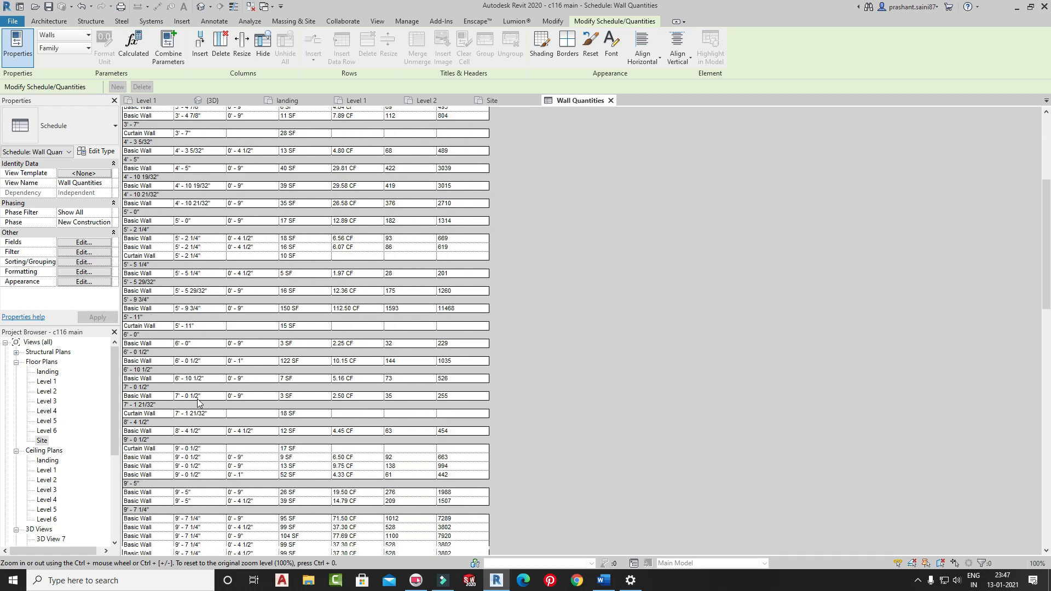
pyautogui.scroll(-8, 197, 340)
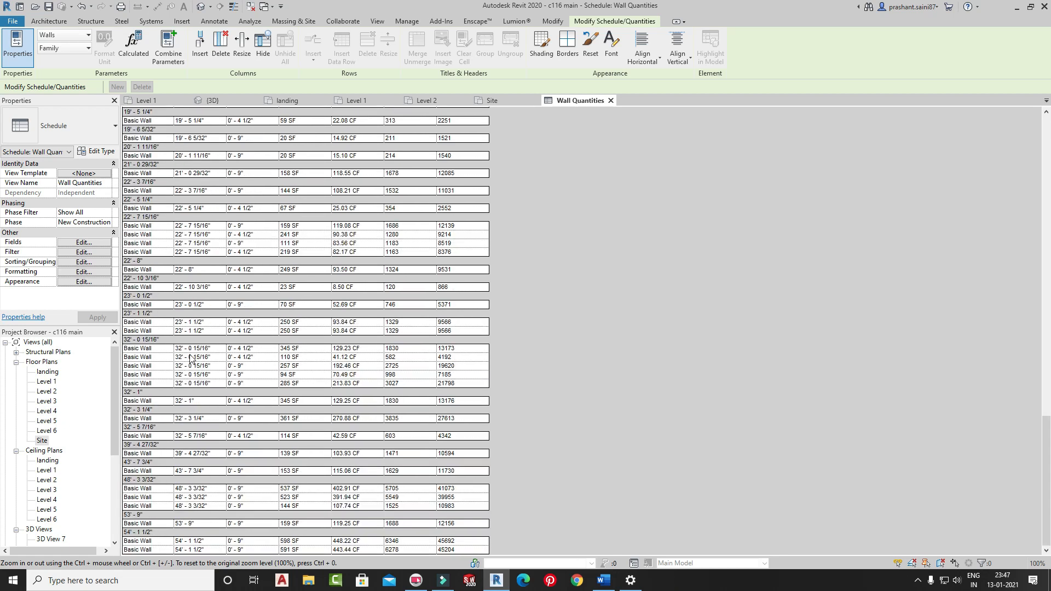
pyautogui.scroll(15, 197, 352)
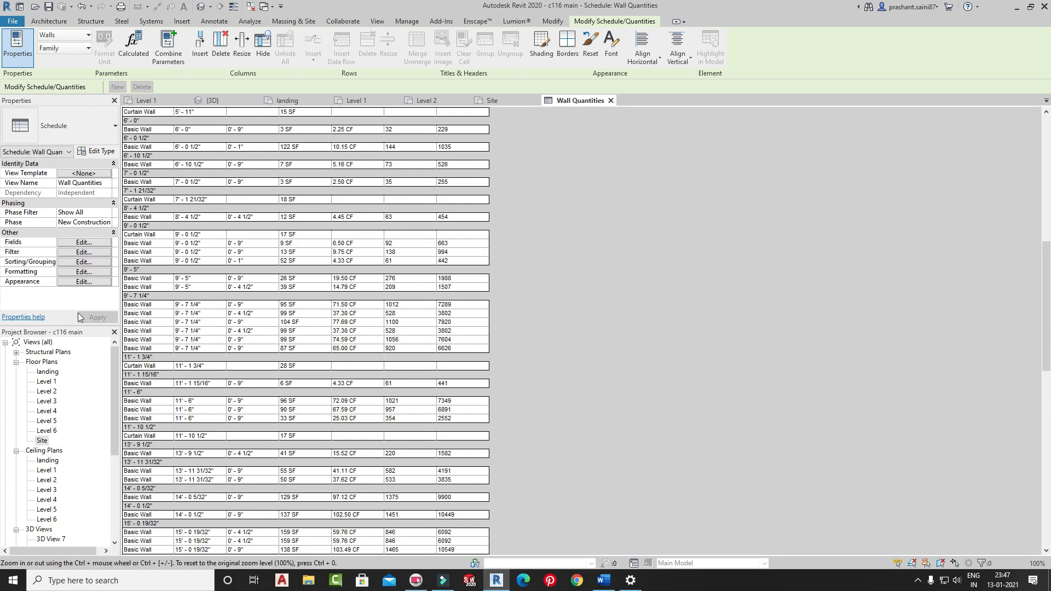
# - Change the schedule's sort field to Area, apply it, and check the grouped rows
pyautogui.click(84, 262)
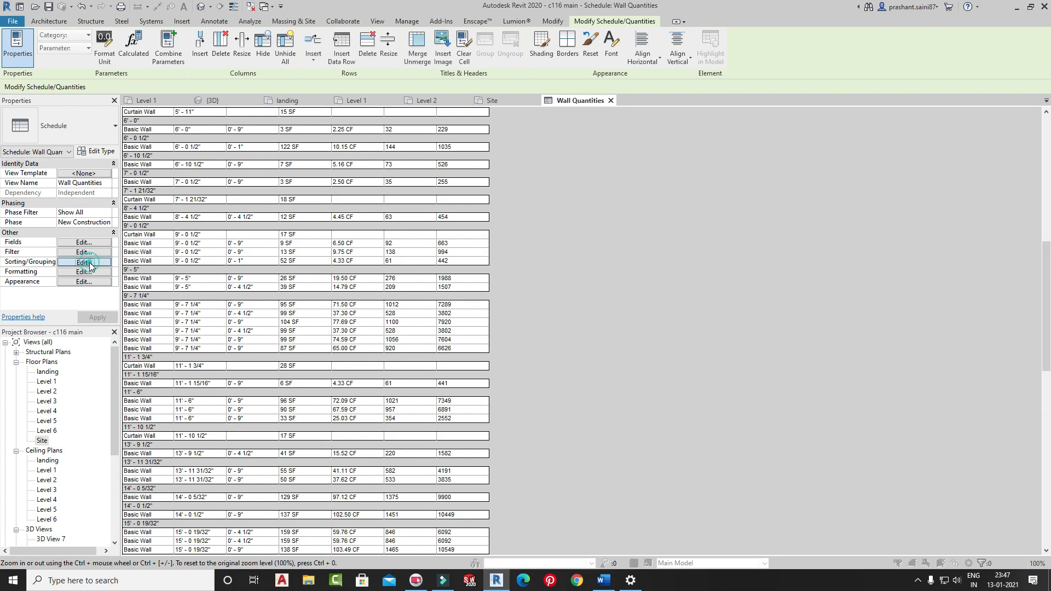
pyautogui.click(641, 178)
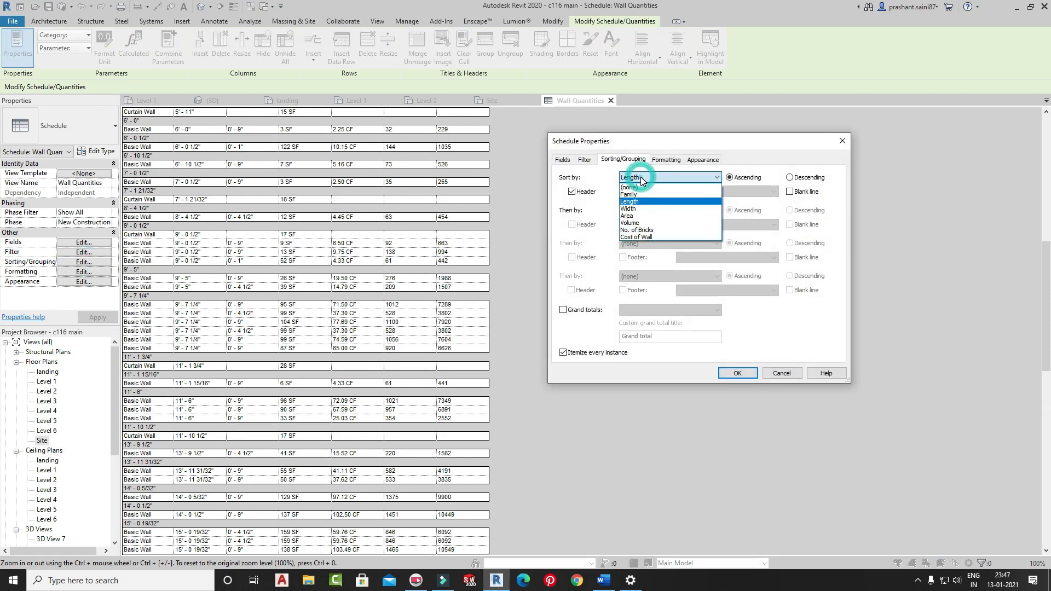
pyautogui.click(628, 215)
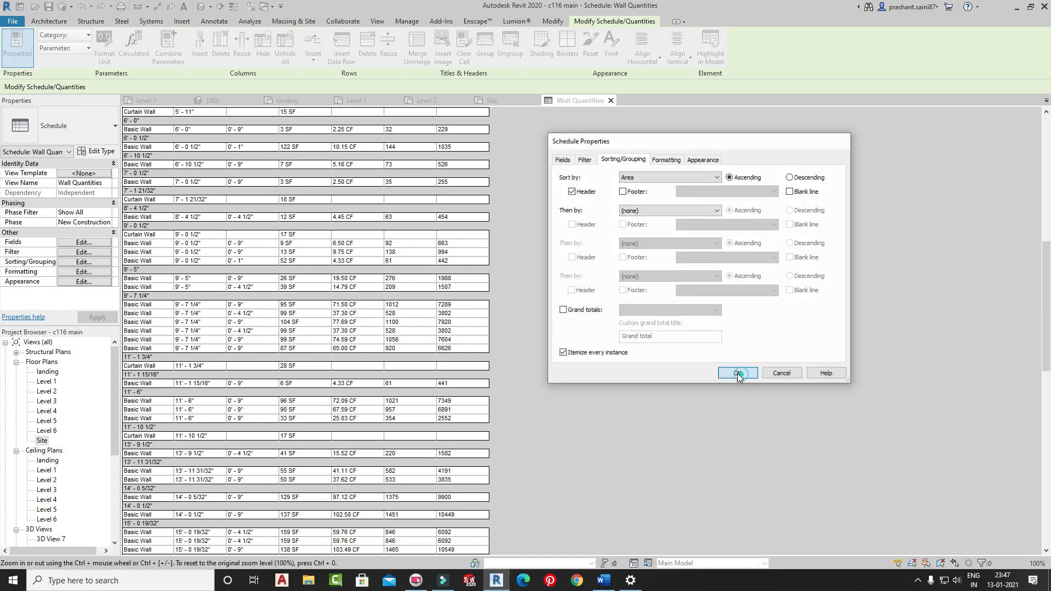
pyautogui.click(737, 373)
pyautogui.scroll(5, 274, 290)
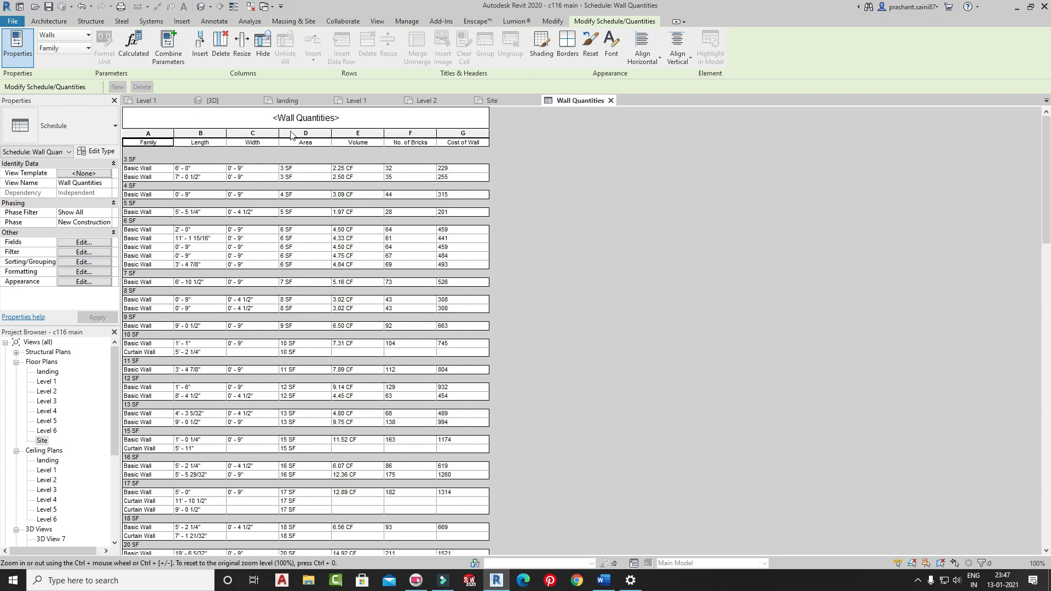
# - Replace the Area group headers with footers showing title, count, and totals, and apply the change
pyautogui.click(83, 262)
pyautogui.click(586, 193)
pyautogui.click(623, 192)
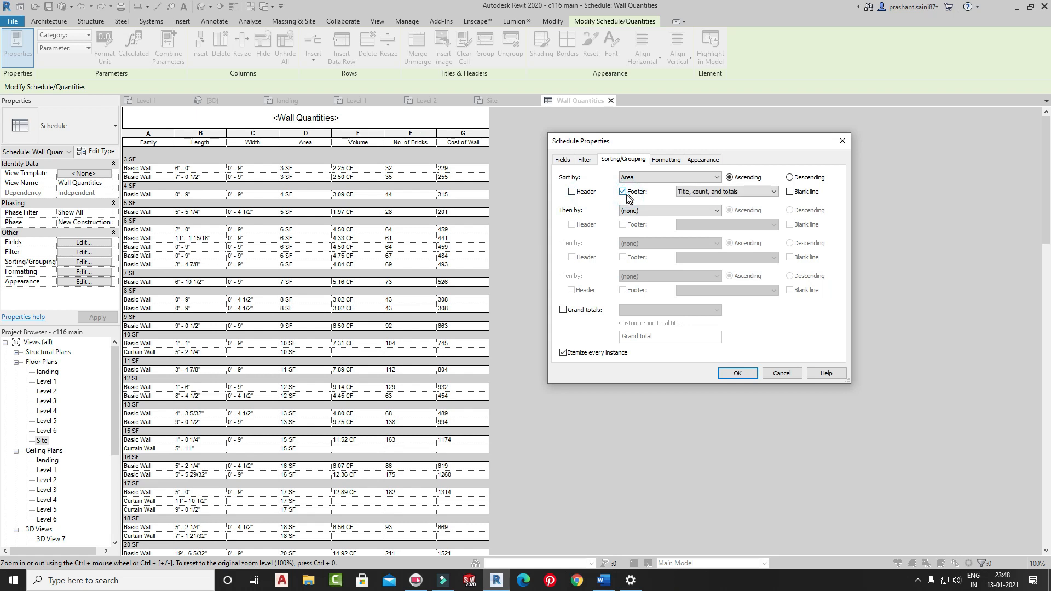
pyautogui.click(733, 371)
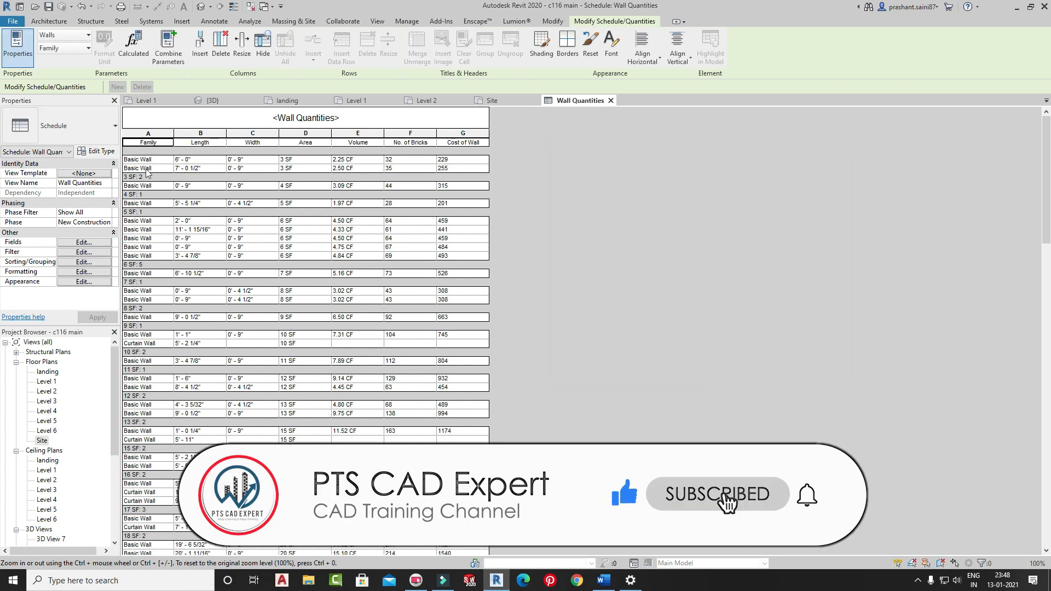
# - Sort the schedule by No. of Bricks in ascending order with group headers instead of footers, apply it, and check the rows
pyautogui.click(83, 262)
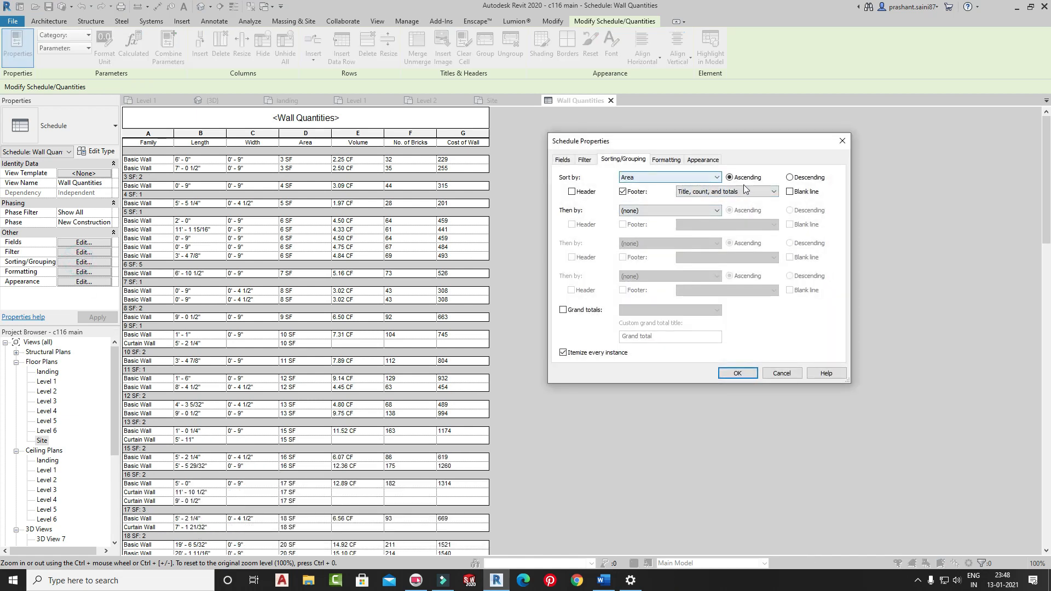
pyautogui.click(665, 178)
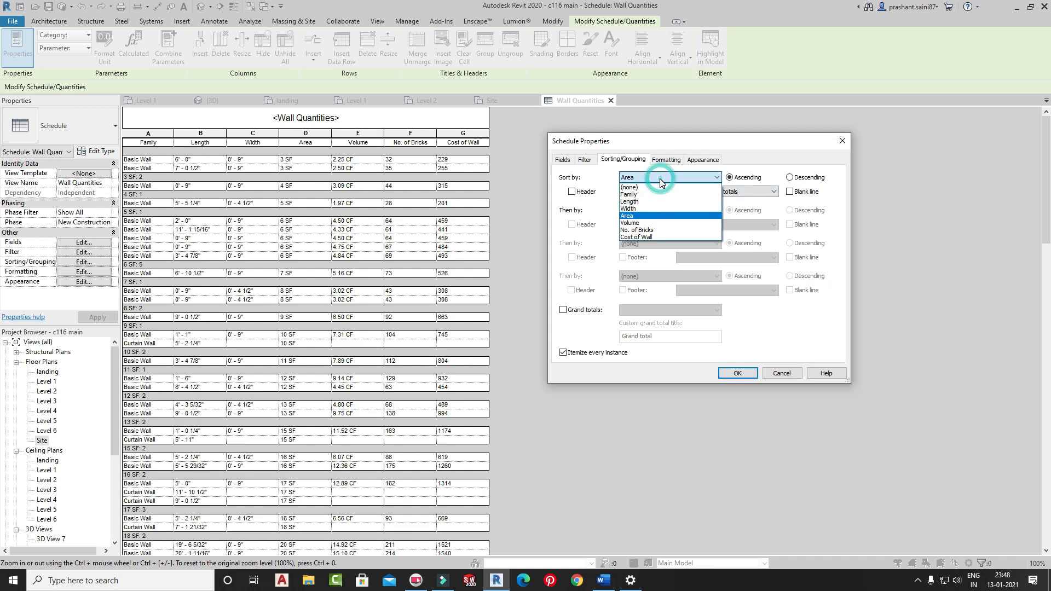
pyautogui.click(640, 230)
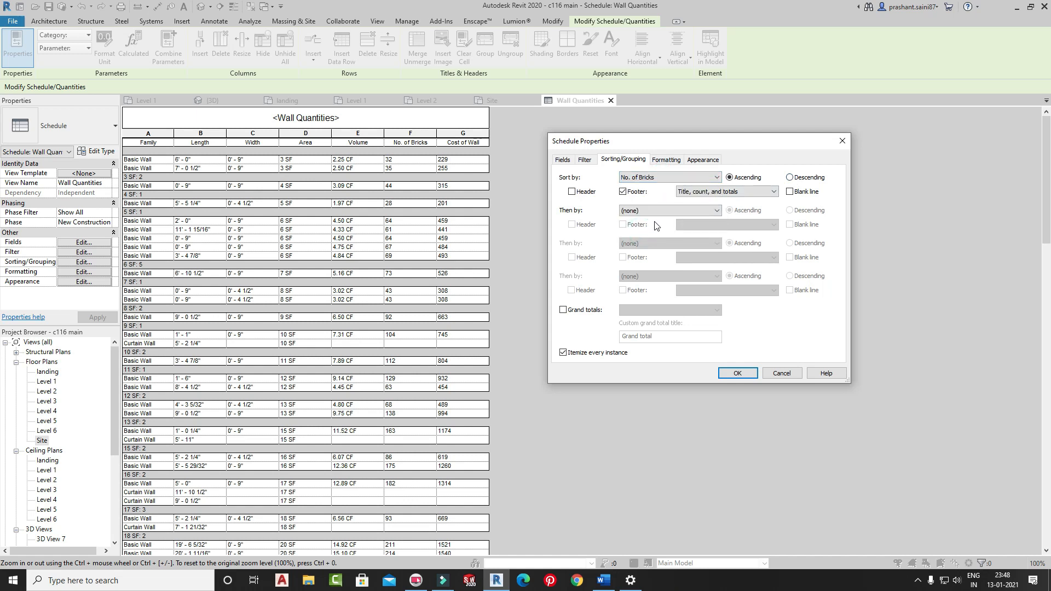
pyautogui.click(571, 191)
pyautogui.click(623, 192)
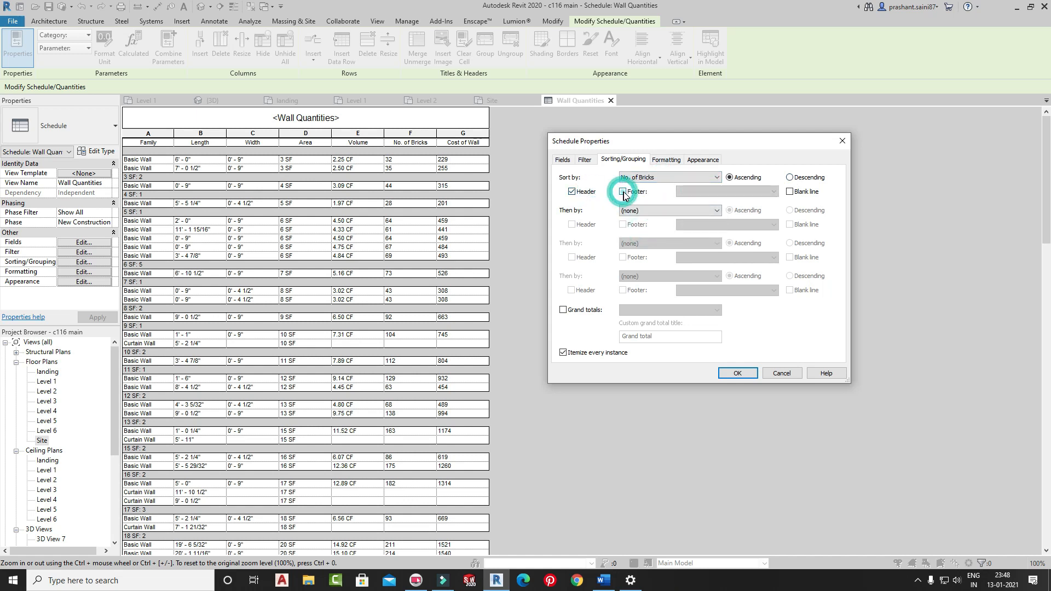
pyautogui.click(737, 374)
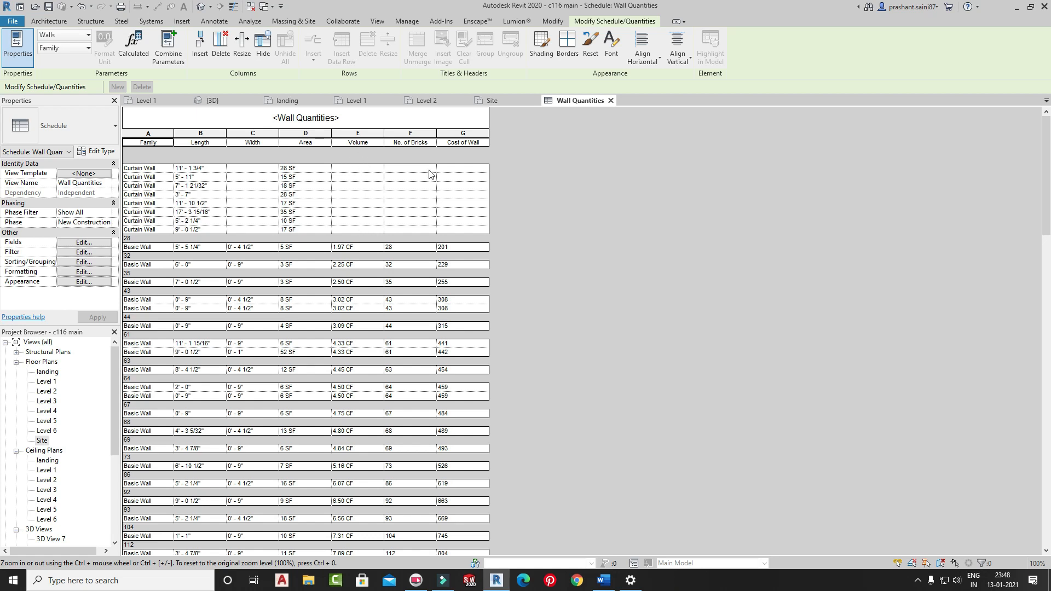
pyautogui.scroll(-3, 360, 219)
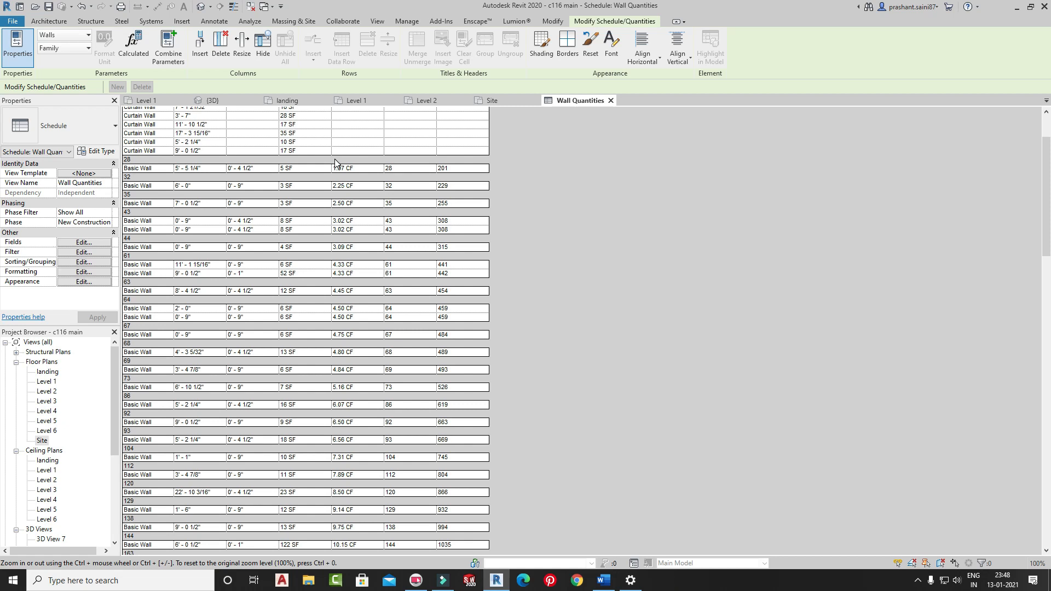
pyautogui.scroll(3, 338, 179)
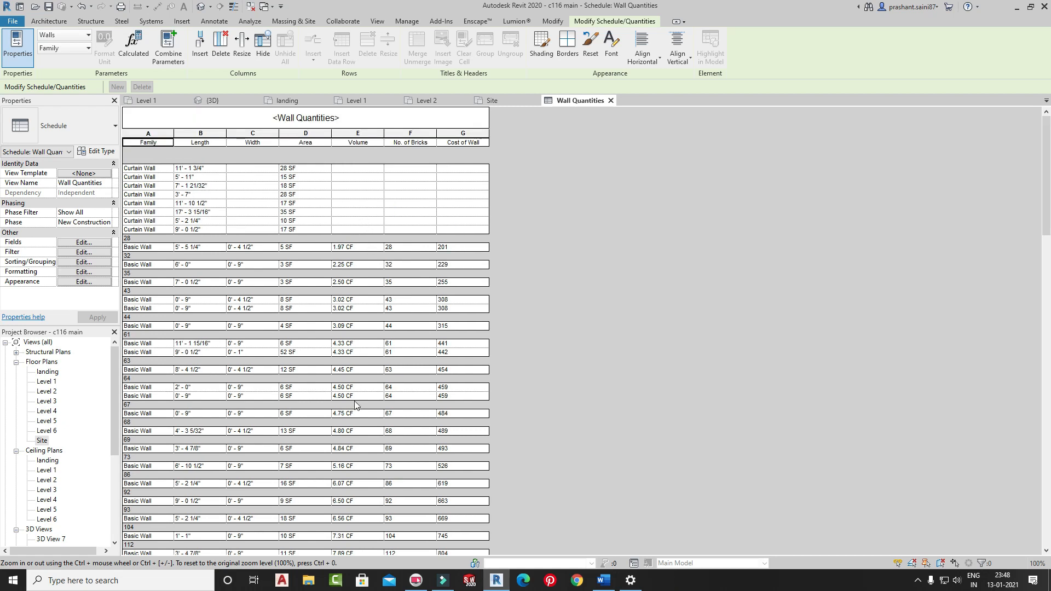
pyautogui.scroll(-8, 446, 323)
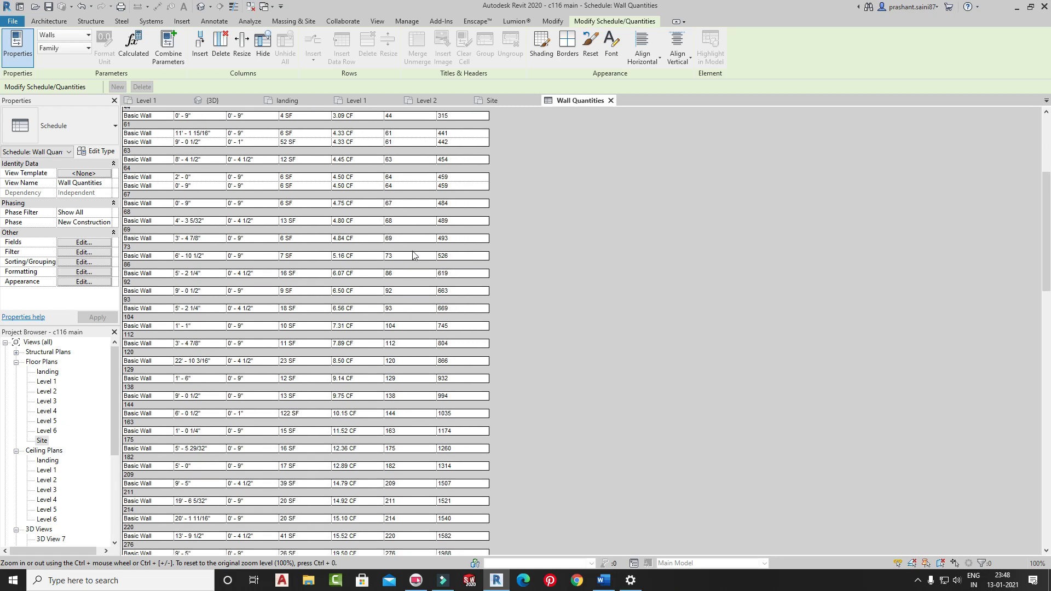
pyautogui.scroll(-20, 403, 285)
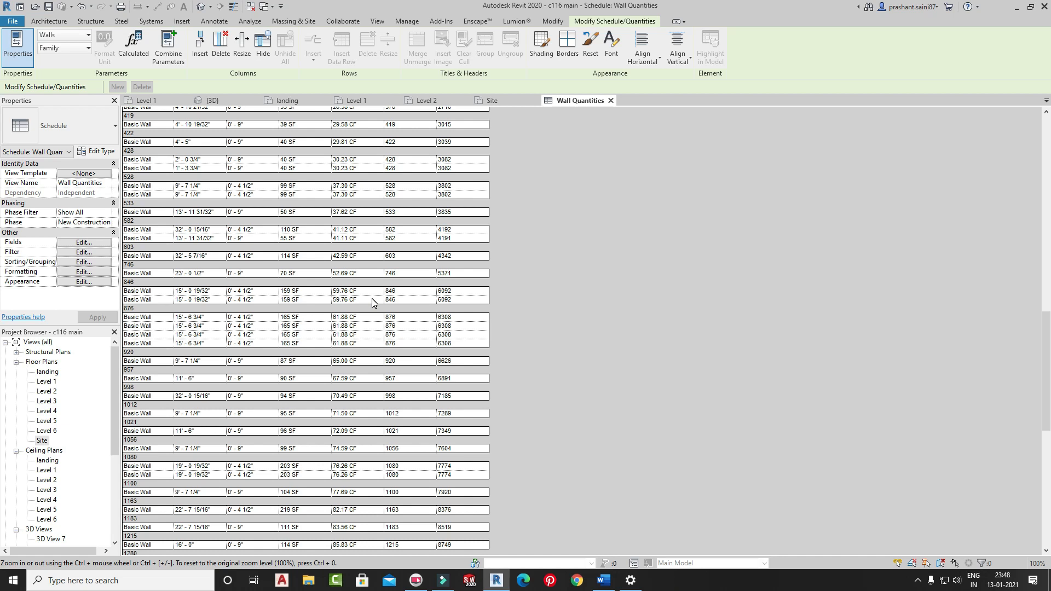
pyautogui.scroll(10, 366, 301)
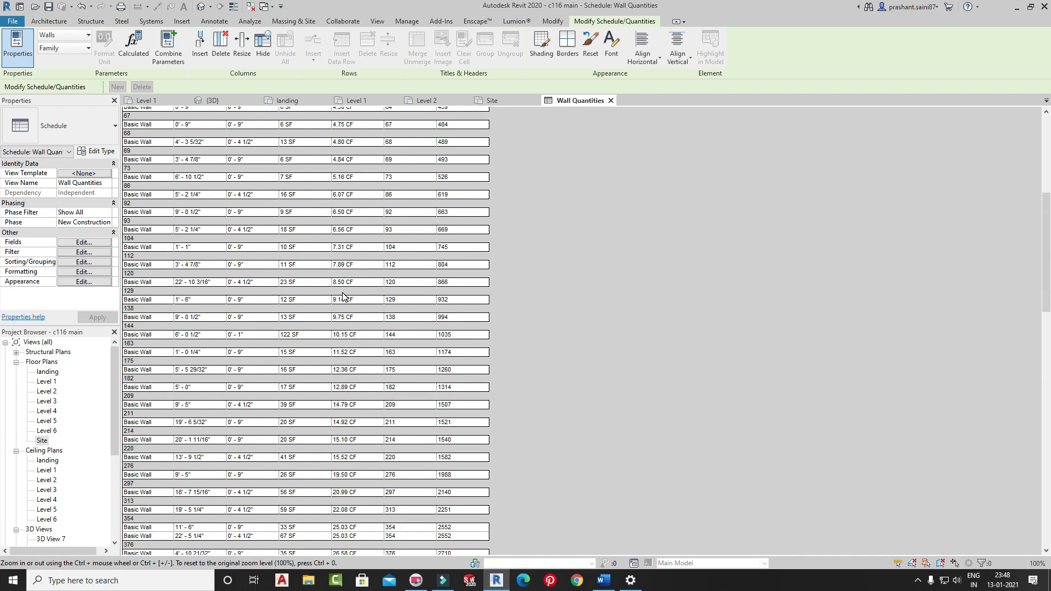
# - Switch the No. of Bricks sorting to descending order, apply it, and check the reordered rows
pyautogui.click(77, 262)
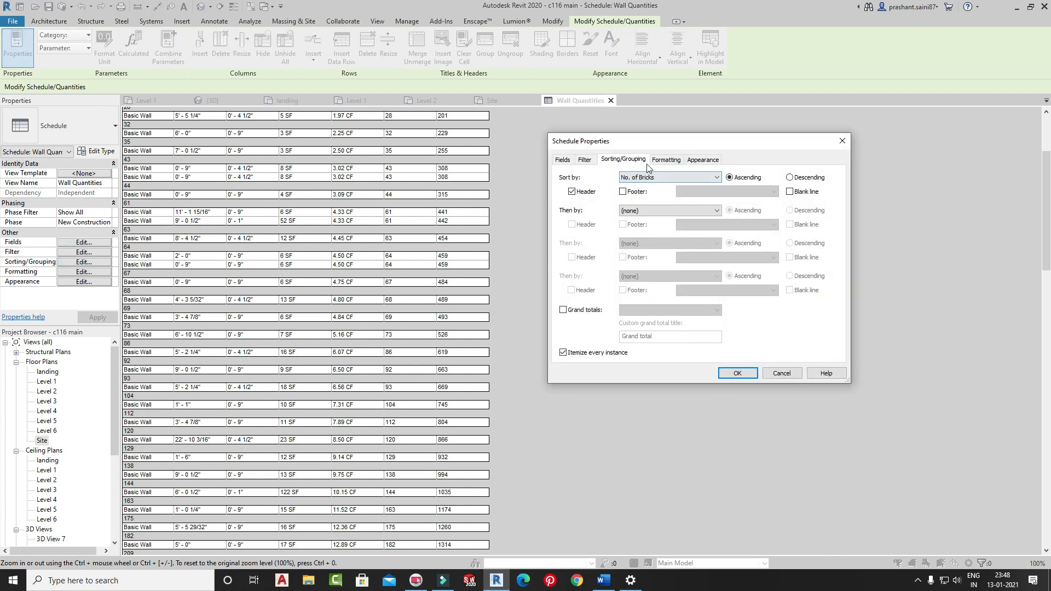
pyautogui.click(798, 180)
pyautogui.click(737, 373)
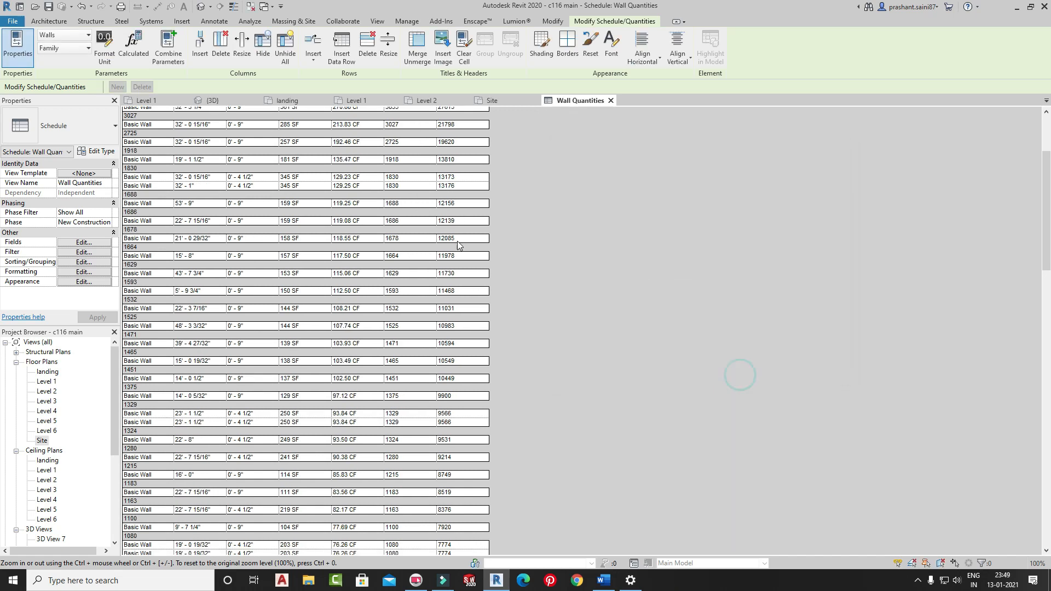
pyautogui.scroll(-15, 403, 181)
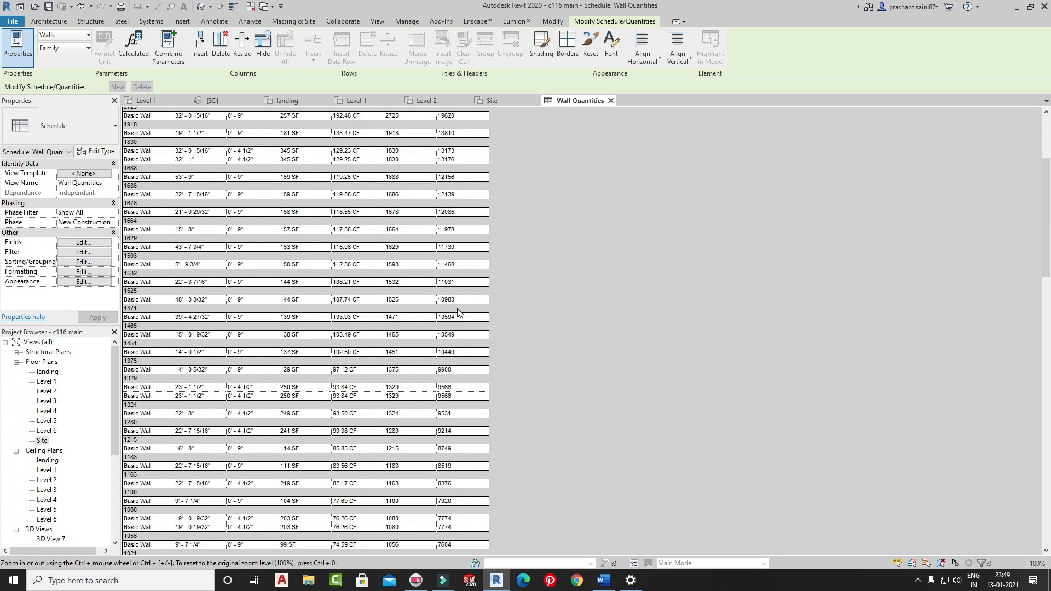
pyautogui.scroll(15, 435, 300)
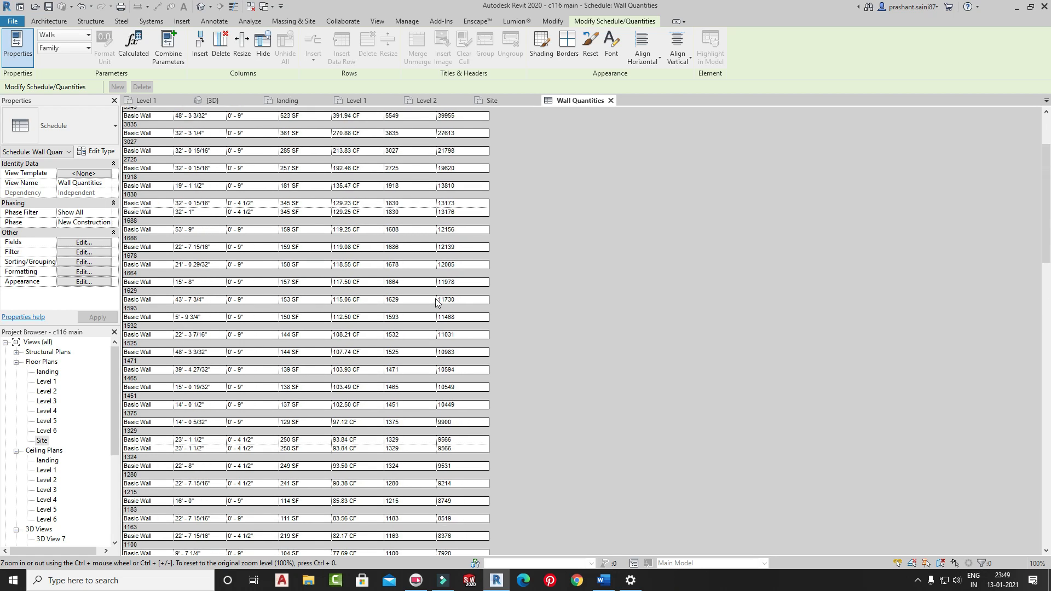
# - Remove the schedule's sorting by setting the sort field to none, apply it, and check the ungrouped rows
pyautogui.click(83, 262)
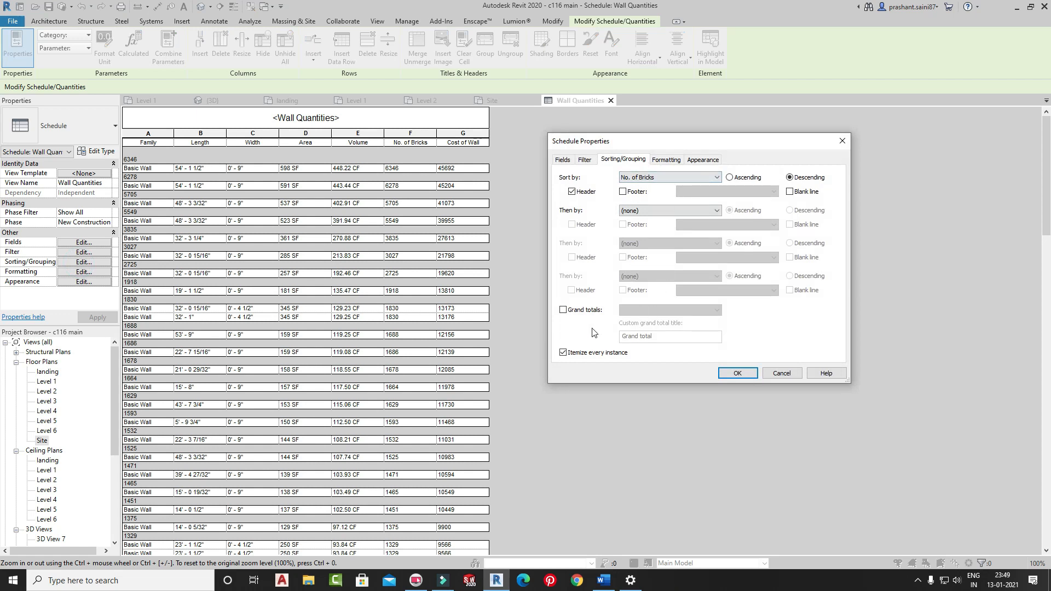
pyautogui.click(667, 177)
pyautogui.click(638, 186)
pyautogui.click(745, 373)
pyautogui.scroll(-12, 406, 329)
pyautogui.scroll(11, 408, 340)
pyautogui.scroll(-1, 408, 341)
pyautogui.scroll(4, 411, 169)
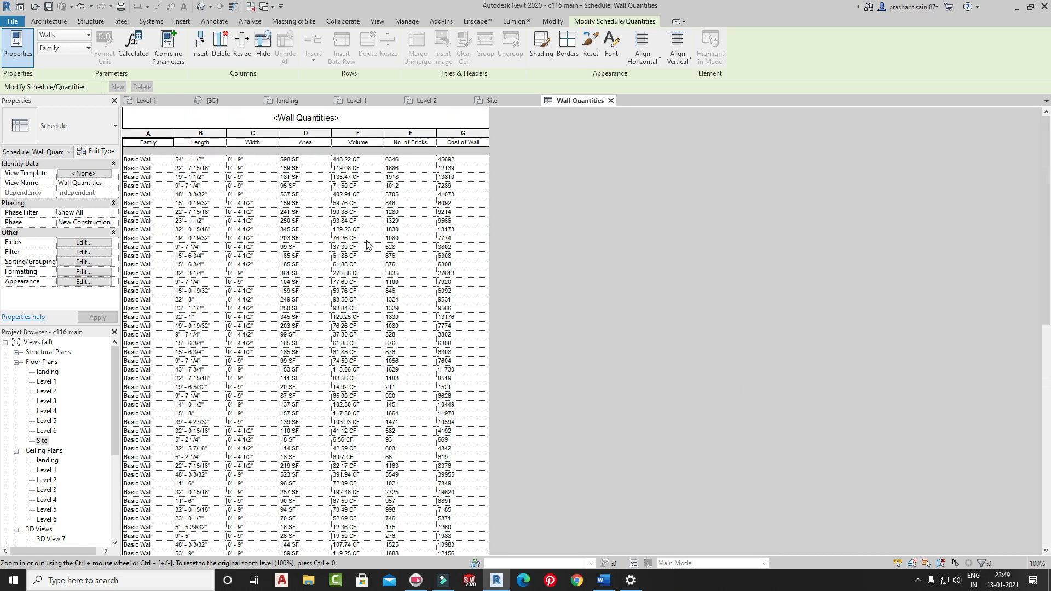
# - Turn on grand totals for the schedule with the Totals only option, apply it, and check the end of the table
pyautogui.click(82, 263)
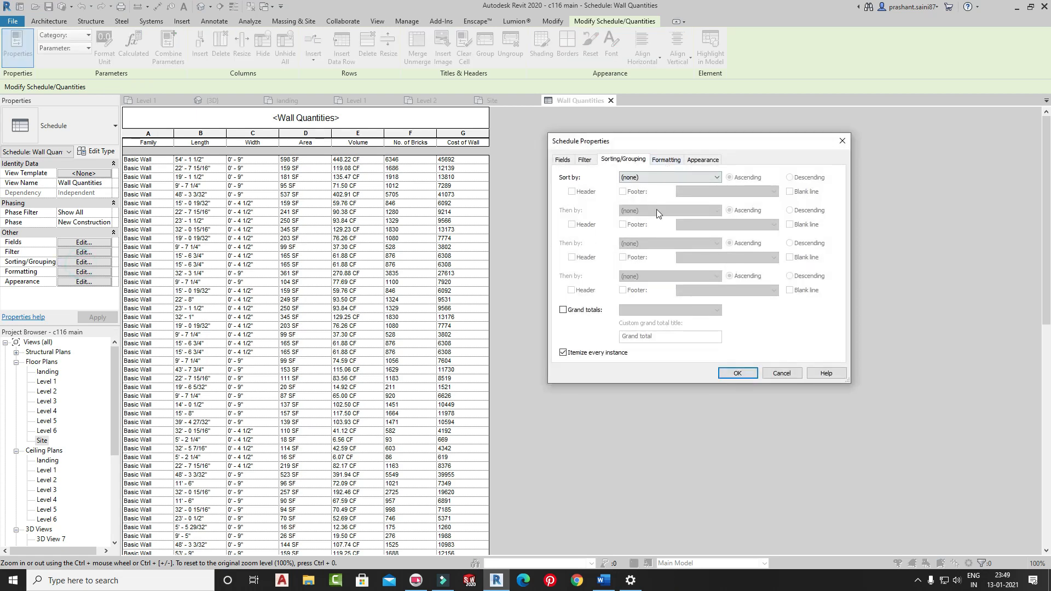
pyautogui.click(569, 309)
pyautogui.click(668, 311)
pyautogui.click(634, 341)
pyautogui.click(737, 373)
pyautogui.scroll(-10, 385, 345)
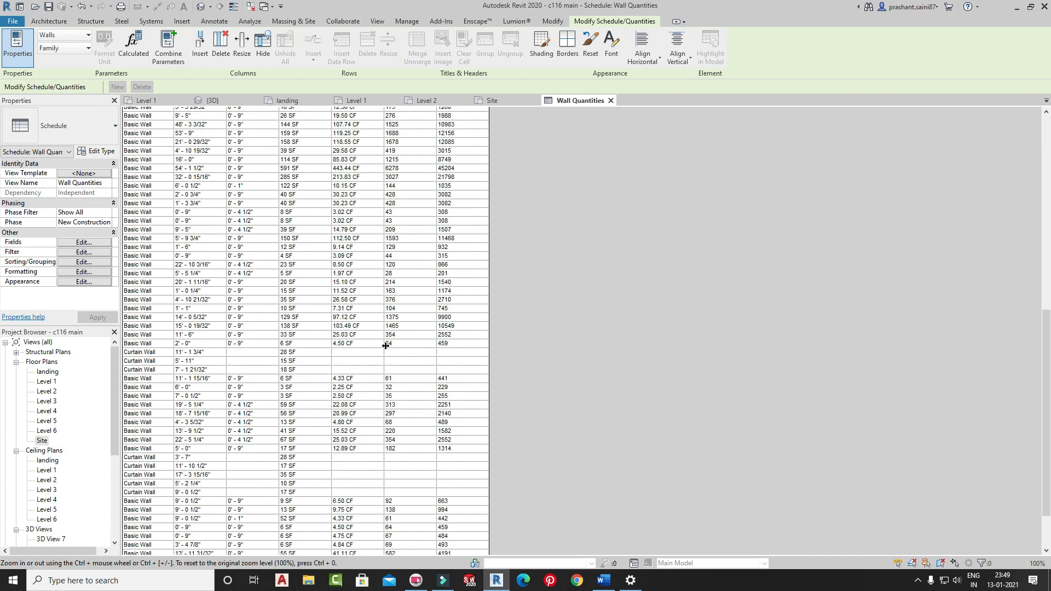
pyautogui.scroll(-3, 386, 361)
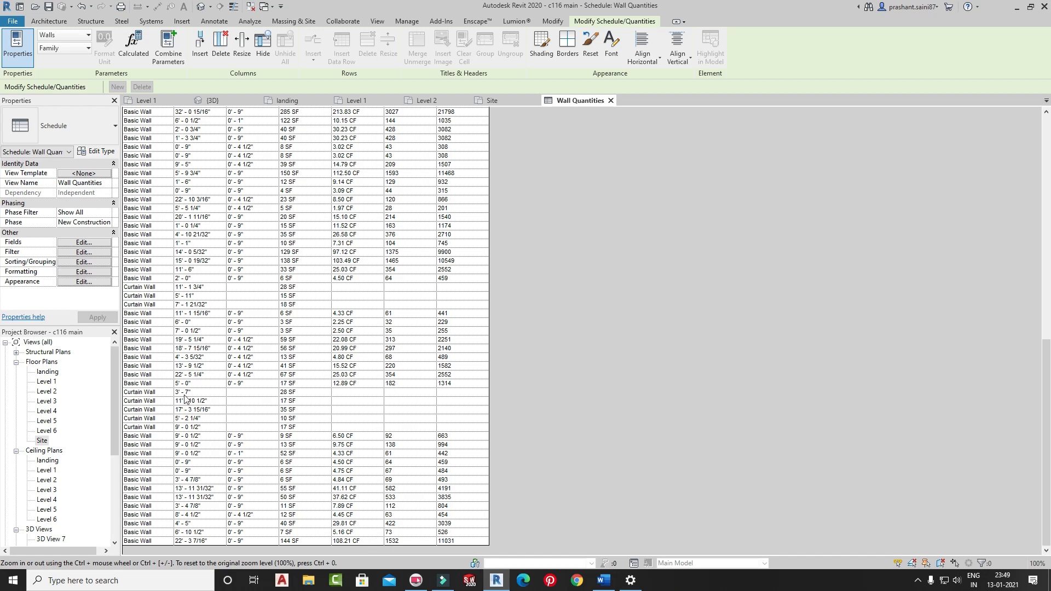
# - Try the Calculate totals option on the Length through Cost of Wall fields, then return them to No calculation and apply
pyautogui.click(82, 262)
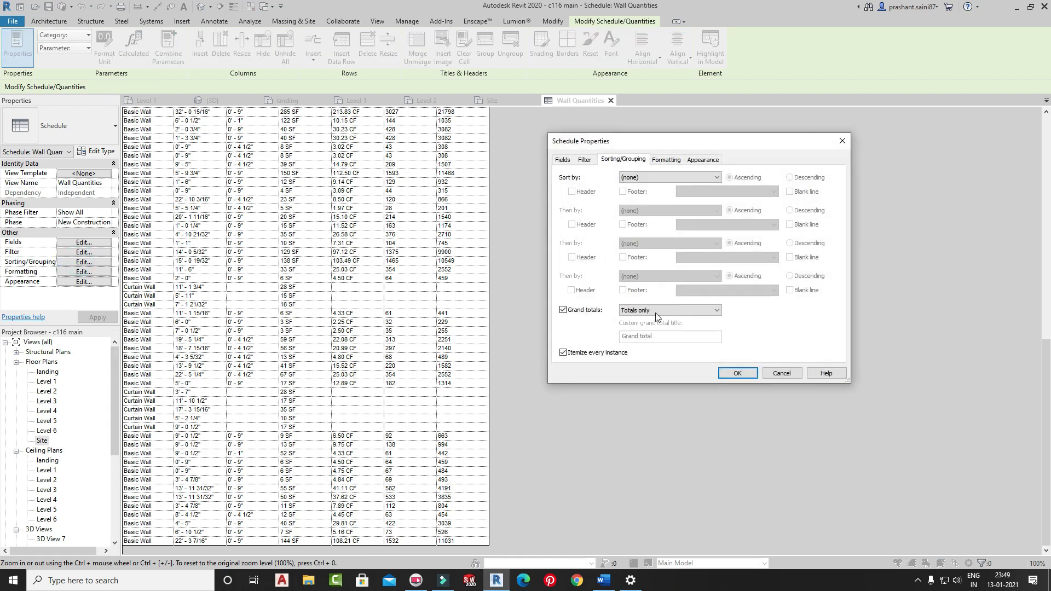
pyautogui.click(663, 162)
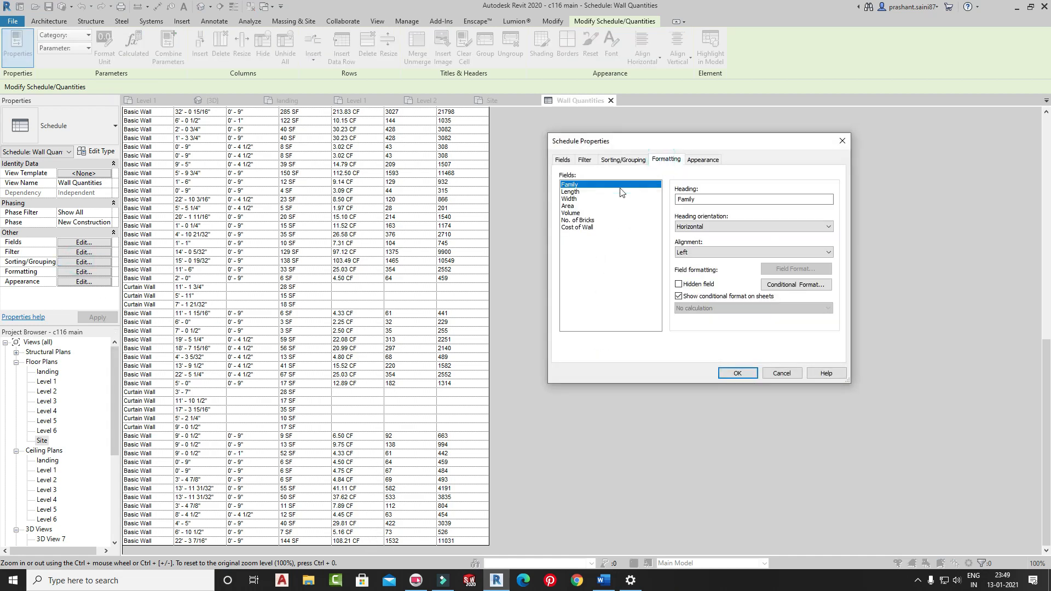
pyautogui.click(569, 192)
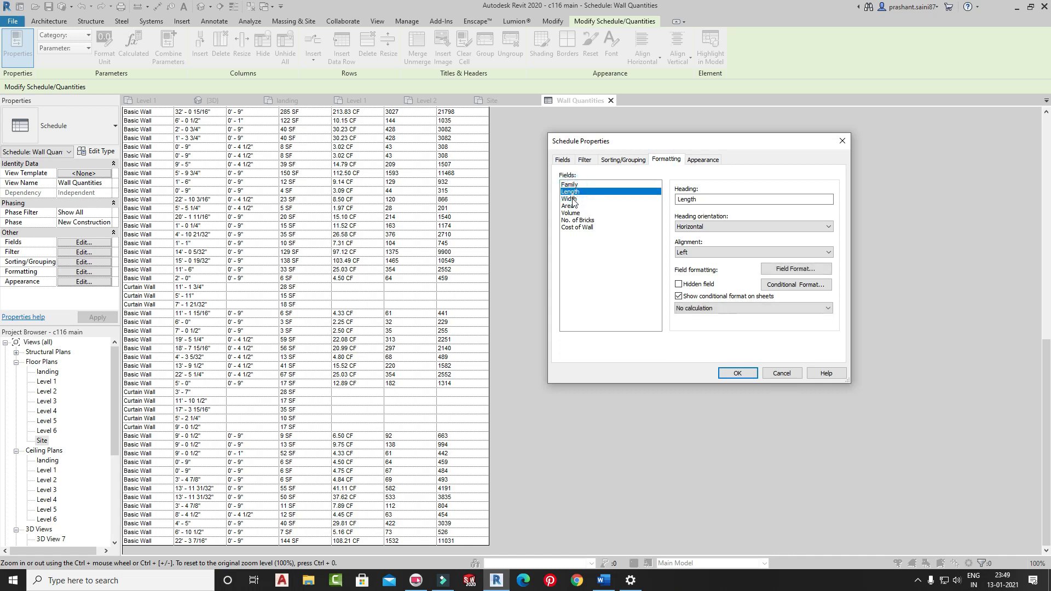
pyautogui.keyDown('shift'); pyautogui.click(571, 213); pyautogui.keyUp('shift')
pyautogui.keyDown('shift'); pyautogui.click(577, 226); pyautogui.keyUp('shift')
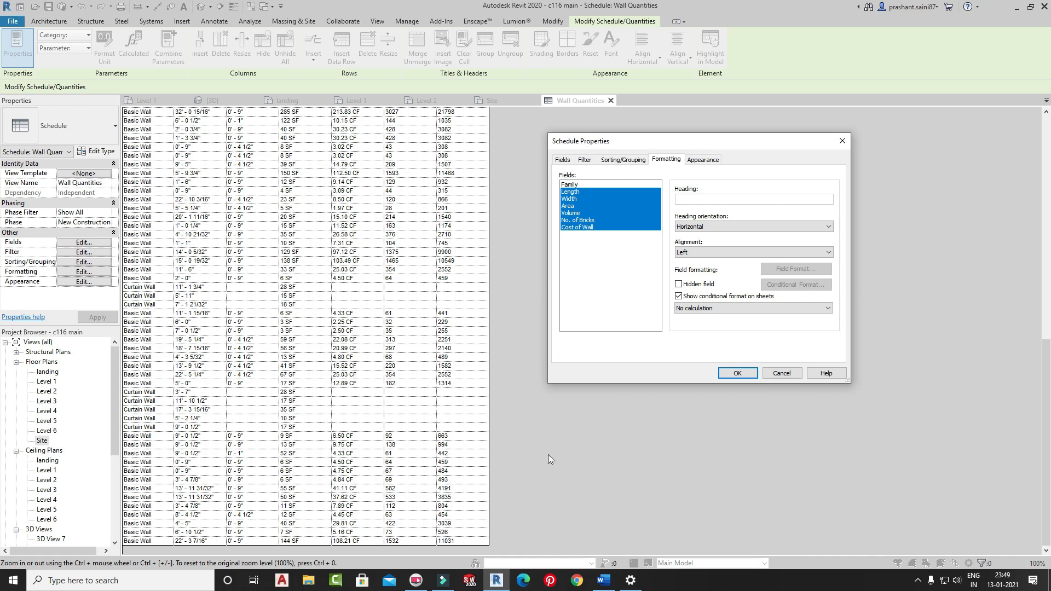
pyautogui.click(703, 308)
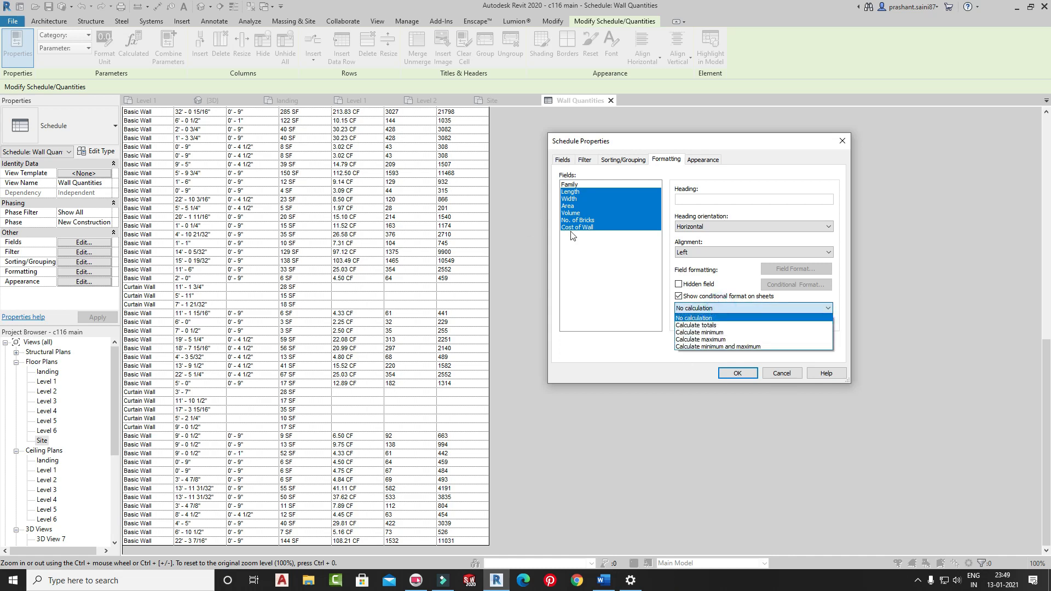
pyautogui.click(698, 325)
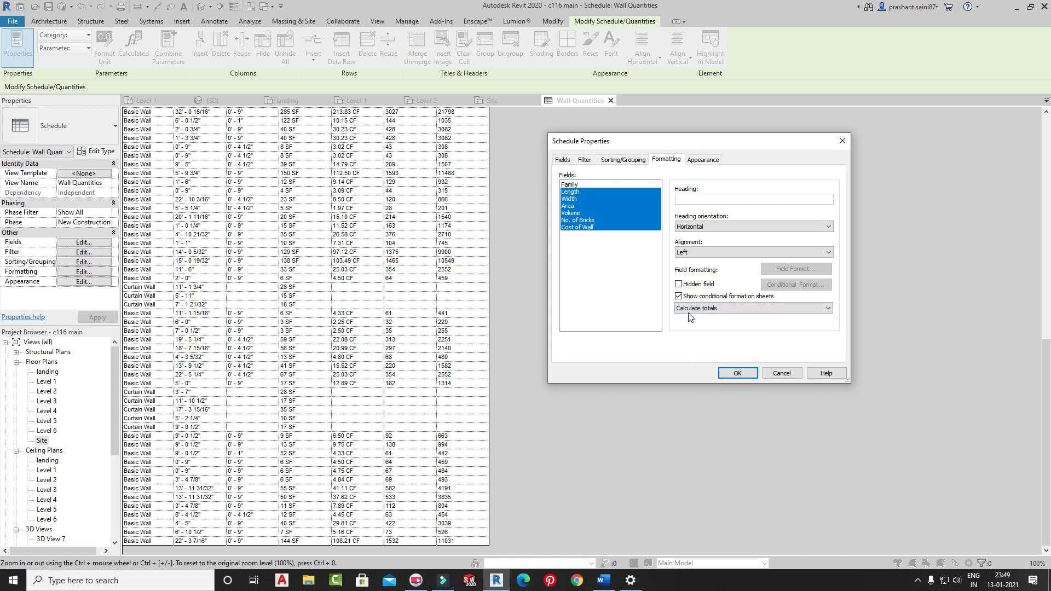
pyautogui.click(719, 309)
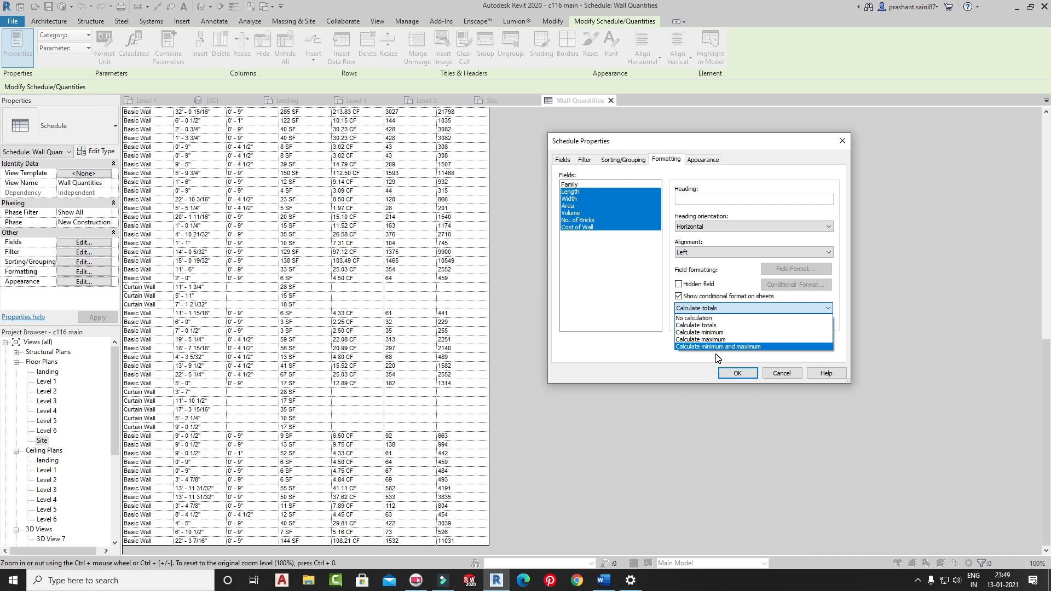
pyautogui.click(701, 325)
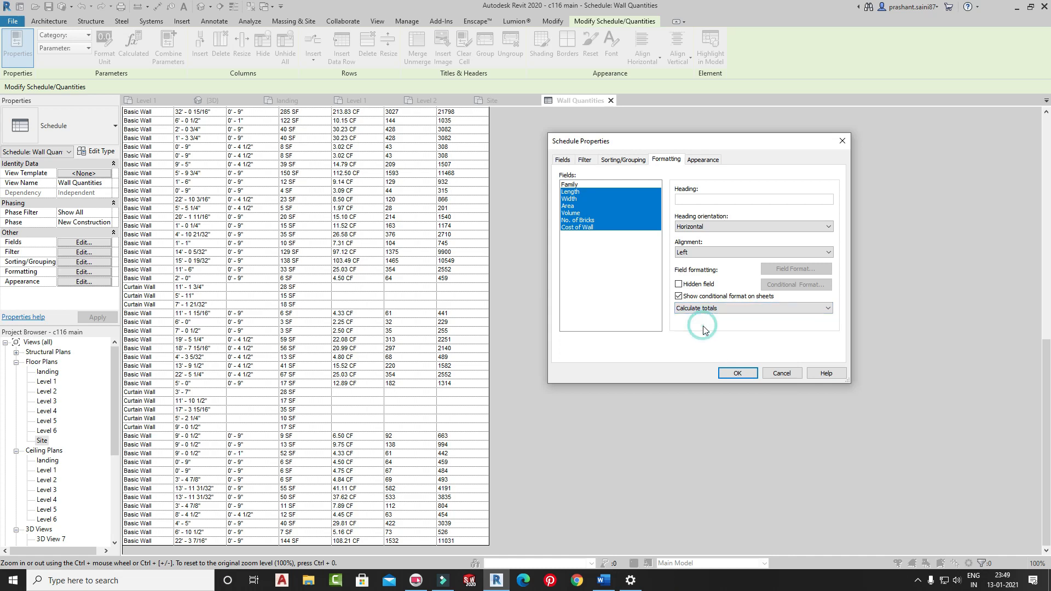
pyautogui.click(715, 308)
pyautogui.click(711, 319)
pyautogui.click(740, 374)
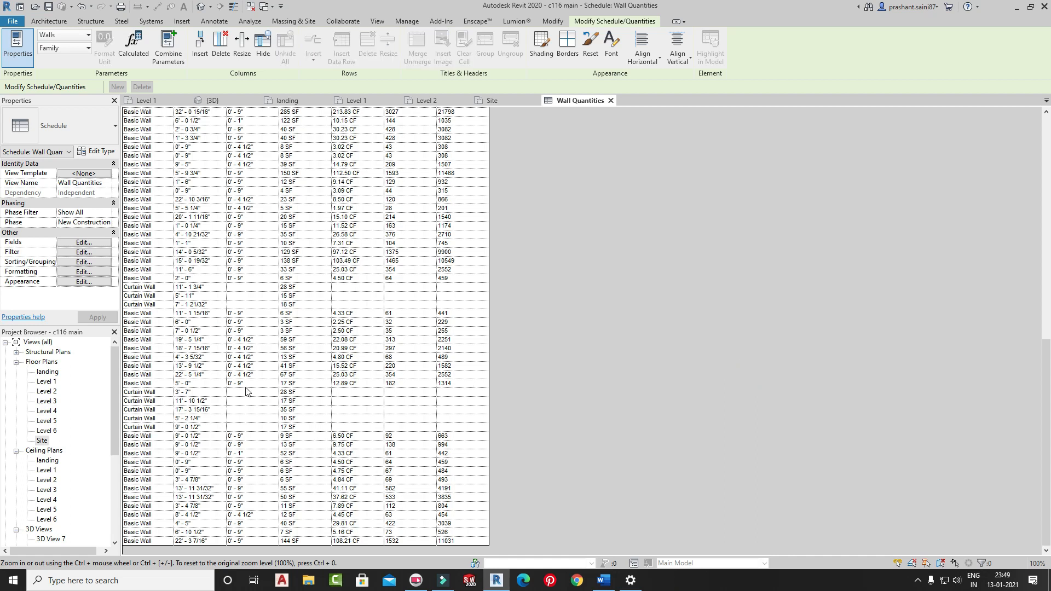
# - Set all fields from Length through Cost of Wall to Calculate totals, apply it, and review the schedule
pyautogui.click(79, 272)
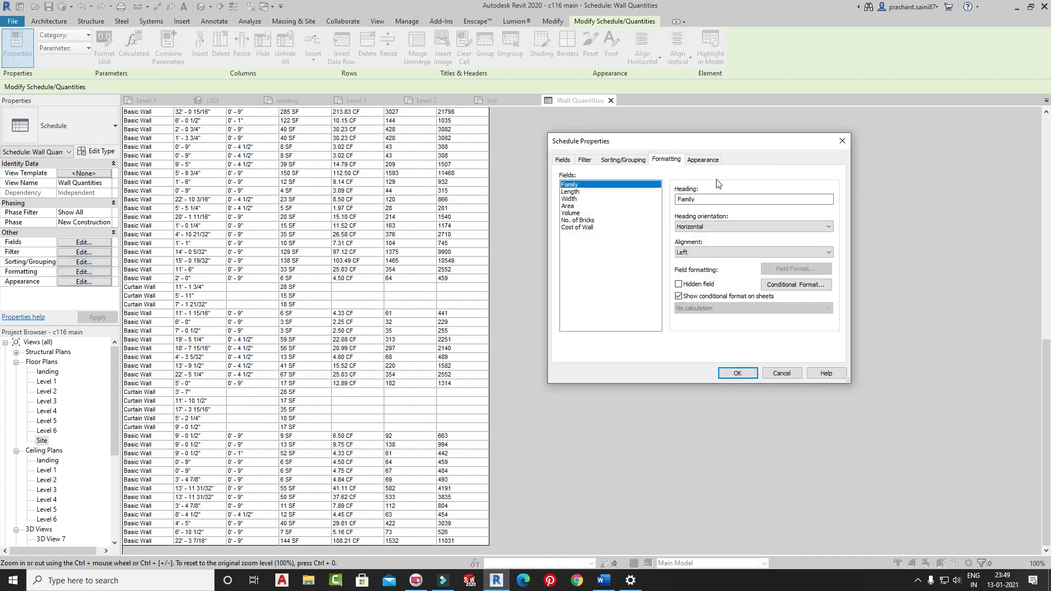
pyautogui.moveTo(573, 192); pyautogui.dragTo(580, 256)
pyautogui.click(718, 308)
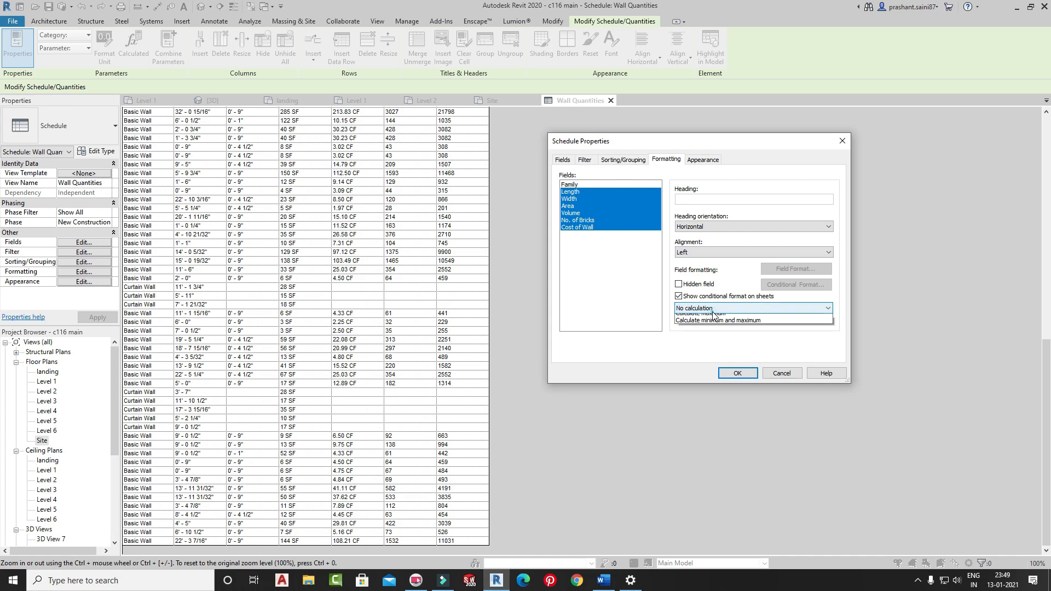
pyautogui.click(705, 323)
pyautogui.click(737, 374)
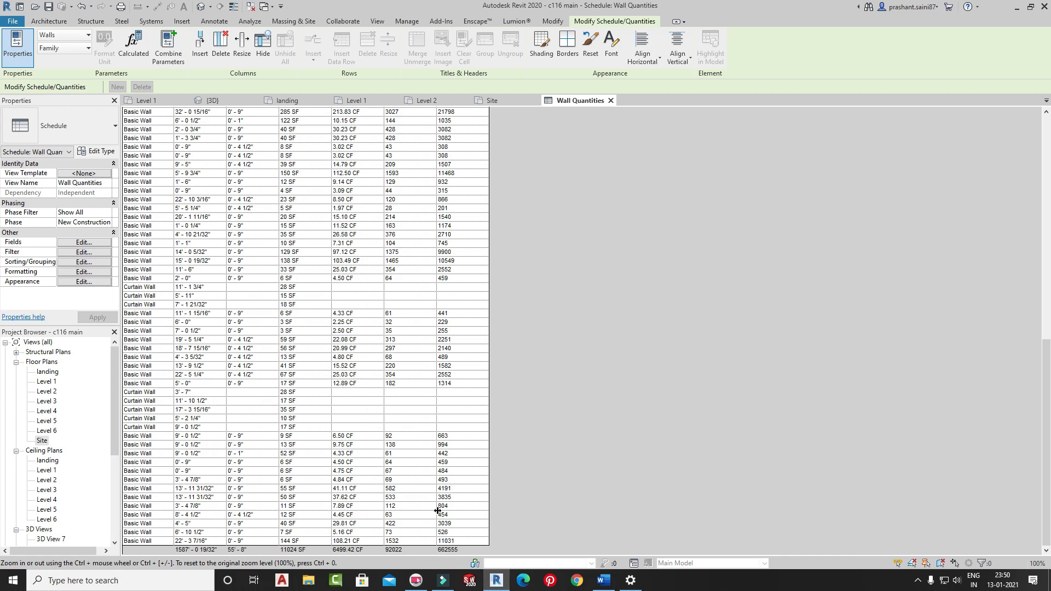
pyautogui.scroll(20, 401, 480)
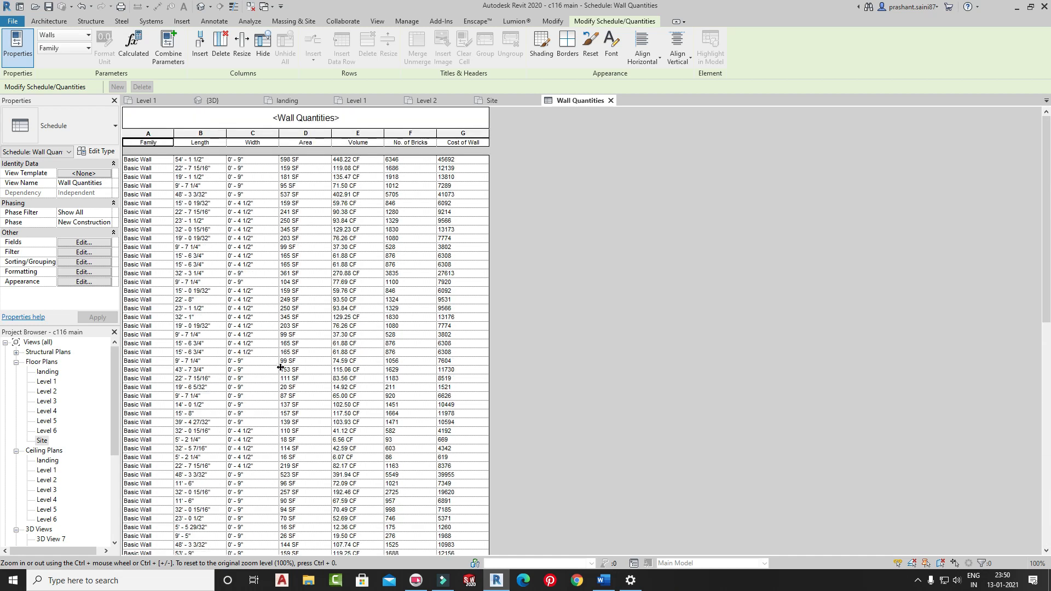
pyautogui.scroll(-8, 277, 377)
# - Add a conditional format to the schedule's Family field that tests No. of Bricks for Greater Than 500
pyautogui.click(83, 272)
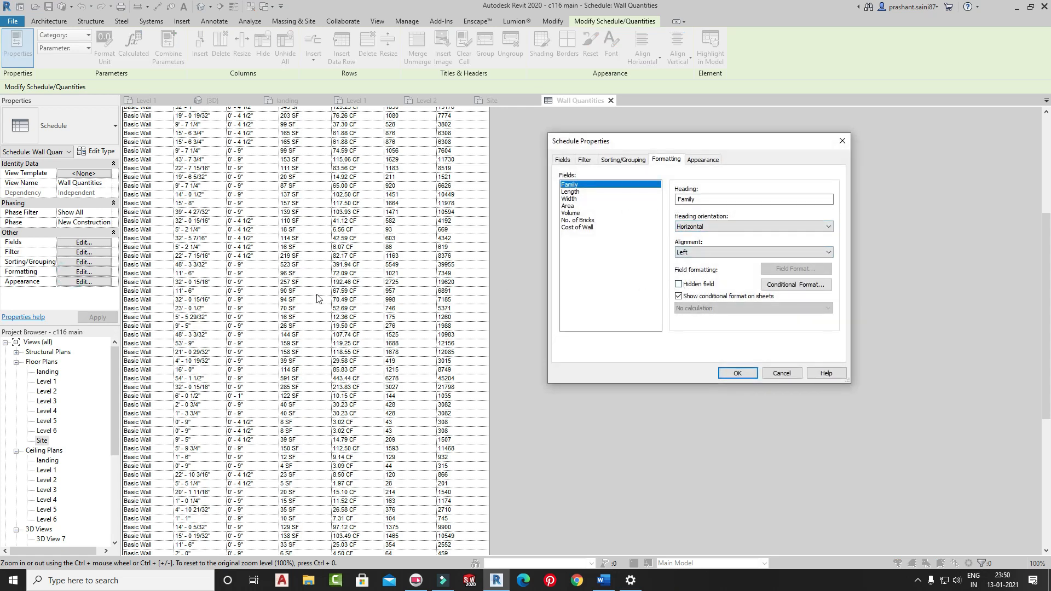
pyautogui.click(790, 284)
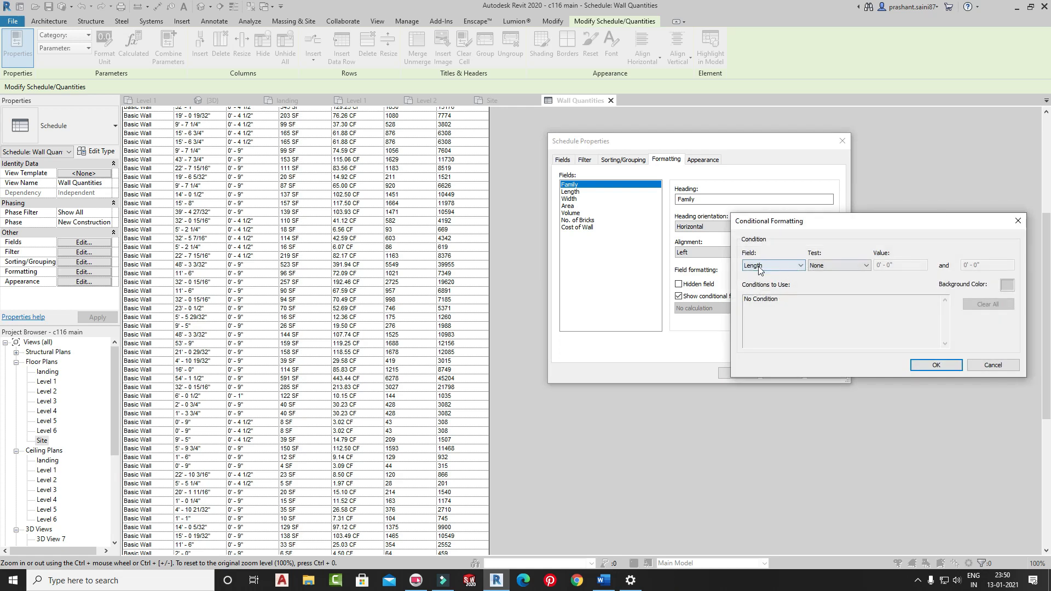
pyautogui.click(753, 265)
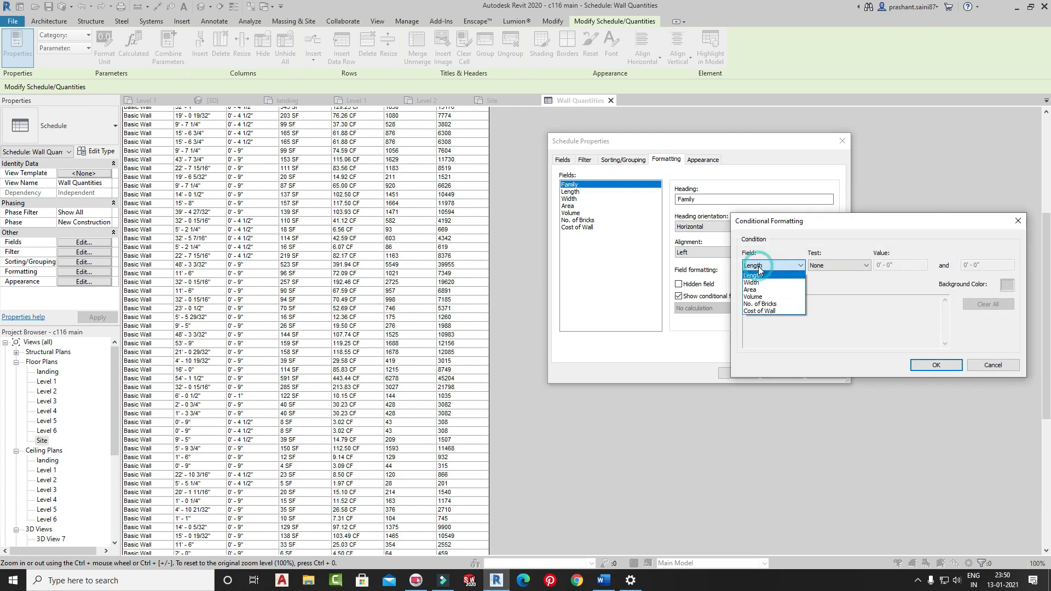
pyautogui.click(758, 305)
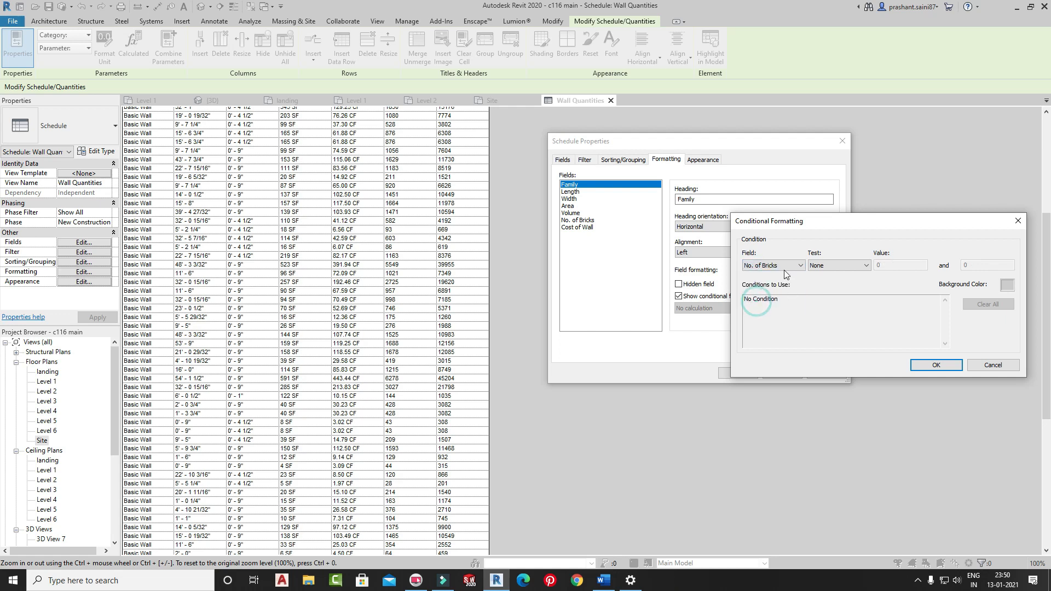
pyautogui.click(852, 265)
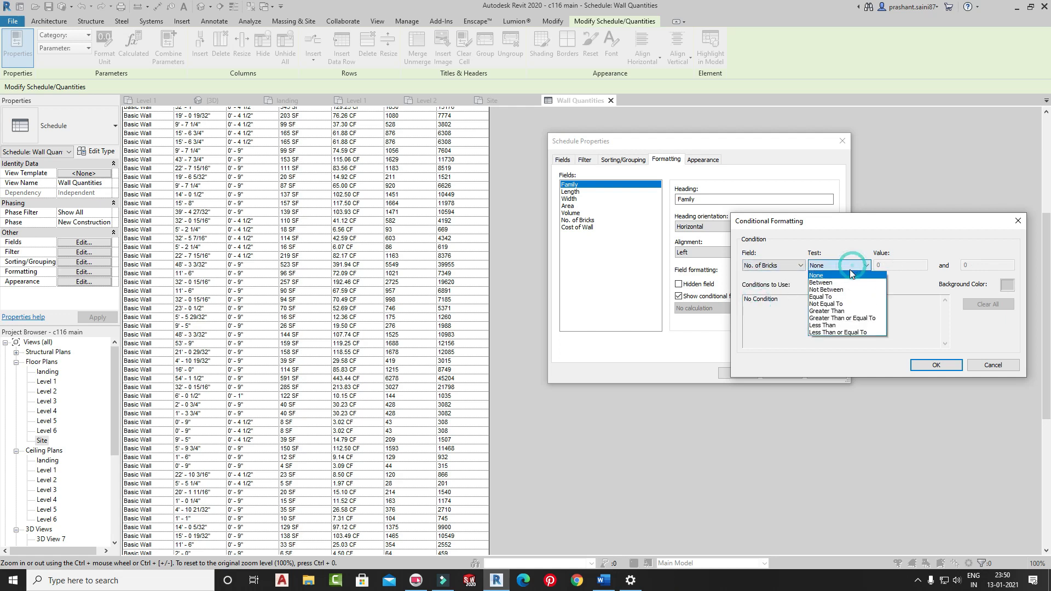
pyautogui.click(841, 311)
pyautogui.press('Tab')
pyautogui.write('500')
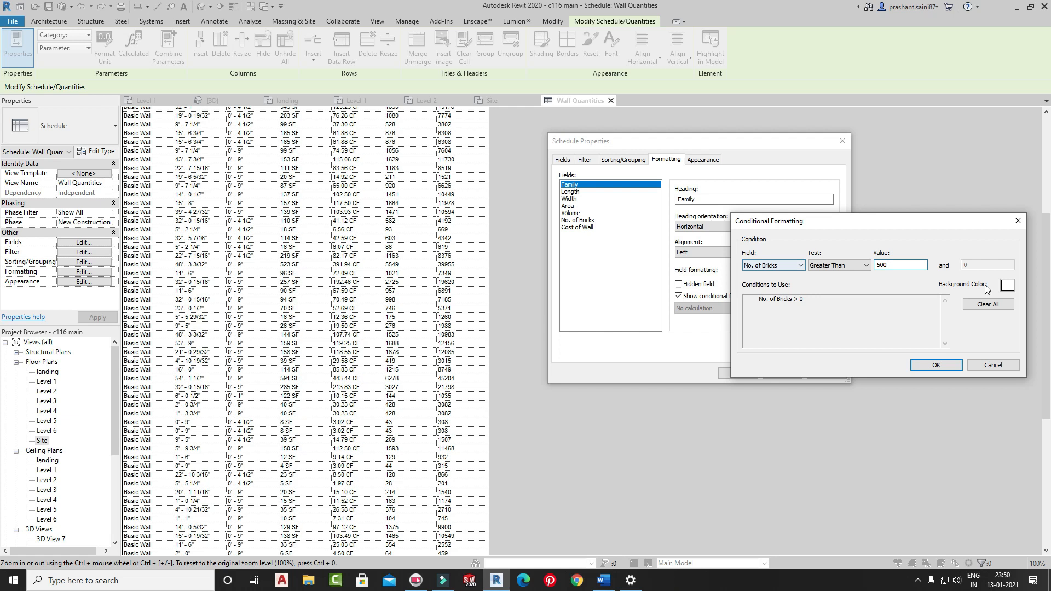
# - Give the Family field's condition a red background, apply it to the schedule, and check the Family column
pyautogui.click(1010, 285)
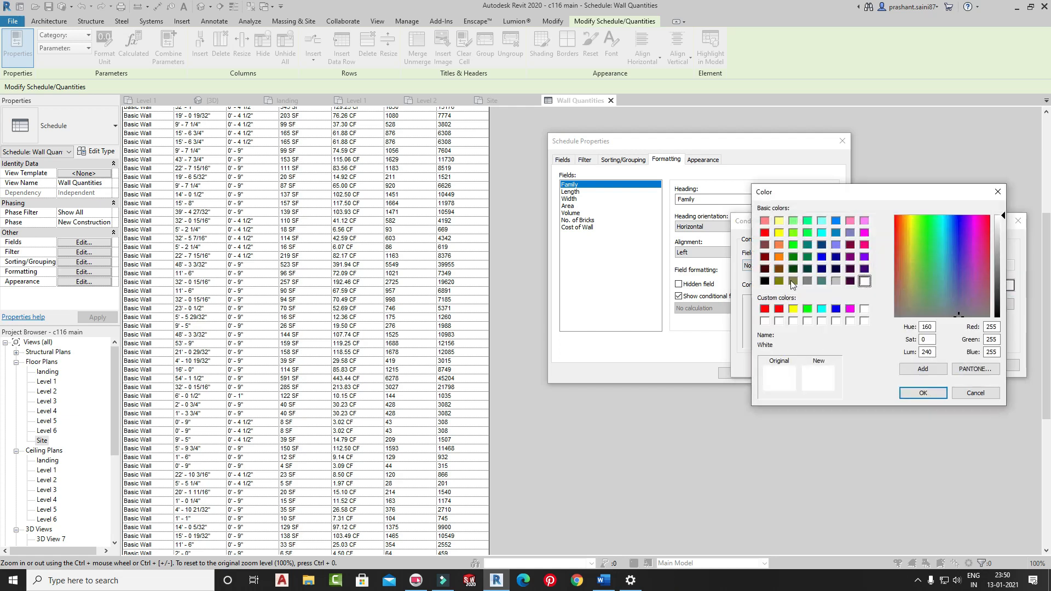
pyautogui.click(764, 309)
pyautogui.click(923, 368)
pyautogui.click(922, 392)
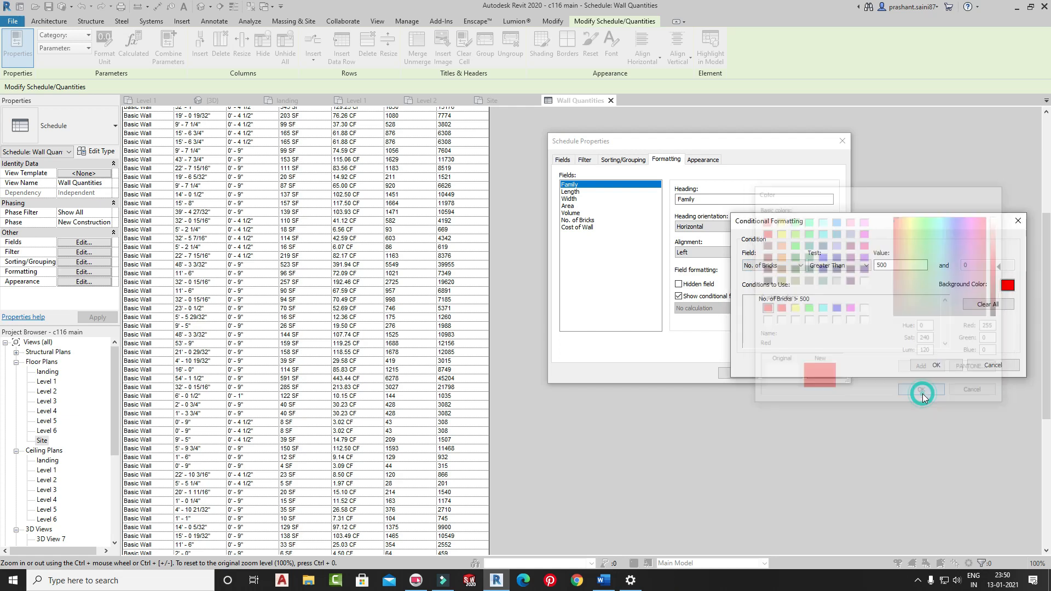
pyautogui.click(938, 364)
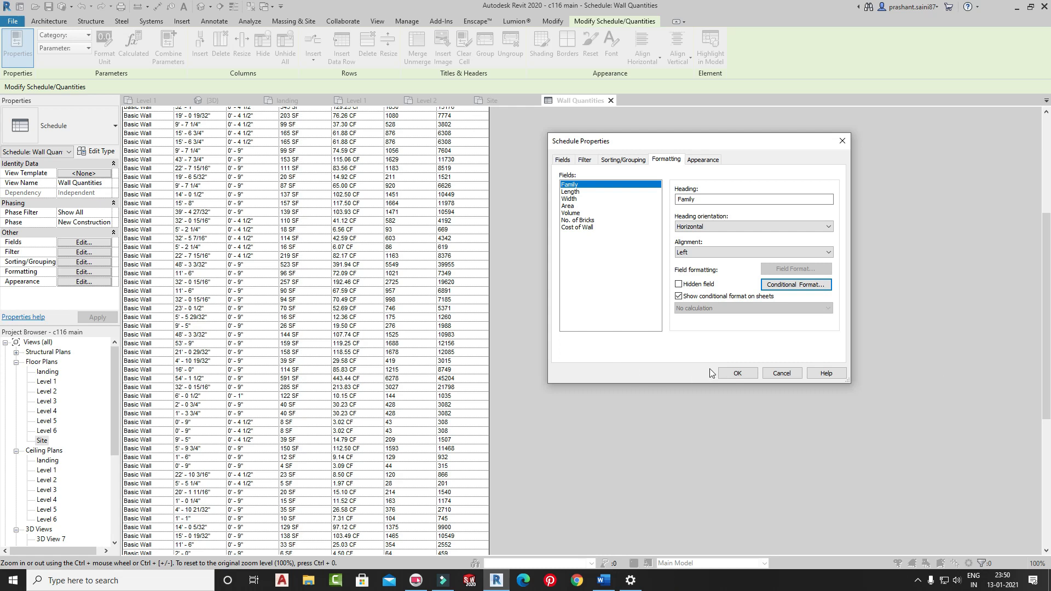
pyautogui.click(737, 372)
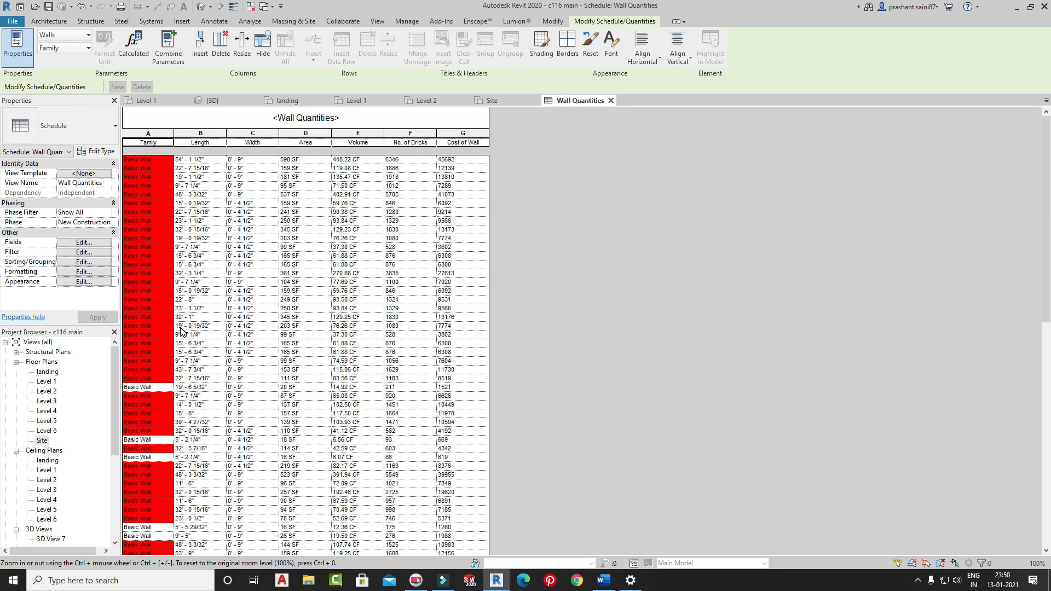
pyautogui.moveTo(148, 247); pyautogui.dragTo(156, 290)
pyautogui.click(252, 369)
# - Add a conditional format to the No. of Bricks field with the test Greater Than or Equal To 500
pyautogui.click(71, 281)
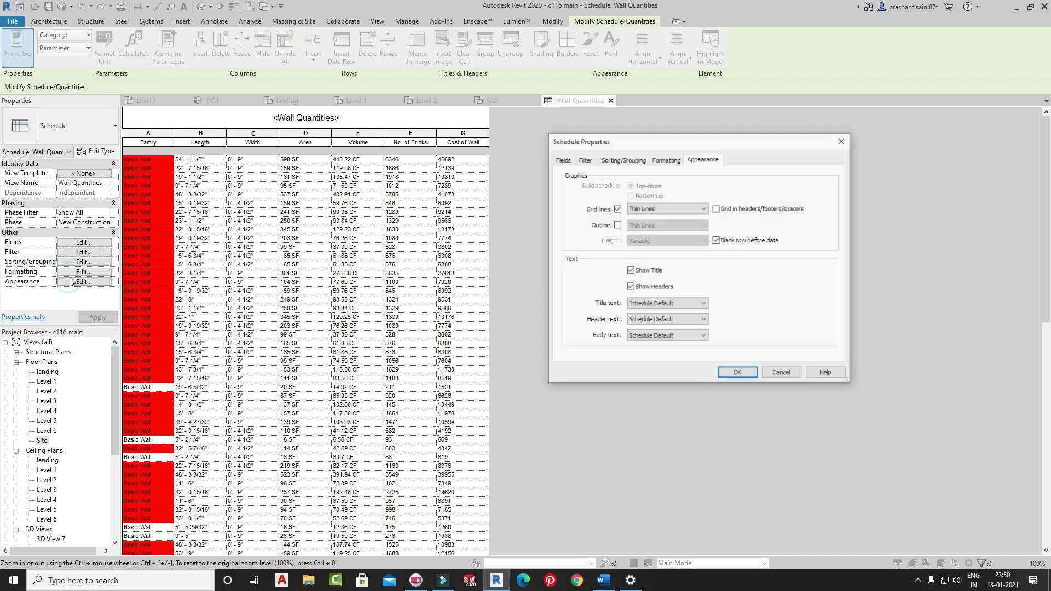
pyautogui.click(666, 160)
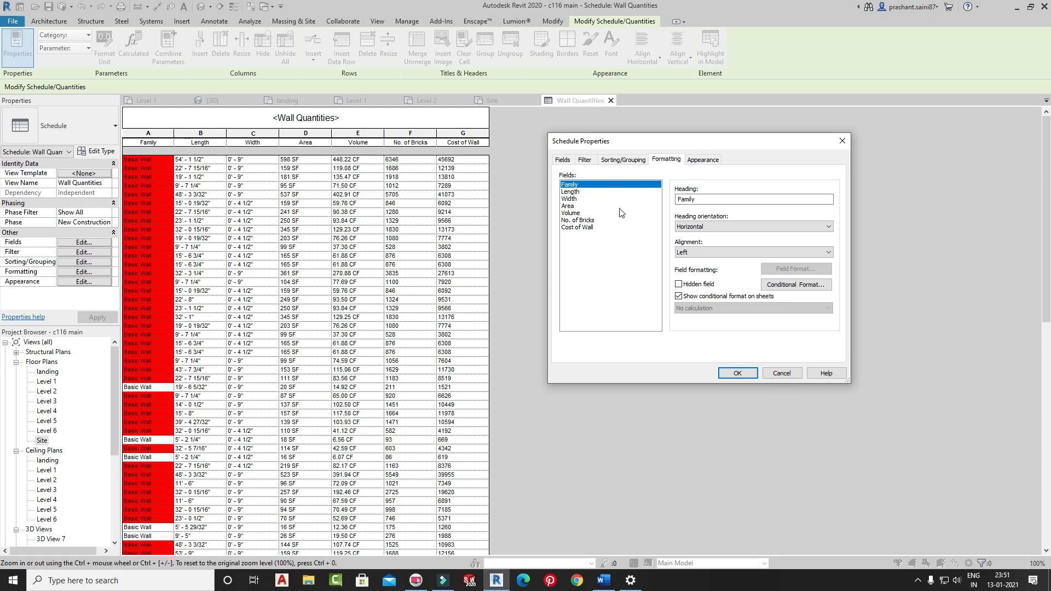
pyautogui.click(572, 220)
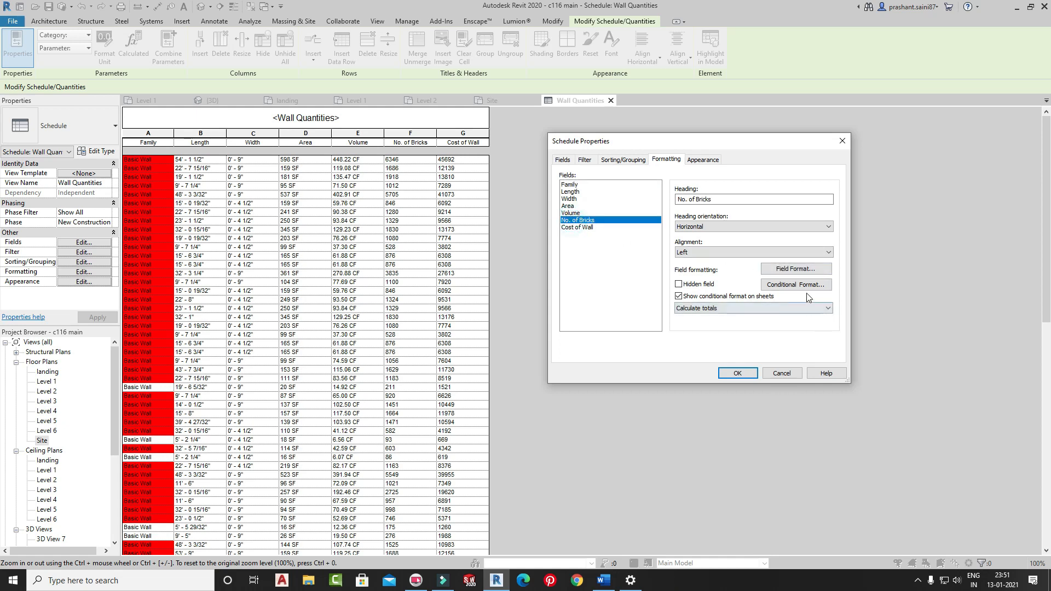
pyautogui.click(795, 284)
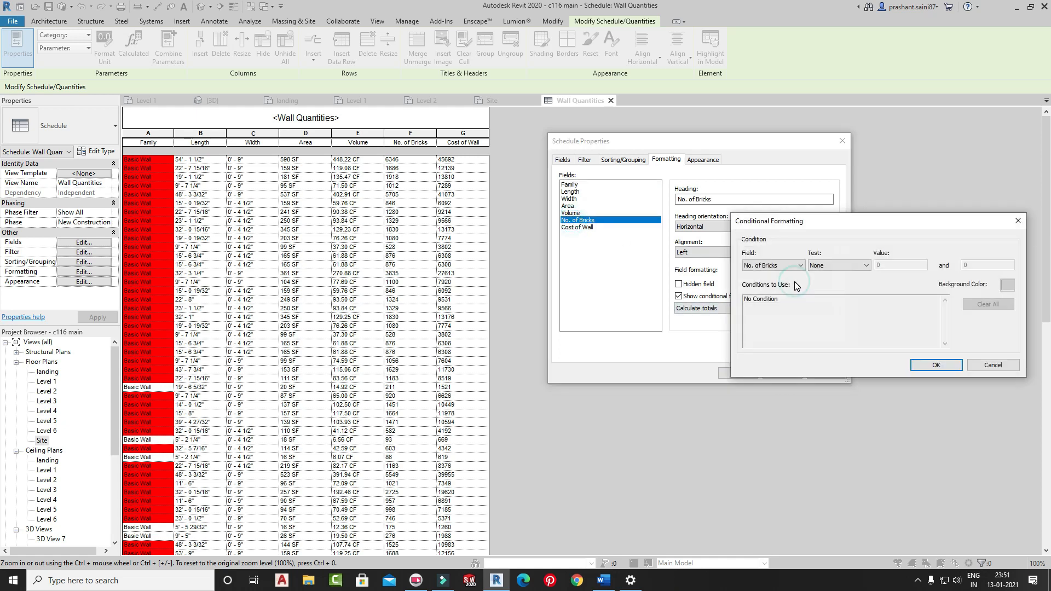
pyautogui.click(821, 266)
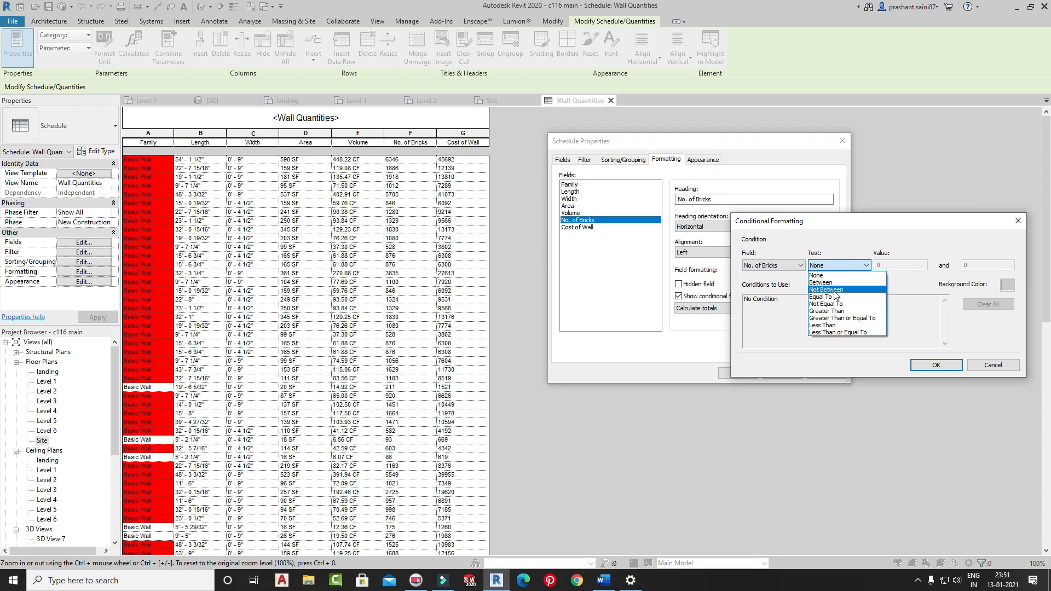
pyautogui.click(834, 298)
pyautogui.click(890, 266)
pyautogui.click(860, 266)
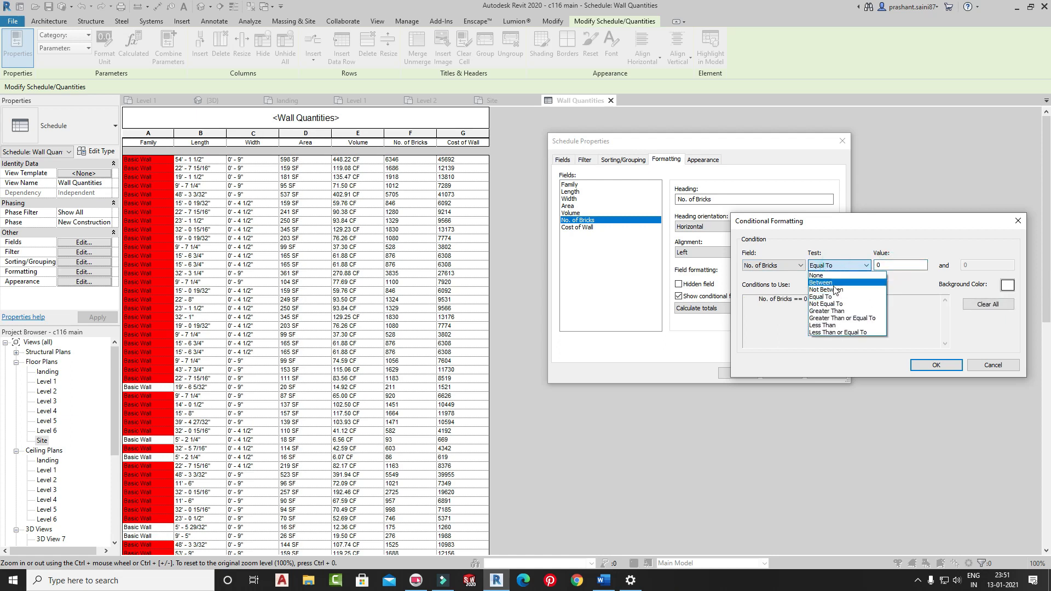
pyautogui.click(837, 321)
pyautogui.doubleClick(887, 265)
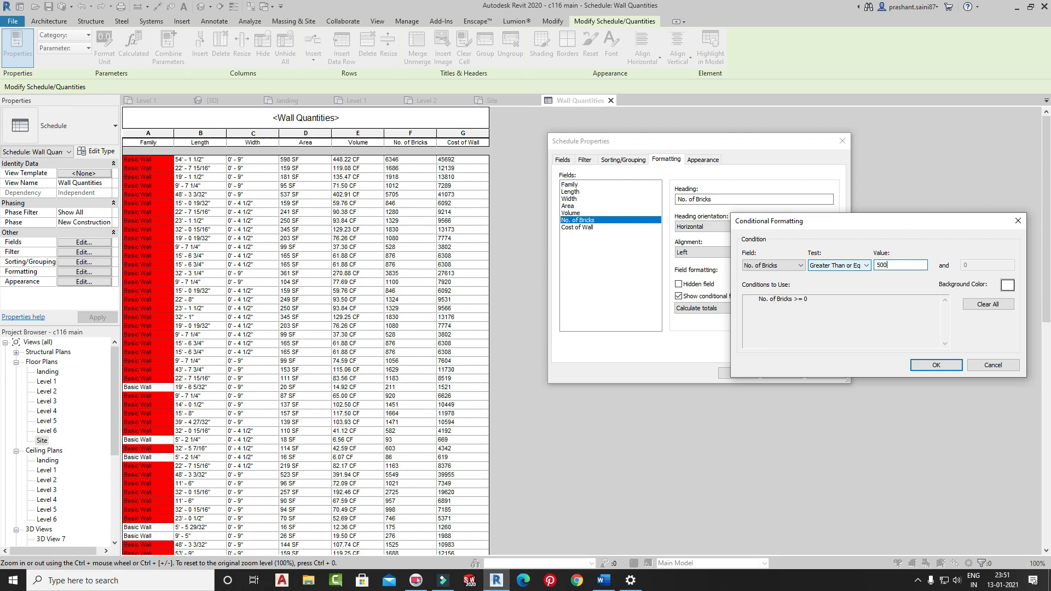
# - Set the No. of Bricks condition's background to red and apply it to the schedule
pyautogui.click(1007, 285)
pyautogui.click(764, 308)
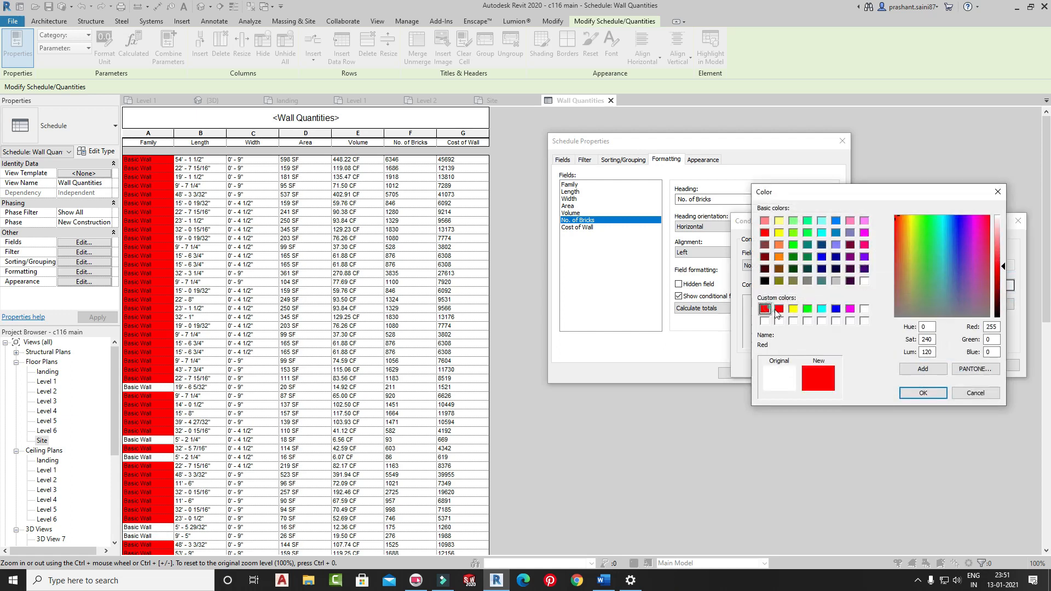
pyautogui.click(937, 400)
pyautogui.click(936, 365)
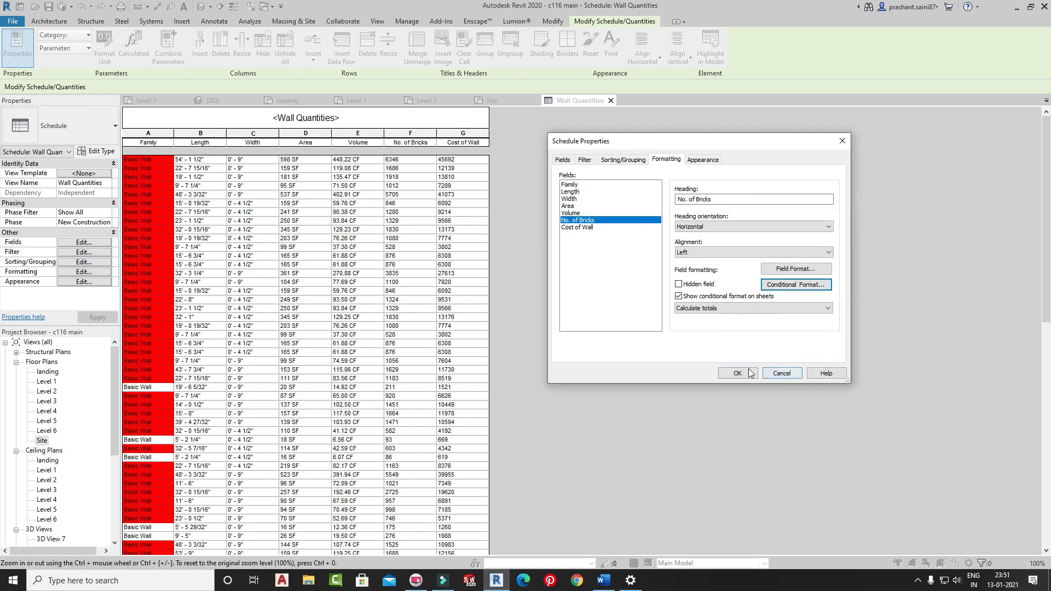
pyautogui.click(744, 372)
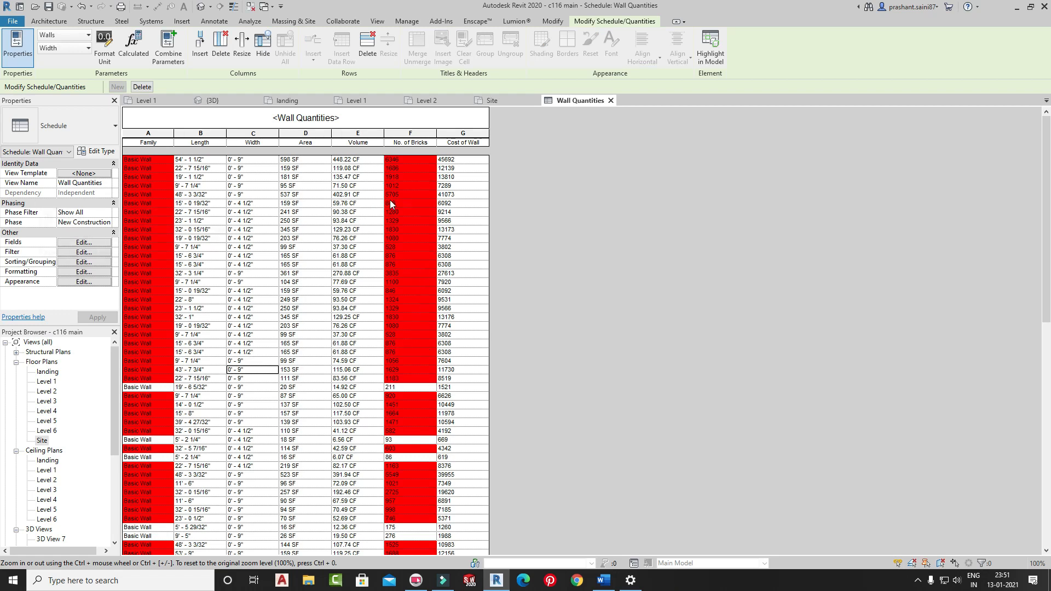
# - Change the background colour of the No. of Bricks field's condition to green and apply it to the schedule
pyautogui.click(84, 281)
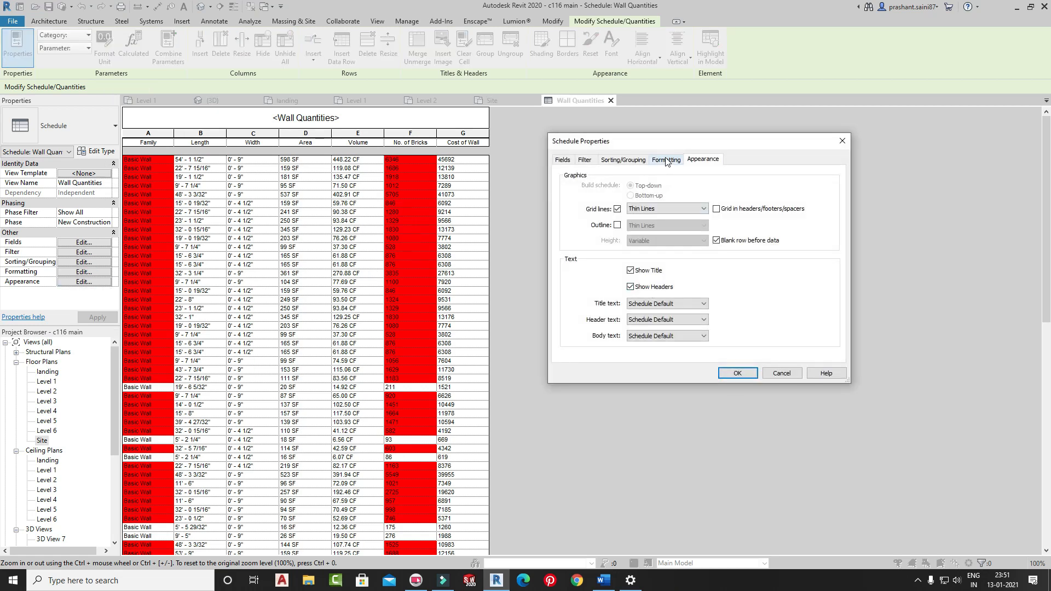
pyautogui.click(666, 160)
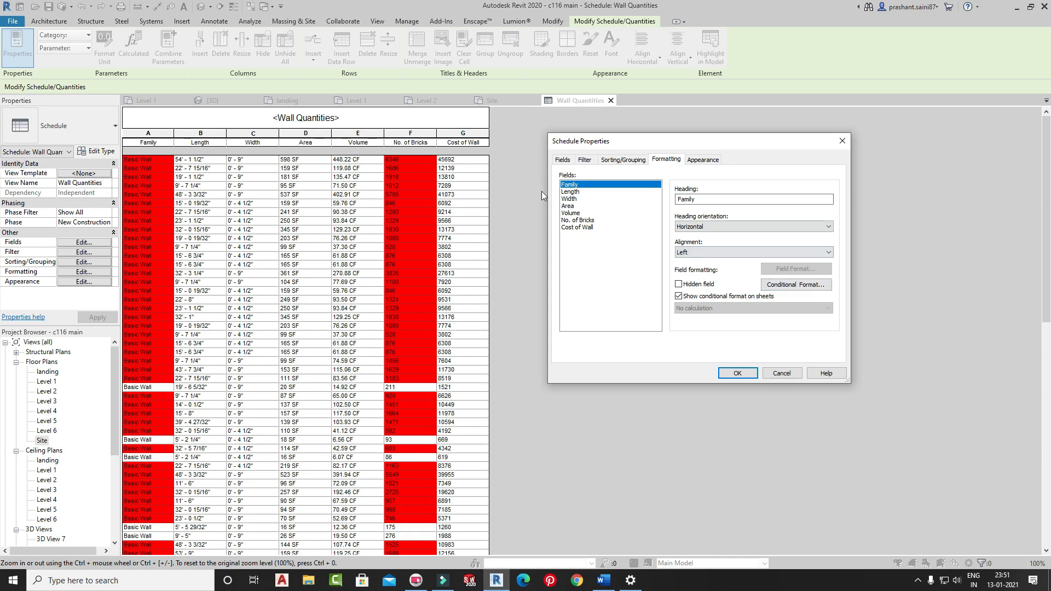
pyautogui.click(577, 220)
pyautogui.click(791, 284)
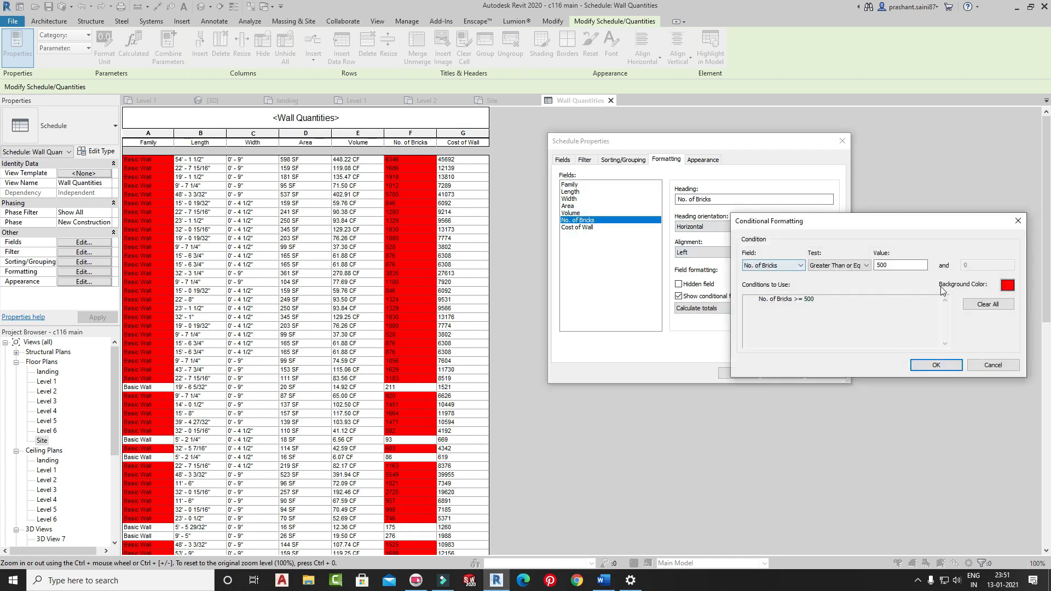
pyautogui.click(1007, 285)
pyautogui.click(793, 256)
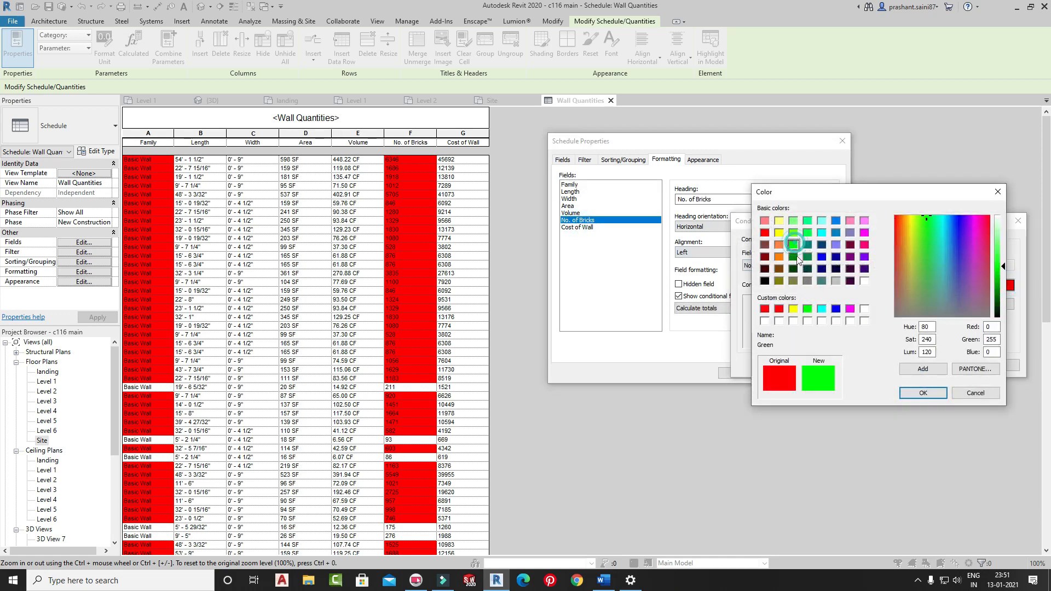
pyautogui.click(921, 392)
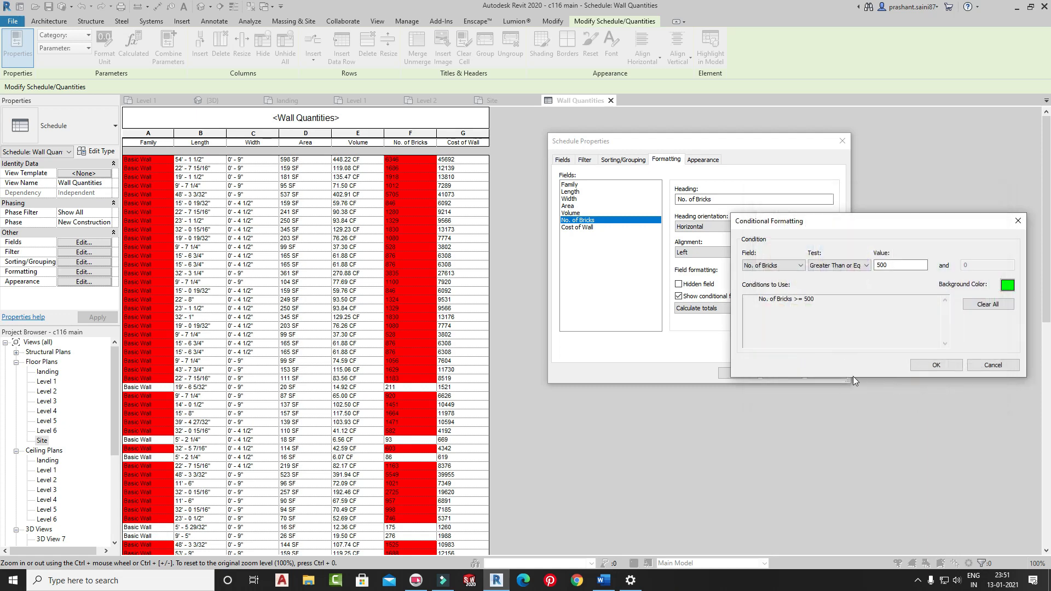
pyautogui.click(925, 365)
pyautogui.click(739, 373)
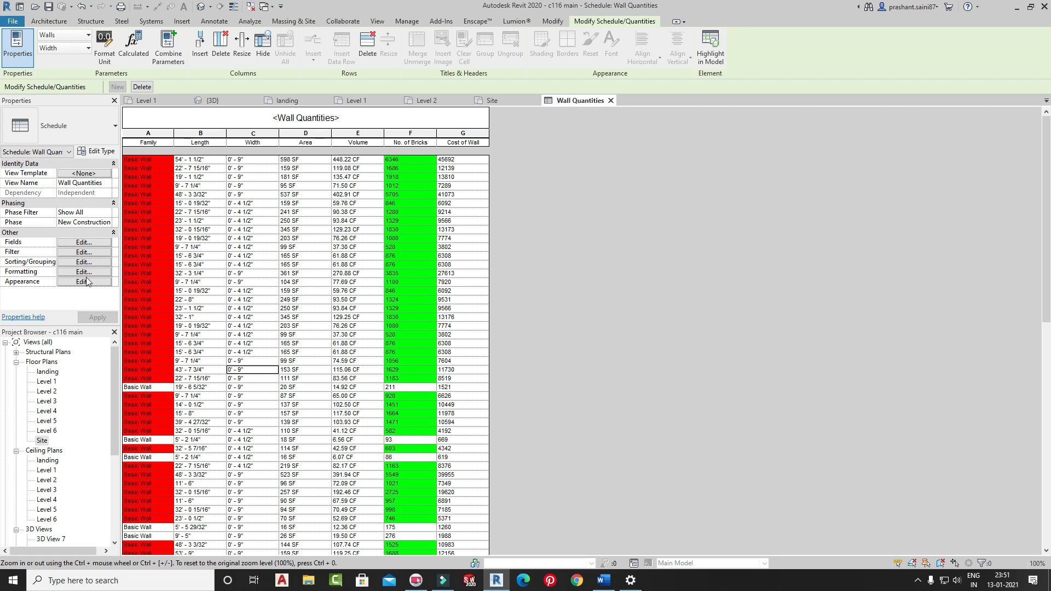
# - Add a conditional format to the Area field that tests Area for Greater Than 100 SF
pyautogui.click(84, 272)
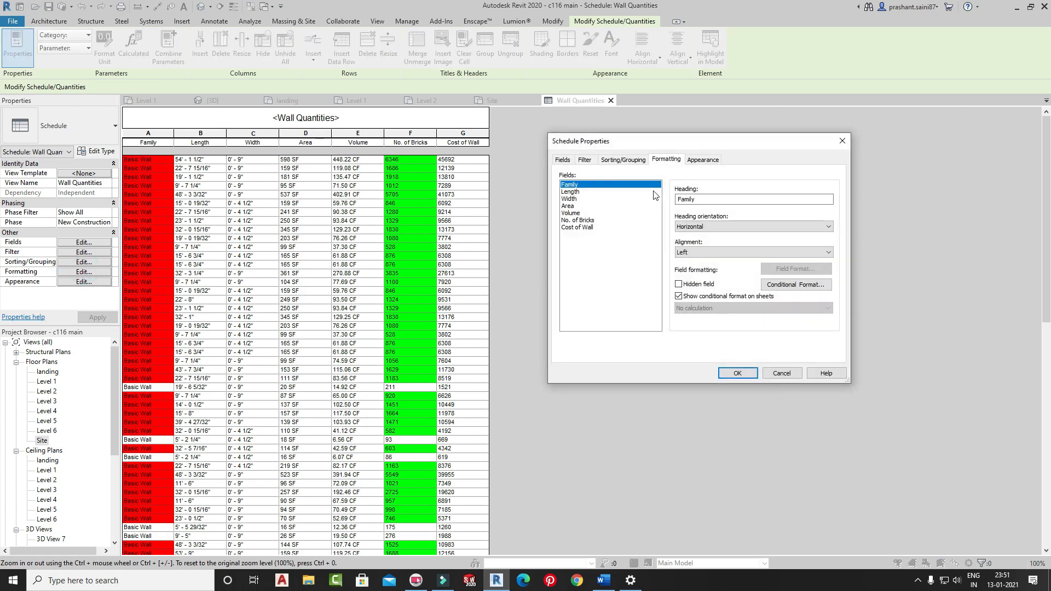
pyautogui.click(567, 205)
pyautogui.click(795, 269)
pyautogui.click(532, 310)
pyautogui.click(793, 284)
pyautogui.click(787, 265)
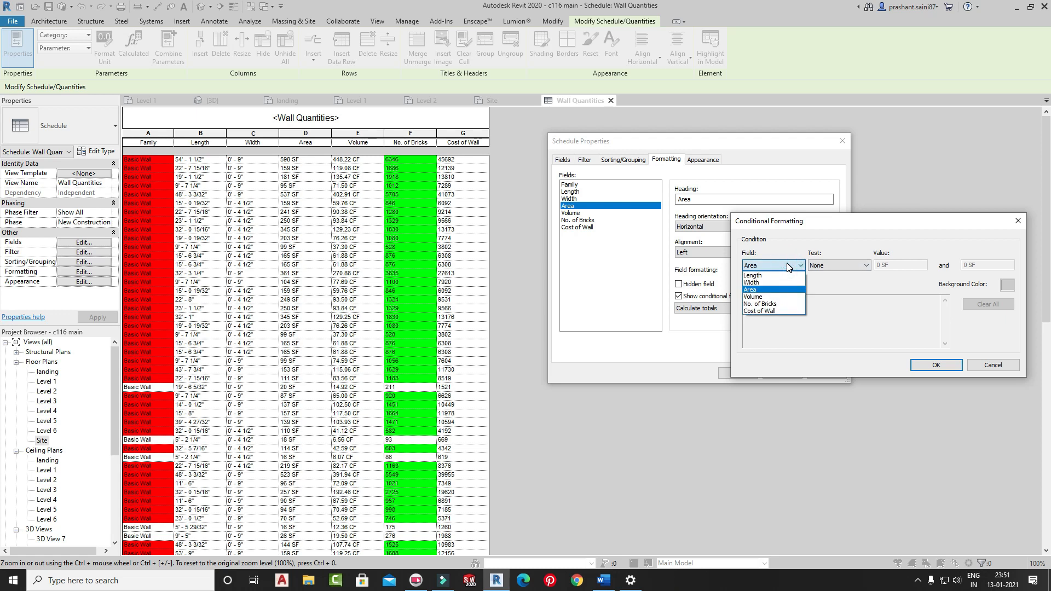
pyautogui.click(767, 290)
pyautogui.click(819, 266)
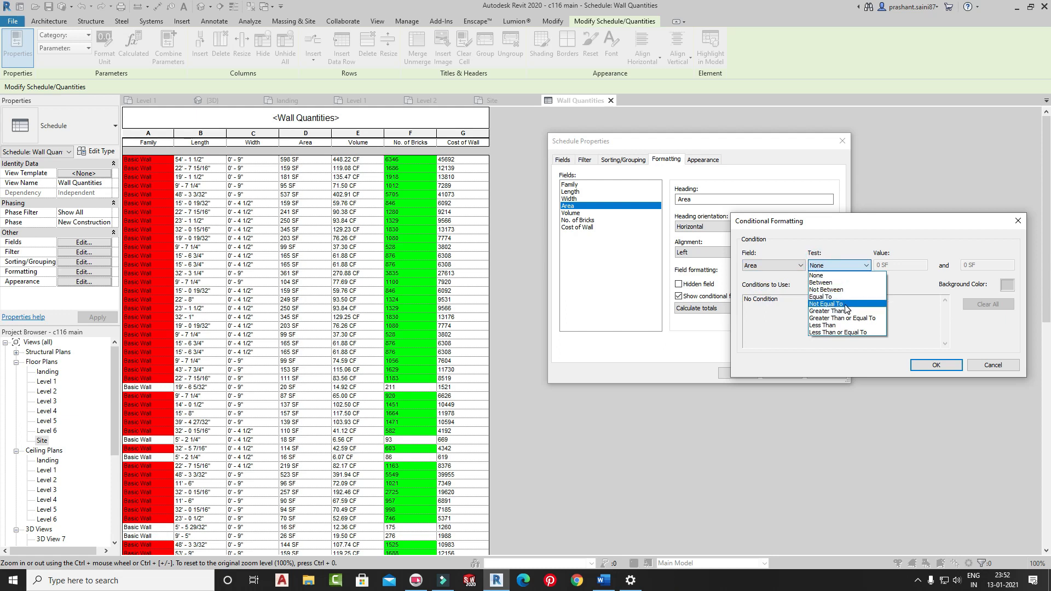
pyautogui.click(829, 311)
pyautogui.click(901, 265)
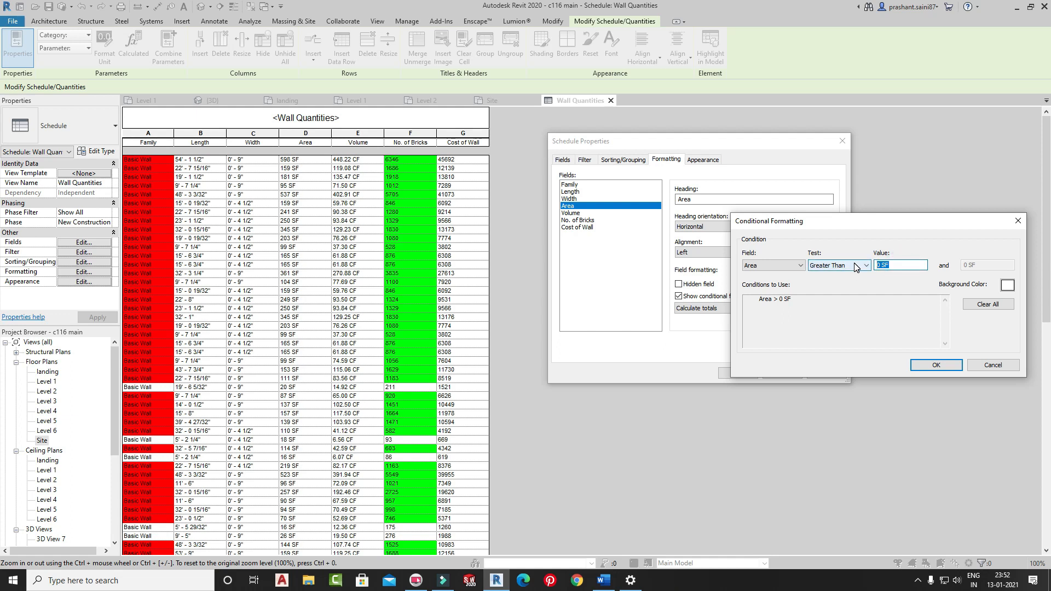
pyautogui.write('100')
# - Give the Area condition a cyan background, apply it, and review the highlighted rows throughout the schedule
pyautogui.click(1006, 285)
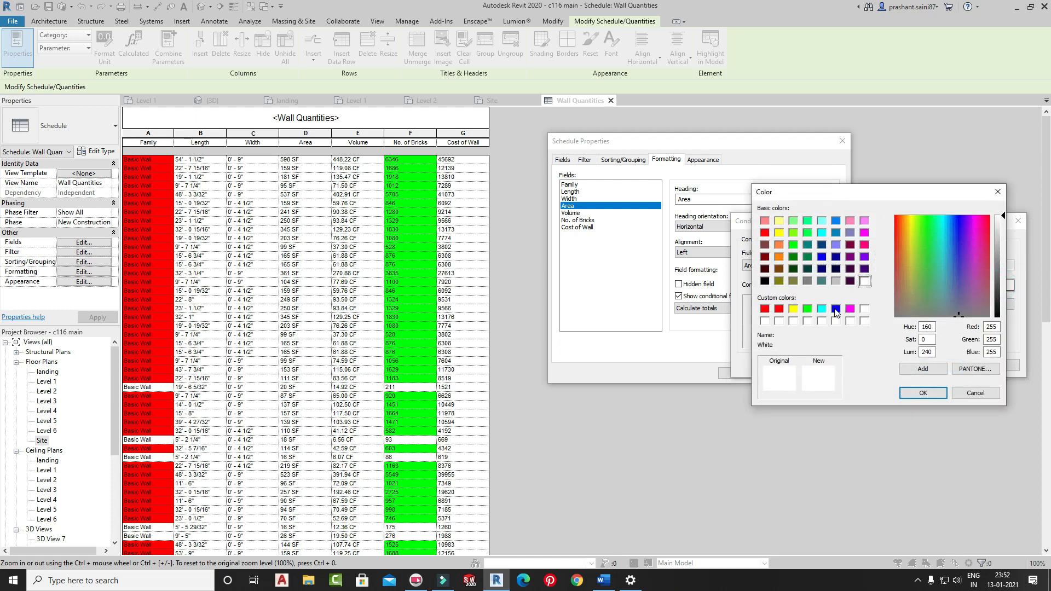
pyautogui.click(820, 309)
pyautogui.click(923, 393)
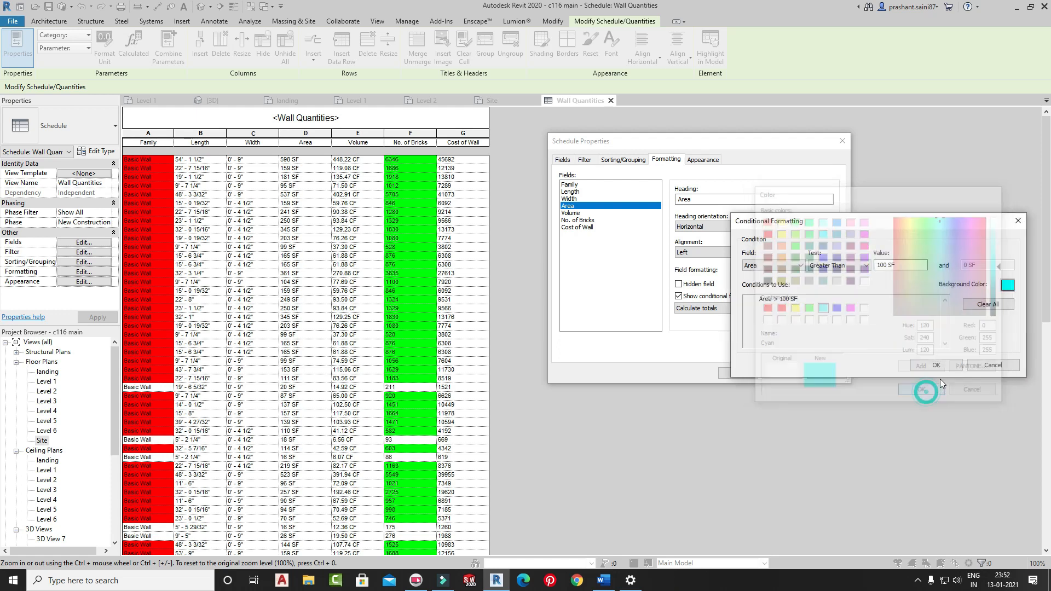
pyautogui.click(936, 366)
pyautogui.click(739, 373)
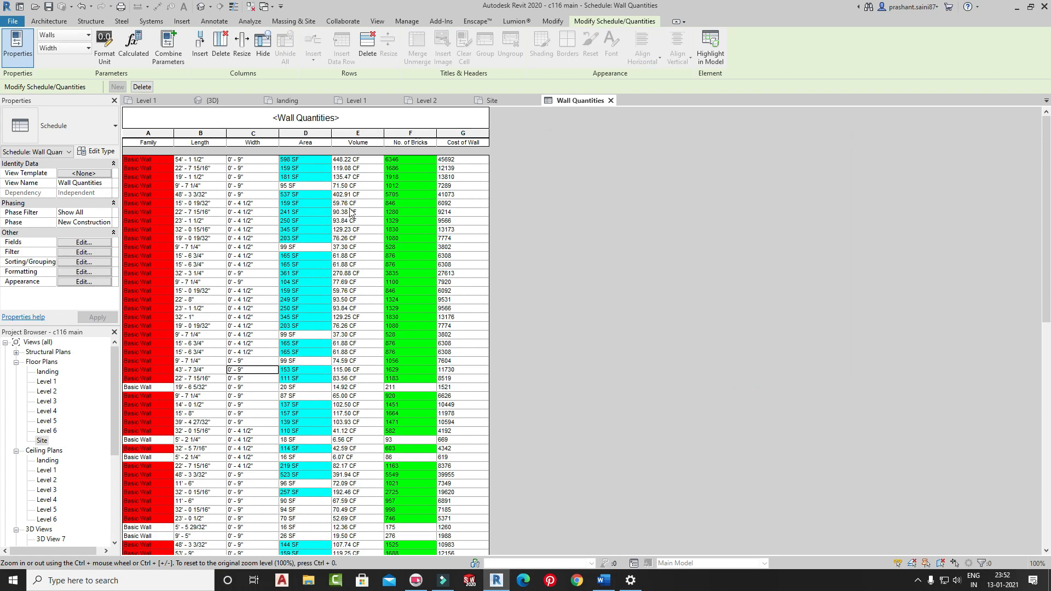
pyautogui.scroll(-10, 311, 294)
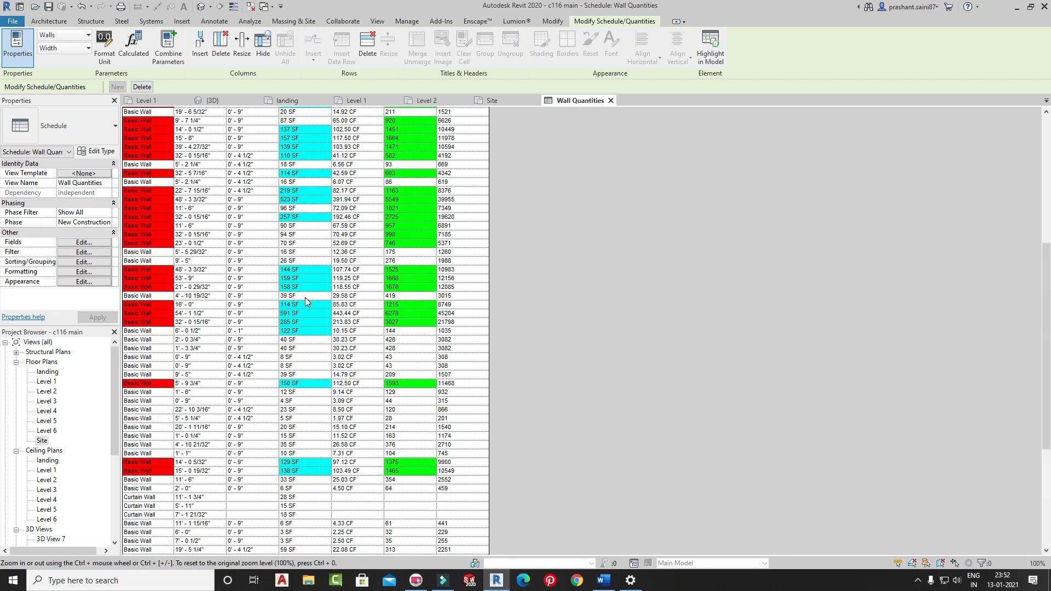
pyautogui.scroll(10, 304, 297)
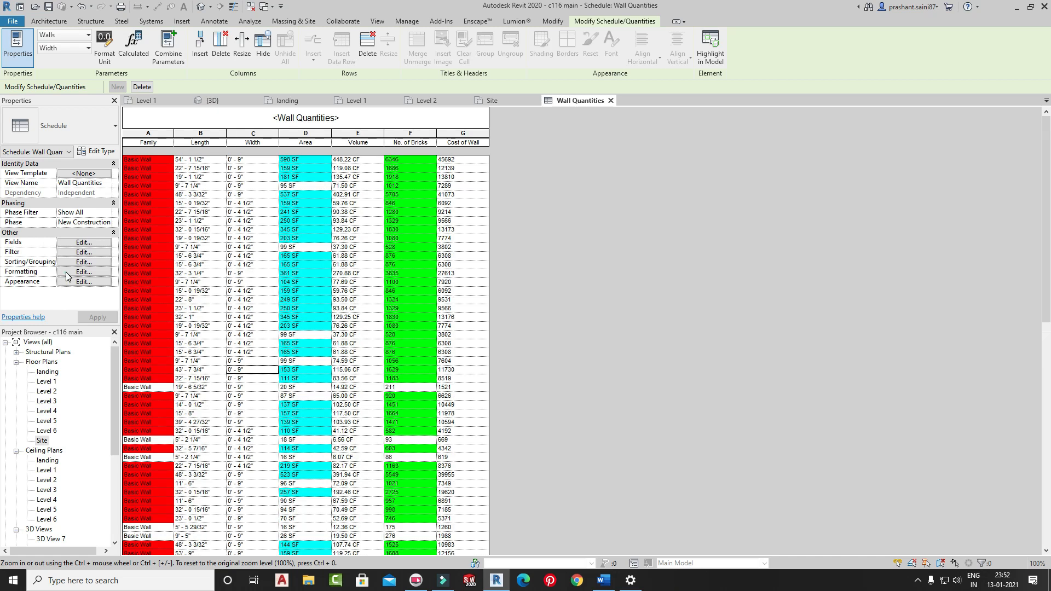
# - Hide the Wall Quantities schedule's title through its appearance settings
pyautogui.click(83, 272)
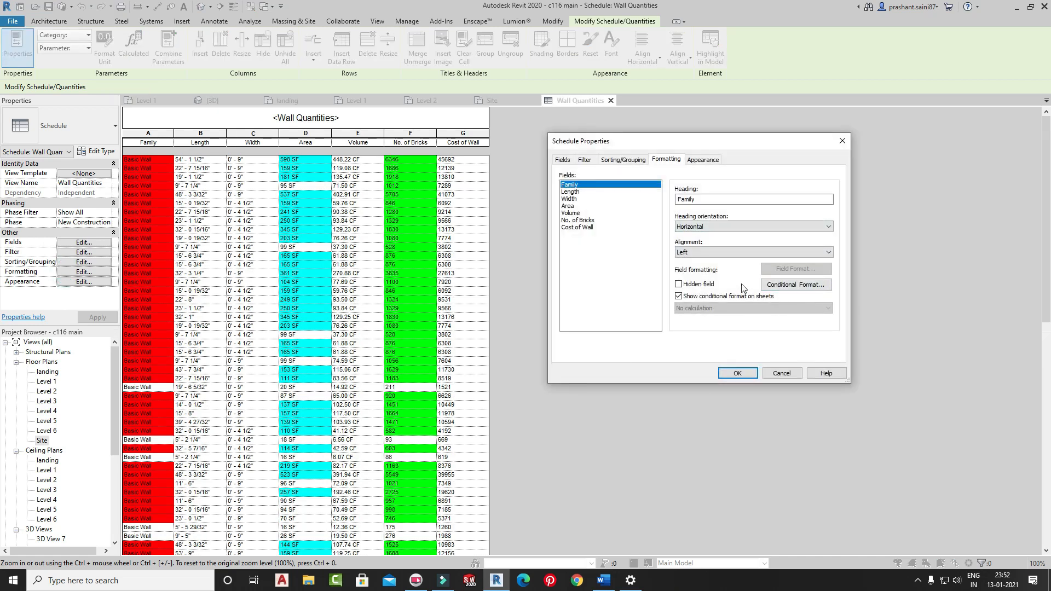
pyautogui.click(702, 163)
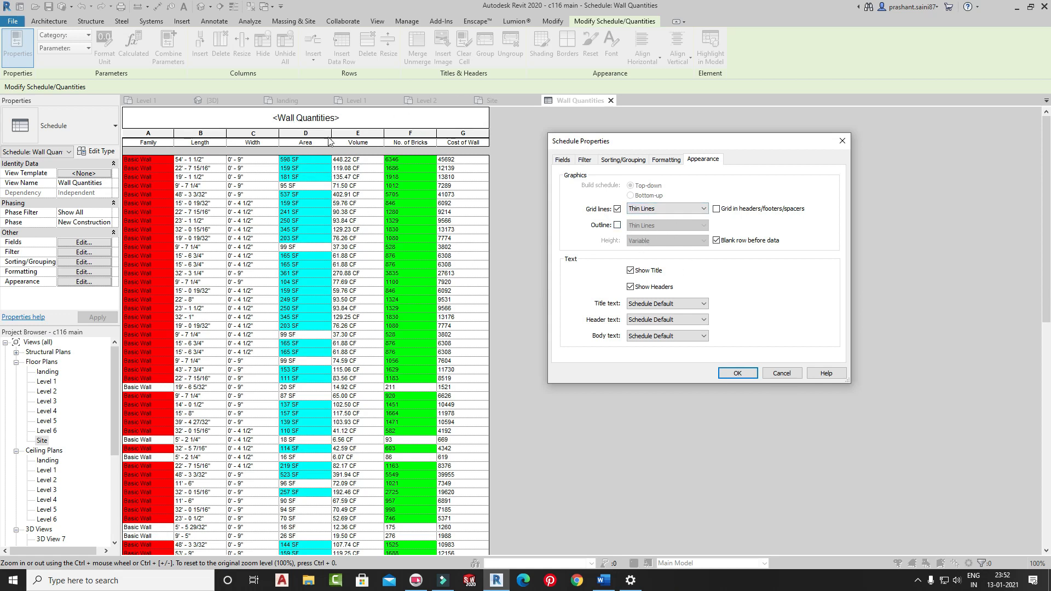
pyautogui.click(634, 277)
pyautogui.click(749, 368)
# - Show the schedule's title again and hide the column headers instead
pyautogui.click(82, 281)
pyautogui.click(632, 270)
pyautogui.click(632, 287)
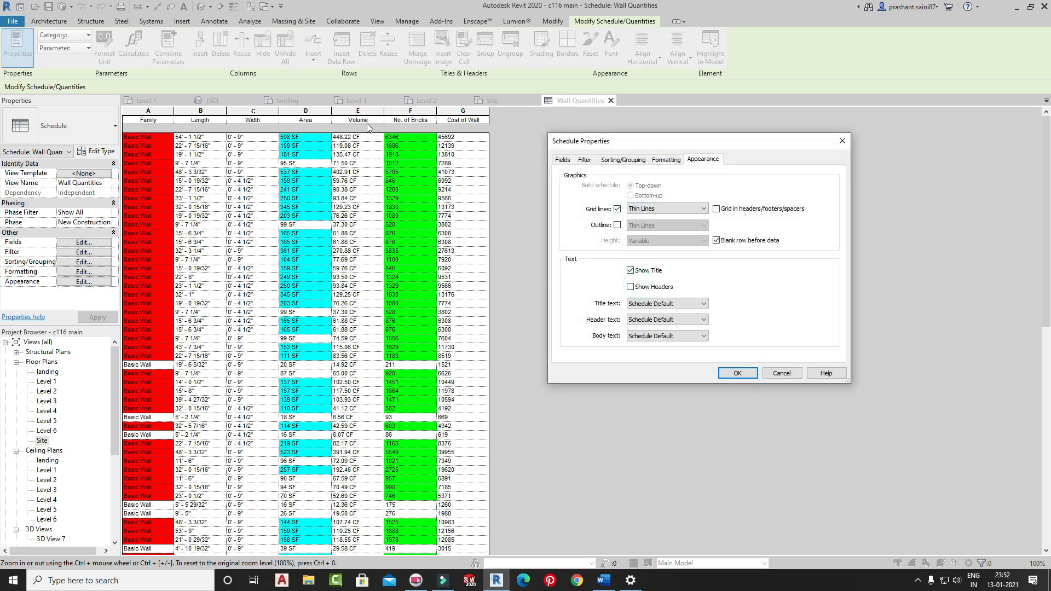
pyautogui.click(721, 372)
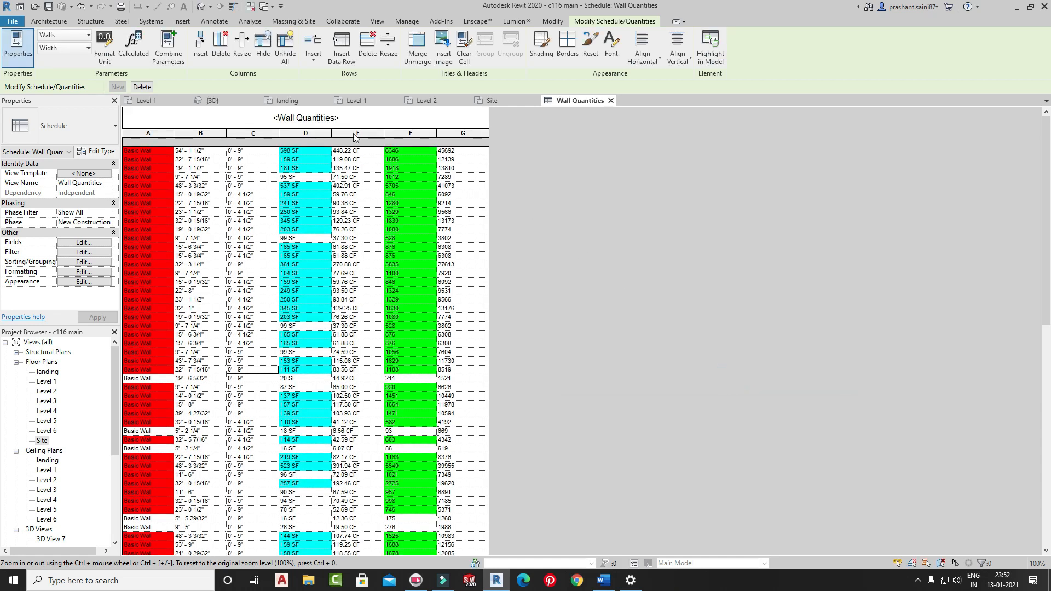
# - Show the column headers again and set the schedule's title text to 1/4" Arial
pyautogui.click(84, 281)
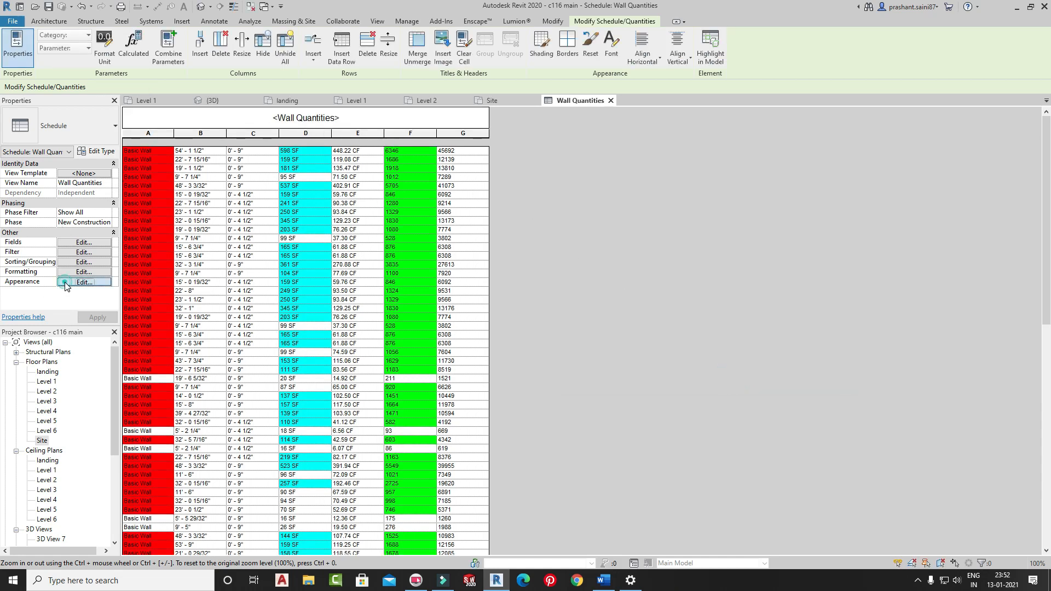
pyautogui.click(640, 287)
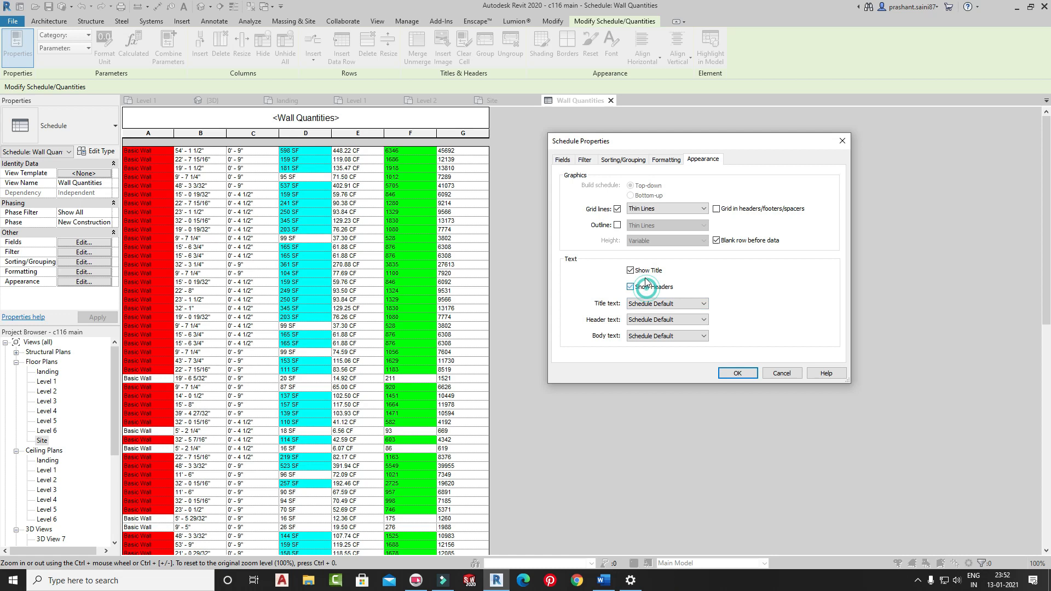
pyautogui.click(651, 305)
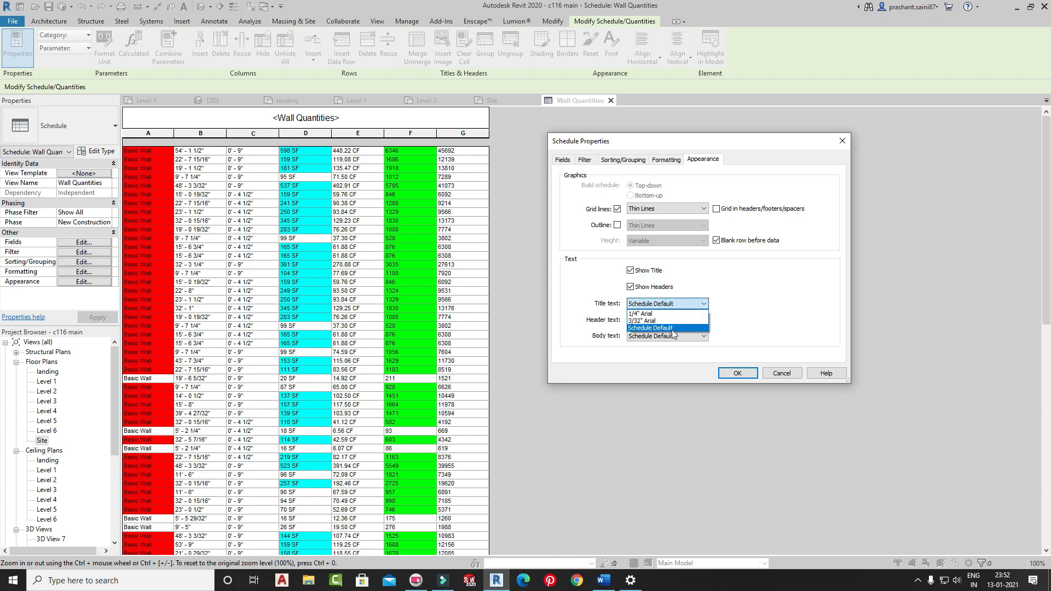
pyautogui.click(656, 314)
pyautogui.click(733, 371)
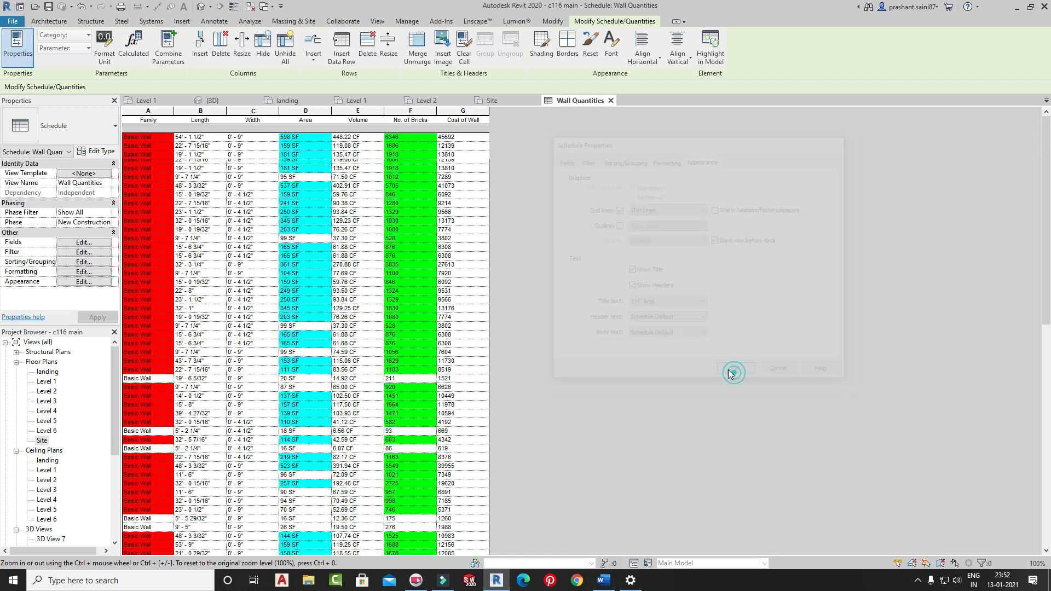
pyautogui.click(90, 282)
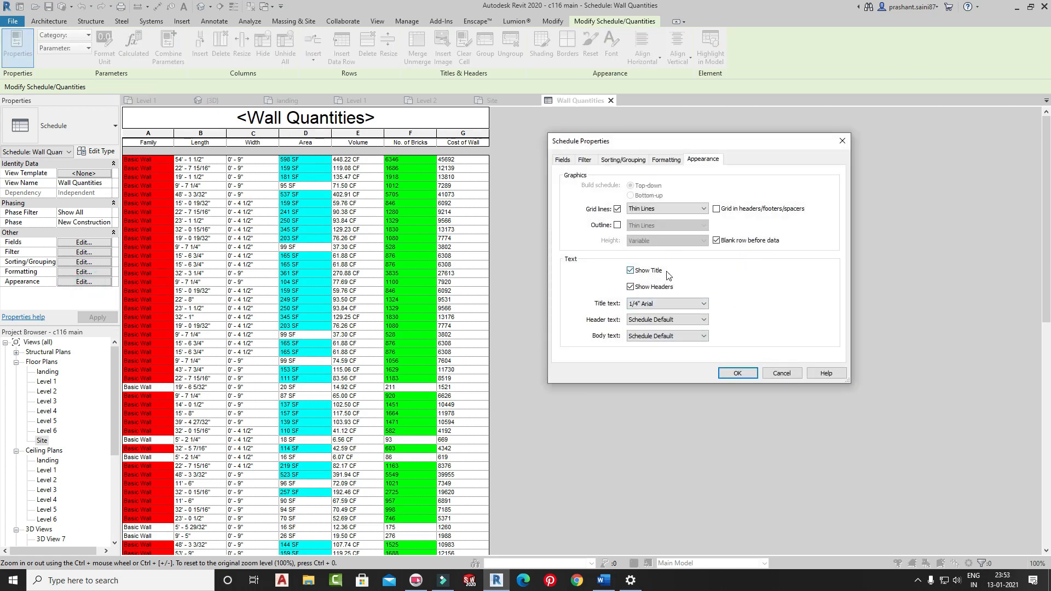
pyautogui.click(738, 374)
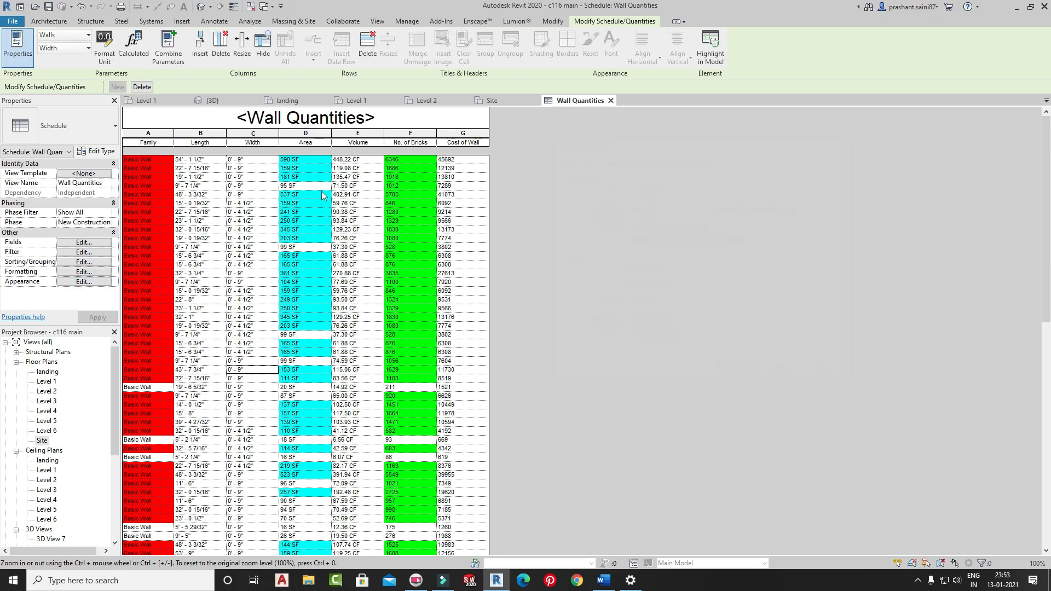
# - Try to insert a column with the schedule's title cell selected
pyautogui.click(203, 118)
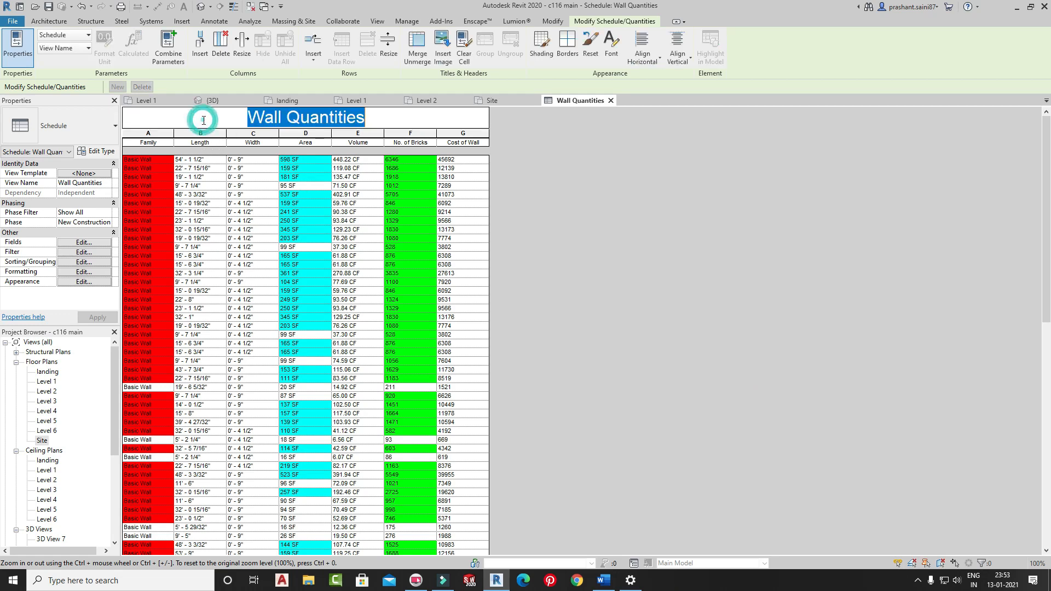
pyautogui.click(198, 48)
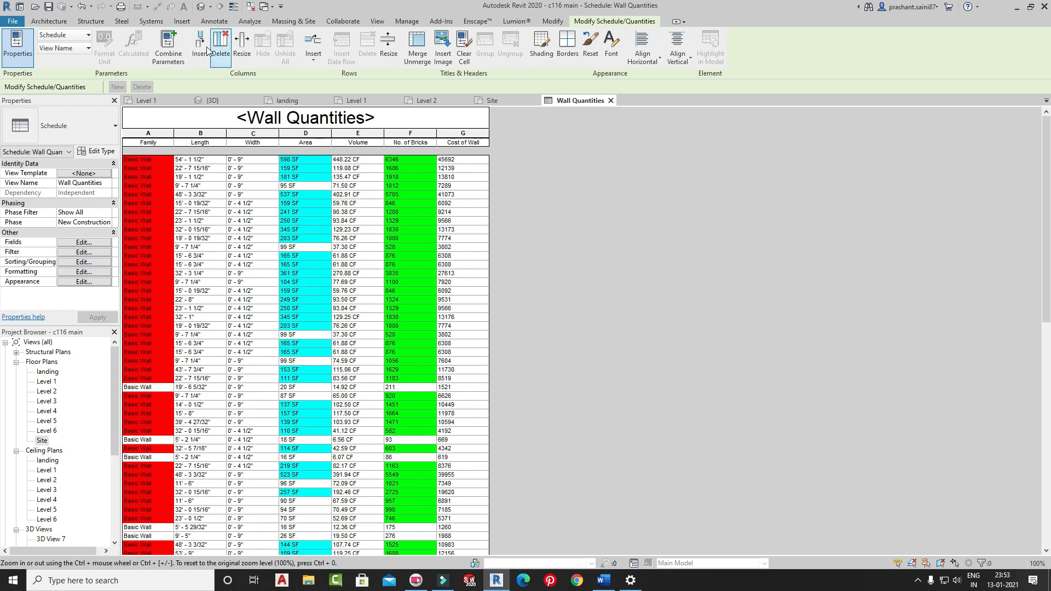
pyautogui.click(650, 209)
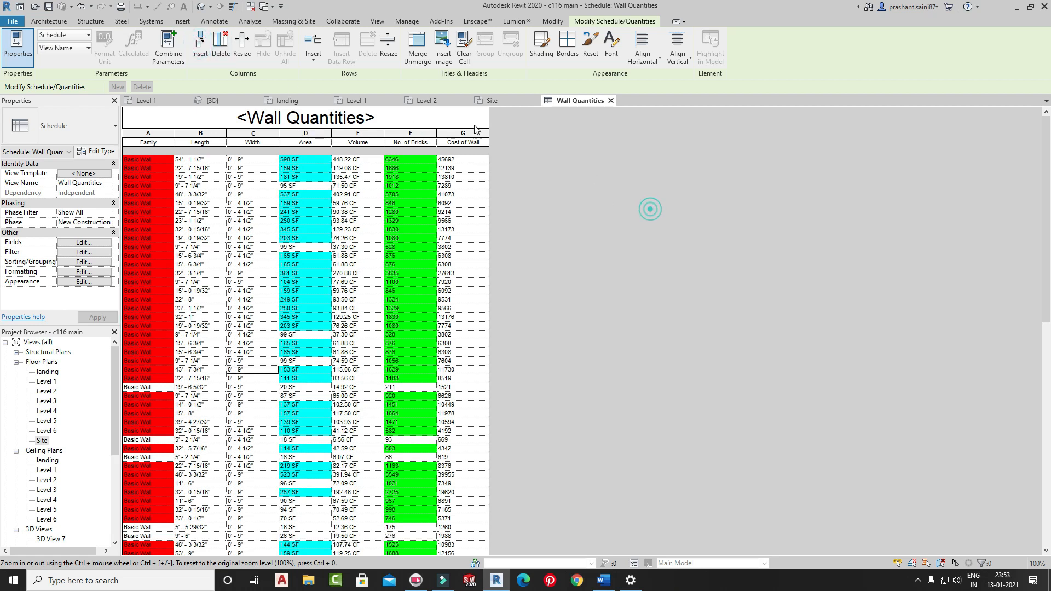
pyautogui.click(458, 116)
pyautogui.click(203, 50)
pyautogui.click(369, 116)
pyautogui.click(200, 48)
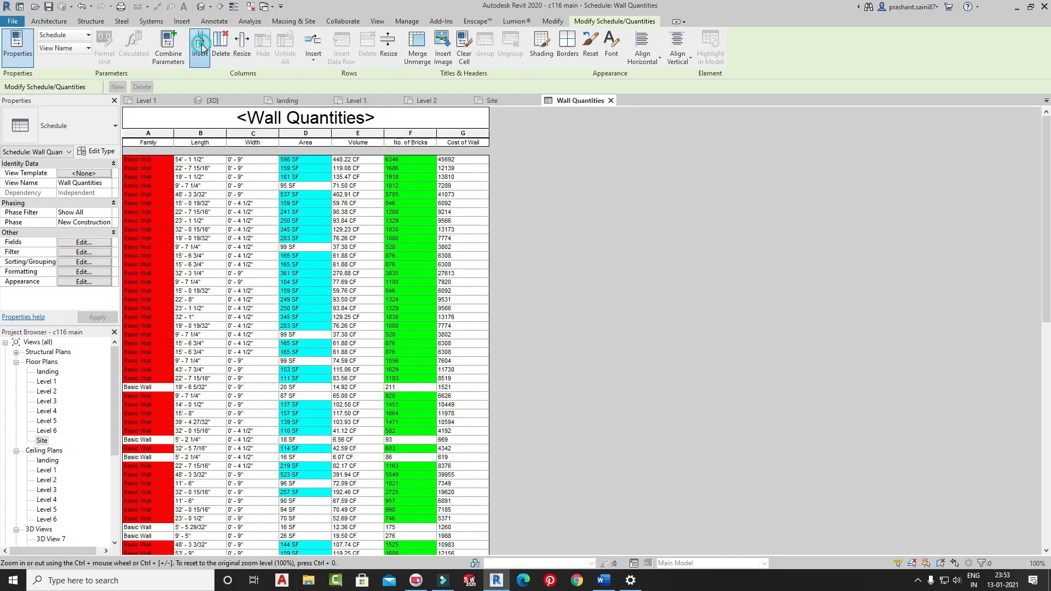
pyautogui.click(592, 302)
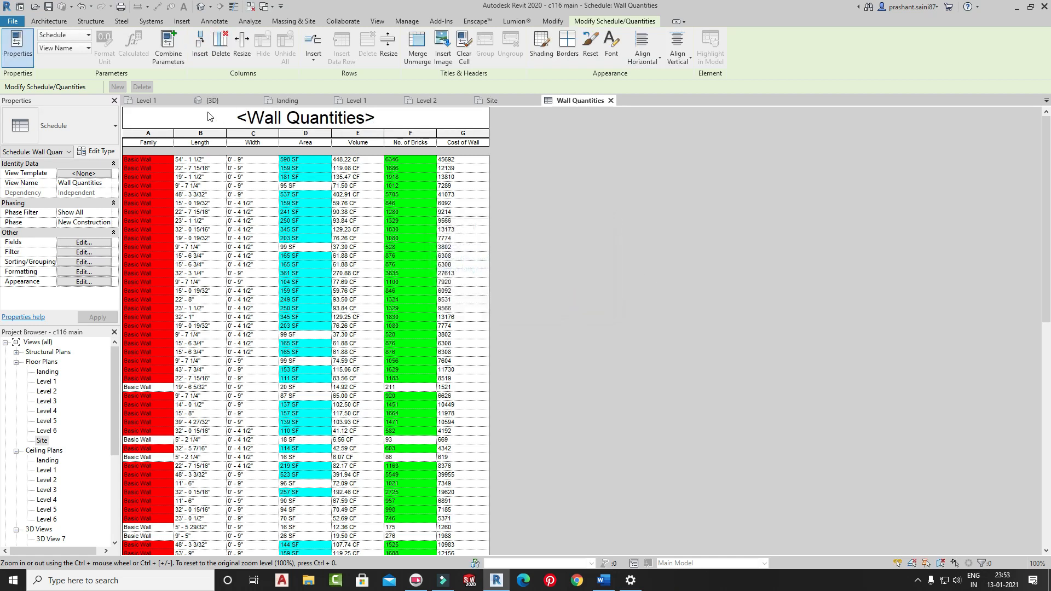
pyautogui.click(194, 115)
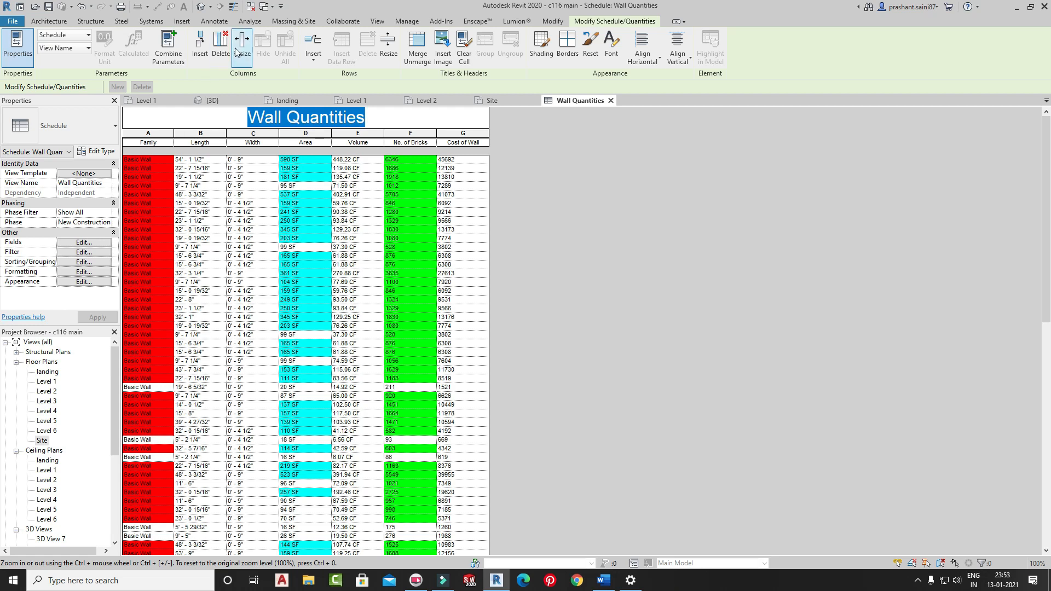
pyautogui.click(208, 143)
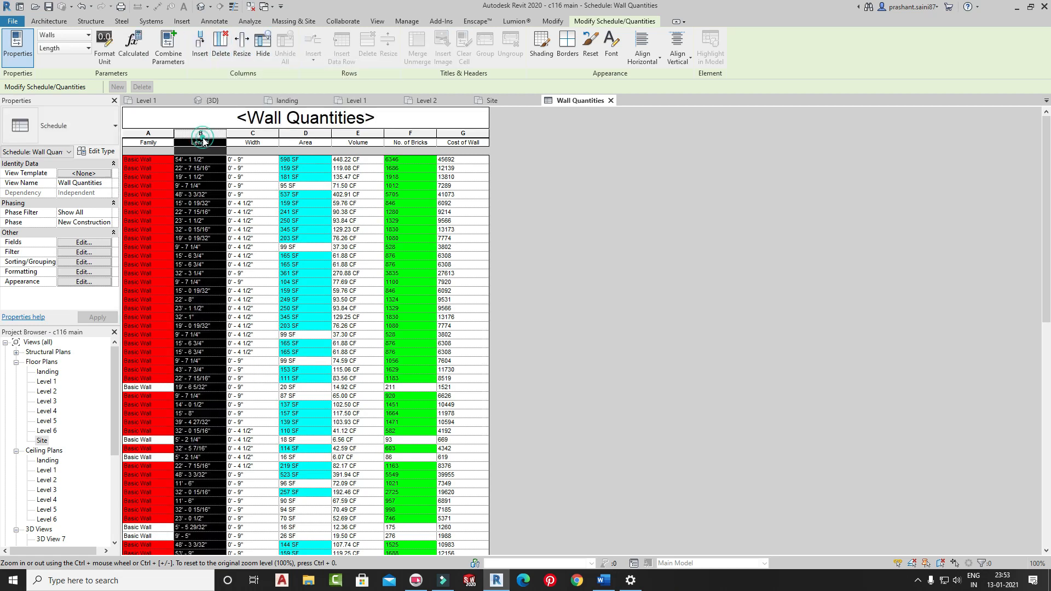
pyautogui.moveTo(170, 143); pyautogui.dragTo(445, 145)
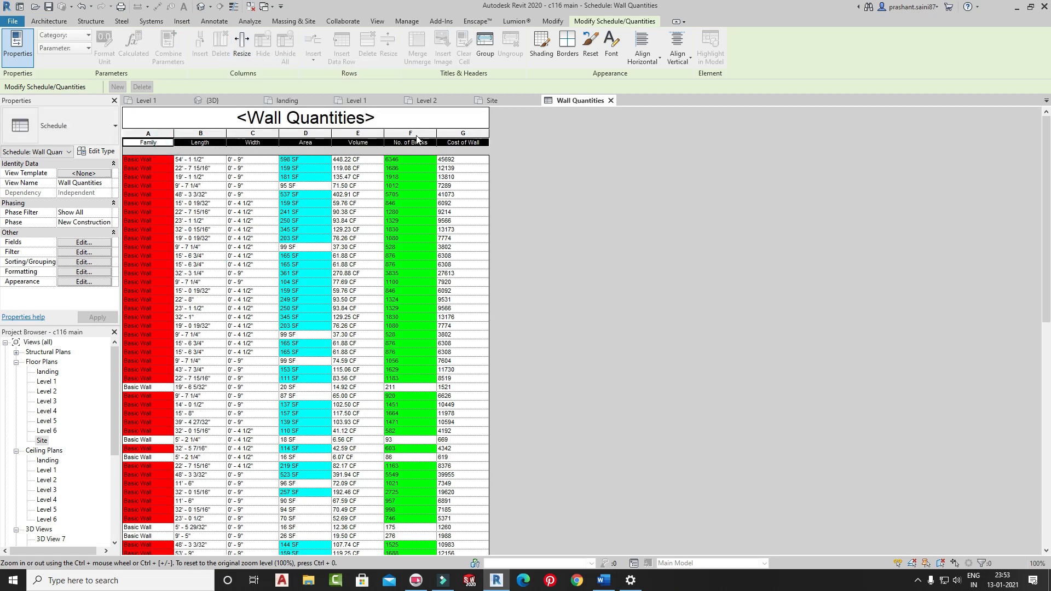
# - Insert a column for the Count field after Cost of Wall in the schedule
pyautogui.click(393, 168)
pyautogui.click(461, 169)
pyautogui.click(206, 49)
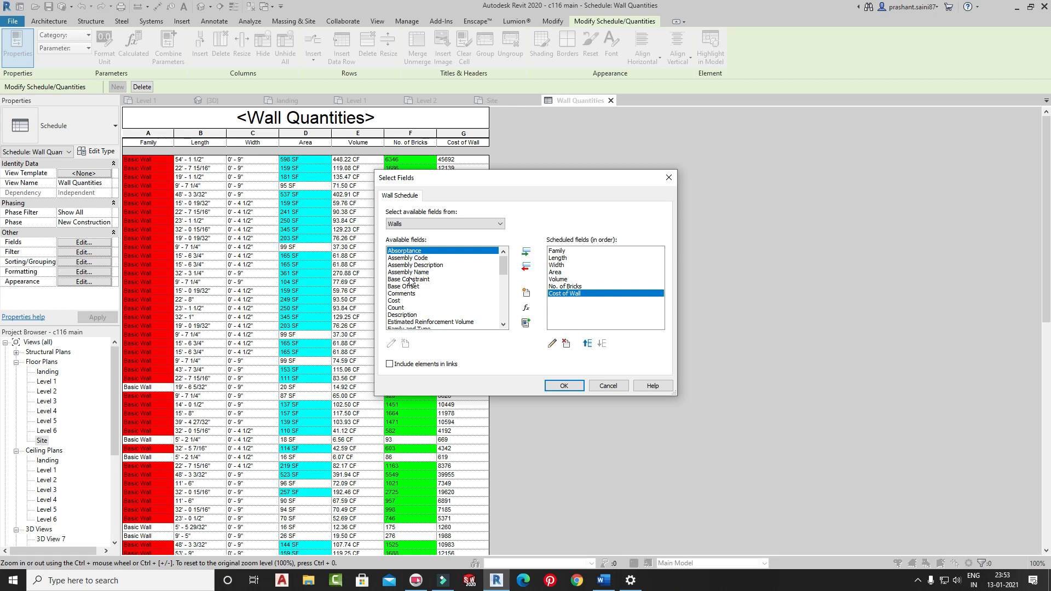
pyautogui.click(397, 301)
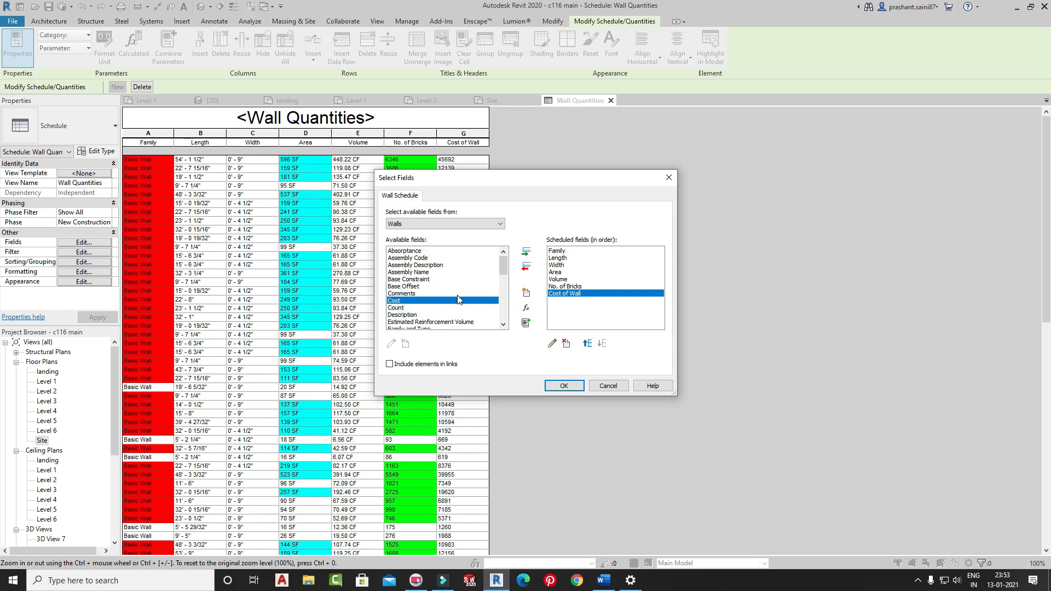
pyautogui.click(404, 308)
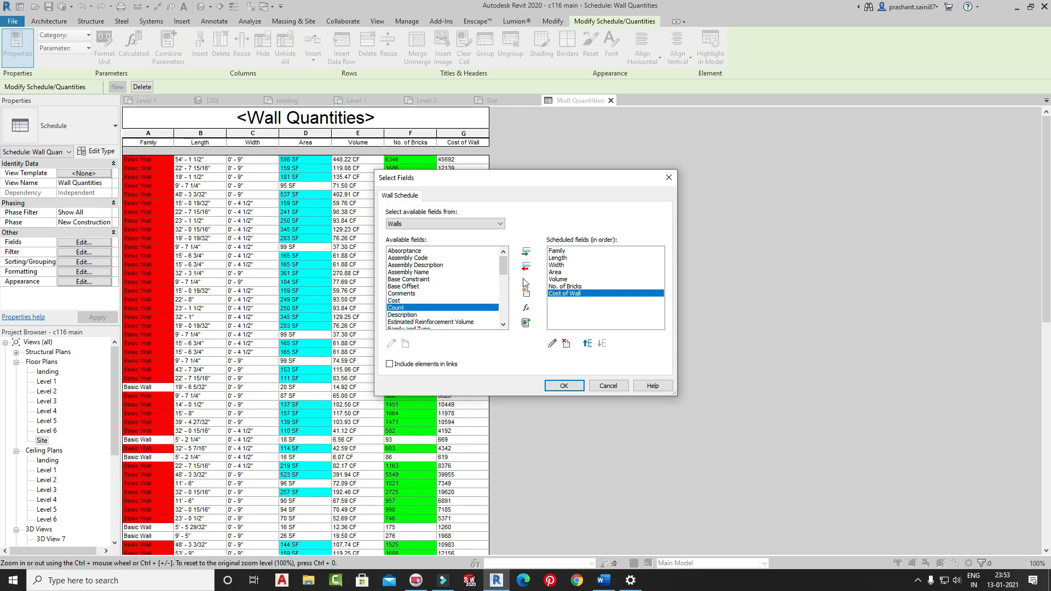
pyautogui.click(526, 252)
pyautogui.click(563, 386)
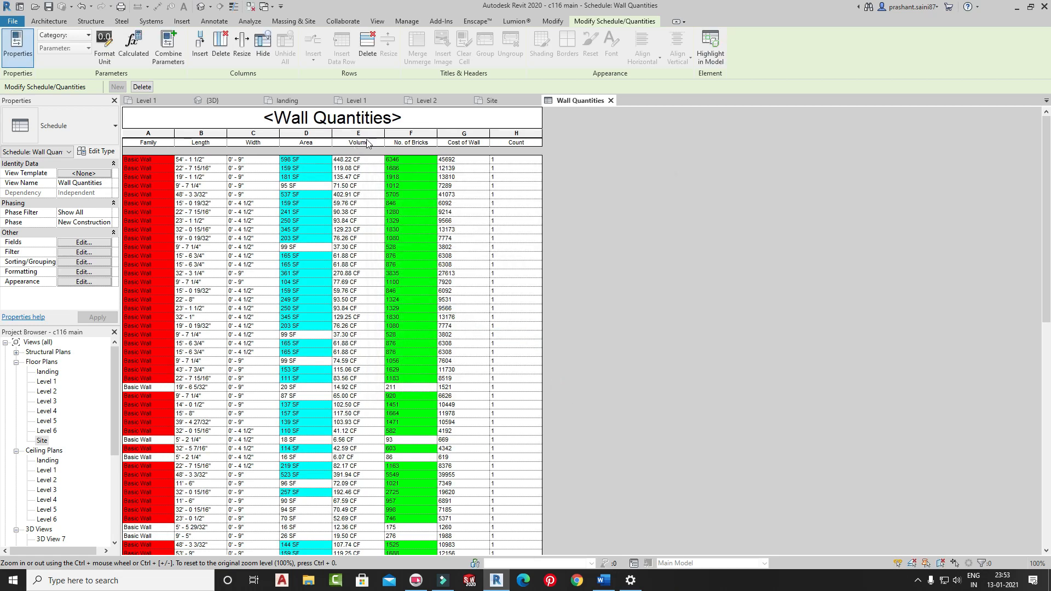
# - Delete the Count column from the schedule
pyautogui.click(516, 133)
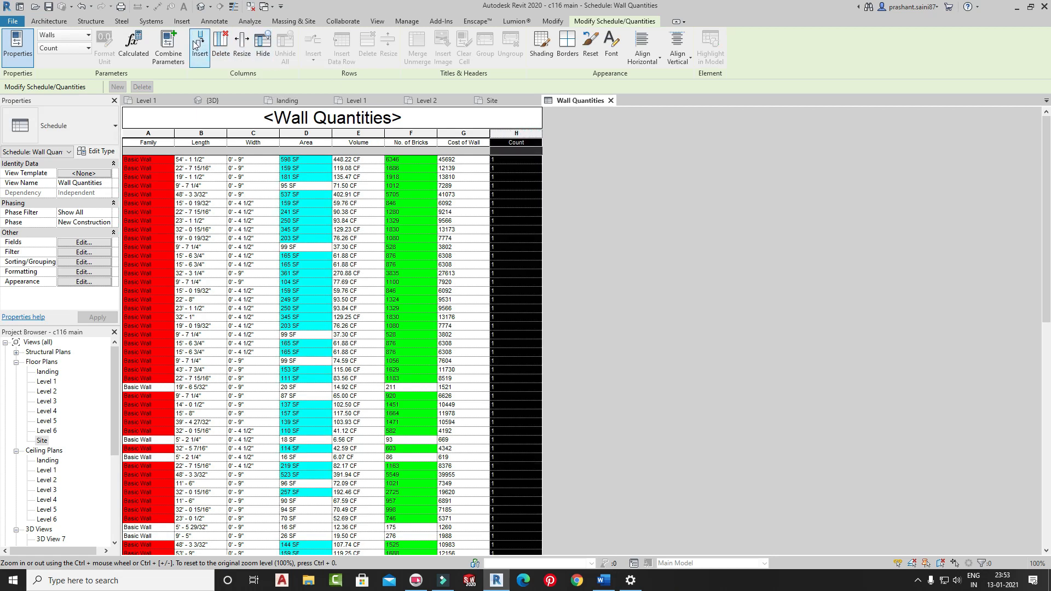
pyautogui.click(220, 47)
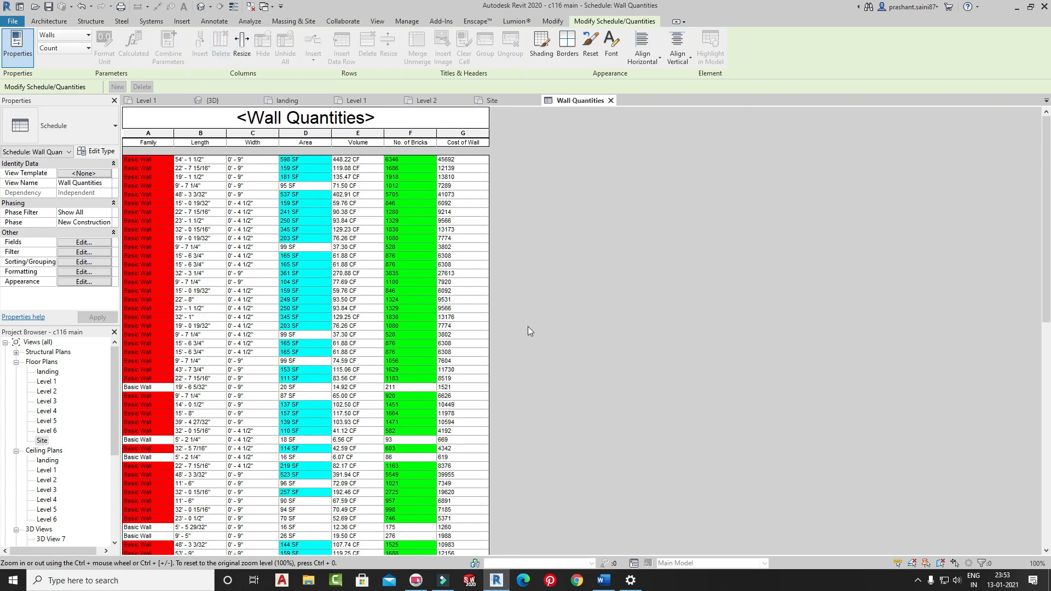
# - Hide the Cost of Wall column, look over the schedule, and unhide all columns
pyautogui.click(481, 159)
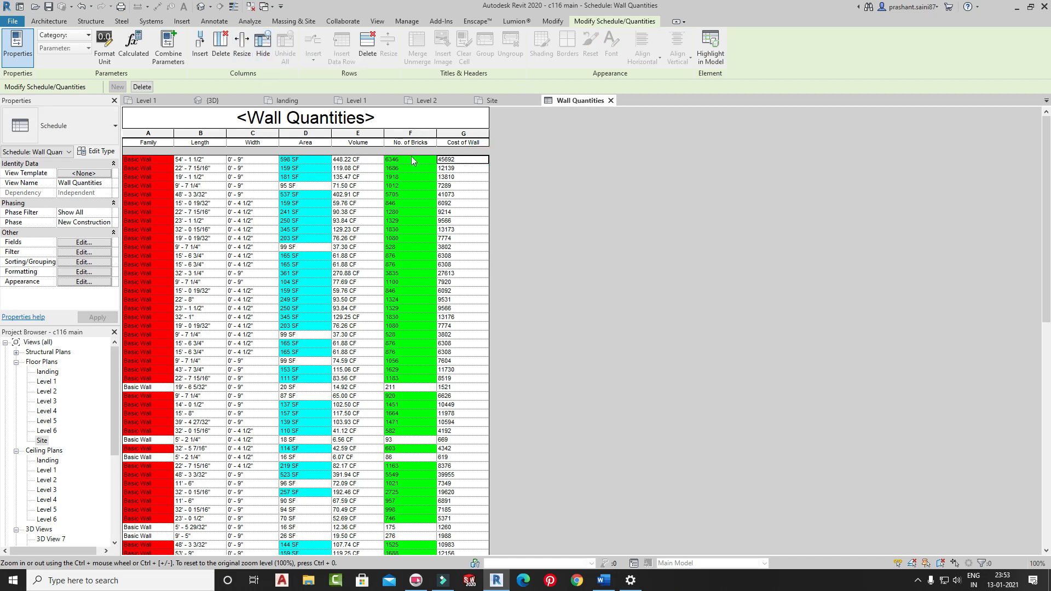
pyautogui.click(262, 48)
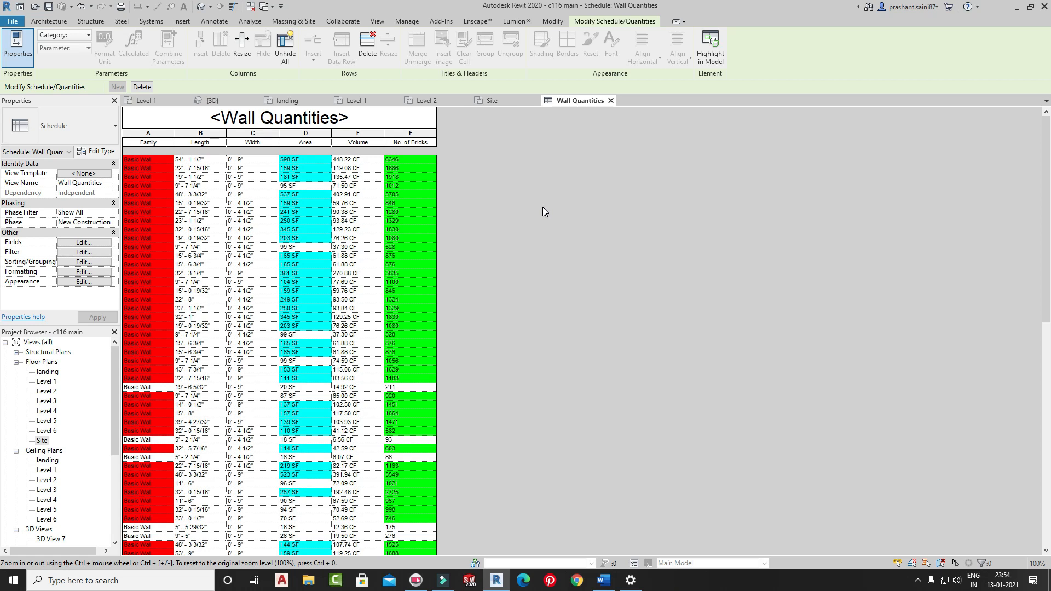
pyautogui.scroll(-5, 242, 432)
pyautogui.scroll(5, 241, 432)
pyautogui.click(277, 53)
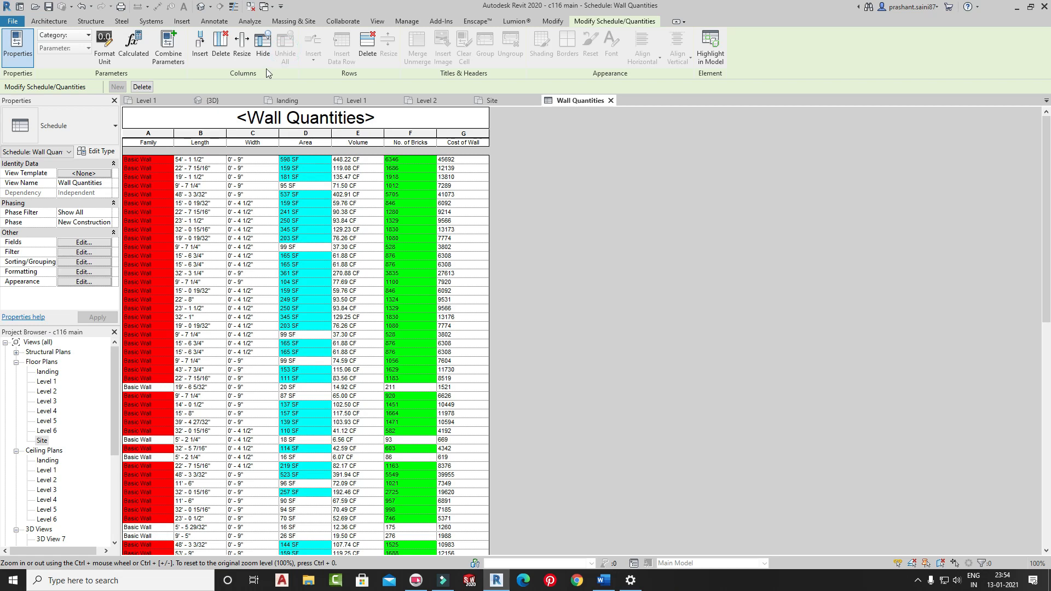
# - Insert a blank row below the schedule's title row
pyautogui.click(467, 186)
pyautogui.click(408, 118)
pyautogui.click(408, 118)
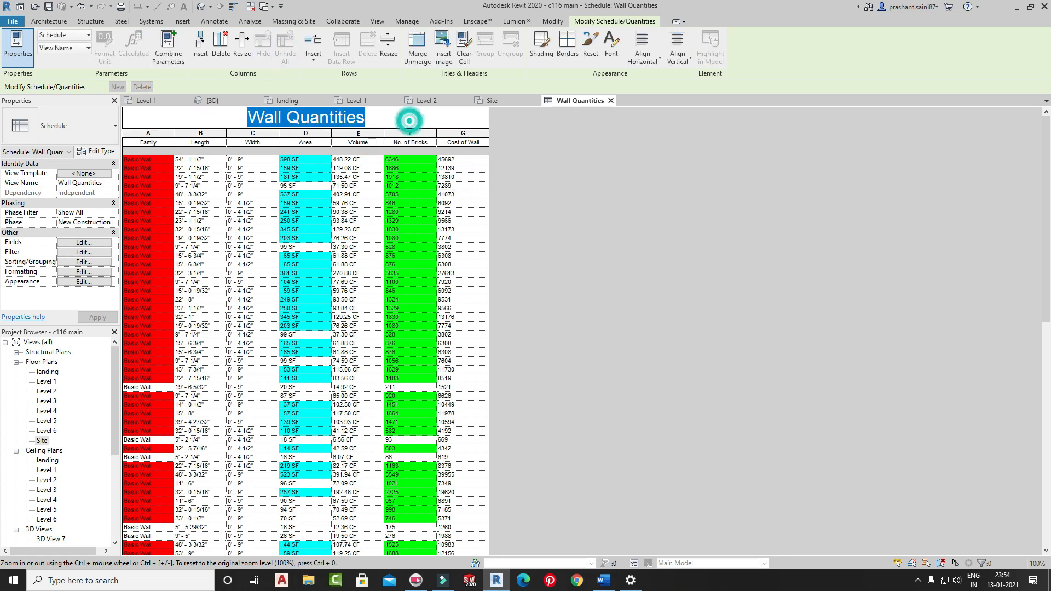
pyautogui.click(316, 59)
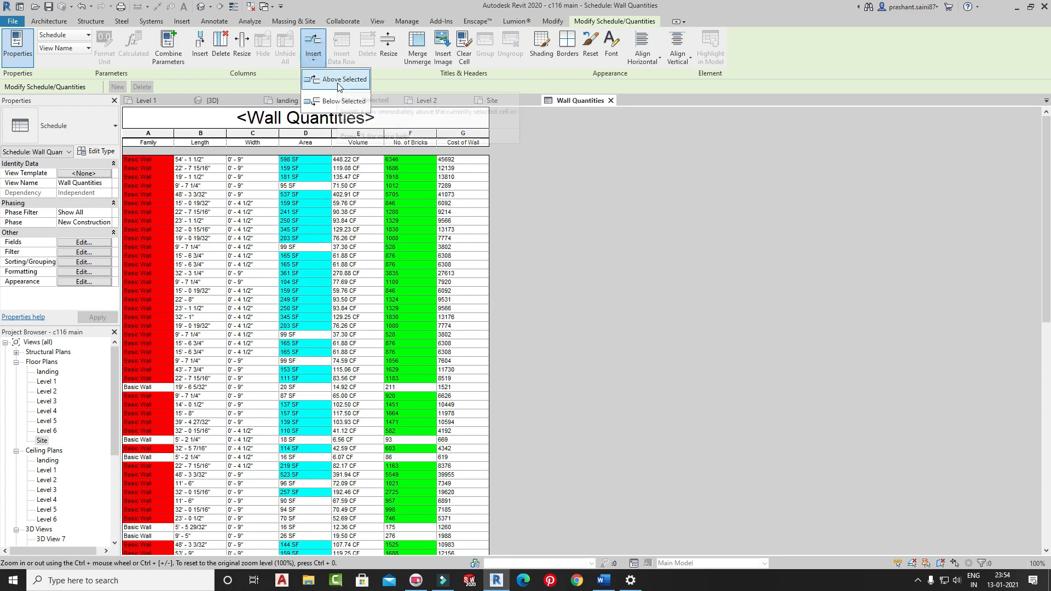
pyautogui.click(339, 81)
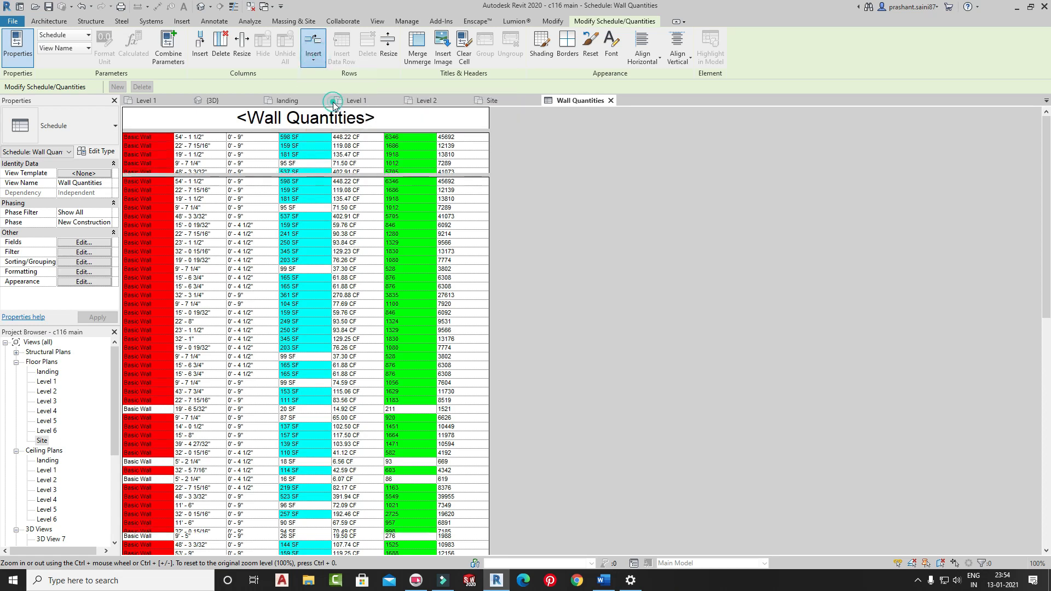
# - Delete the blank row beneath the schedule's title
pyautogui.moveTo(414, 146); pyautogui.dragTo(167, 149)
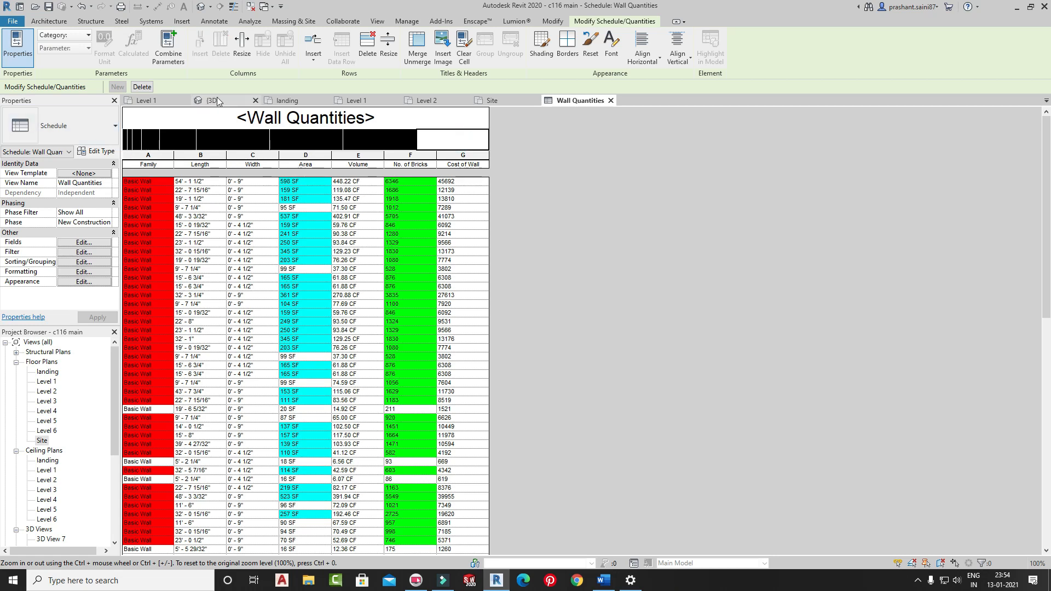
pyautogui.click(362, 52)
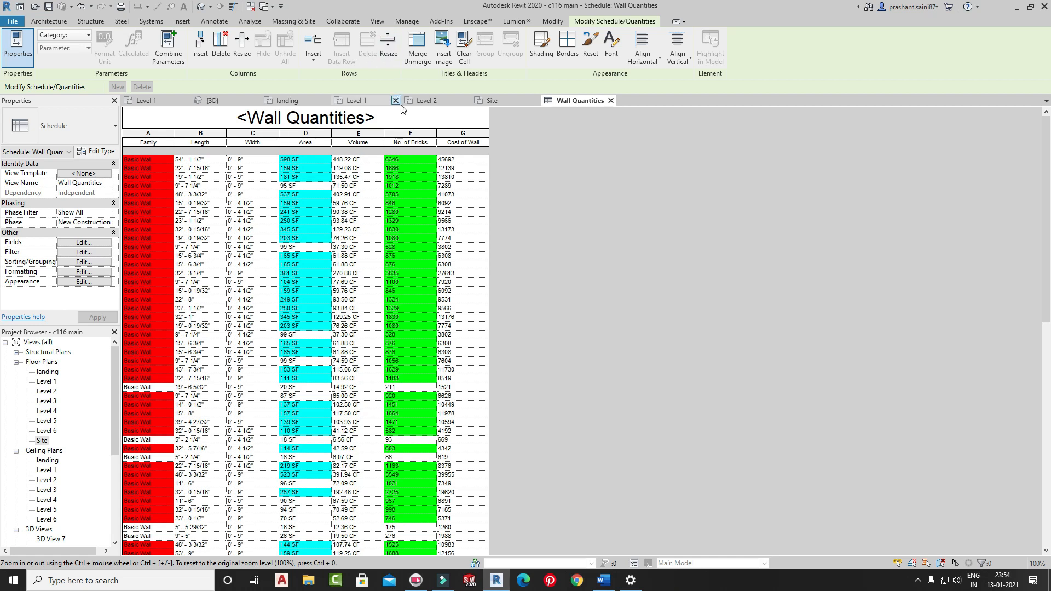
# - Resize the schedule's title row to a height of 0.5"
pyautogui.click(411, 115)
pyautogui.click(382, 48)
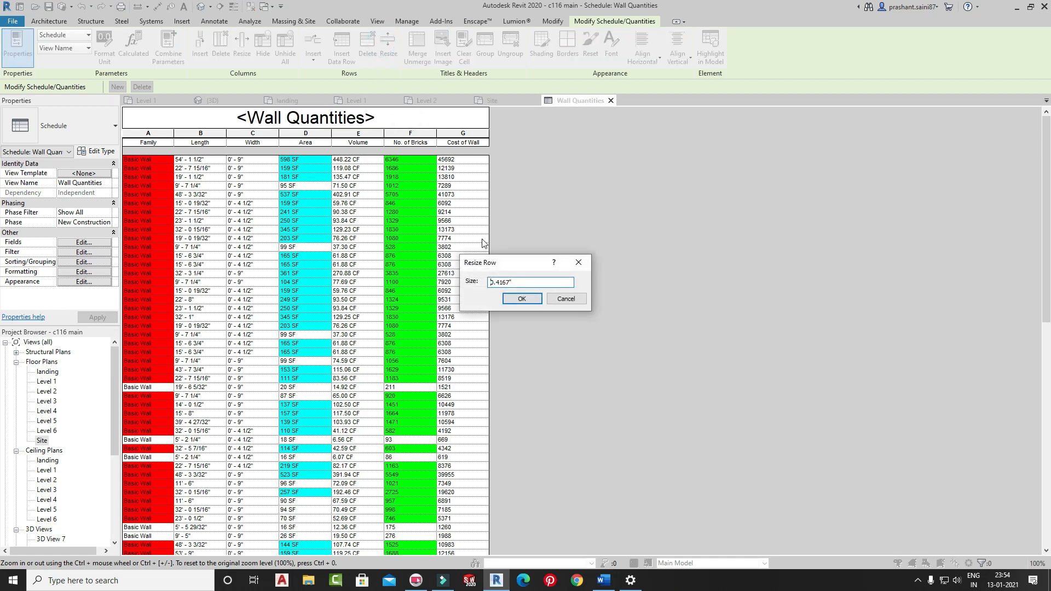
pyautogui.moveTo(519, 284); pyautogui.dragTo(418, 277)
pyautogui.write('.5')
pyautogui.press('Return')
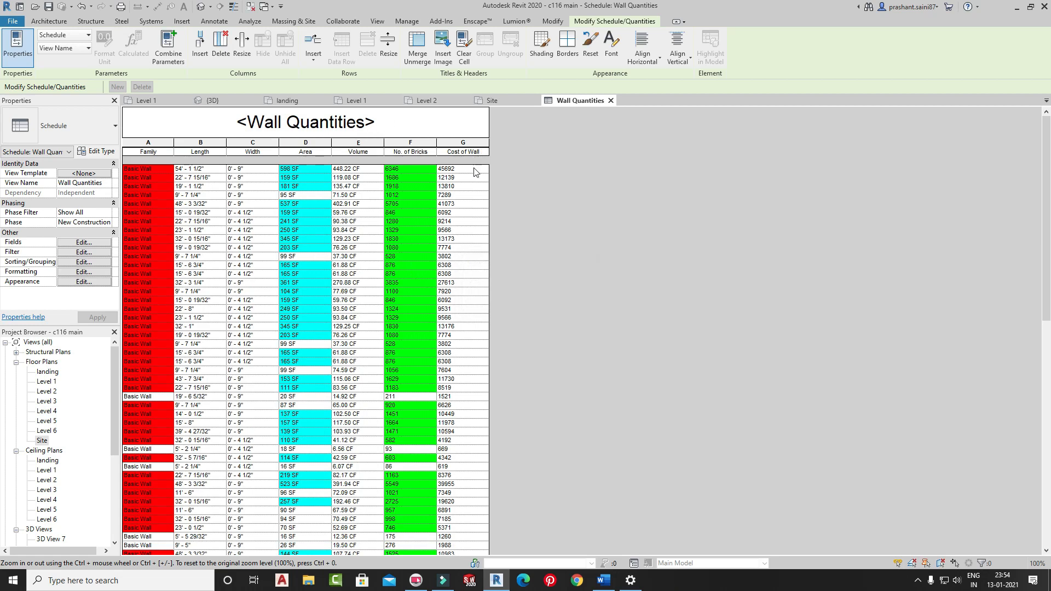
pyautogui.click(358, 153)
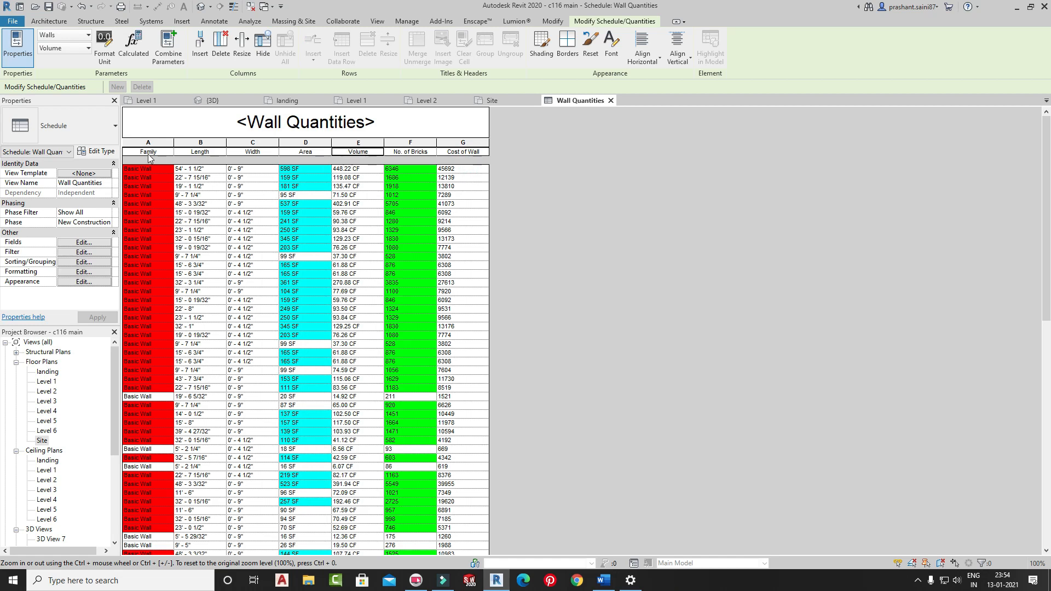
pyautogui.moveTo(169, 151); pyautogui.dragTo(490, 146)
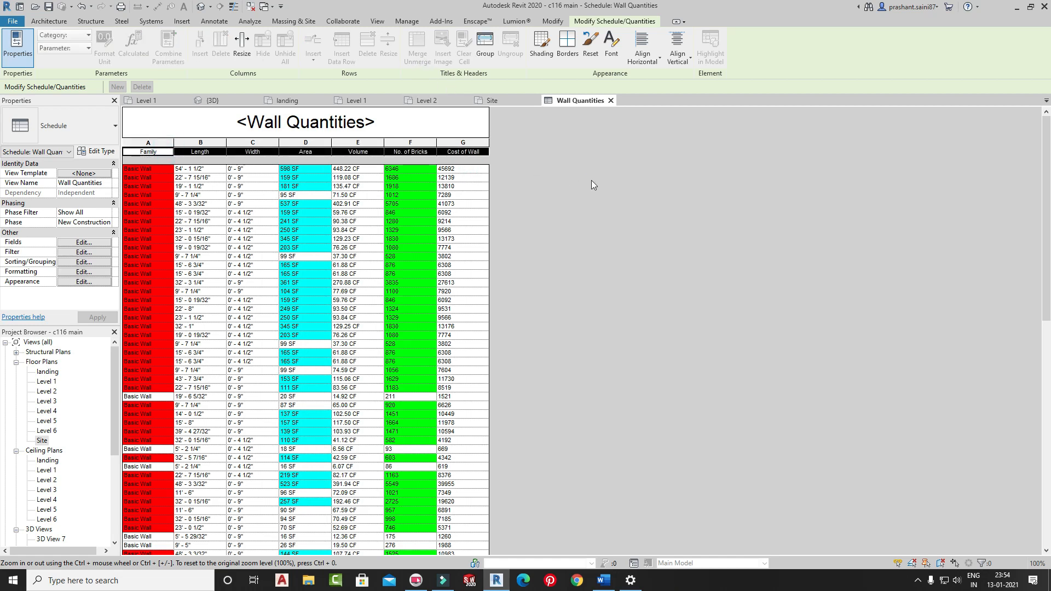
pyautogui.click(424, 121)
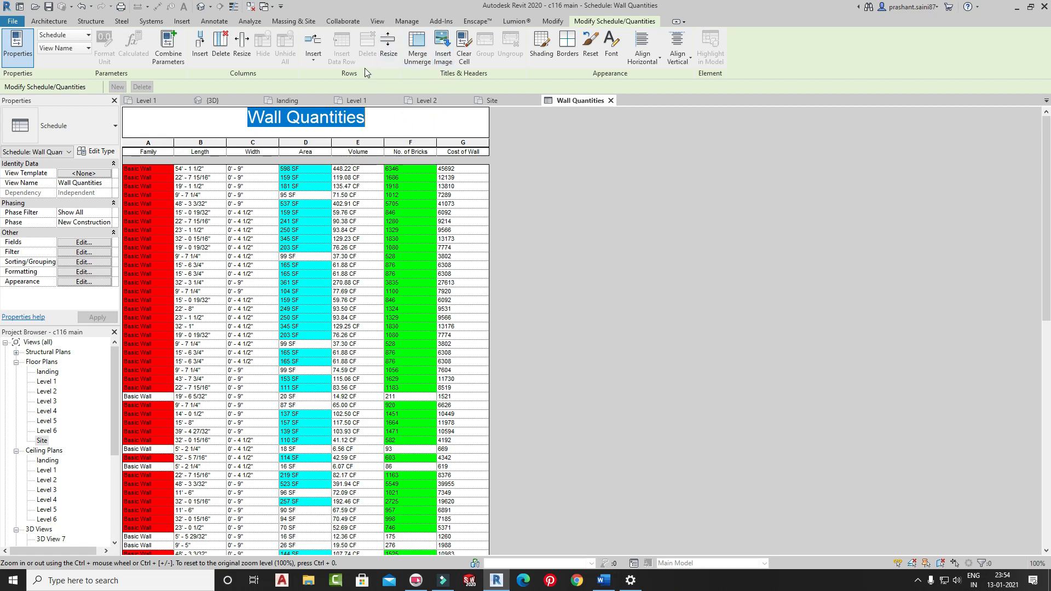
pyautogui.click(583, 163)
pyautogui.click(450, 115)
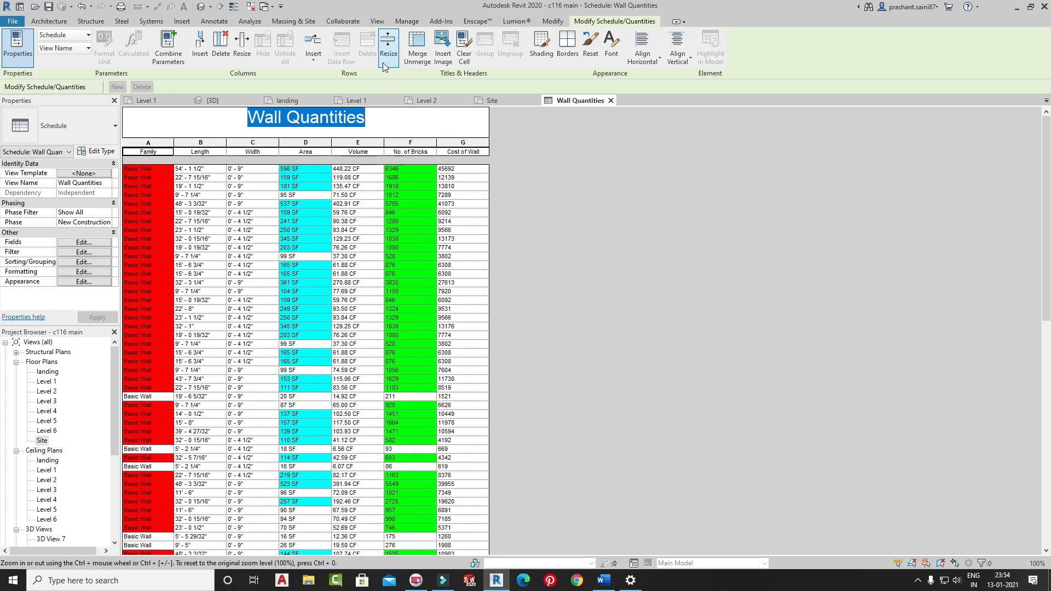
pyautogui.click(388, 44)
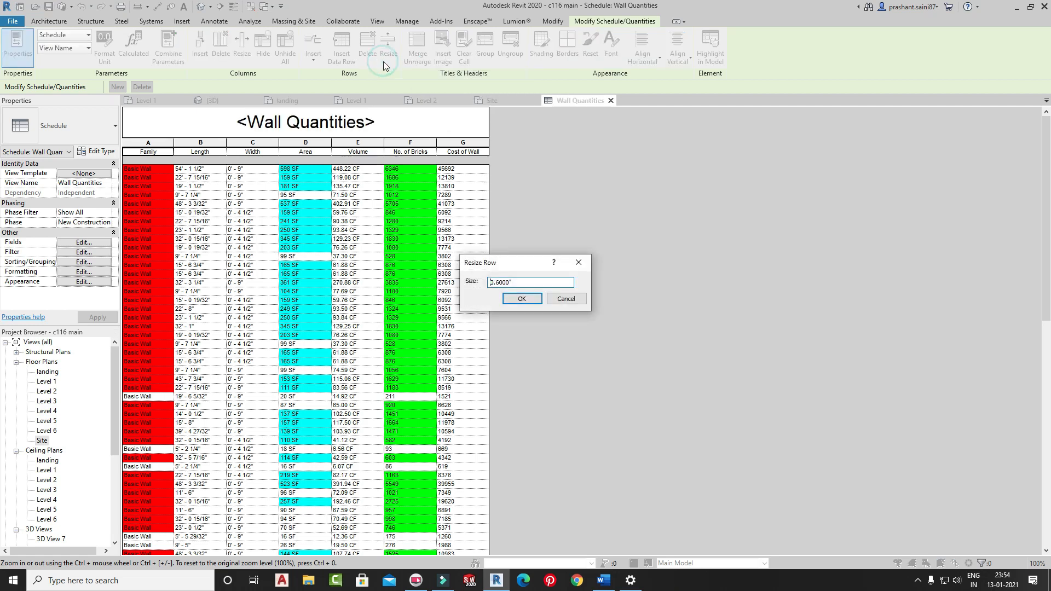
pyautogui.click(565, 299)
# - Insert a blank row between the schedule's title and column headers, and try Merge/Unmerge on its cells
pyautogui.click(313, 44)
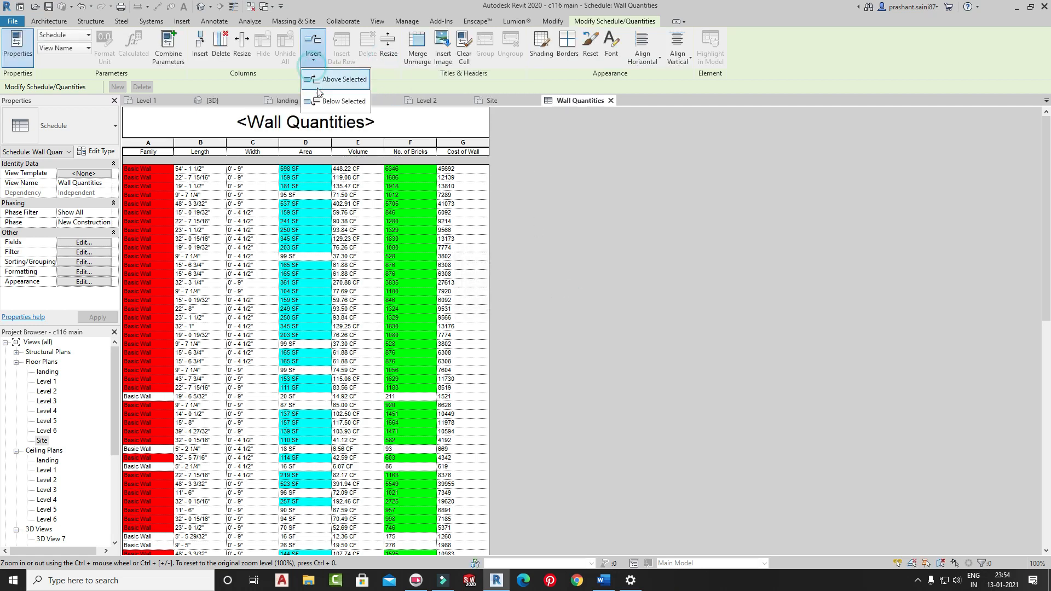
pyautogui.click(325, 81)
pyautogui.moveTo(413, 157); pyautogui.dragTo(229, 169)
pyautogui.click(415, 55)
pyautogui.click(417, 50)
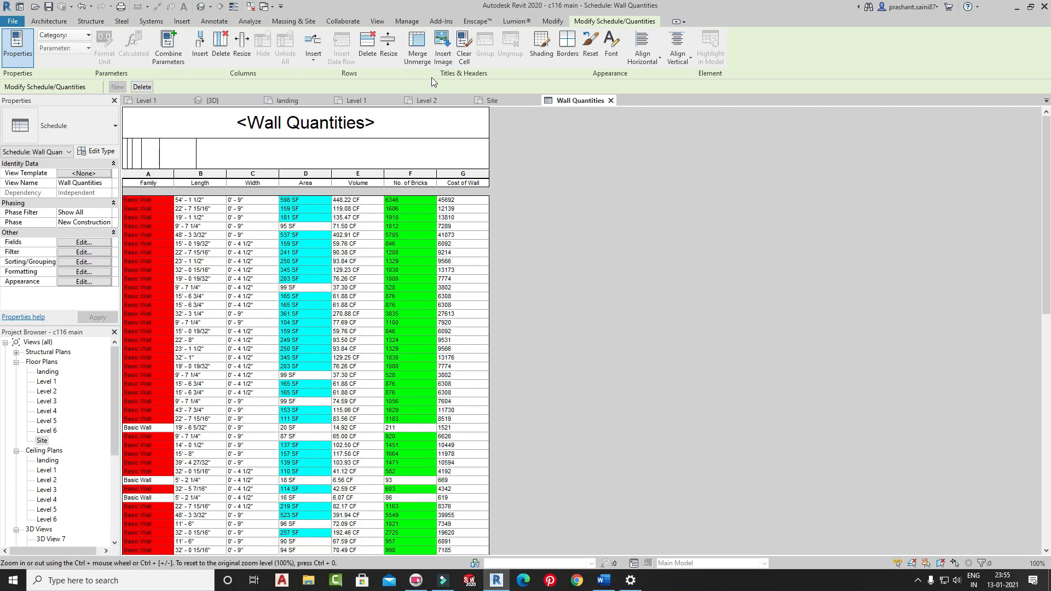
# - Insert the image 1.png from the Desktop into the wide cell of the blank row beneath the title
pyautogui.doubleClick(399, 119)
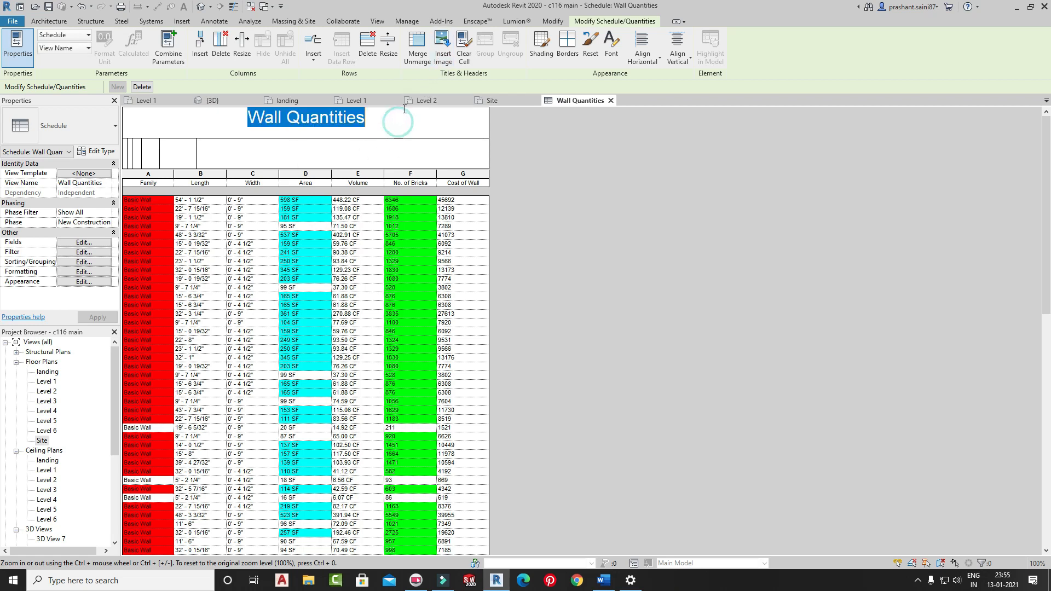
pyautogui.click(441, 147)
pyautogui.click(443, 46)
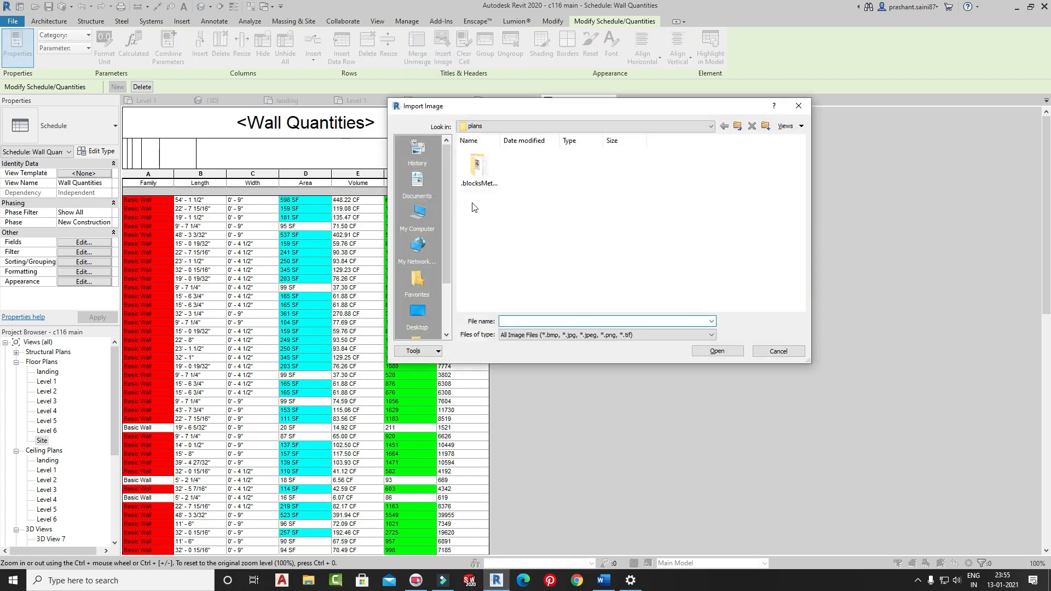
pyautogui.click(419, 313)
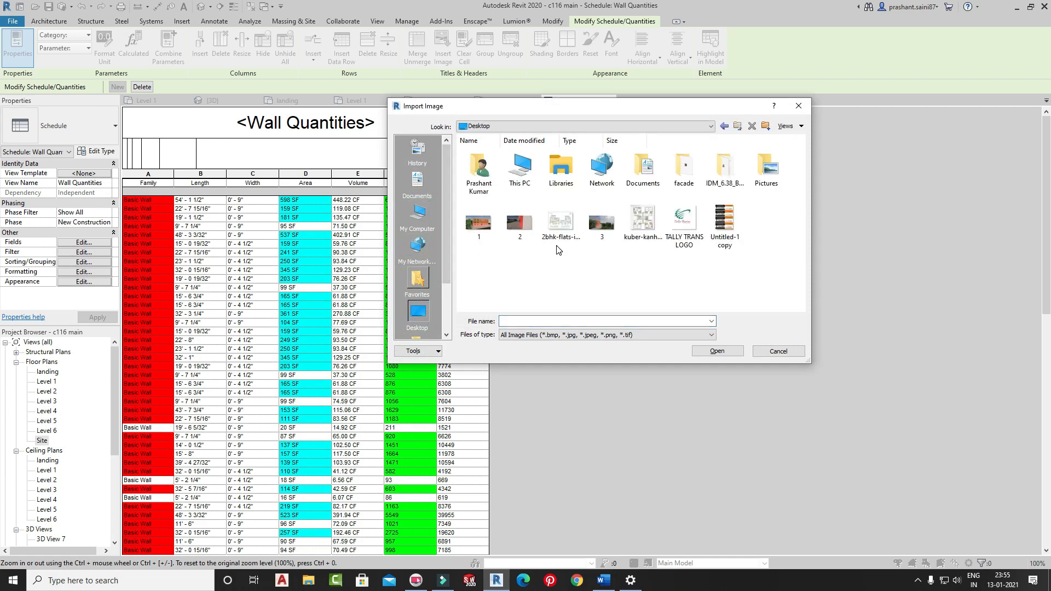
pyautogui.click(711, 353)
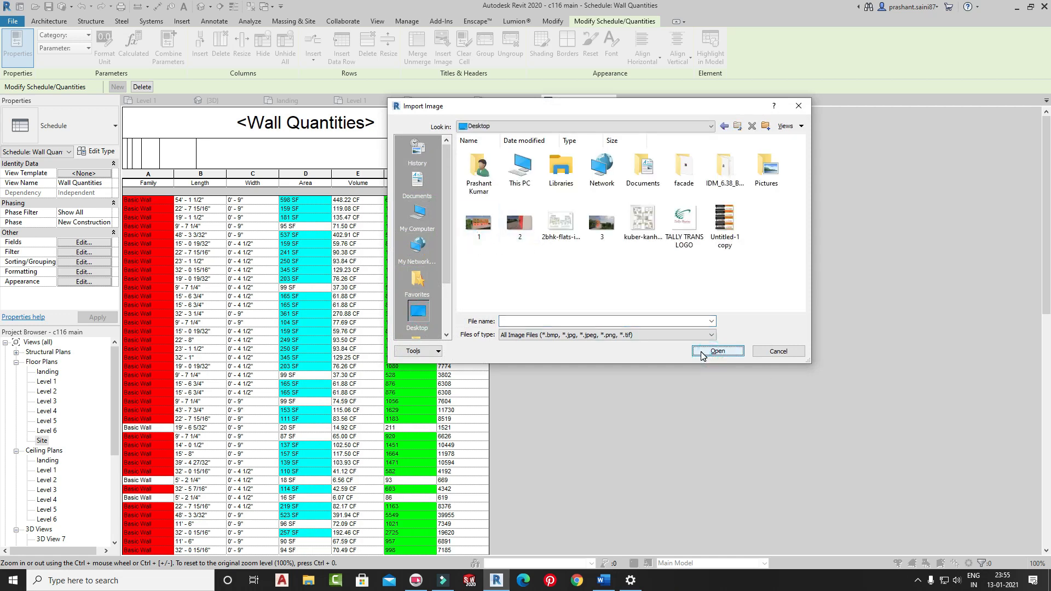
pyautogui.click(479, 222)
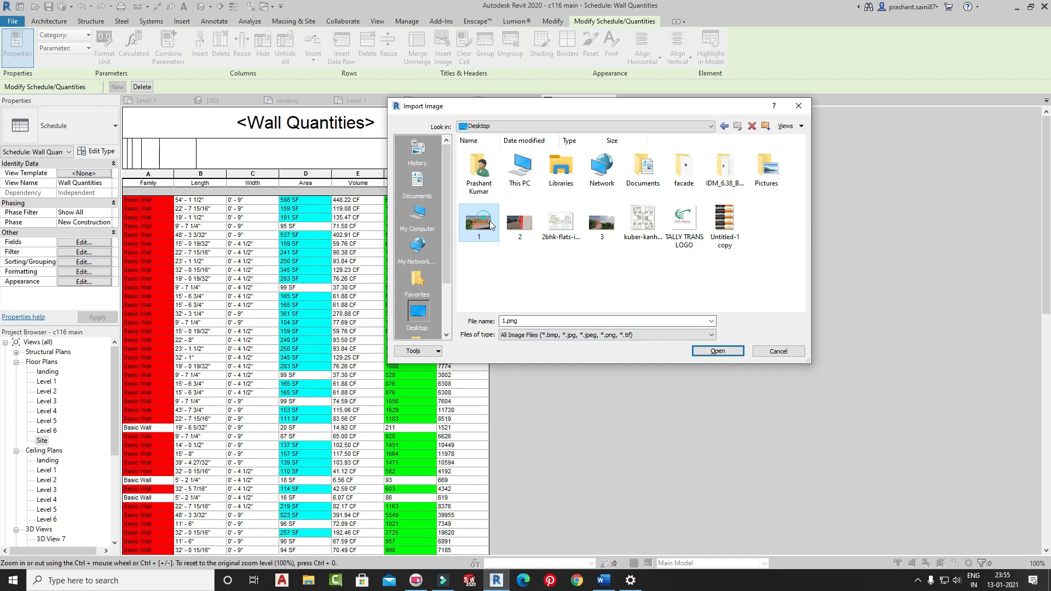
pyautogui.click(717, 351)
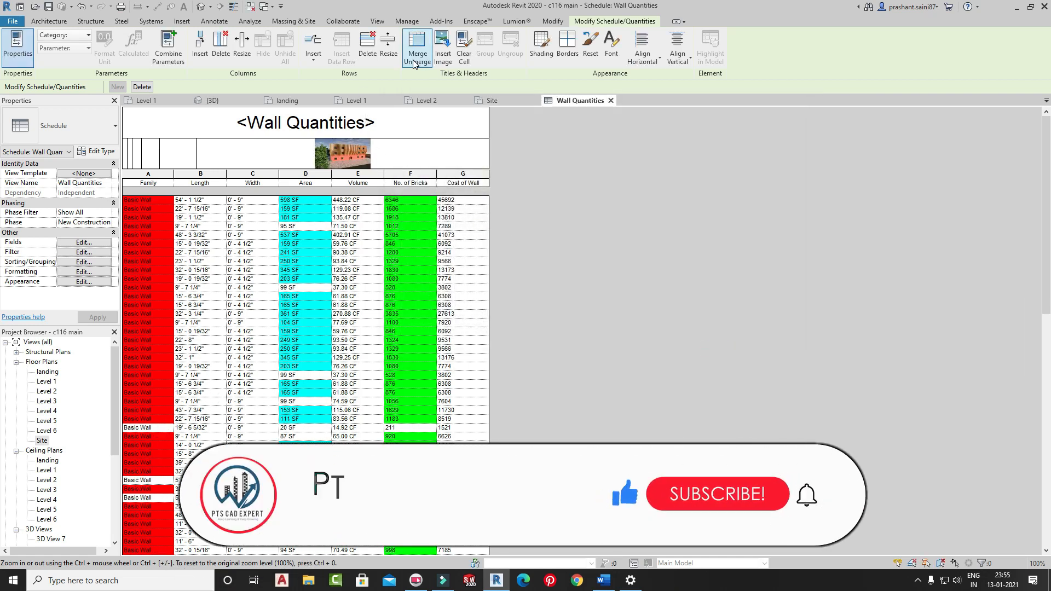
# - Clear the image from its cell and delete the extra row beneath the schedule title
pyautogui.click(462, 59)
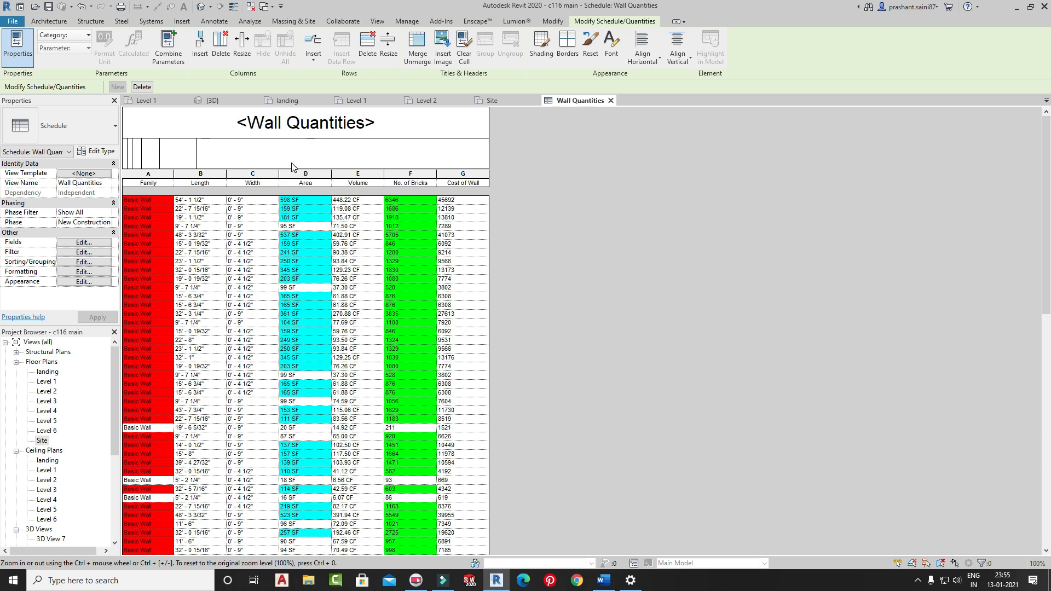
pyautogui.moveTo(200, 160); pyautogui.dragTo(345, 163)
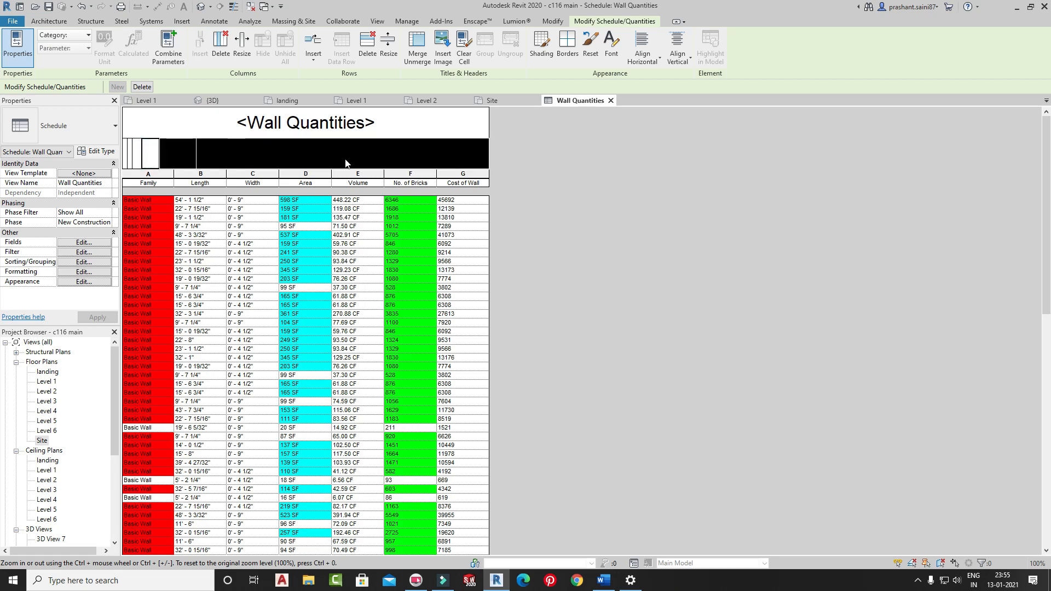
pyautogui.click(366, 44)
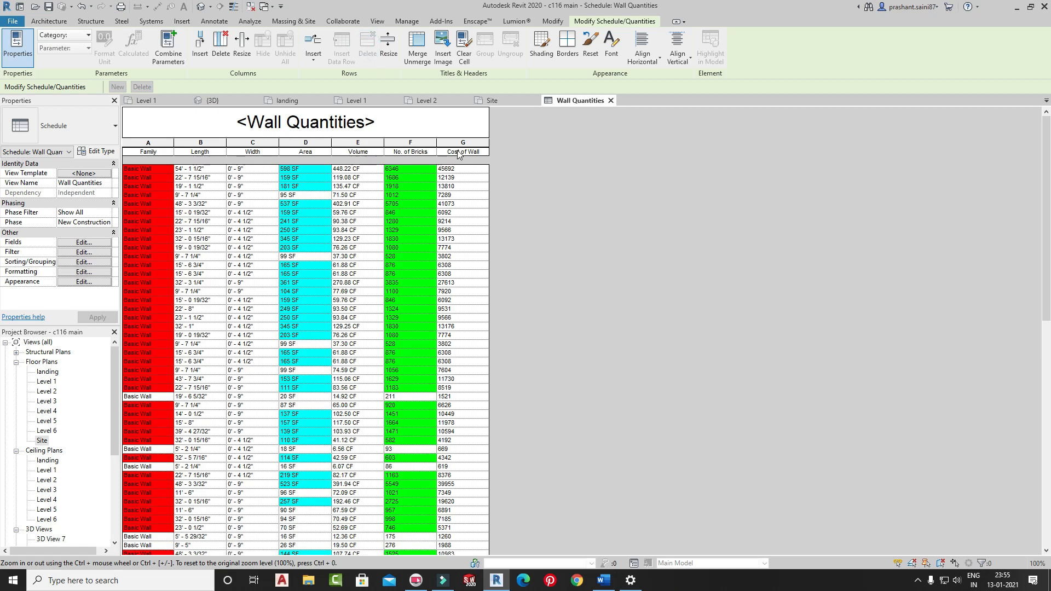
# - Group the column headers from Area to Cost of Wall, and ungroup them again
pyautogui.moveTo(458, 155); pyautogui.dragTo(297, 158)
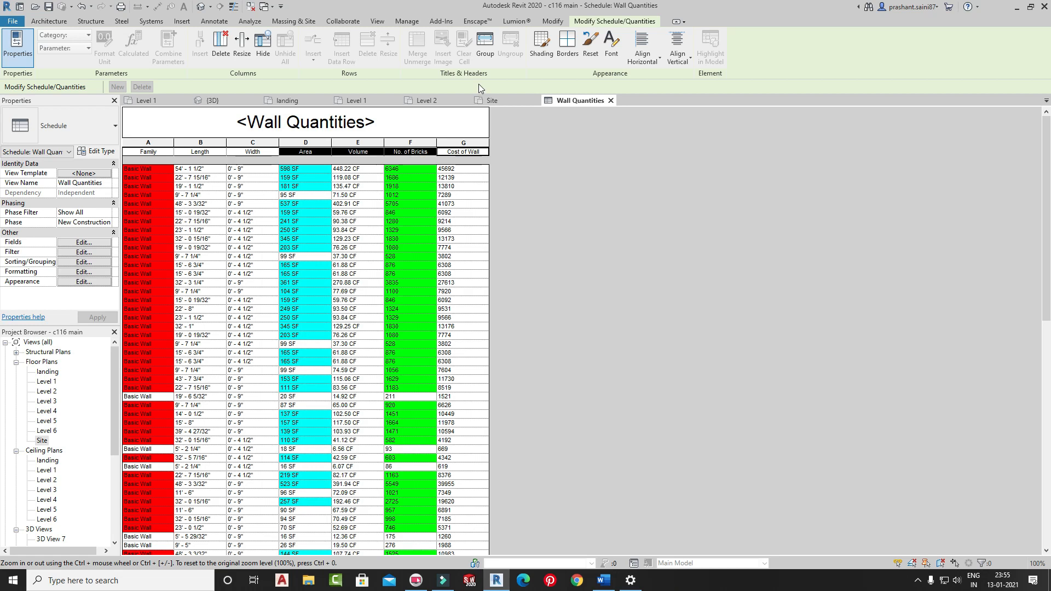
pyautogui.click(485, 45)
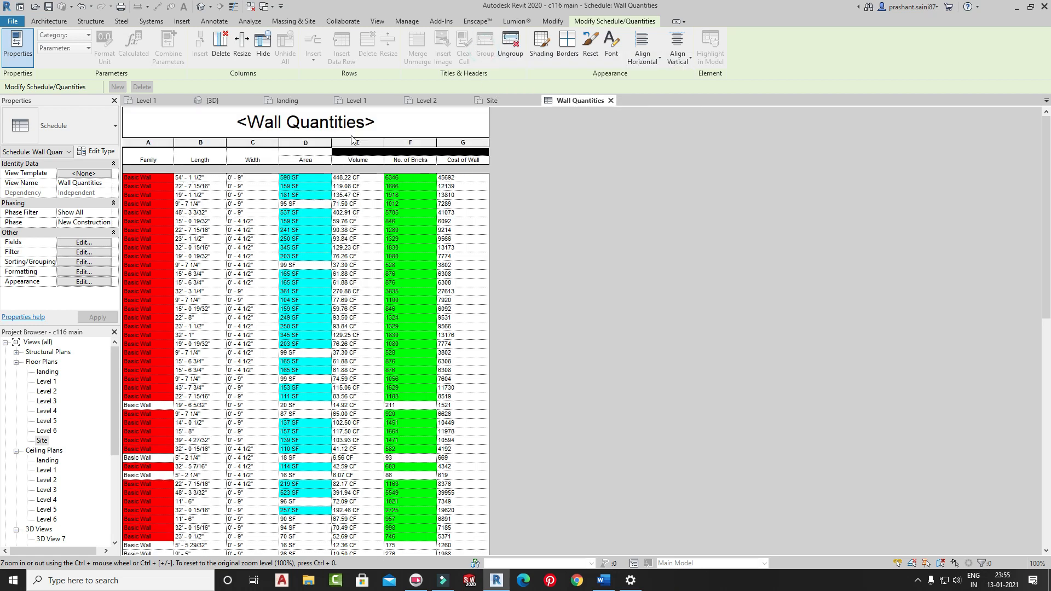
pyautogui.click(517, 46)
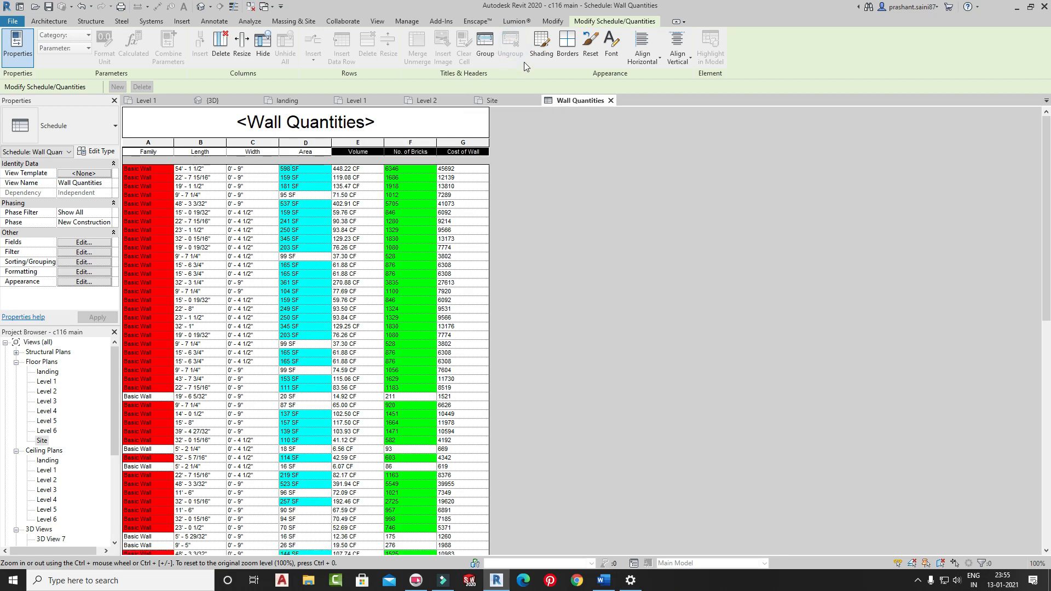
# - Shade all the column headers from Family to Cost of Wall yellow
pyautogui.moveTo(139, 152); pyautogui.dragTo(462, 152)
pyautogui.click(542, 43)
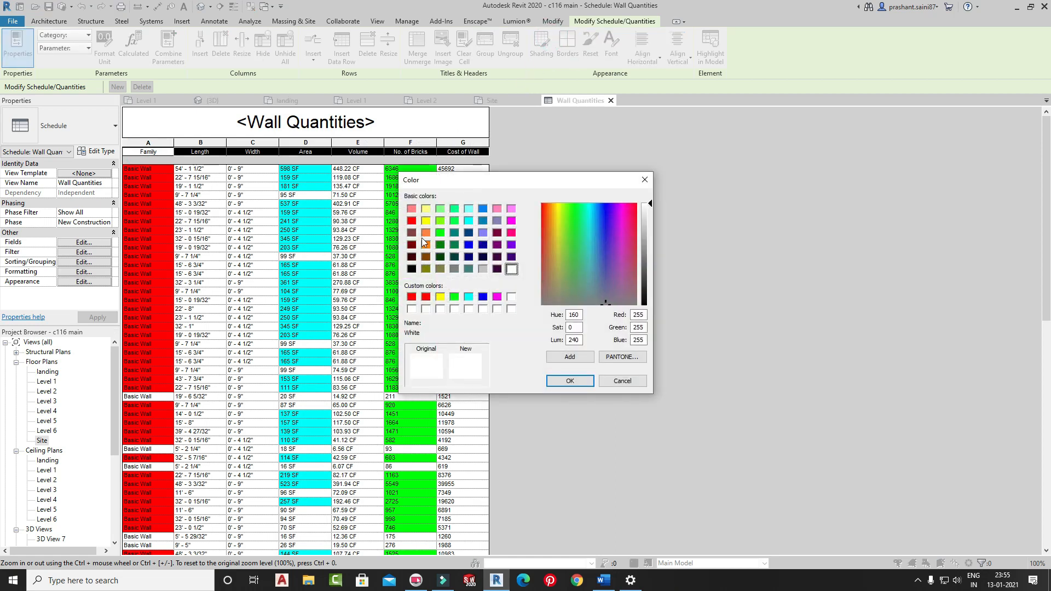
pyautogui.click(425, 220)
pyautogui.click(569, 381)
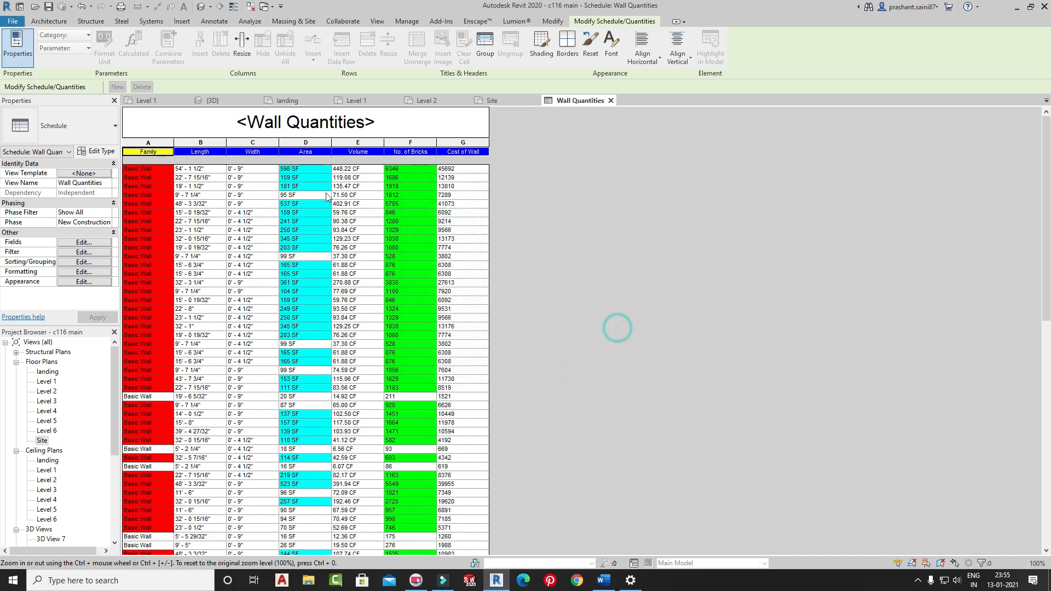
pyautogui.click(241, 213)
# - Shade the schedule's title row orange
pyautogui.click(430, 131)
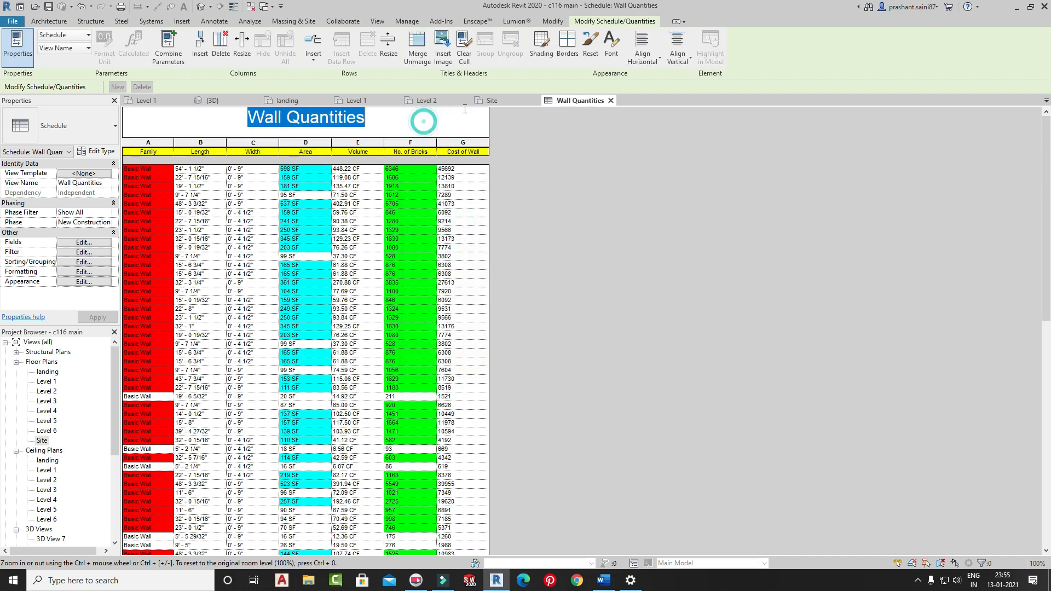
pyautogui.click(542, 44)
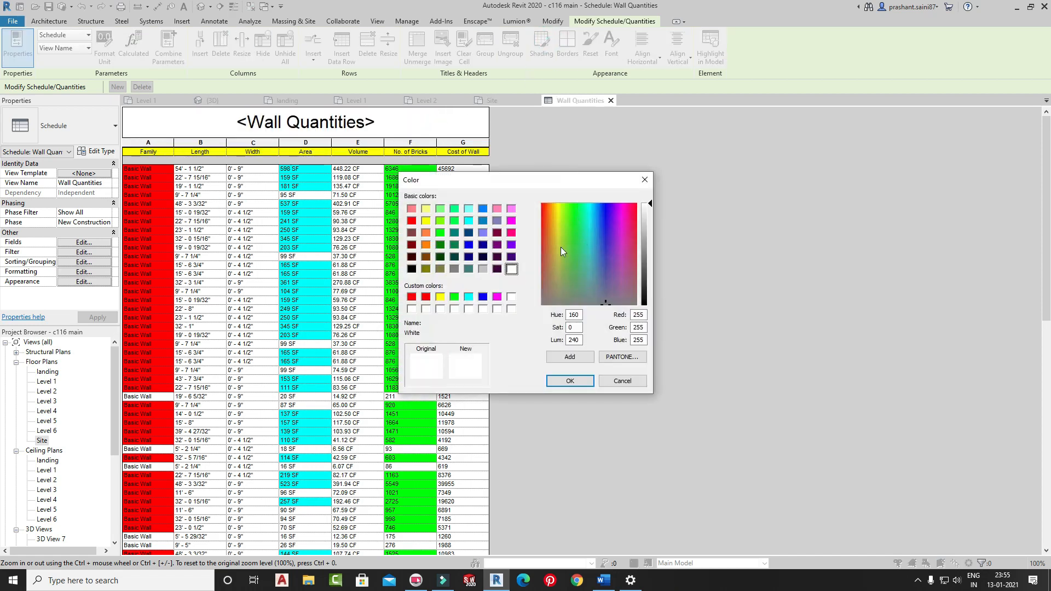
pyautogui.click(426, 232)
pyautogui.click(570, 381)
pyautogui.click(324, 221)
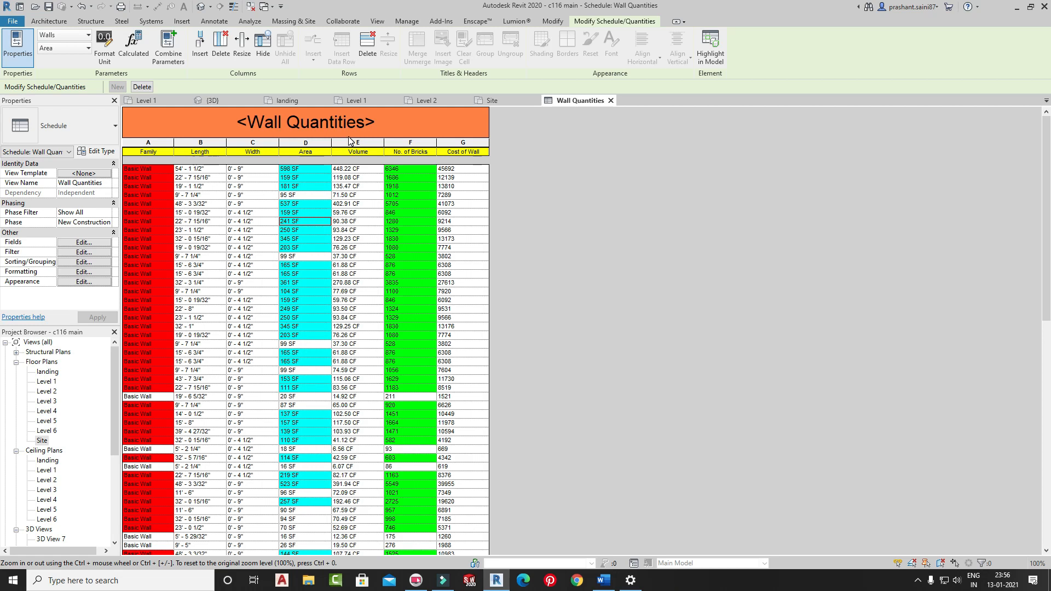
pyautogui.moveTo(396, 151); pyautogui.dragTo(481, 153)
pyautogui.click(567, 44)
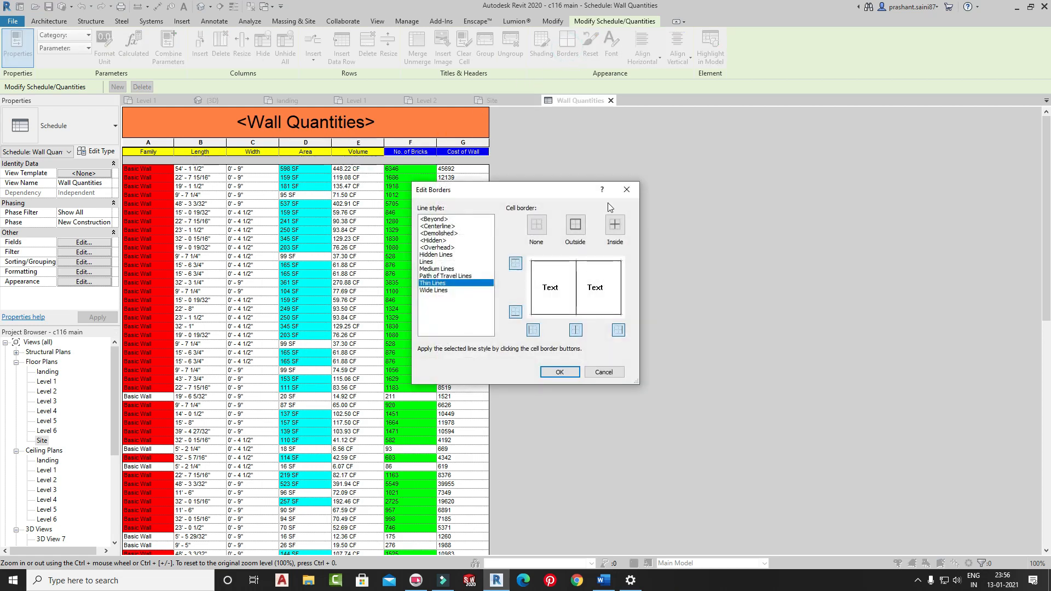
pyautogui.click(627, 189)
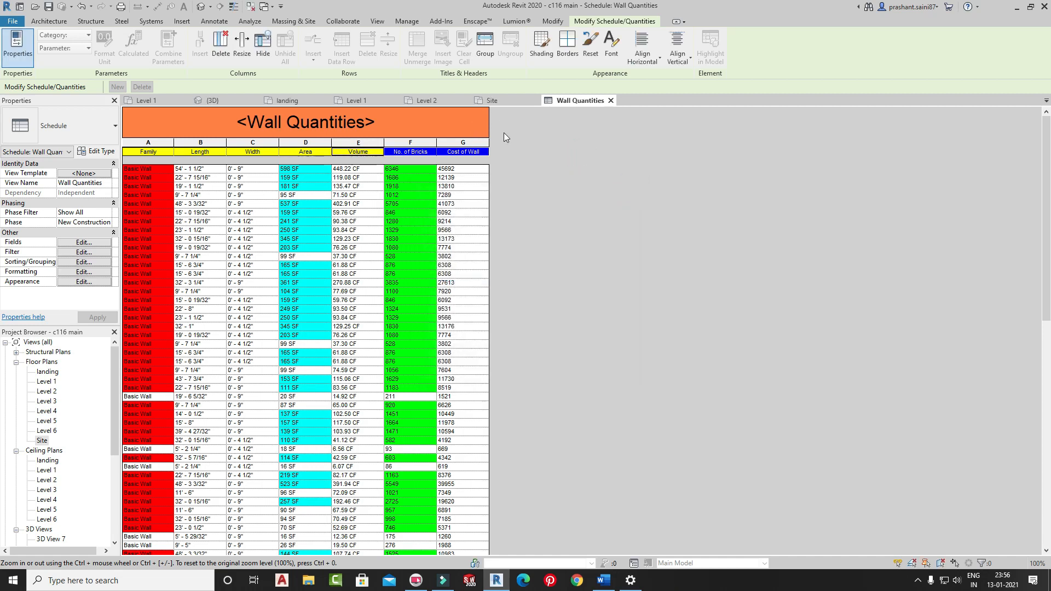
pyautogui.click(477, 204)
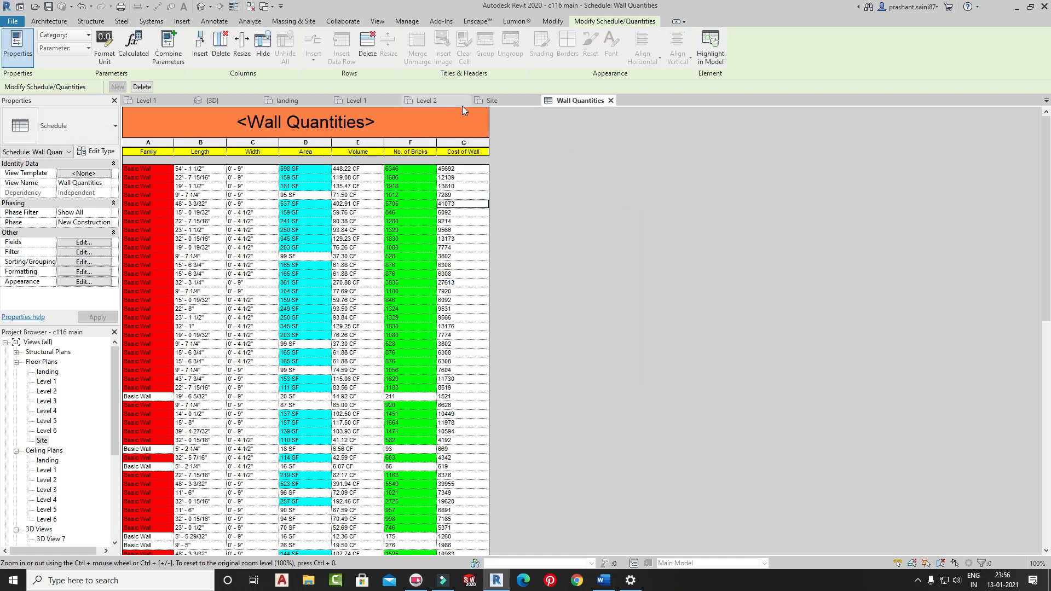
# - Remove the right-hand border line from the schedule's title cell
pyautogui.click(476, 131)
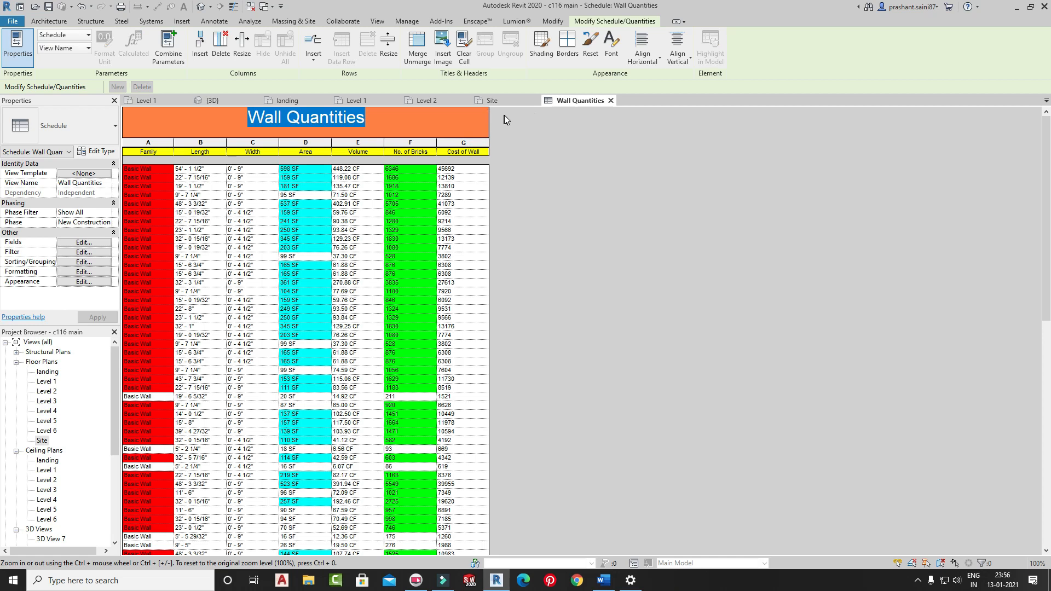
pyautogui.click(567, 46)
pyautogui.click(618, 331)
pyautogui.click(571, 370)
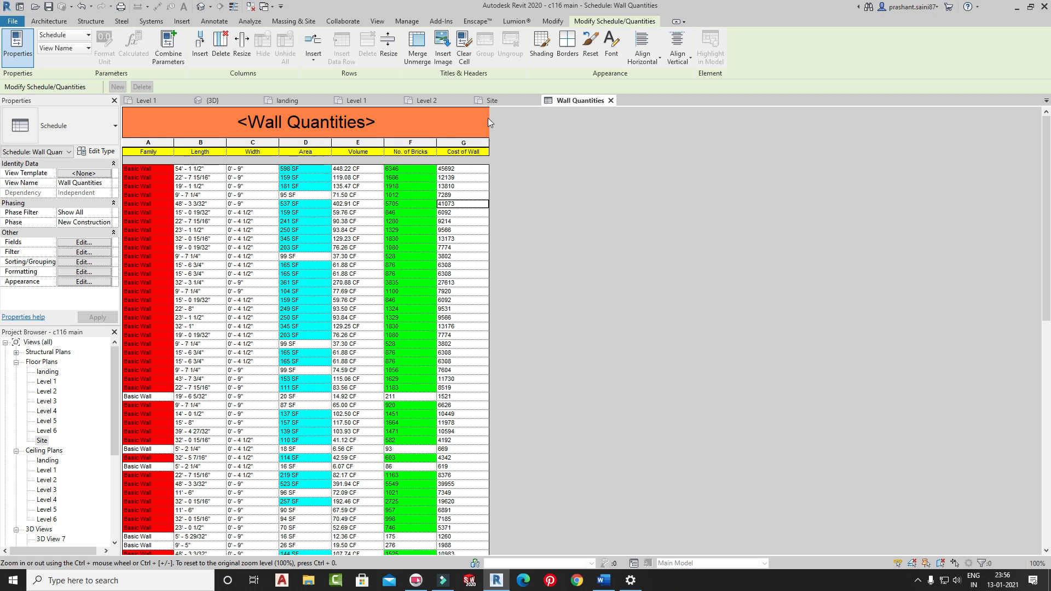
pyautogui.click(473, 123)
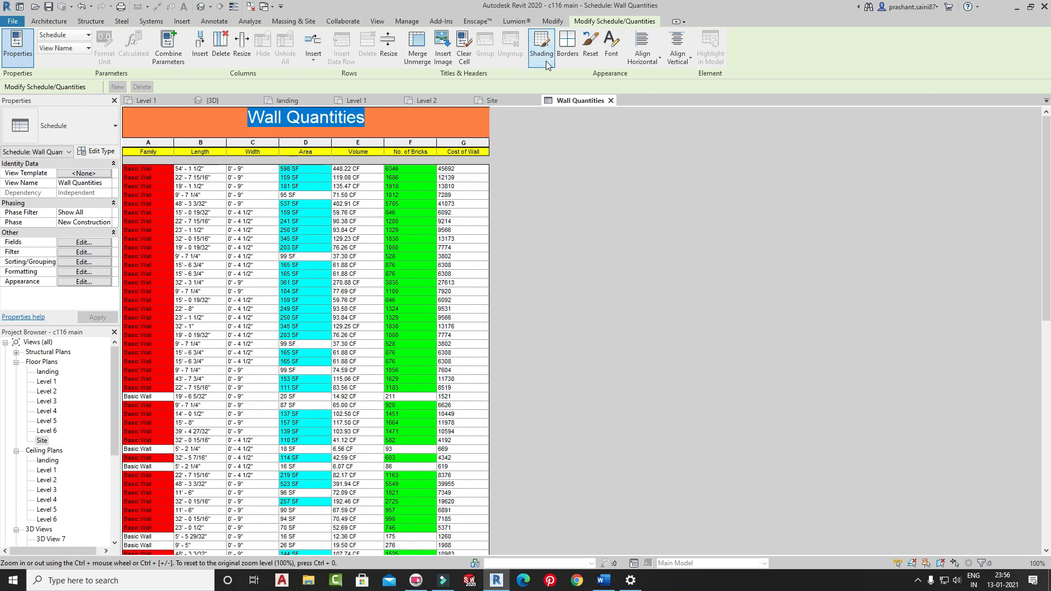
pyautogui.click(567, 50)
pyautogui.click(618, 330)
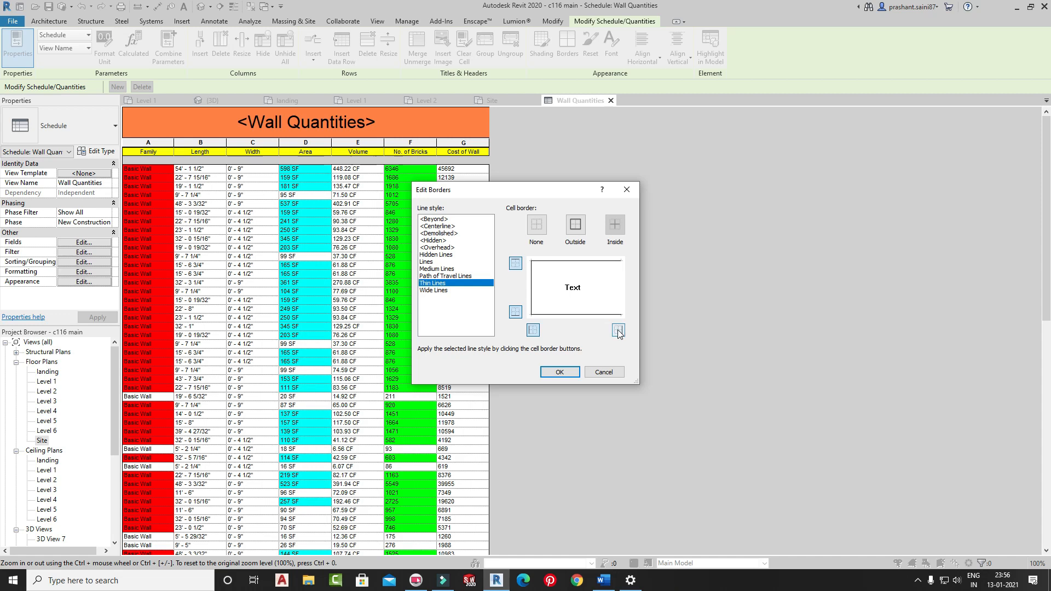
pyautogui.click(557, 371)
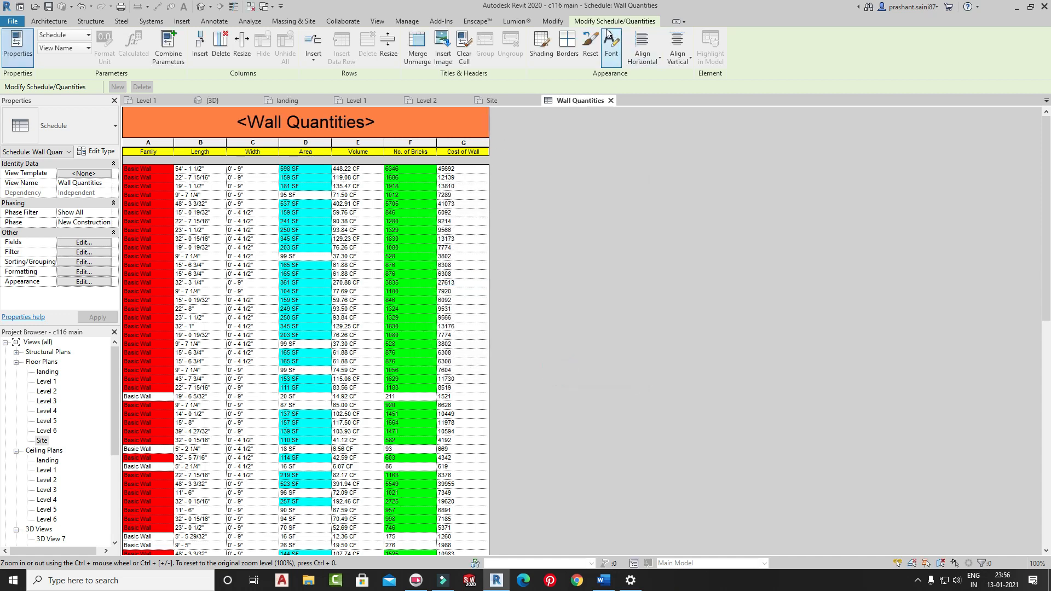
# - Make the schedule title bold and italic, and change its typeface from Arial to another font
pyautogui.click(454, 116)
pyautogui.click(454, 116)
pyautogui.click(611, 48)
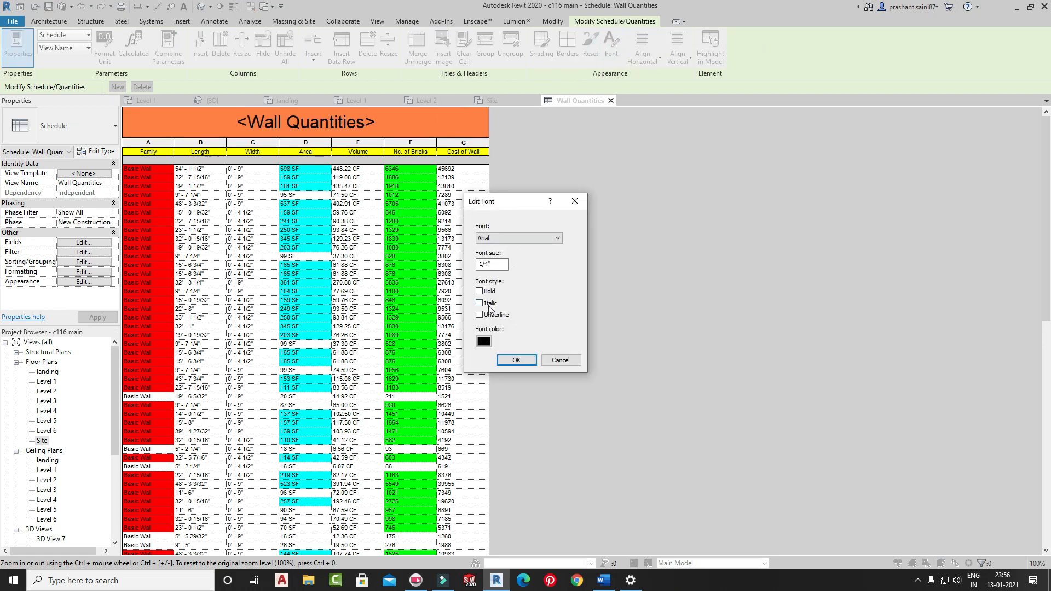
pyautogui.click(480, 291)
pyautogui.click(479, 303)
pyautogui.click(517, 238)
pyautogui.click(520, 330)
pyautogui.click(517, 359)
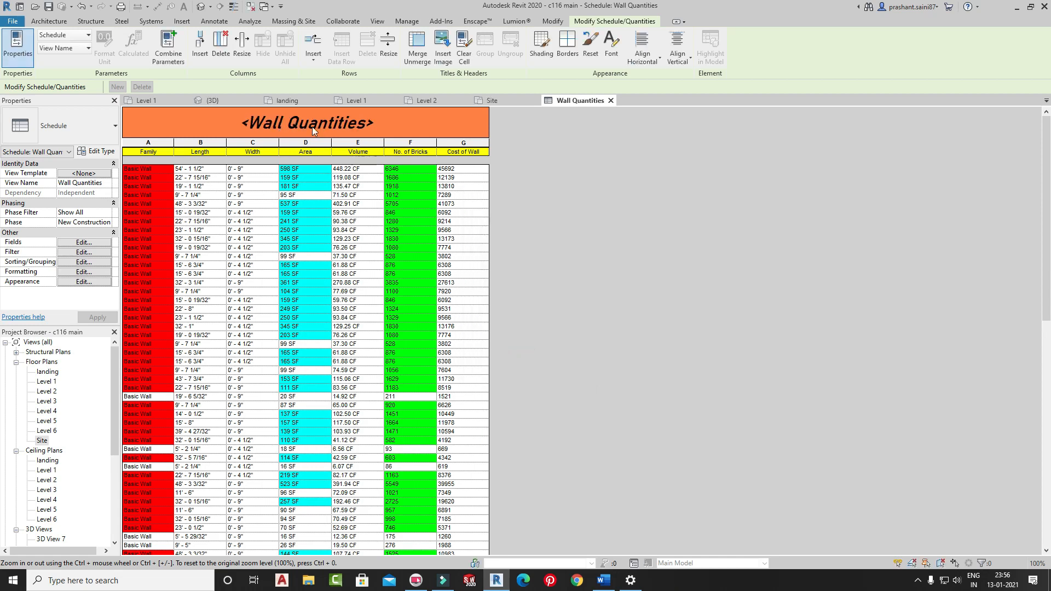
# - Try aligning the schedule title to the left and to the right of its row
pyautogui.click(643, 54)
pyautogui.click(646, 80)
pyautogui.click(642, 52)
pyautogui.click(647, 124)
# - Centre the schedule title horizontally and align it to the vertical middle of its row
pyautogui.click(642, 52)
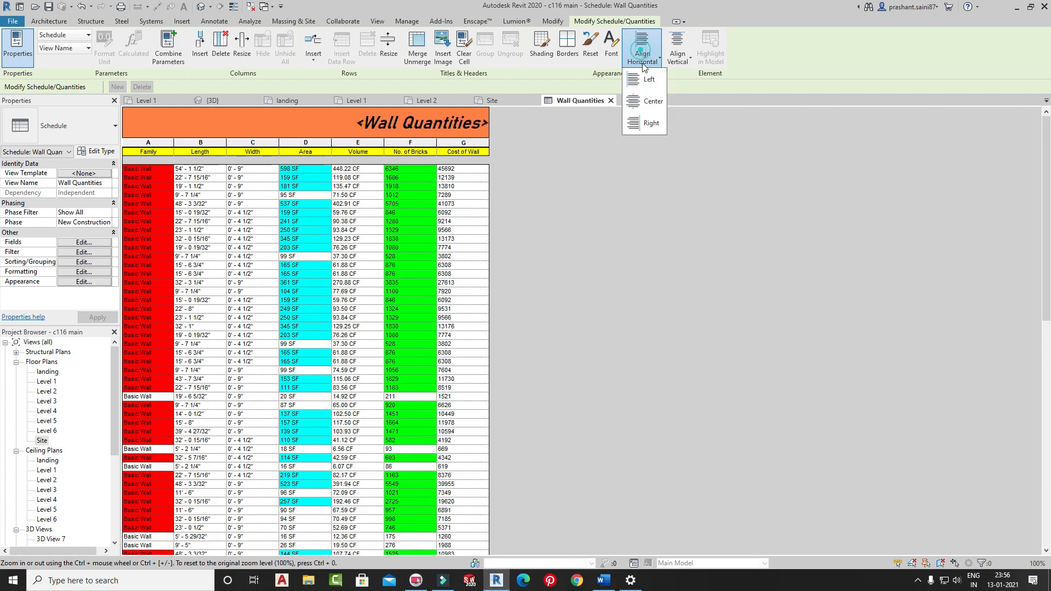
pyautogui.click(651, 101)
pyautogui.click(681, 57)
pyautogui.click(689, 101)
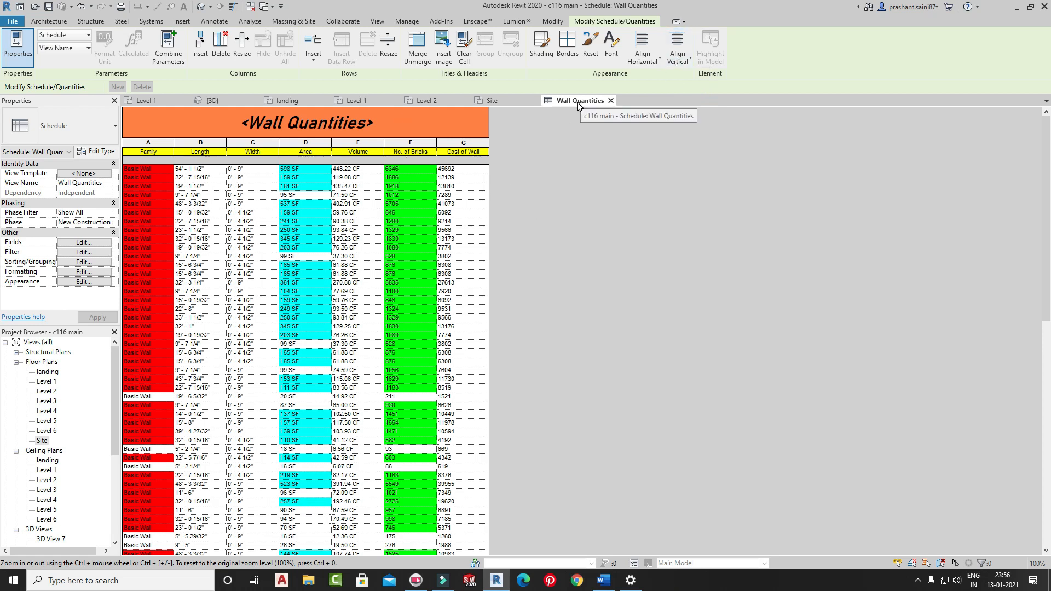
# - Detach the Wall Quantities schedule into a floating window beside the 3D view and show the whole building
pyautogui.moveTo(578, 104); pyautogui.dragTo(574, 109)
pyautogui.moveTo(886, 138); pyautogui.dragTo(832, 124)
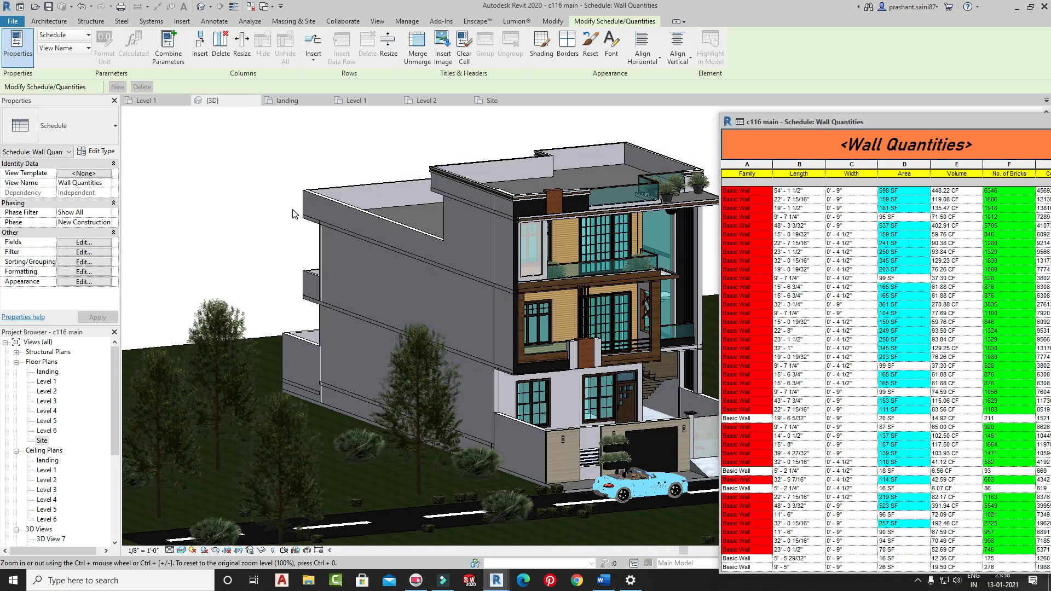
pyautogui.click(294, 214)
pyautogui.scroll(-3, 361, 244)
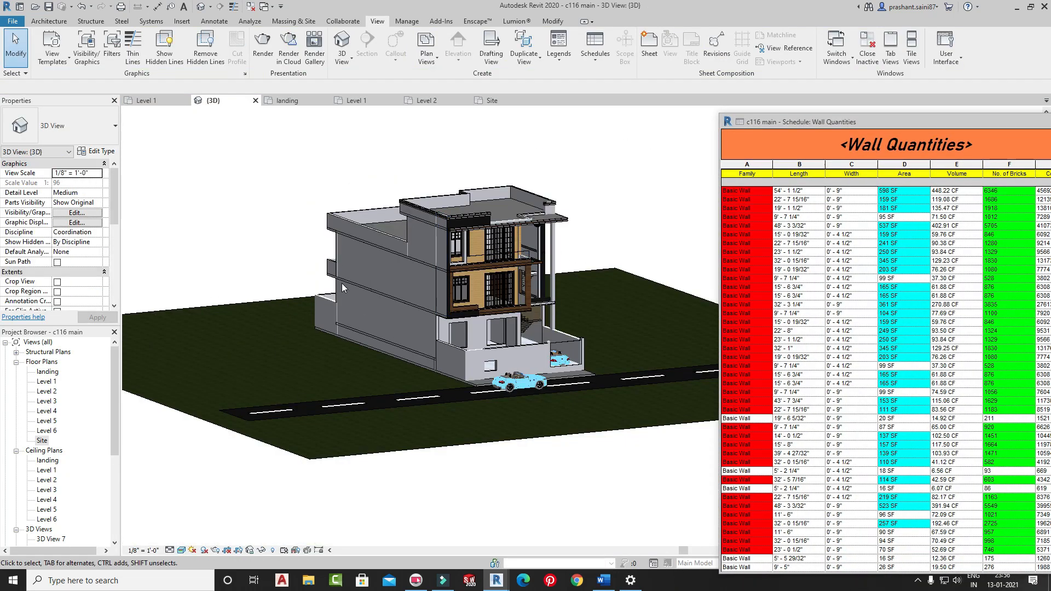
# - Select the Length cells of several schedule rows to locate their walls in the 3D view
pyautogui.click(781, 192)
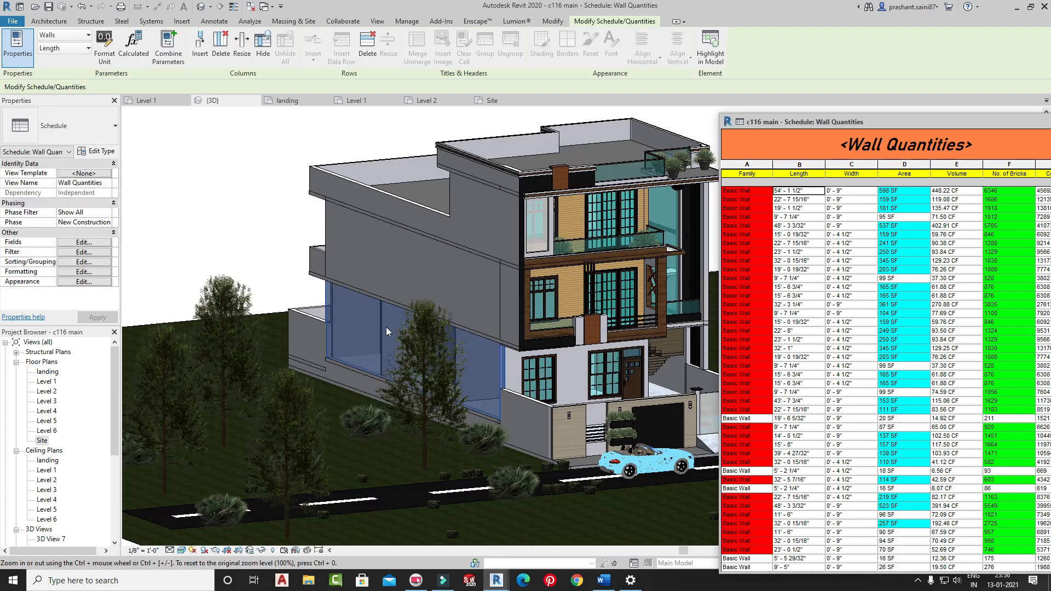
pyautogui.click(802, 199)
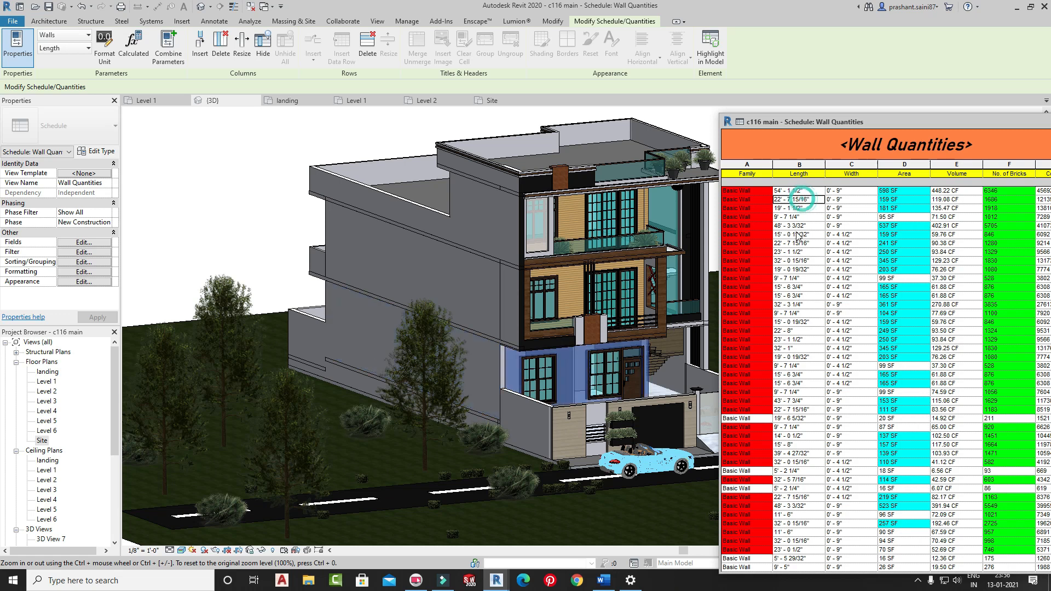
pyautogui.click(797, 234)
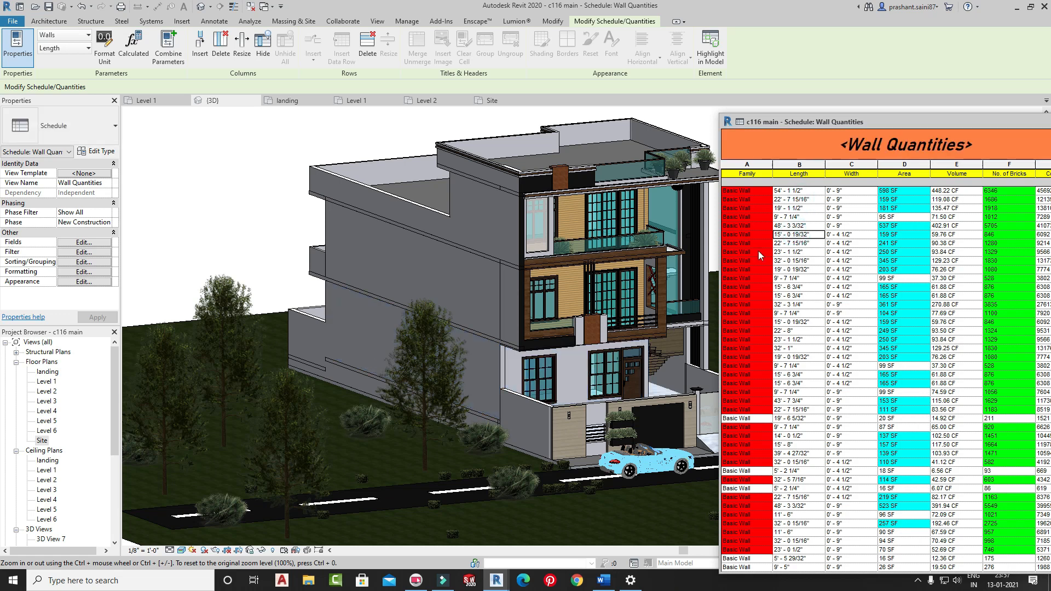
# - Set the 3D view's model transparency to 42 in the graphic display options
pyautogui.click(182, 550)
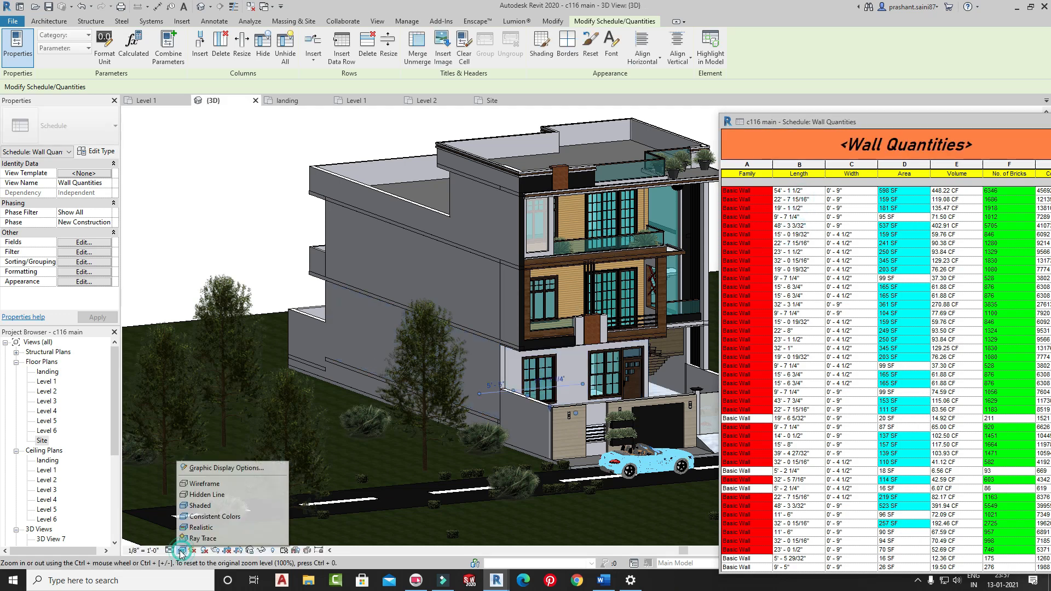
pyautogui.click(202, 463)
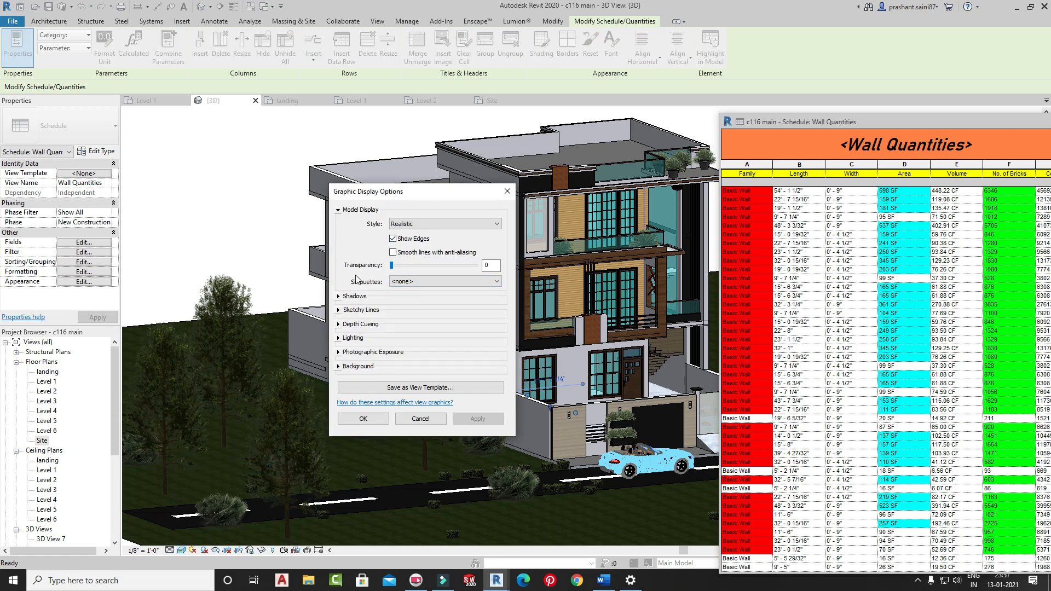
pyautogui.moveTo(394, 266); pyautogui.dragTo(426, 266)
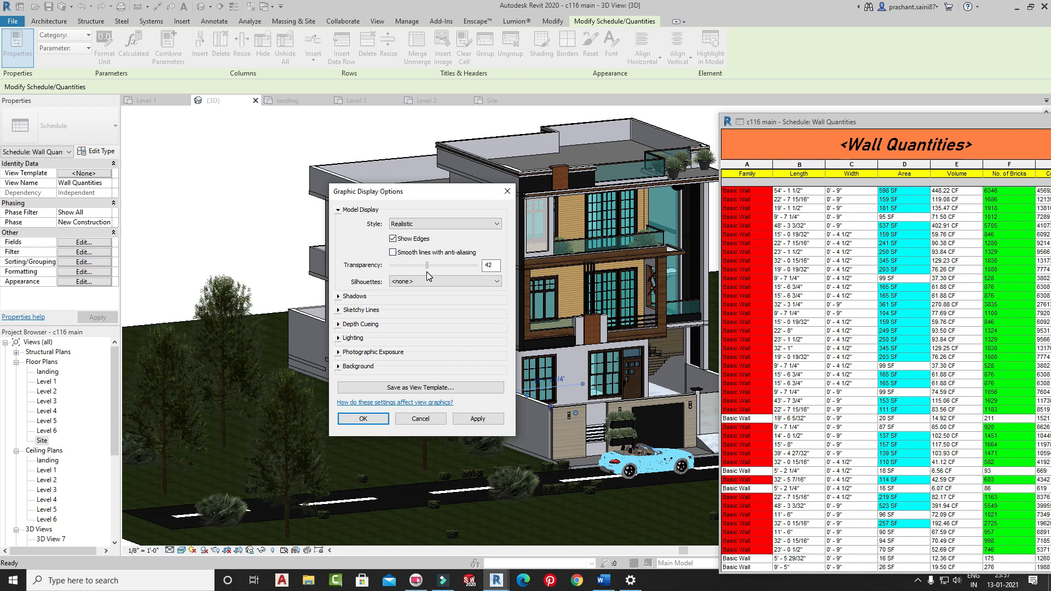
pyautogui.click(363, 419)
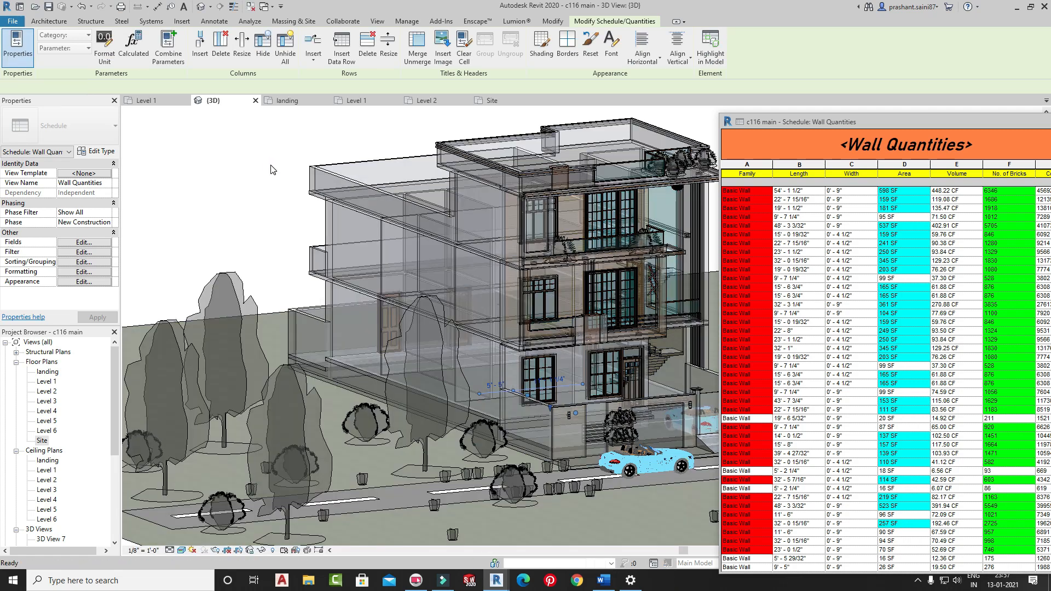
# - Step down the schedule's Length column row by row to examine each corresponding wall in the transparent 3D view
pyautogui.moveTo(269, 164); pyautogui.dragTo(180, 207, button='middle')
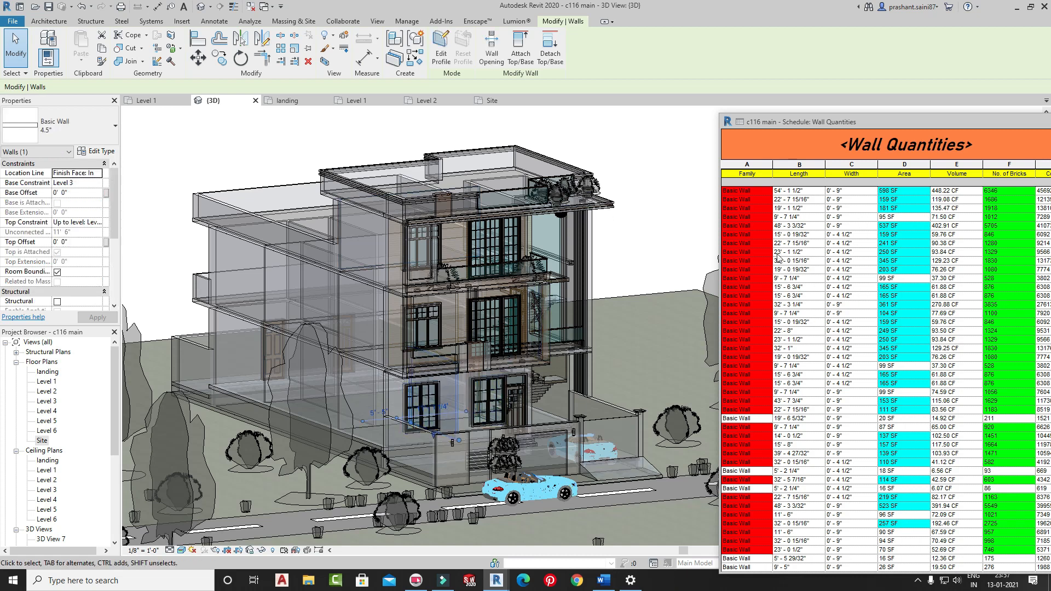
pyautogui.click(799, 217)
pyautogui.press('Down')
pyautogui.press('Down')
pyautogui.press('Down')
pyautogui.press('Down')
pyautogui.press('Down')
pyautogui.press('Down')
pyautogui.press('Down')
pyautogui.press('Down')
pyautogui.press('Down')
pyautogui.press('Down')
pyautogui.press('Down')
pyautogui.press('Down')
pyautogui.press('Down')
pyautogui.press('Down')
pyautogui.press('Down')
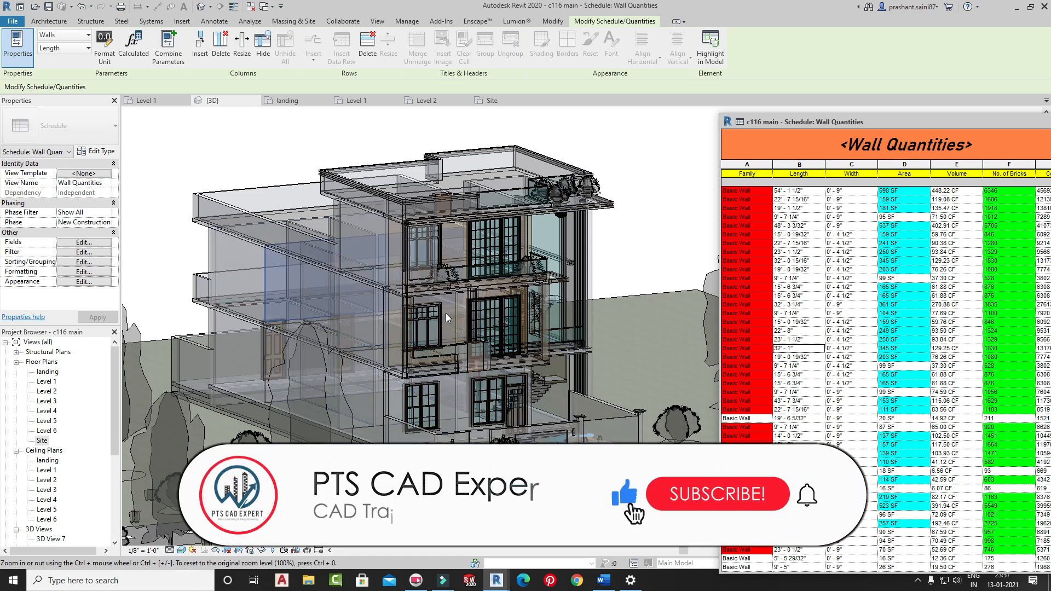
pyautogui.press('Down')
pyautogui.press('Down')
pyautogui.press('Down')
pyautogui.press('Down')
pyautogui.press('Down')
pyautogui.press('Down')
pyautogui.press('Down')
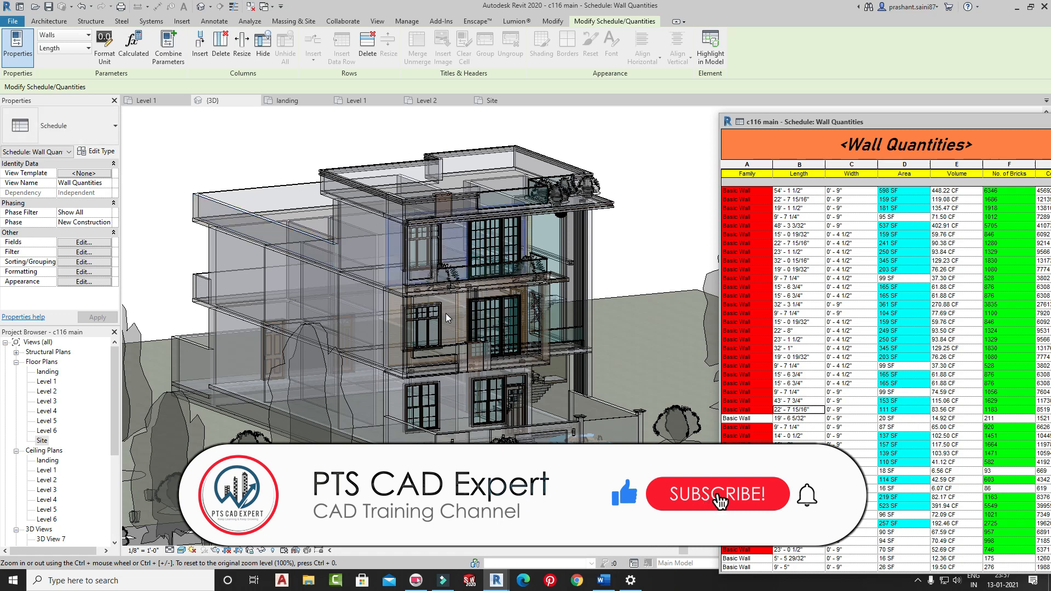
pyautogui.press('Down')
pyautogui.press('Down')
pyautogui.press('Down')
pyautogui.press('Down')
pyautogui.press('Down')
pyautogui.press('Down')
pyautogui.press('Down')
pyautogui.press('Down')
pyautogui.press('Down')
pyautogui.press('Down')
pyautogui.press('Down')
pyautogui.press('Down')
pyautogui.press('Down')
pyautogui.press('Down')
pyautogui.press('Down')
pyautogui.press('Down')
pyautogui.press('Down')
pyautogui.press('Down')
pyautogui.press('Down')
pyautogui.press('Down')
pyautogui.press('Down')
pyautogui.press('Down')
pyautogui.press('Down')
pyautogui.press('Down')
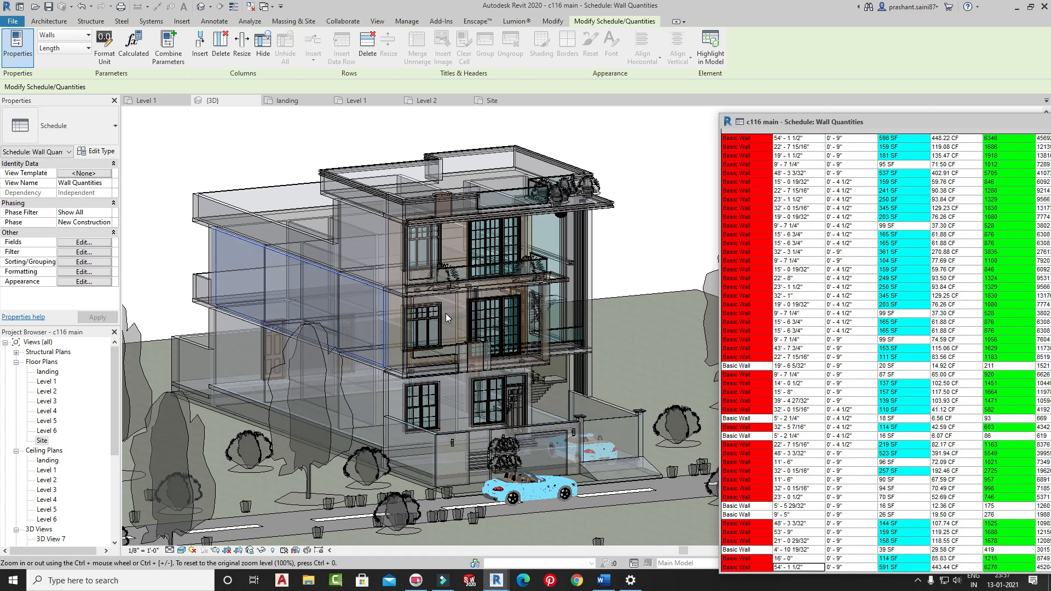
pyautogui.press('Down')
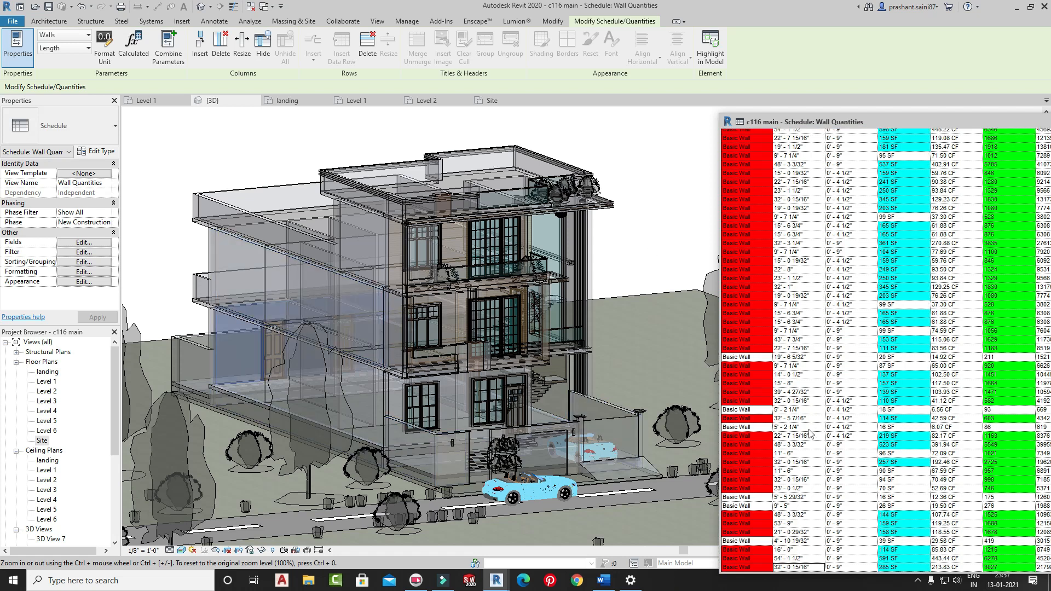
# - Select the Width cell of the 110 SF wall and use Highlight in Model to show that wall in successive views
pyautogui.click(873, 376)
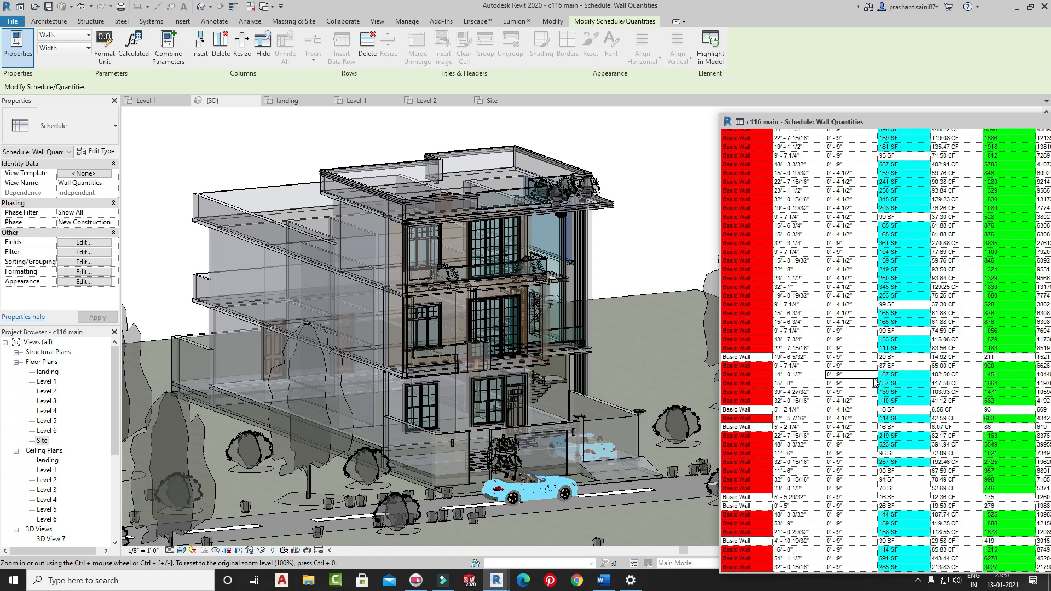
pyautogui.click(873, 400)
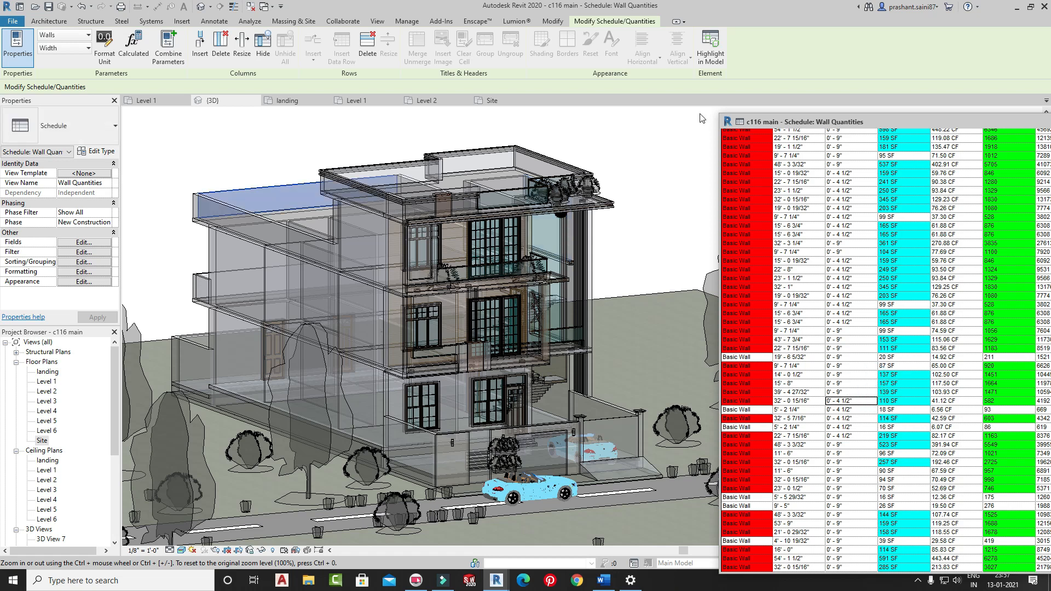
pyautogui.click(710, 46)
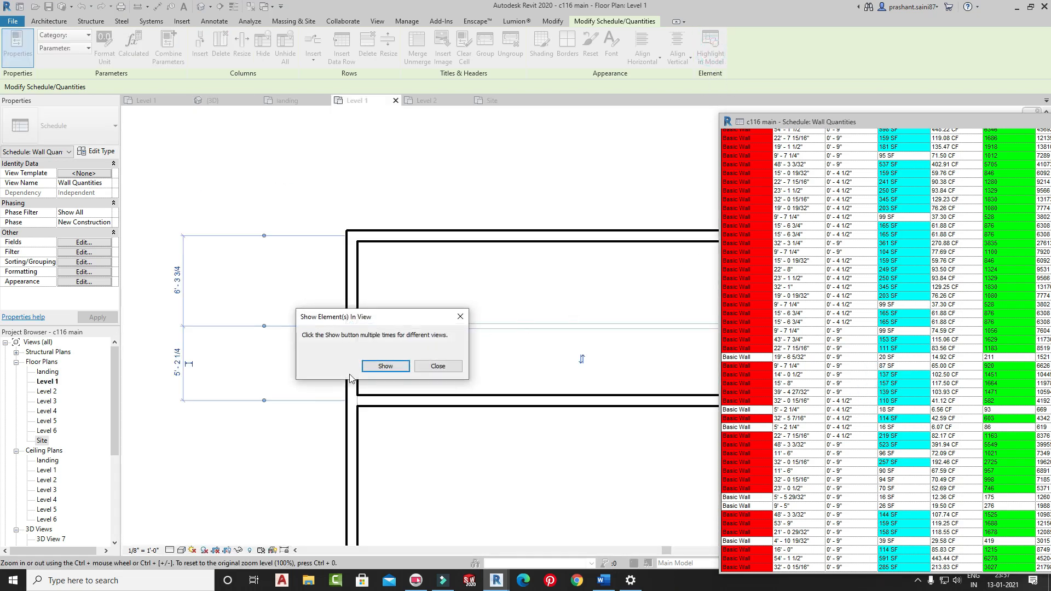
pyautogui.click(396, 368)
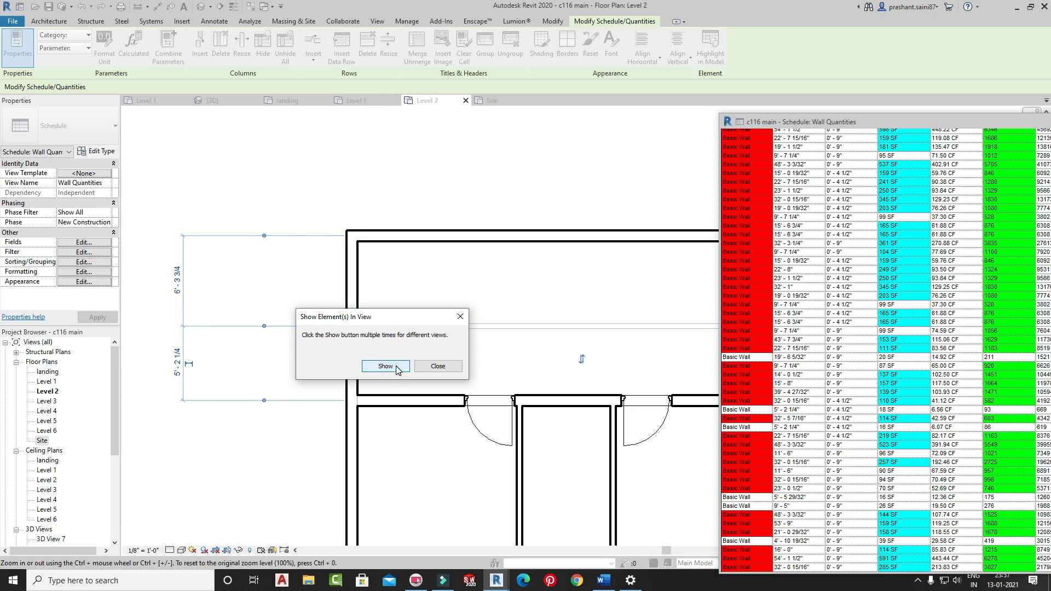
pyautogui.click(396, 366)
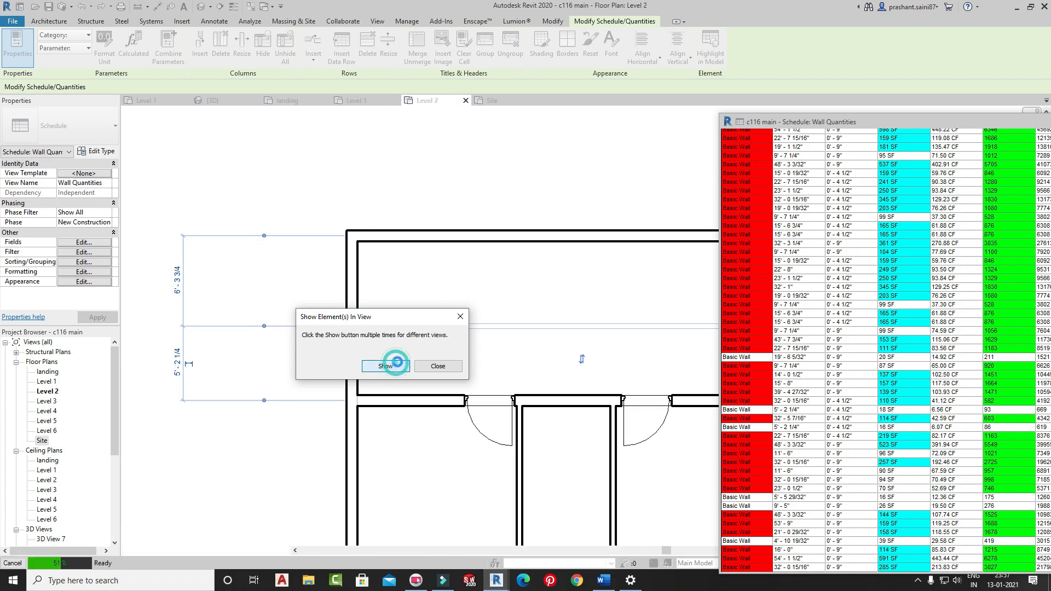
pyautogui.click(396, 370)
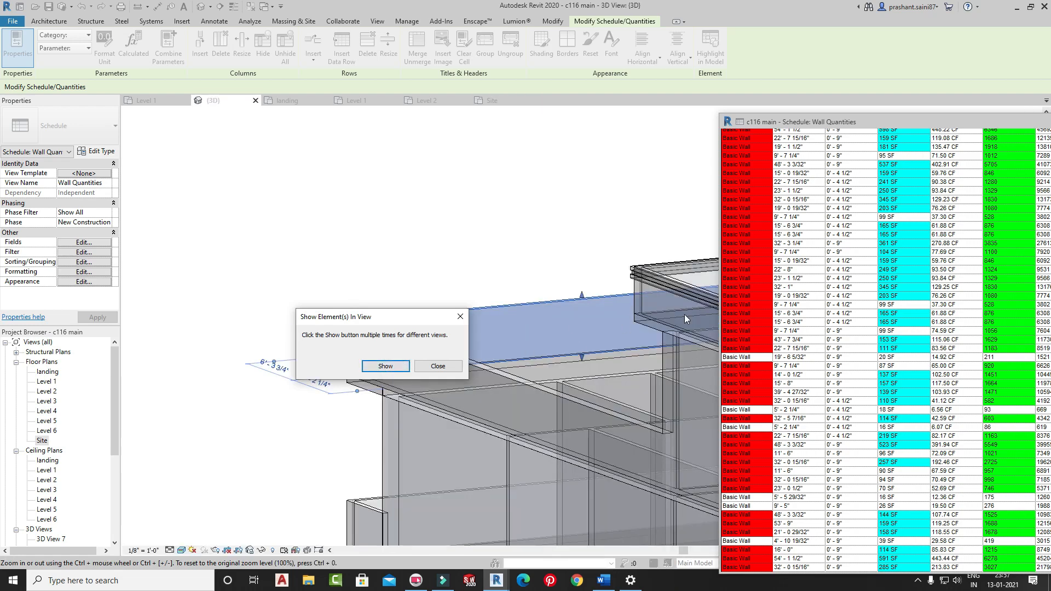
pyautogui.click(430, 366)
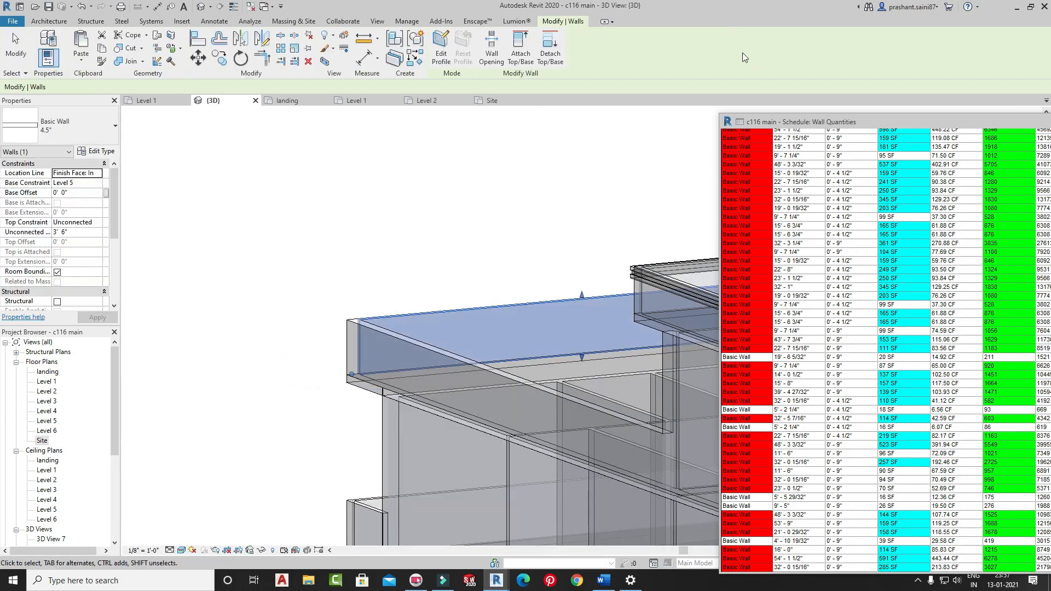
# - Maximize the floating schedule window to review the table from its title row, and restore the window size
pyautogui.click(859, 289)
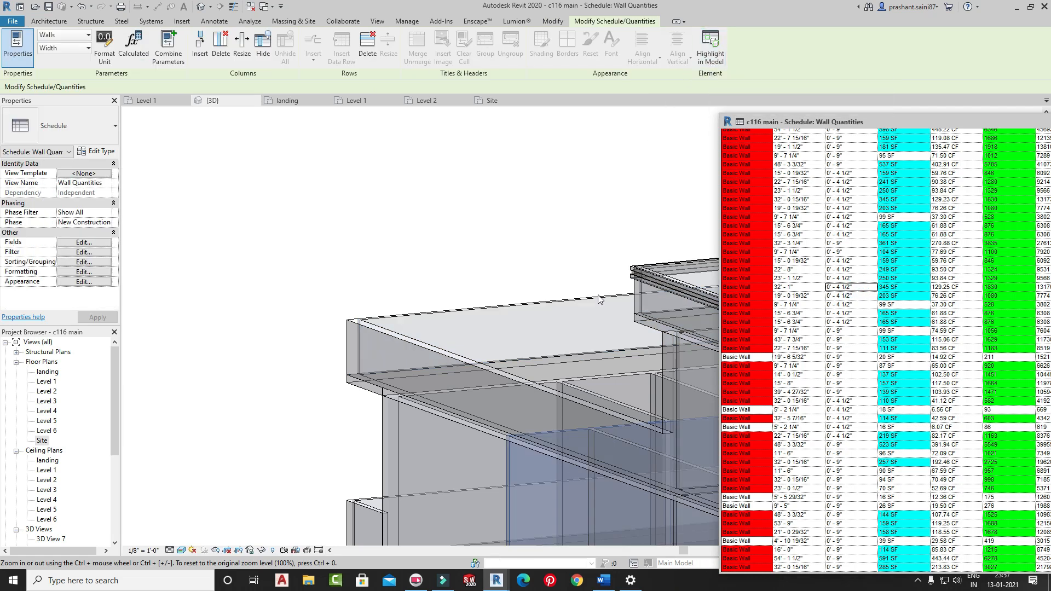
pyautogui.moveTo(938, 127); pyautogui.dragTo(473, 134)
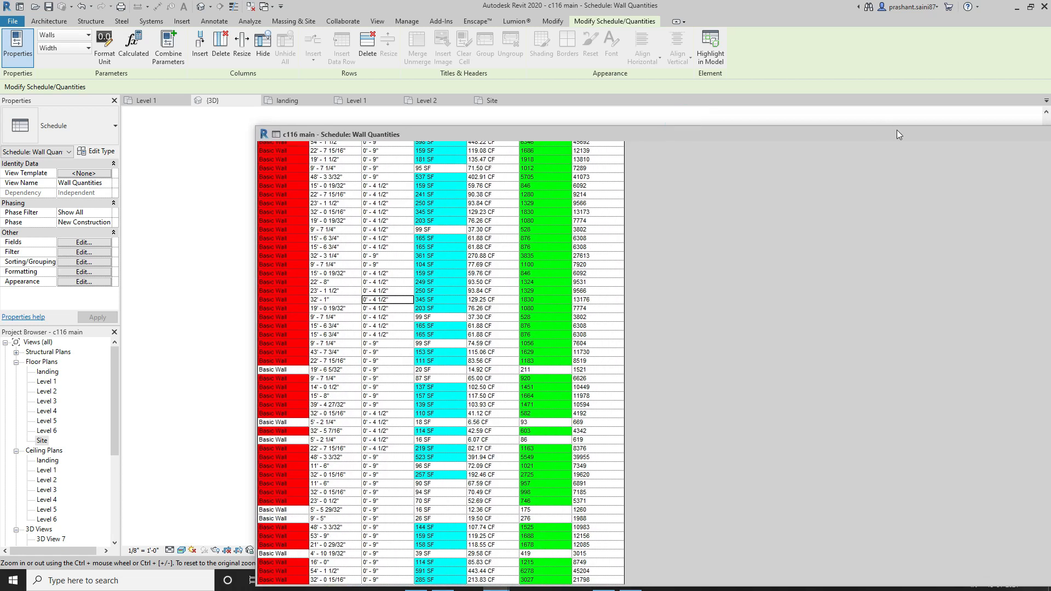
pyautogui.moveTo(896, 134); pyautogui.dragTo(707, 142)
pyautogui.click(968, 134)
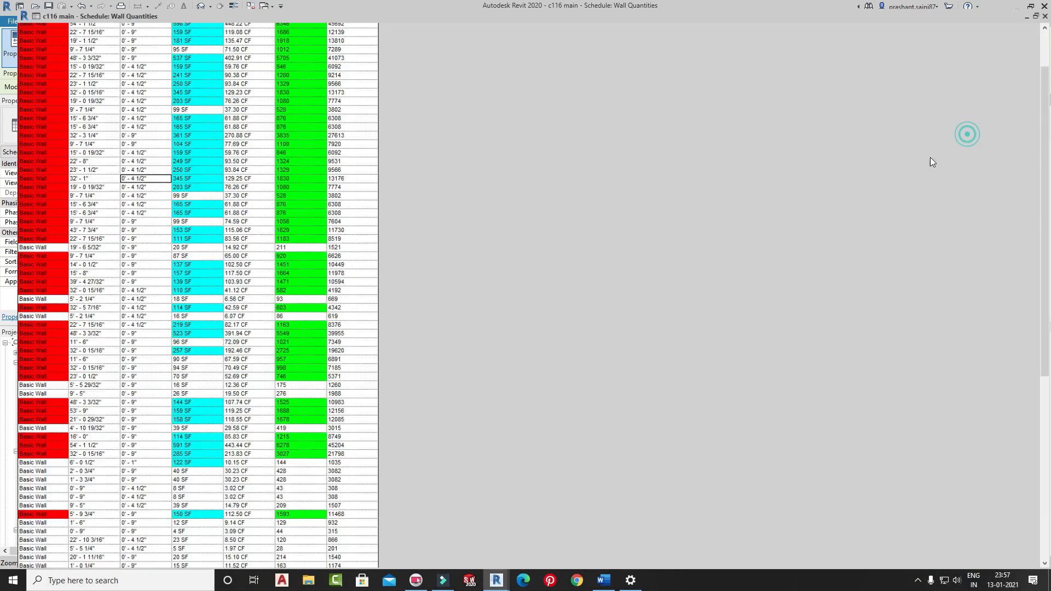
pyautogui.scroll(2, 601, 175)
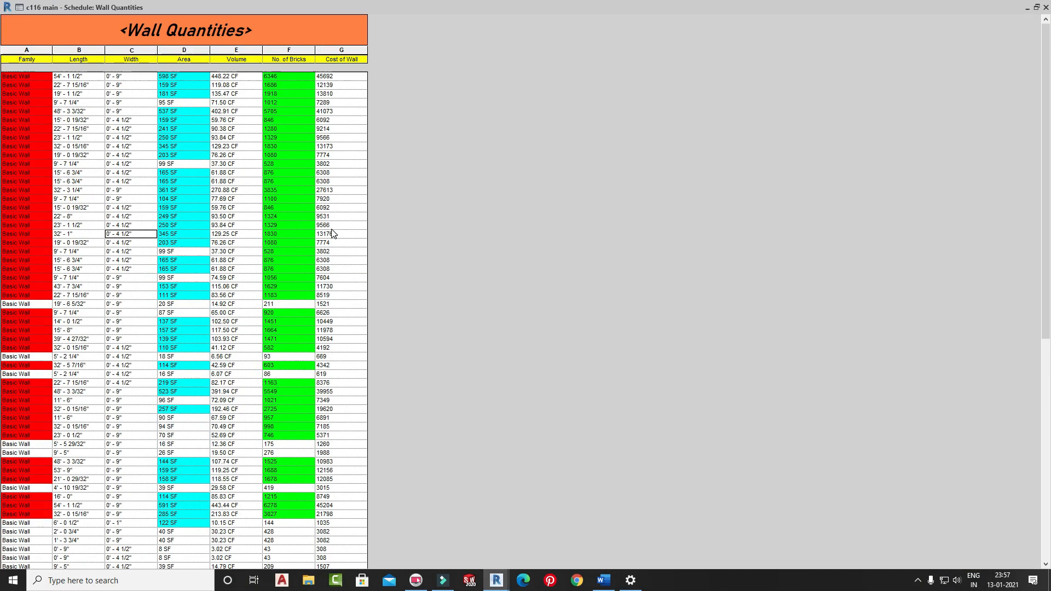
pyautogui.doubleClick(800, 14)
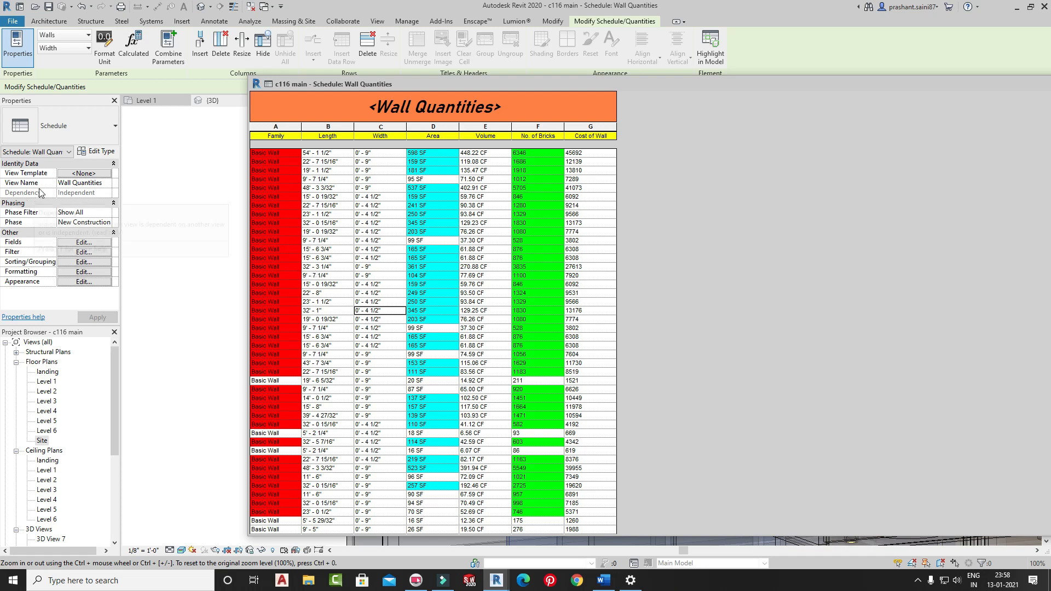
# - Export the schedule to the Desktop as Wall Quantities.txt, including title, column headers and group headers, with tab as field delimiter
pyautogui.click(13, 20)
pyautogui.click(64, 180)
pyautogui.scroll(-4, 161, 257)
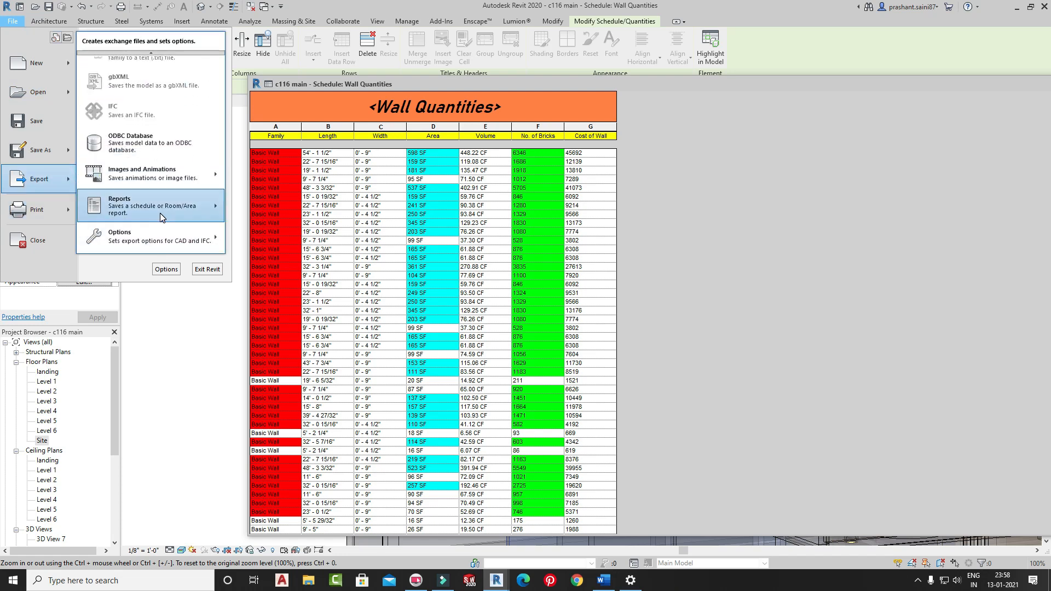
pyautogui.moveTo(162, 213)
pyautogui.click(265, 202)
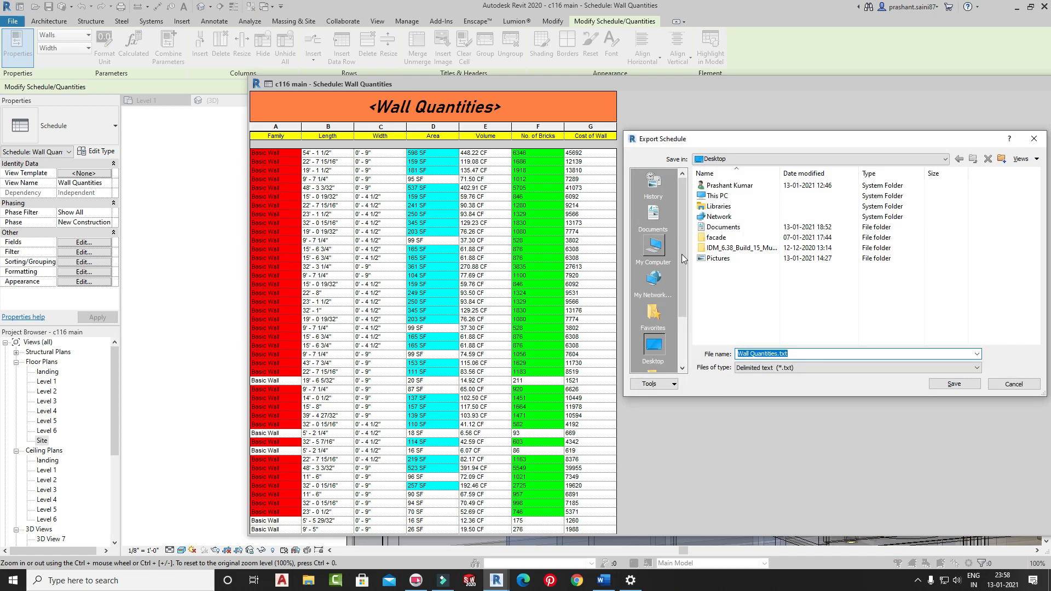
pyautogui.click(658, 347)
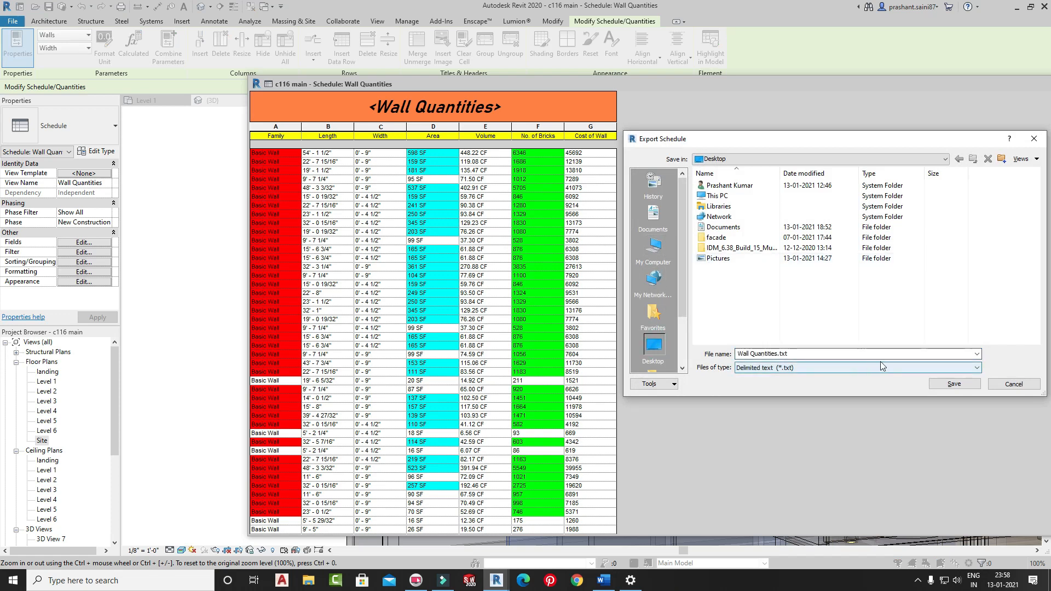
pyautogui.click(951, 386)
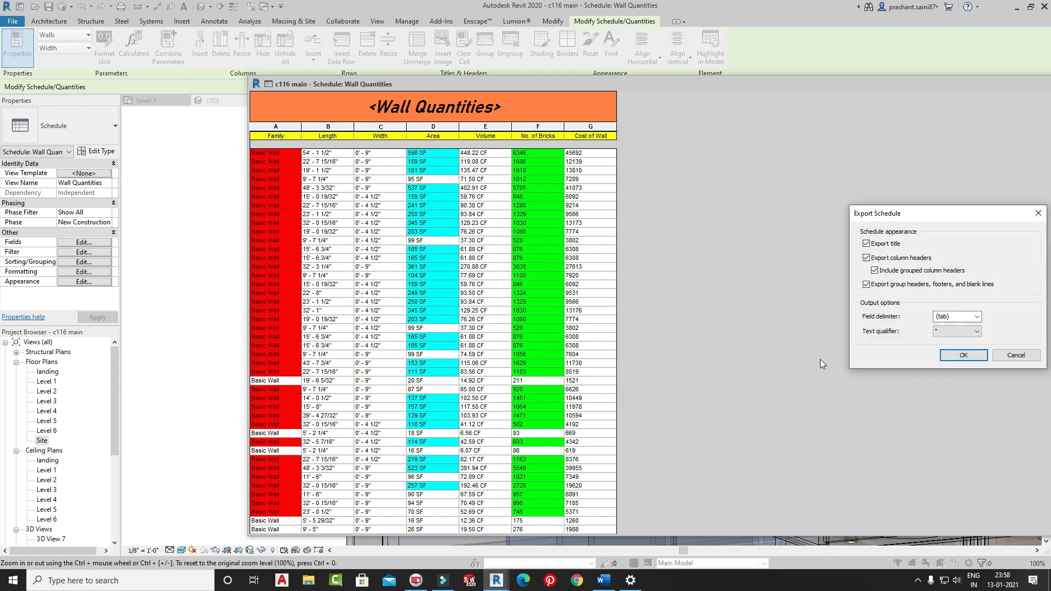
pyautogui.click(946, 355)
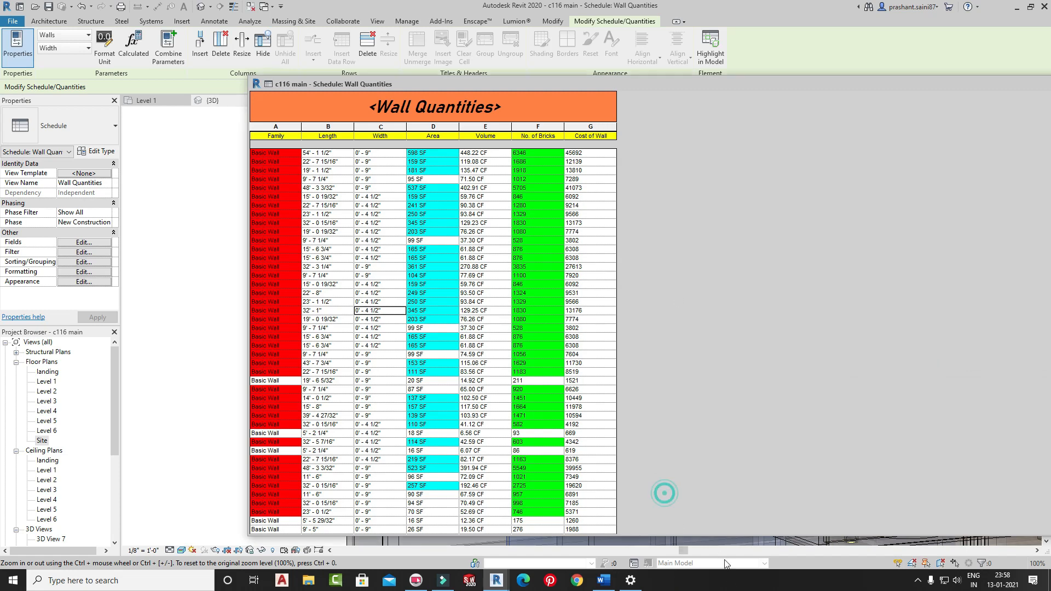
# - Switch to the Windows desktop and open the exported Wall Quantities text file in Notepad
pyautogui.rightClick(729, 579)
pyautogui.click(758, 512)
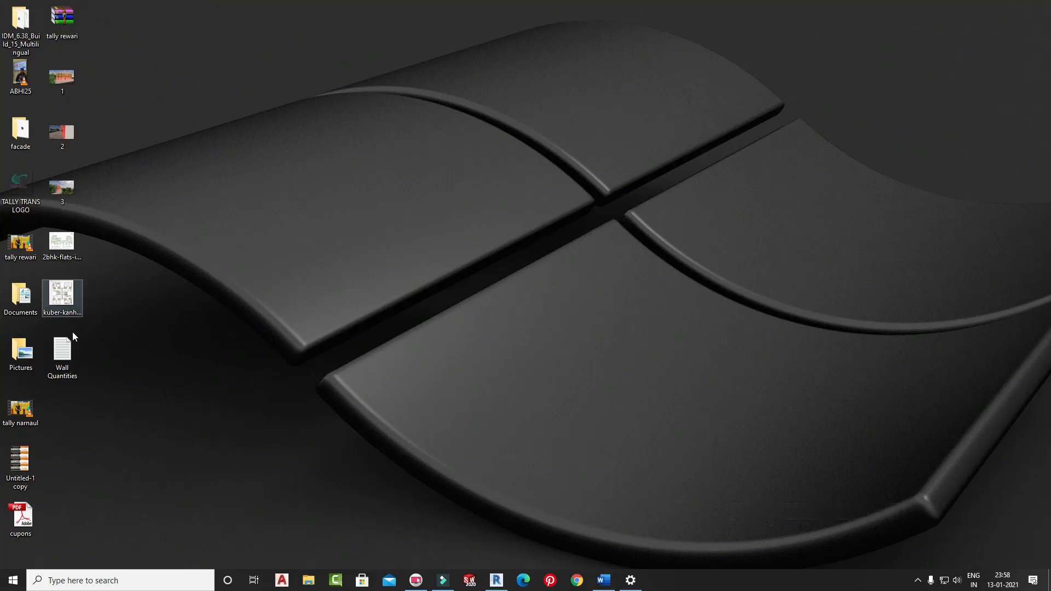
pyautogui.click(62, 358)
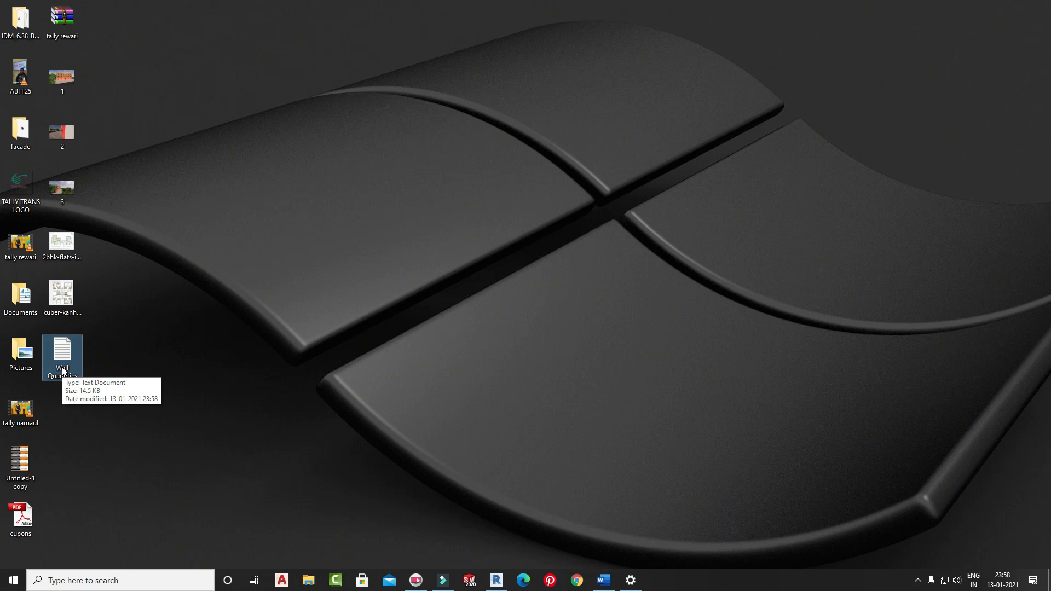
pyautogui.press('super')
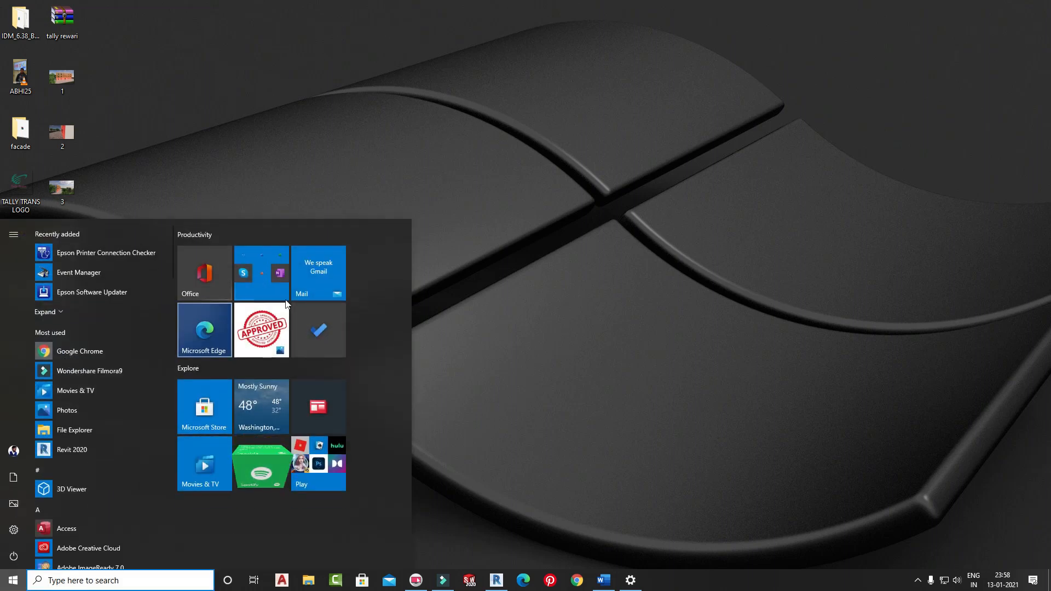
pyautogui.press('super')
pyautogui.doubleClick(60, 371)
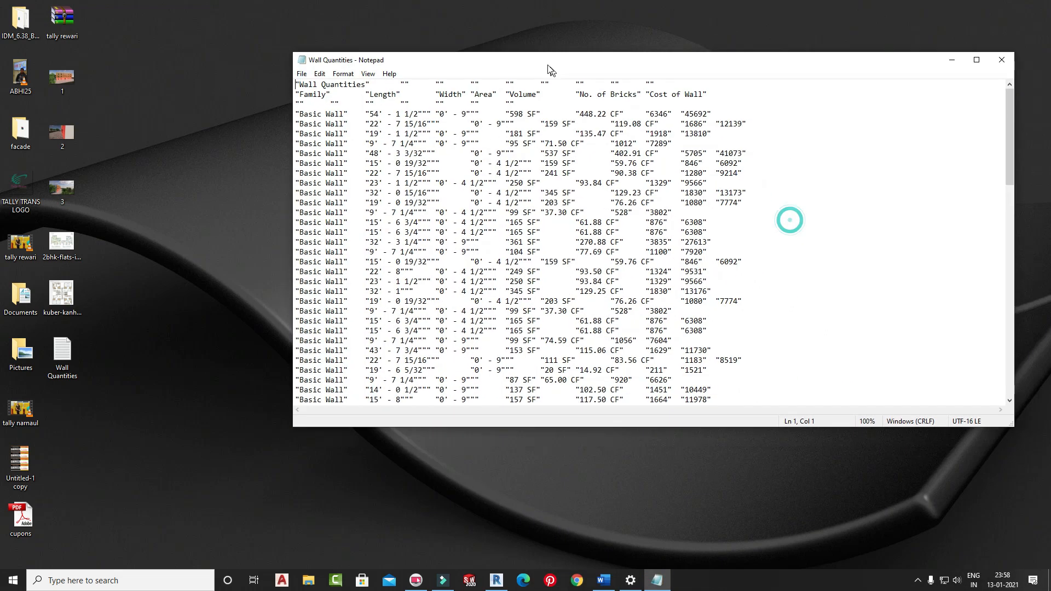
# - Look through the text report in Notepad, close it, and start Excel with a blank workbook
pyautogui.scroll(-20, 648, 261)
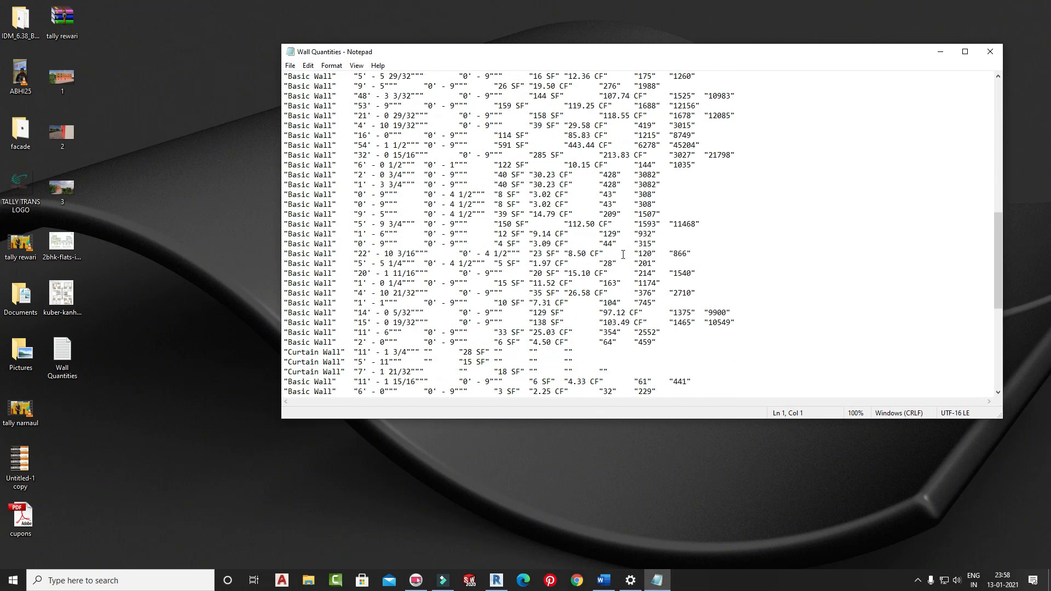
pyautogui.click(989, 51)
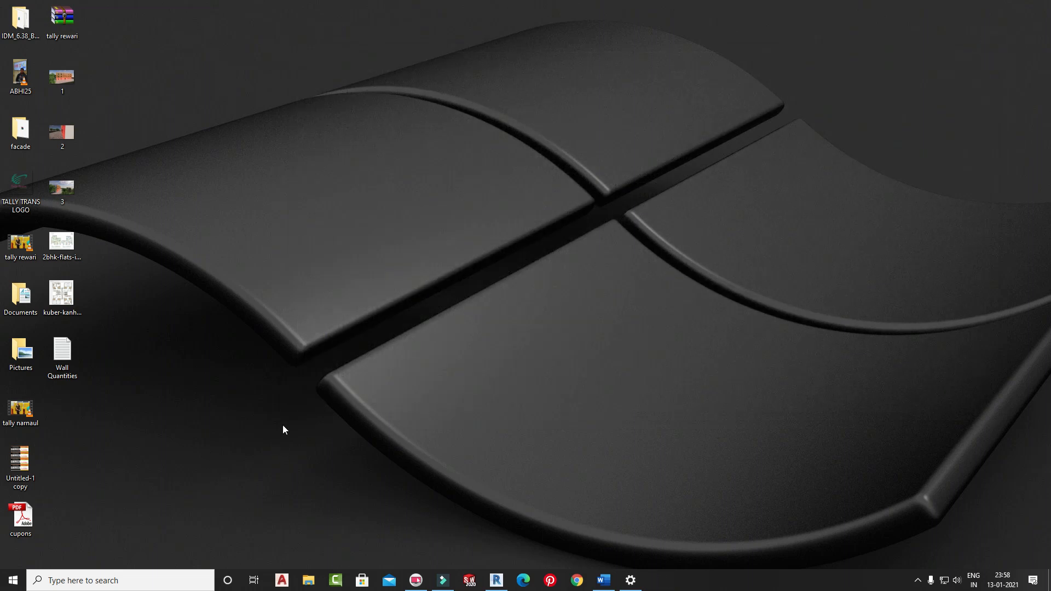
pyautogui.press('super')
pyautogui.write('exc')
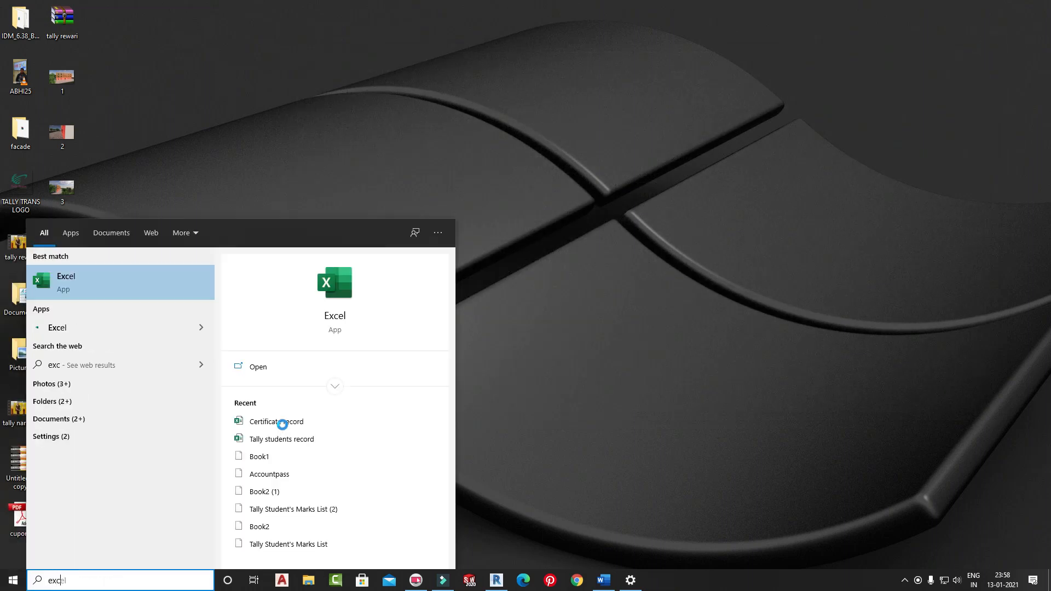
pyautogui.press('Return')
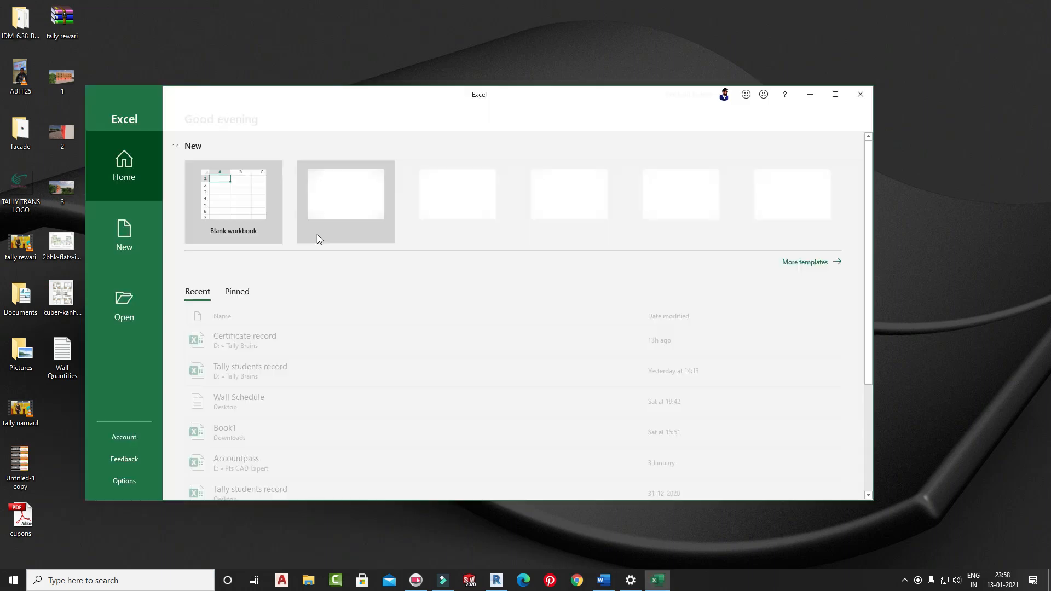
pyautogui.click(264, 201)
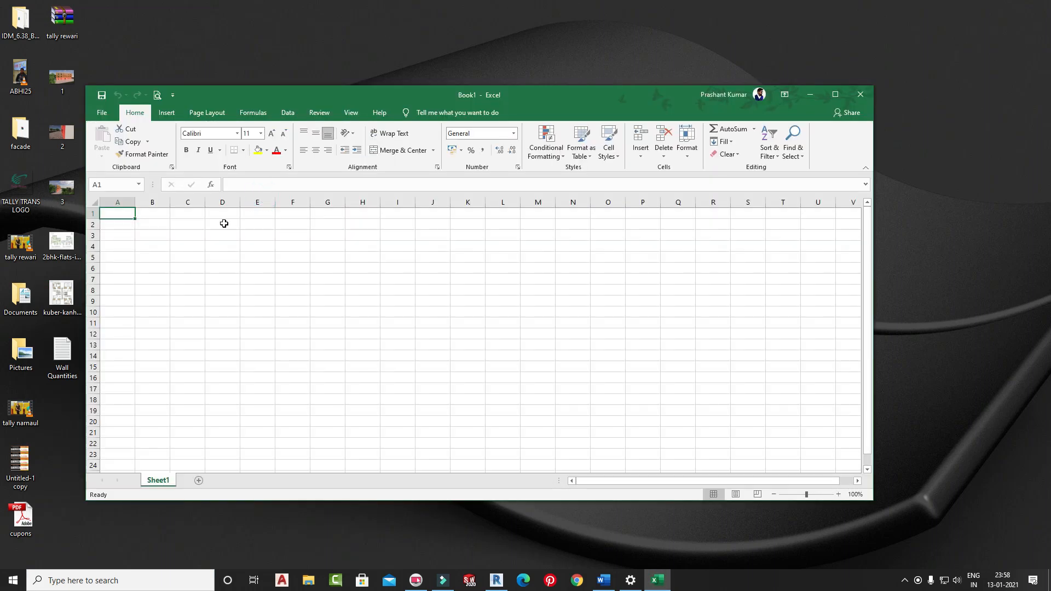
pyautogui.moveTo(260, 94); pyautogui.dragTo(522, 61)
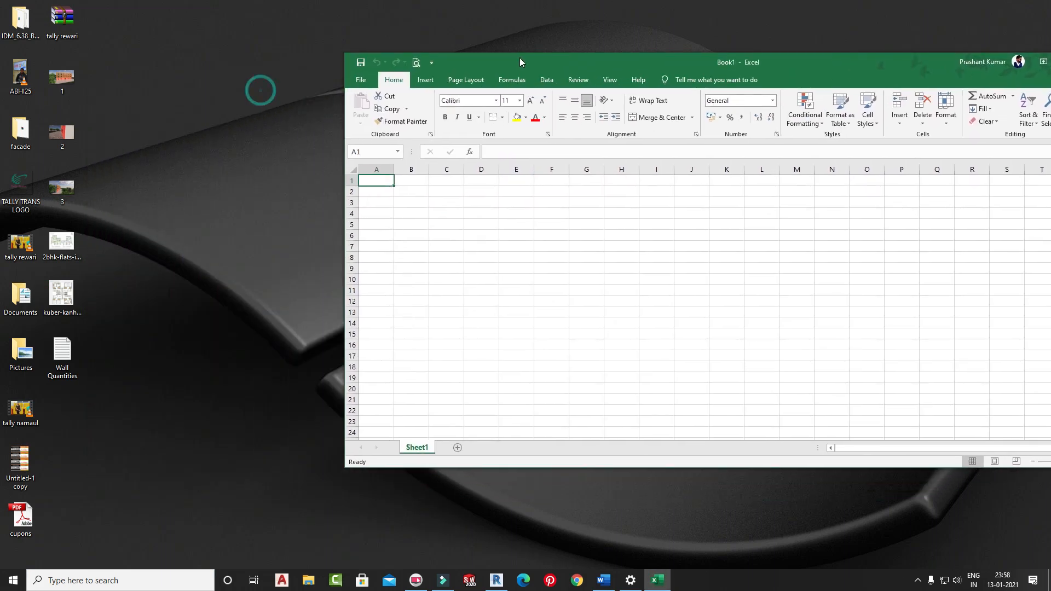
# - Open the Wall Quantities text file from the Desktop in Excel, with All Files as the file type filter
pyautogui.click(362, 79)
pyautogui.click(372, 153)
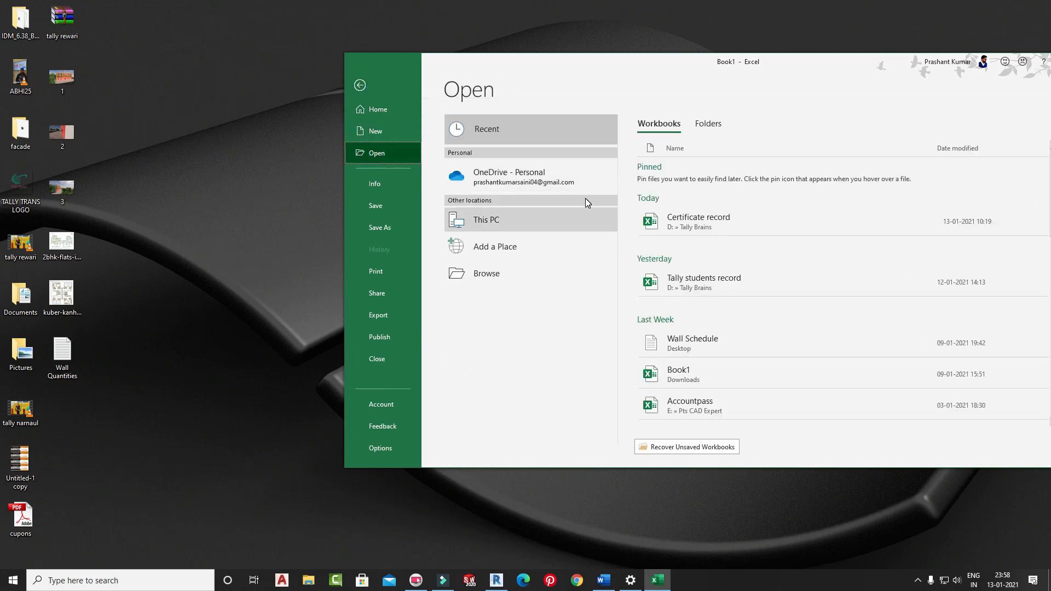
pyautogui.doubleClick(488, 222)
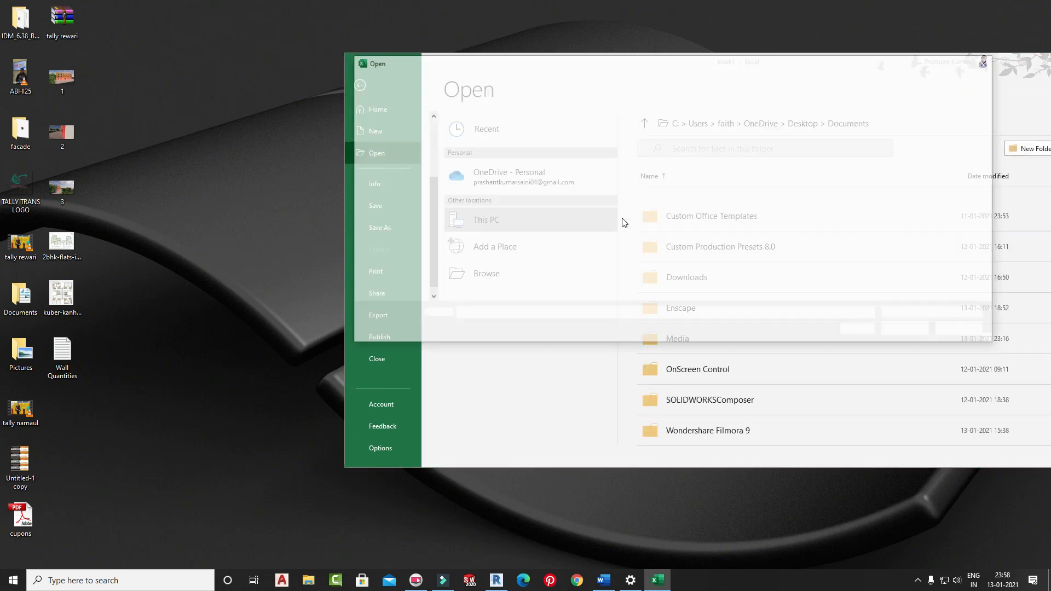
pyautogui.click(386, 164)
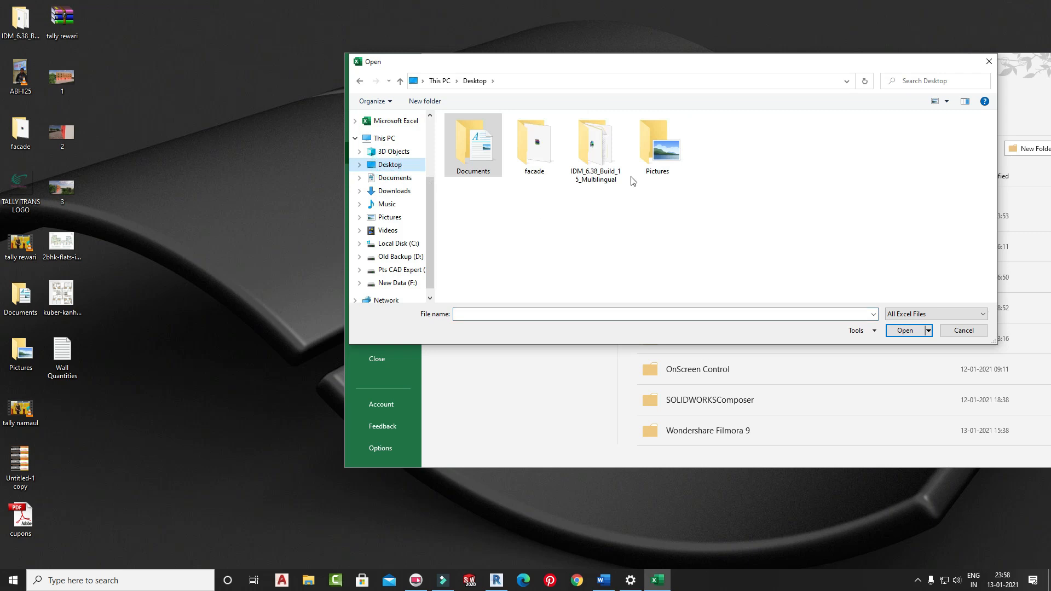
pyautogui.click(944, 314)
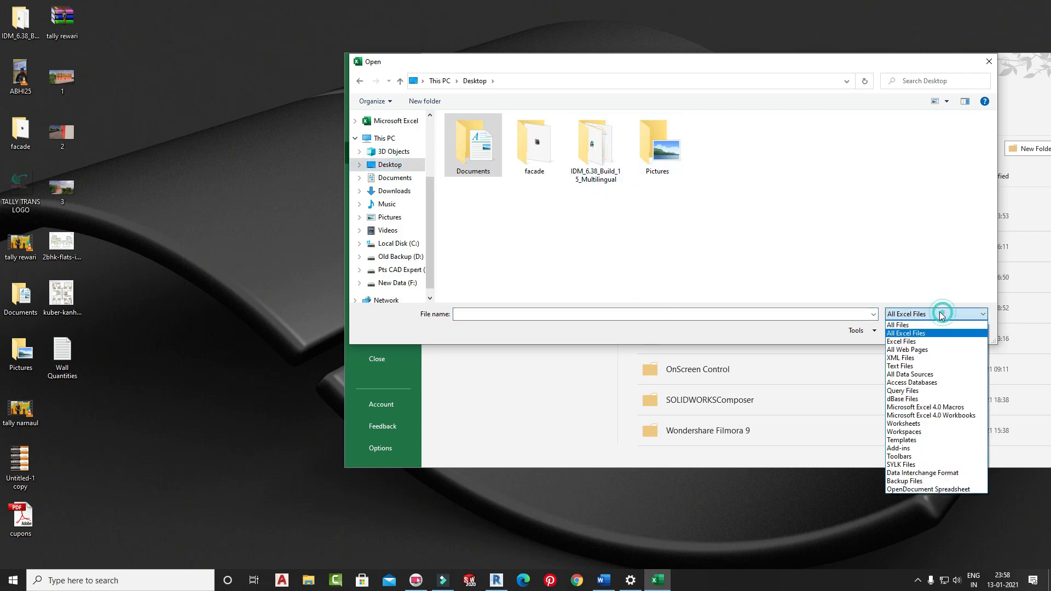
pyautogui.click(907, 328)
pyautogui.click(901, 225)
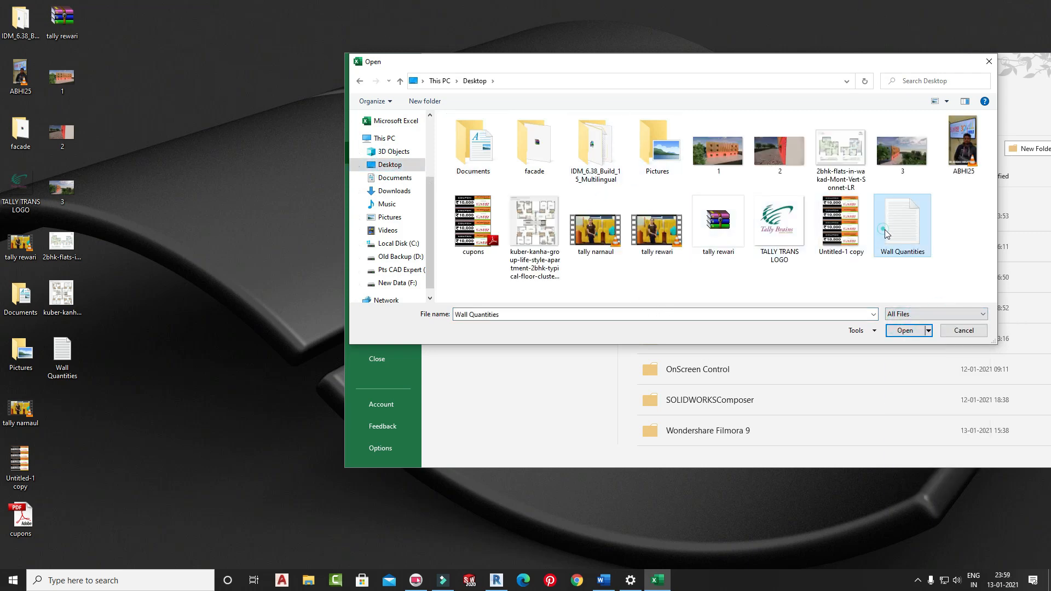
pyautogui.click(906, 331)
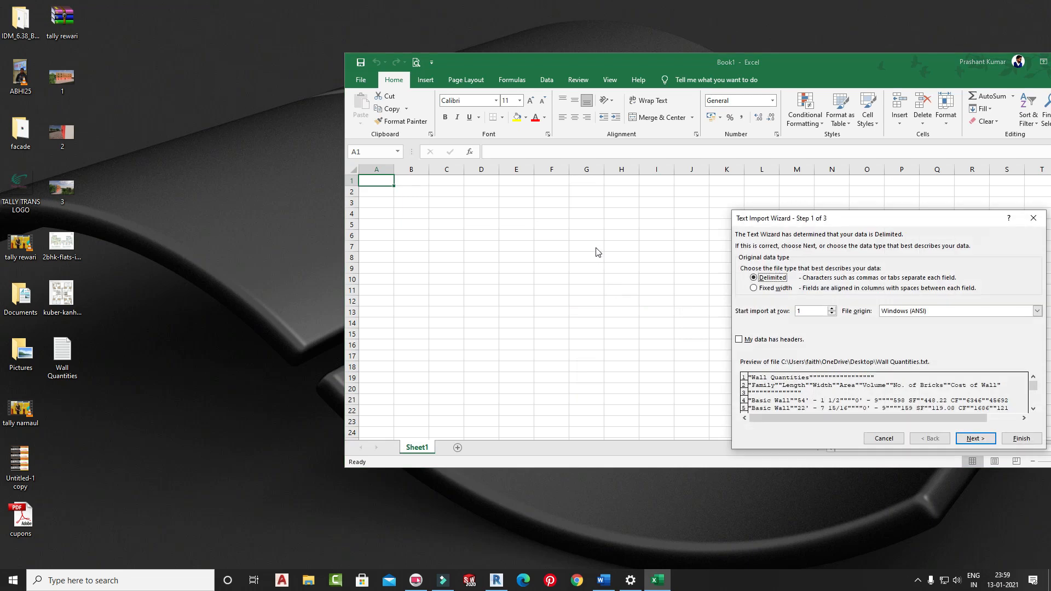
# - Complete the Text Import Wizard with delimited data and General column format, and maximize the imported workbook
pyautogui.click(973, 441)
pyautogui.click(974, 439)
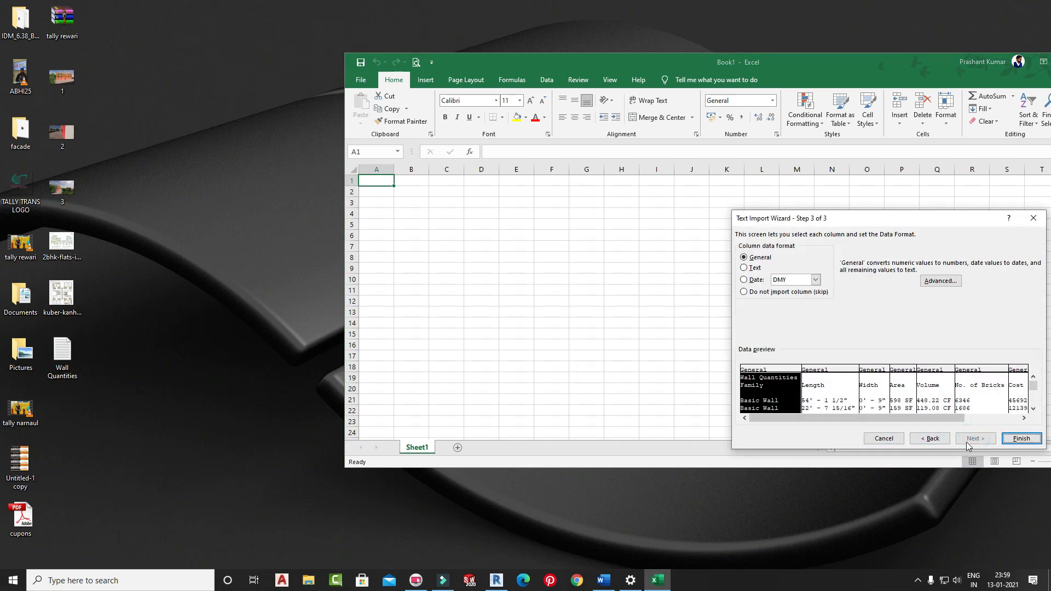
pyautogui.click(1021, 438)
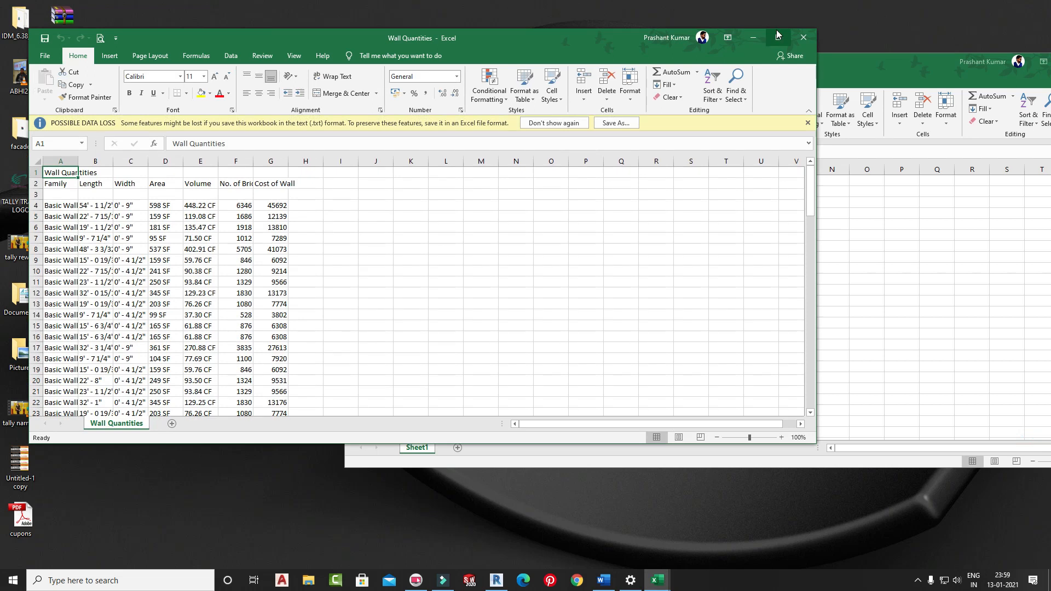
pyautogui.click(777, 38)
# - Merge cells A1 to G1, centre the Wall Quantities title across them and enlarge it to font size 20
pyautogui.moveTo(40, 144); pyautogui.dragTo(253, 145)
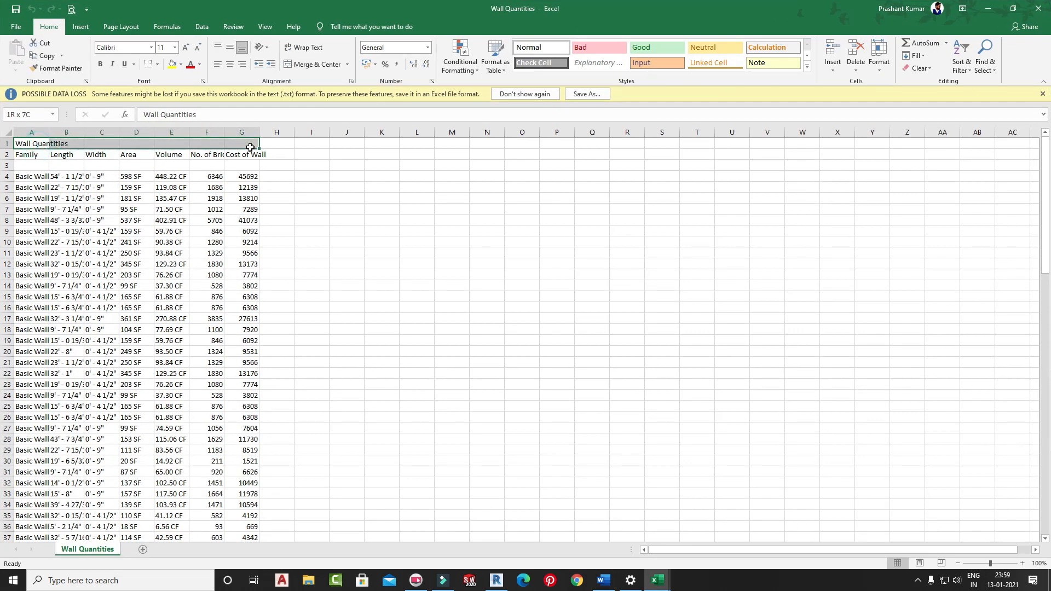
pyautogui.click(347, 64)
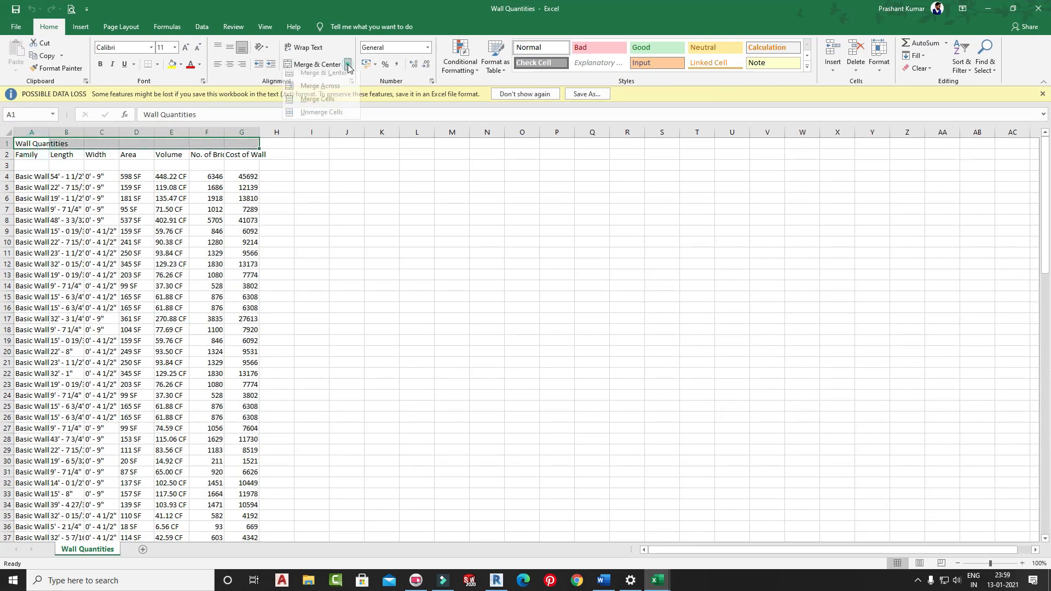
pyautogui.click(322, 109)
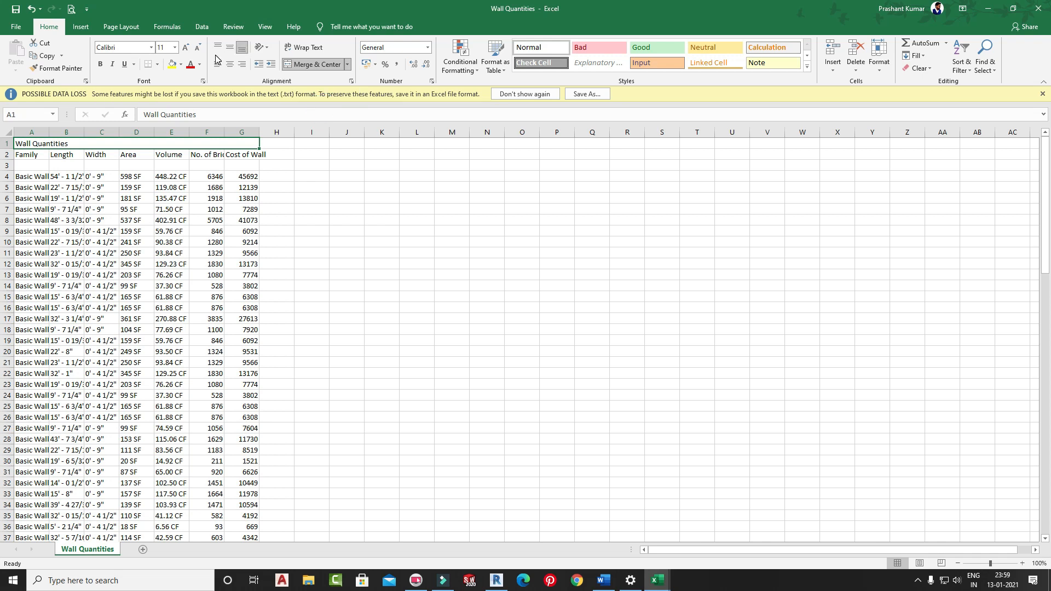
pyautogui.click(230, 64)
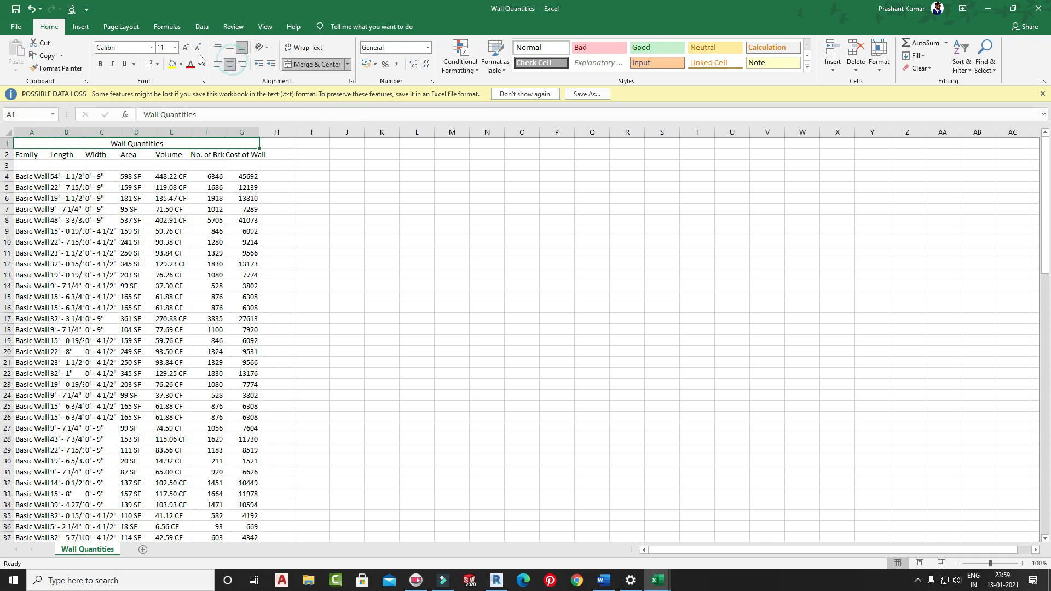
pyautogui.click(186, 48)
pyautogui.click(186, 48)
pyautogui.click(187, 49)
pyautogui.click(187, 48)
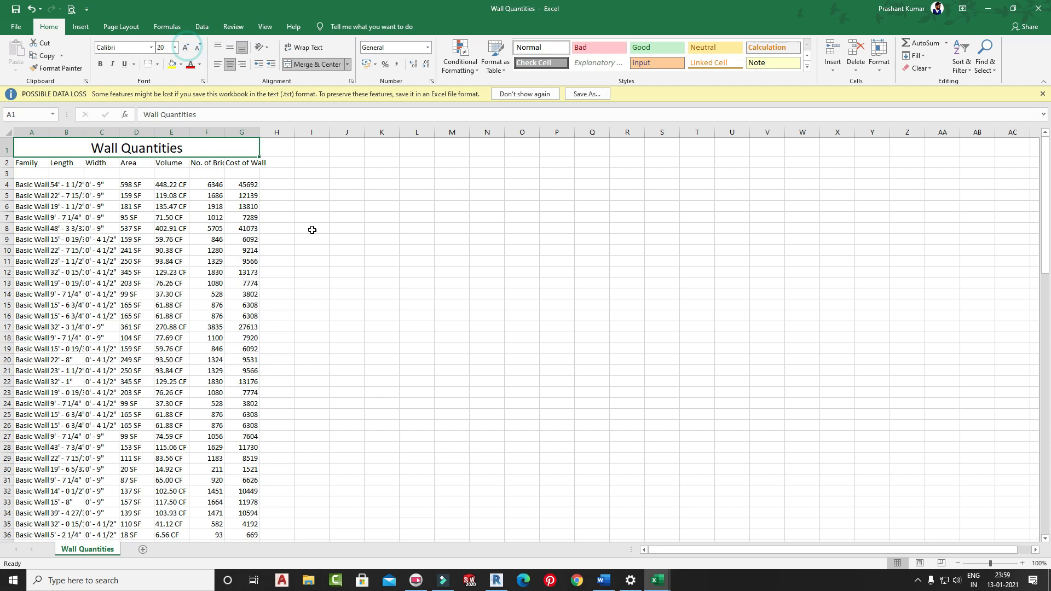
# - Widen the Cost of Wall, No. of Bricks, Family, Width and Length columns to fit their contents
pyautogui.click(337, 260)
pyautogui.moveTo(255, 131); pyautogui.dragTo(284, 132)
pyautogui.doubleClick(224, 129)
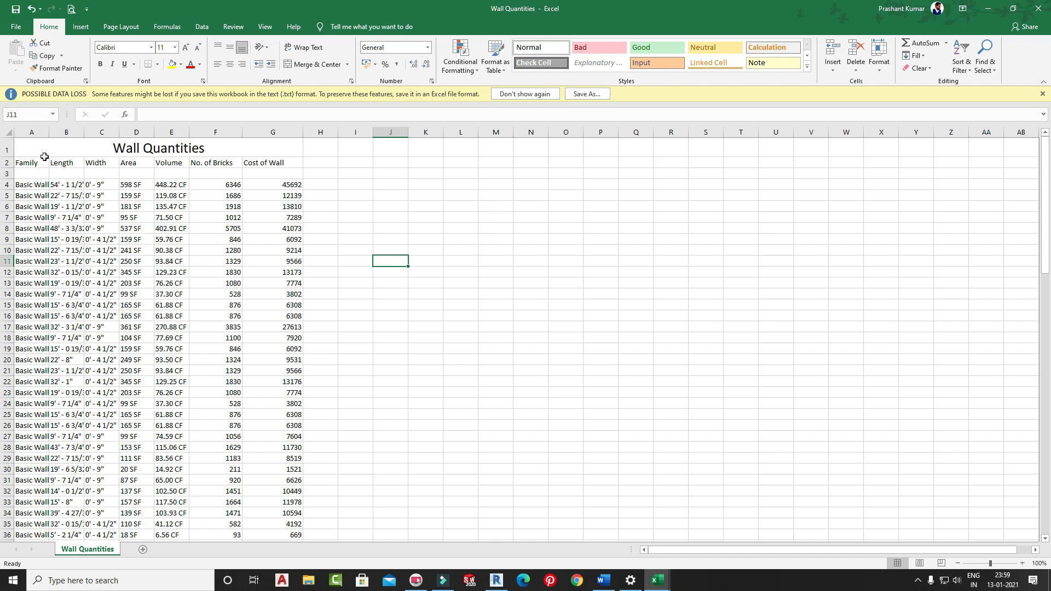
pyautogui.moveTo(49, 132)
pyautogui.mouseDown()
pyautogui.moveTo(107, 132)
pyautogui.moveTo(63, 128)
pyautogui.mouseUp()
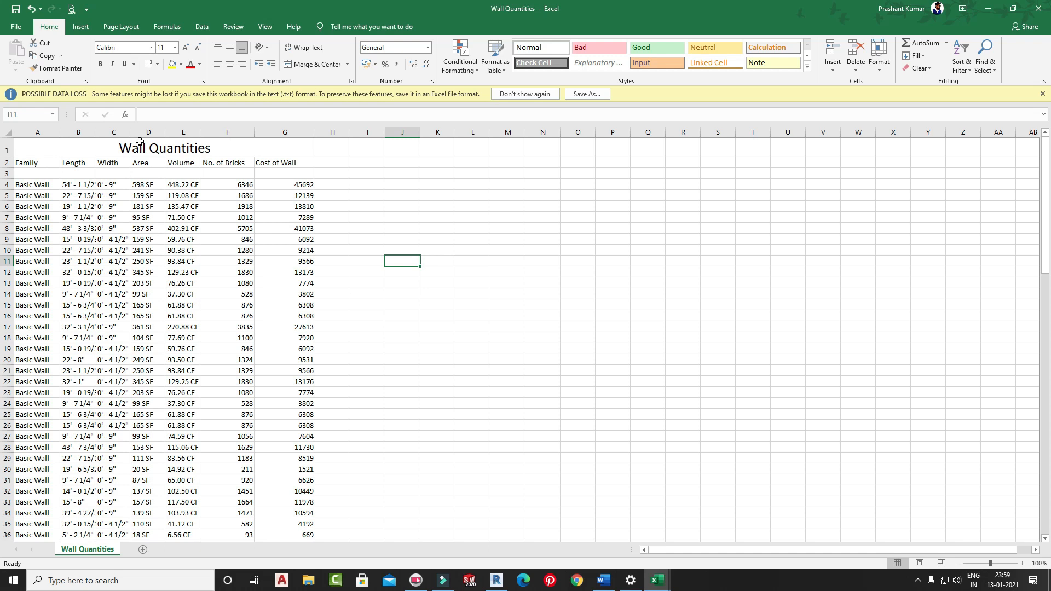
pyautogui.moveTo(132, 132); pyautogui.dragTo(158, 132)
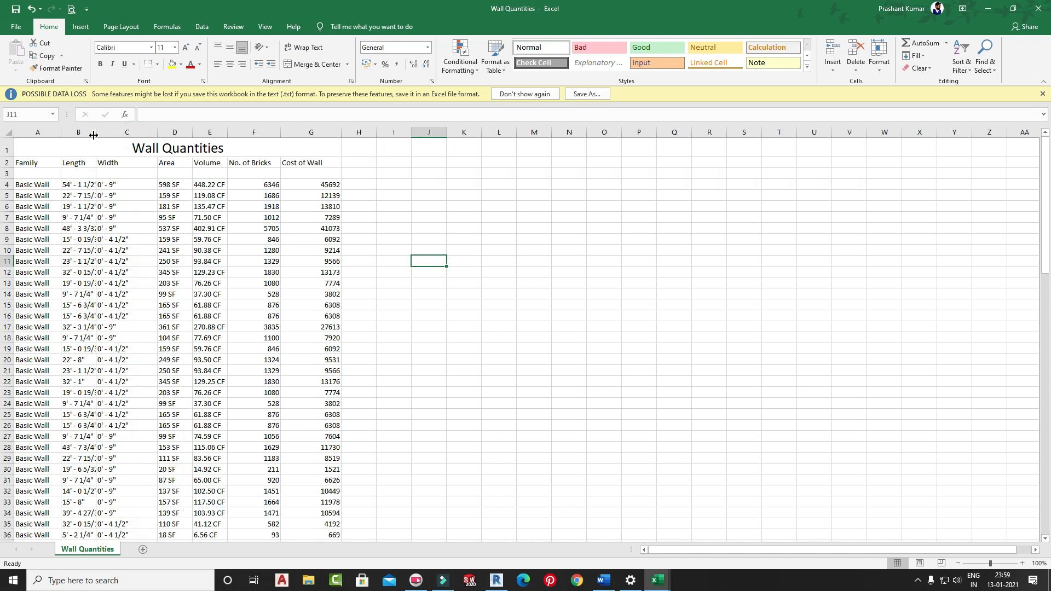
pyautogui.moveTo(97, 134); pyautogui.dragTo(128, 134)
pyautogui.click(515, 327)
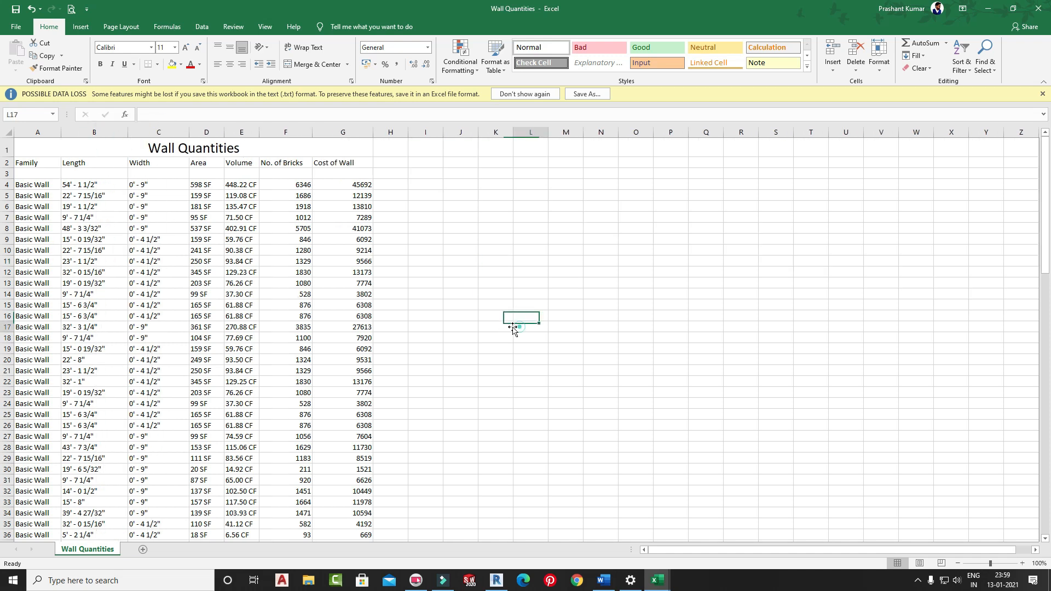
# - Highlight the totals in row 104, cells B104 to H104, with the yellow fill color
pyautogui.scroll(-8, 176, 302)
pyautogui.scroll(-20, 171, 320)
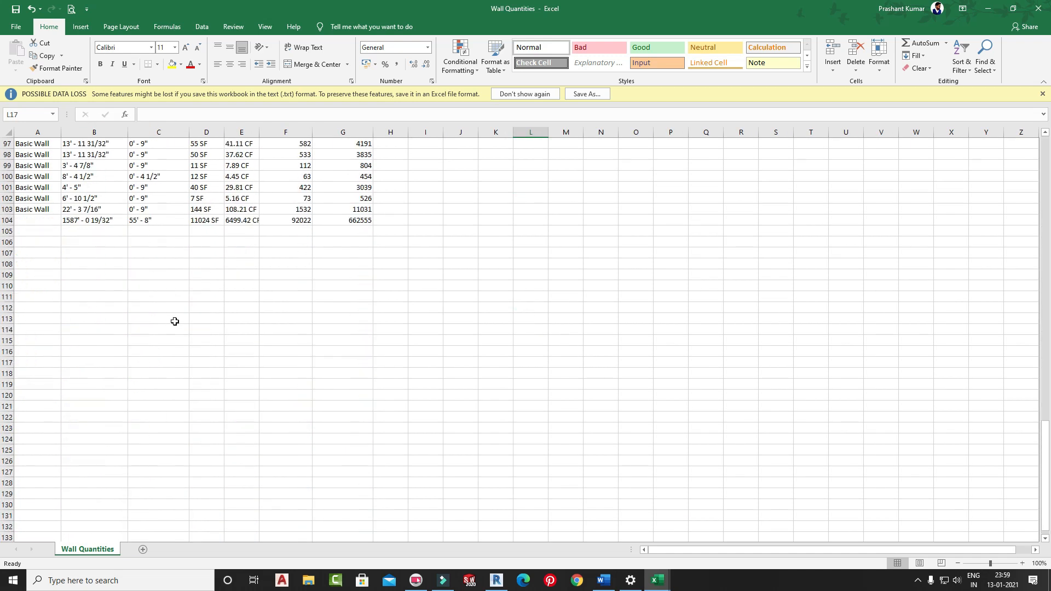
pyautogui.moveTo(67, 189); pyautogui.dragTo(400, 188)
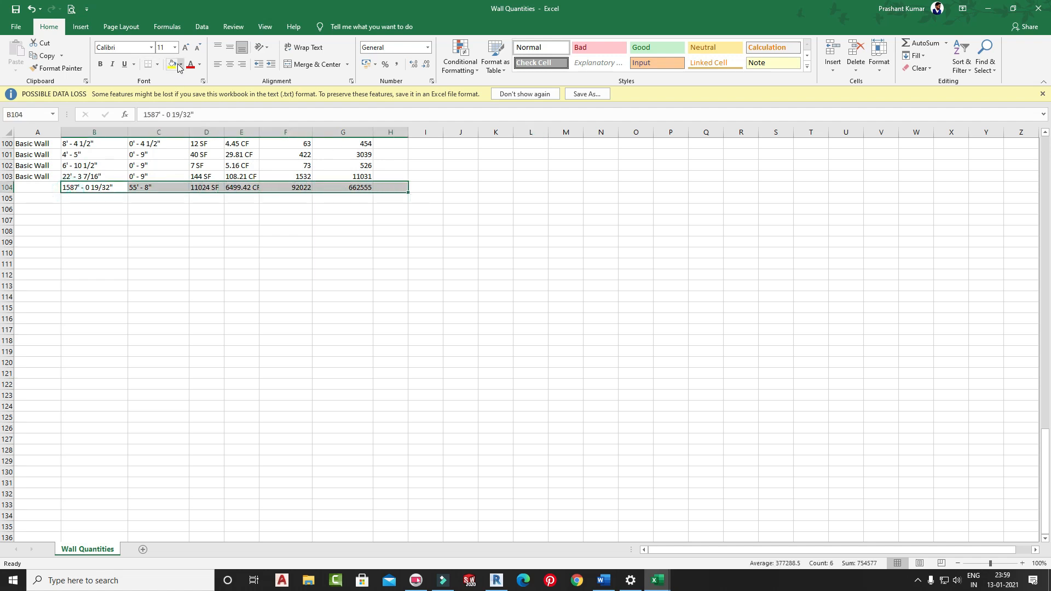
pyautogui.click(172, 64)
pyautogui.click(324, 265)
# - Review the imported wall table, minimize the workbook and switch back to the Wall Quantities schedule in Revit
pyautogui.scroll(20, 280, 309)
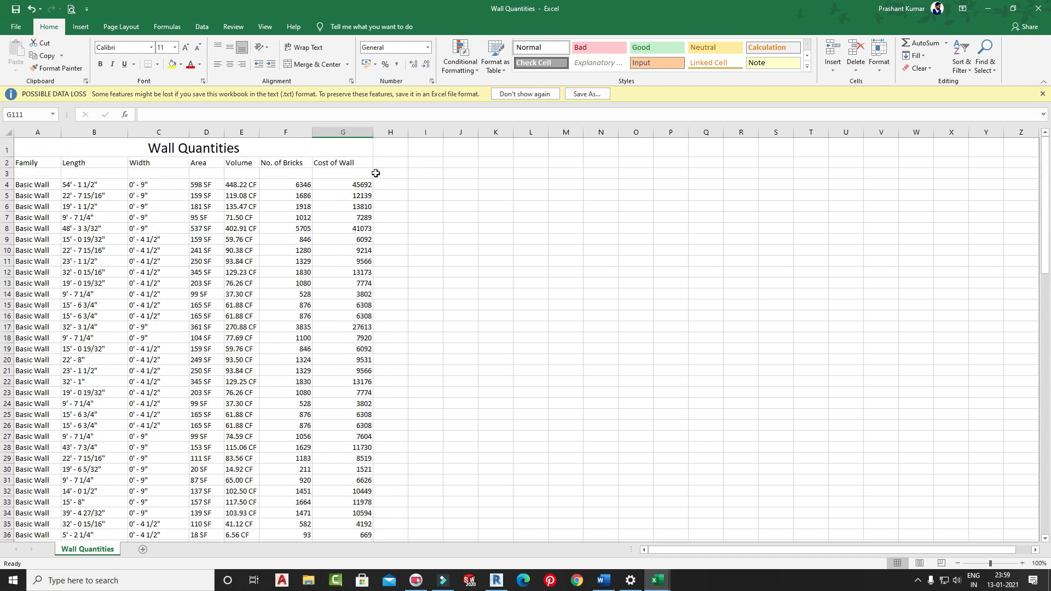
pyautogui.scroll(-15, 403, 274)
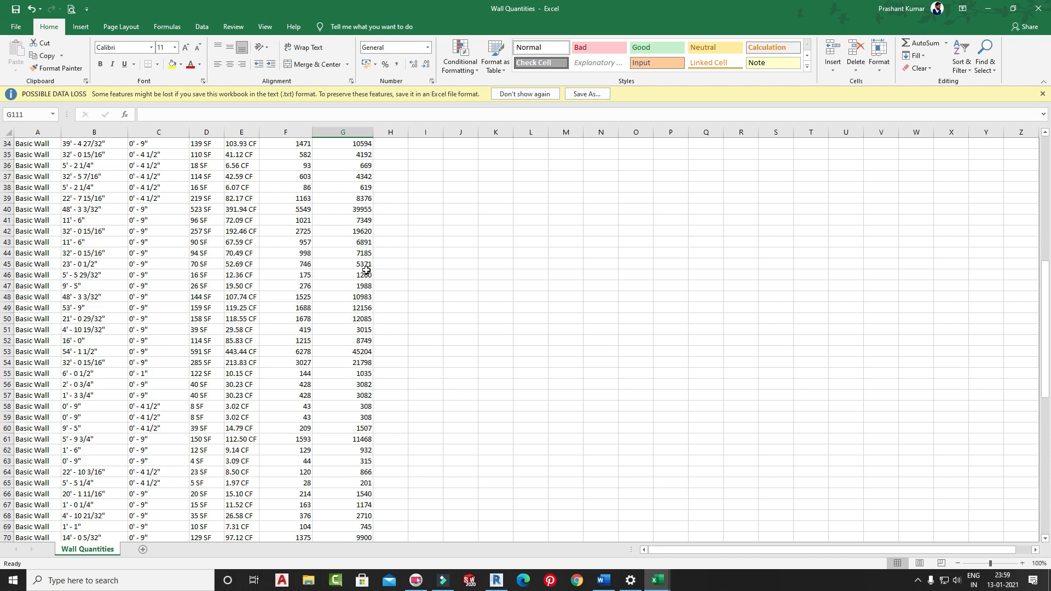
pyautogui.scroll(15, 338, 263)
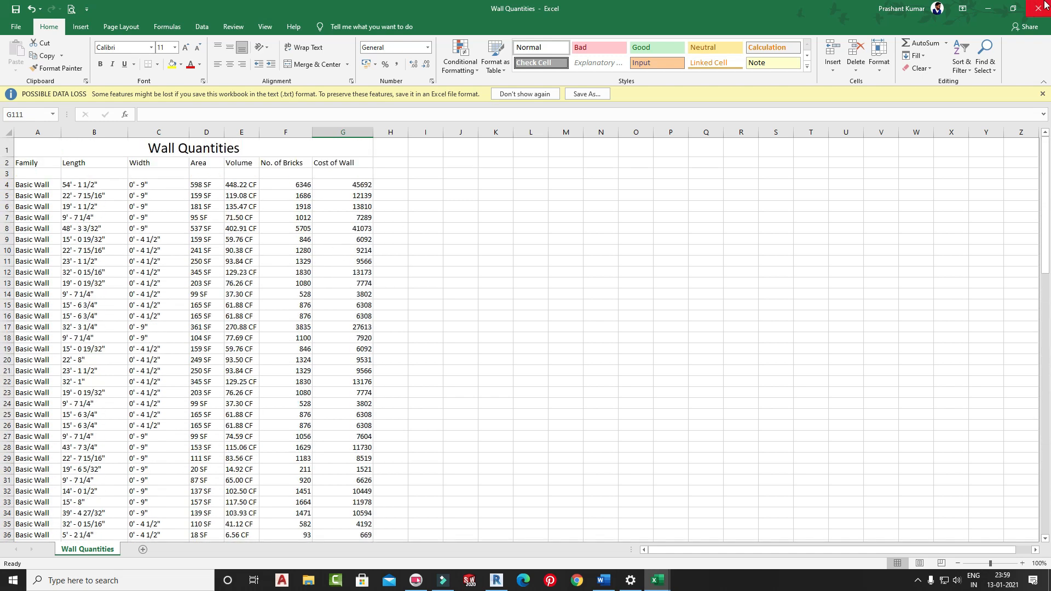
pyautogui.click(994, 15)
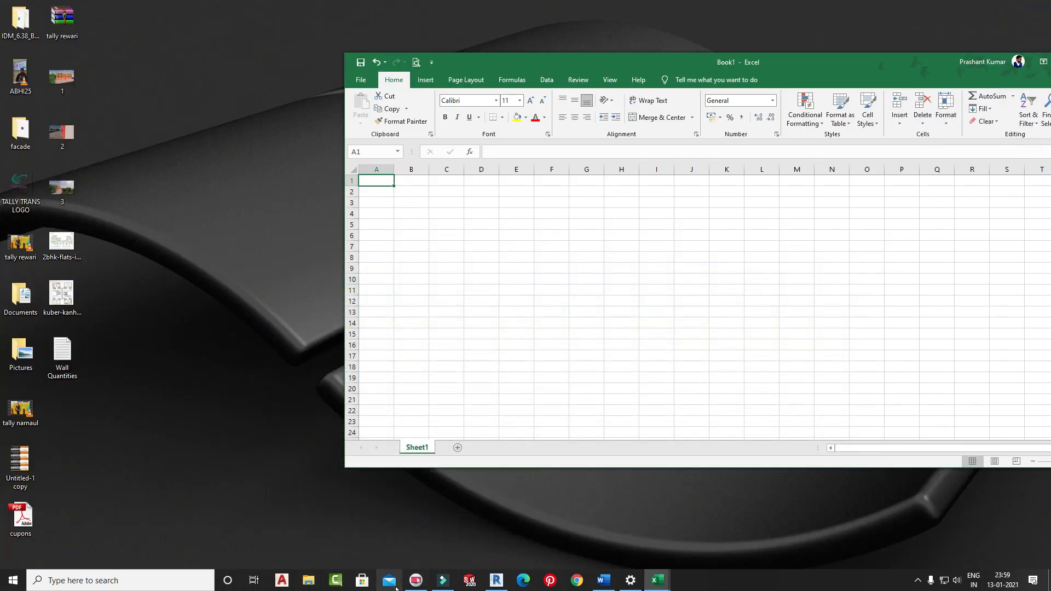
pyautogui.click(498, 580)
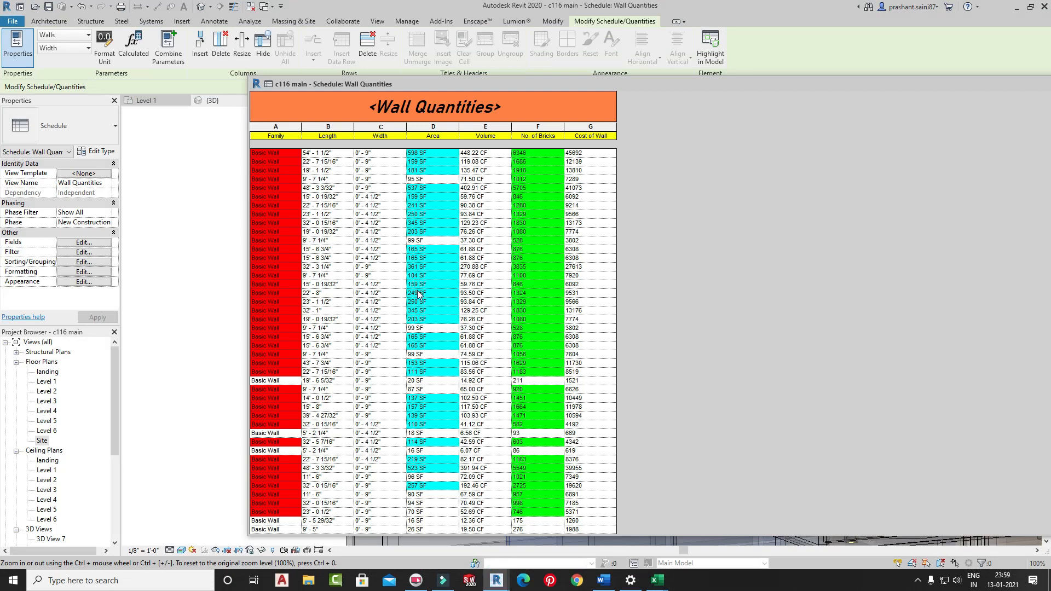